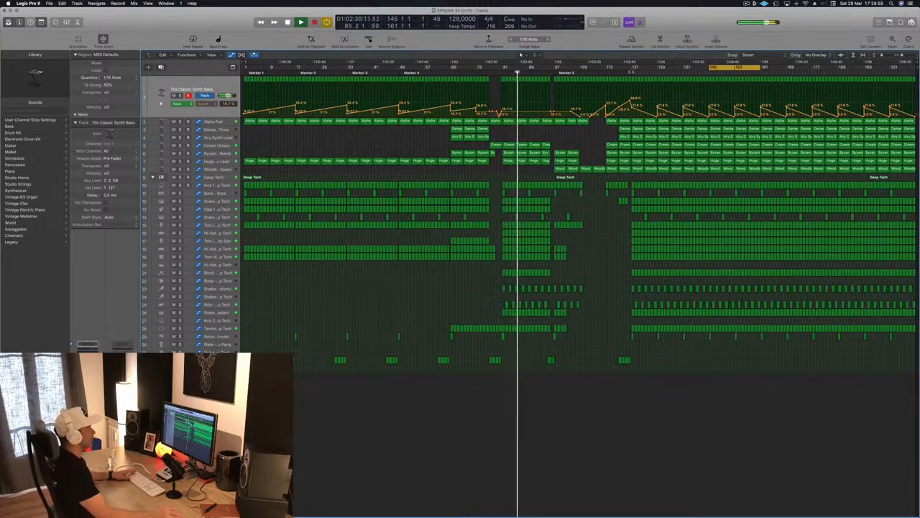
# Play the arrangement from bar 121, listening to the Woodblock Space track soloed and with the full mix, and stop playback.
pyautogui.click(631, 72)
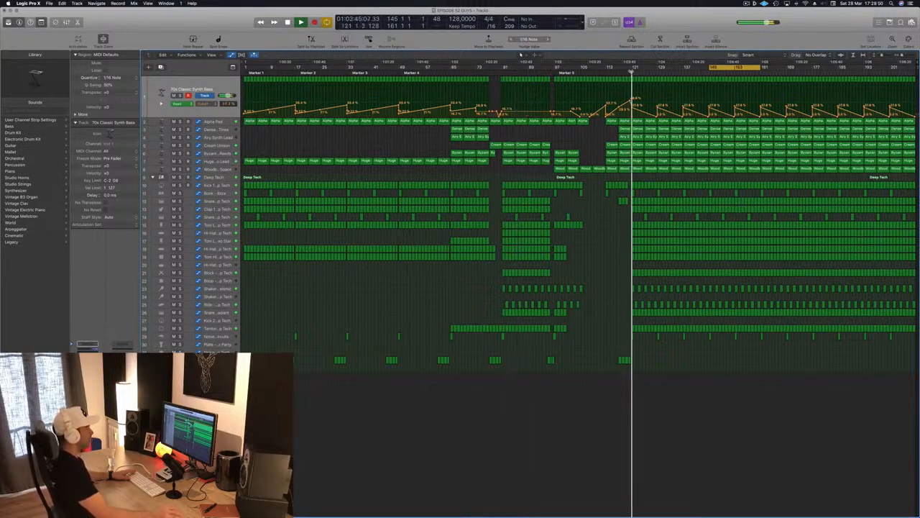
pyautogui.click(230, 176)
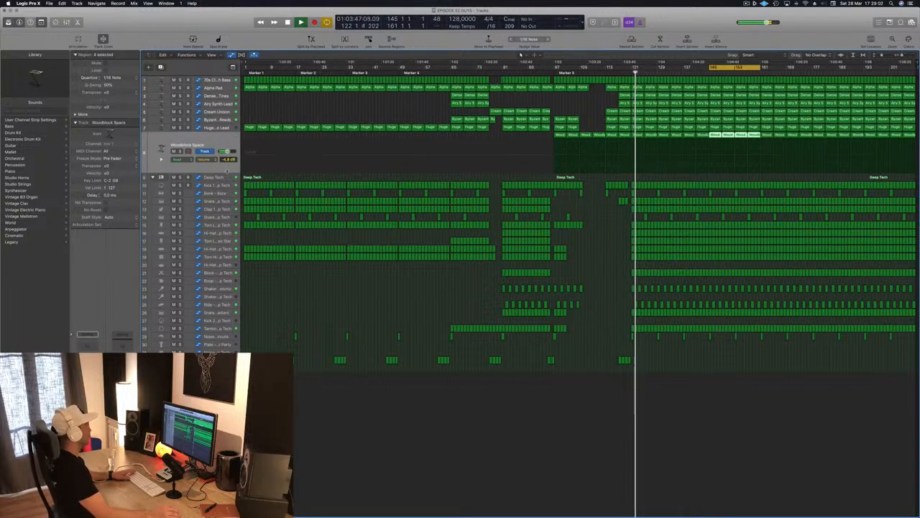
pyautogui.click(180, 151)
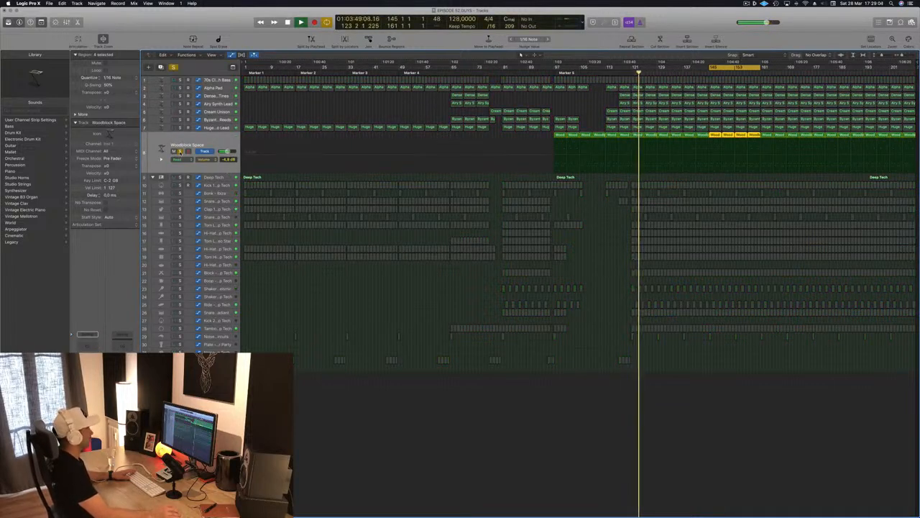
pyautogui.click(180, 151)
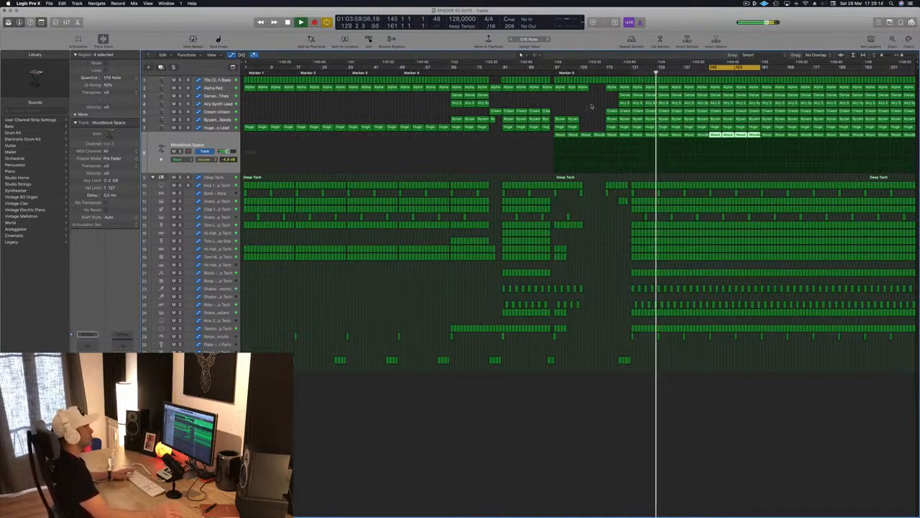
pyautogui.press('space')
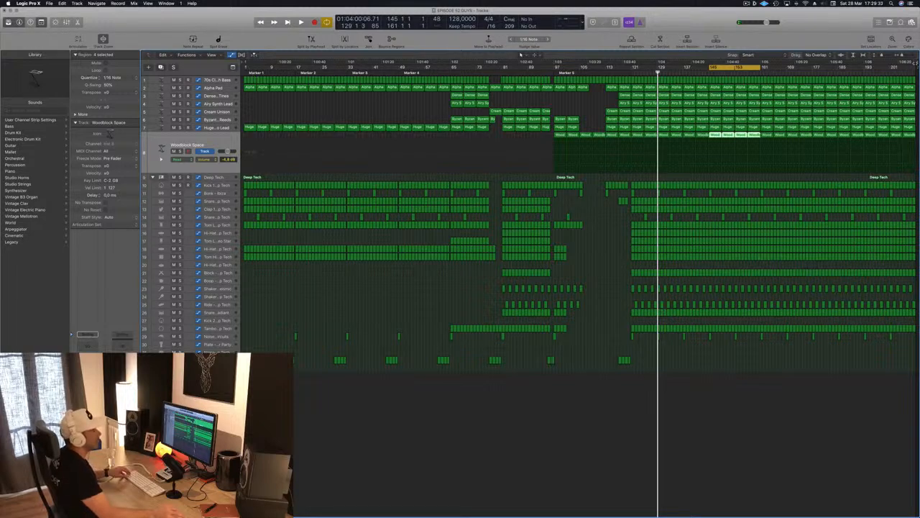
# Set the cycle area over the intro, ending at bar 33, and play the intro from its beginning.
pyautogui.click(917, 63)
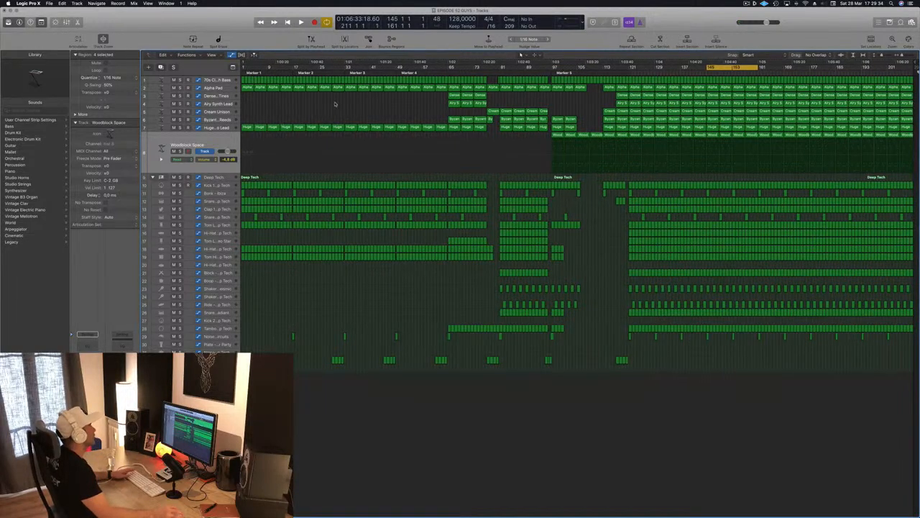
pyautogui.moveTo(243, 66); pyautogui.dragTo(345, 67)
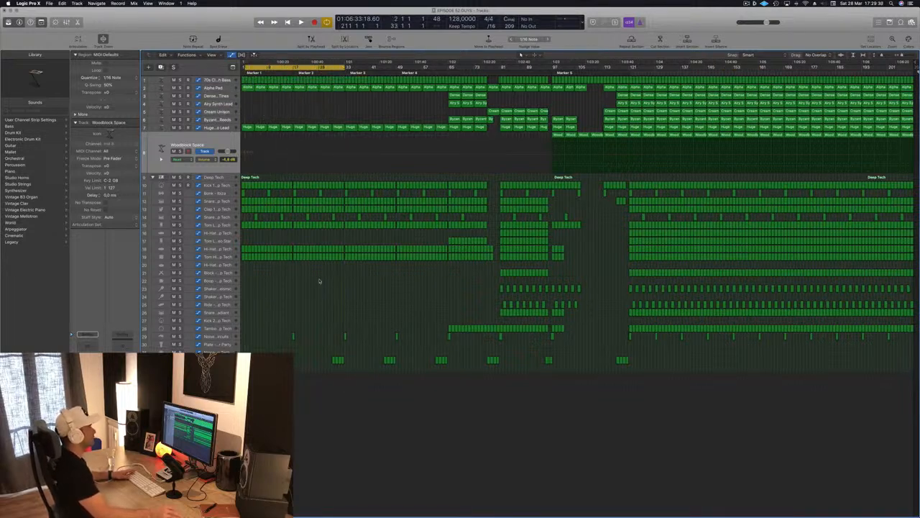
pyautogui.press('space')
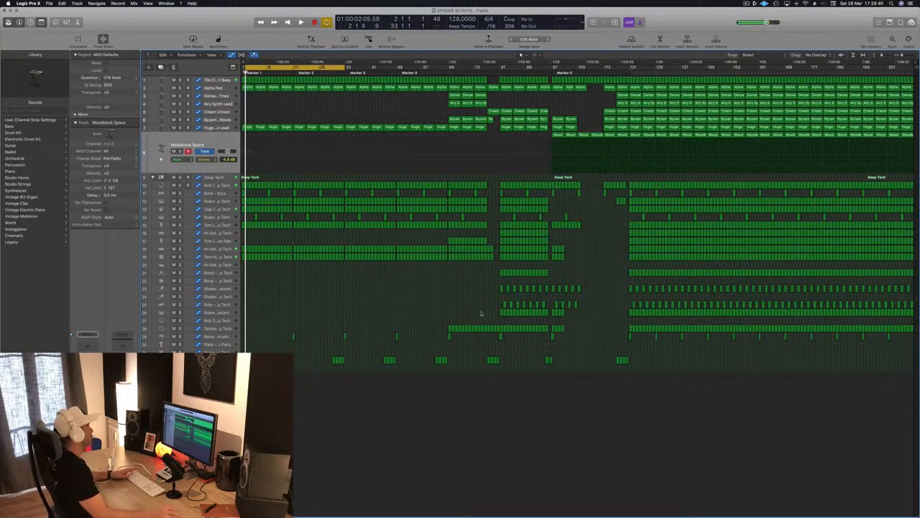
pyautogui.scroll(8, 273, 81)
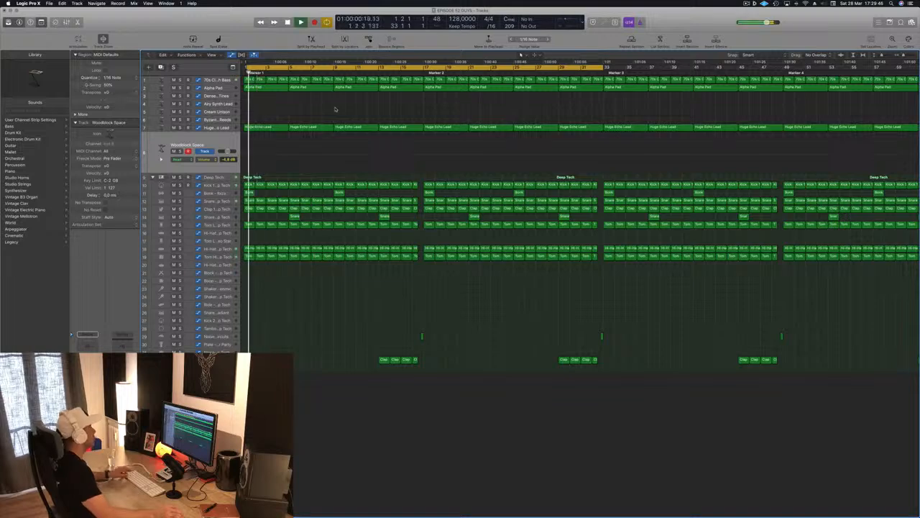
pyautogui.scroll(-8, 316, 111)
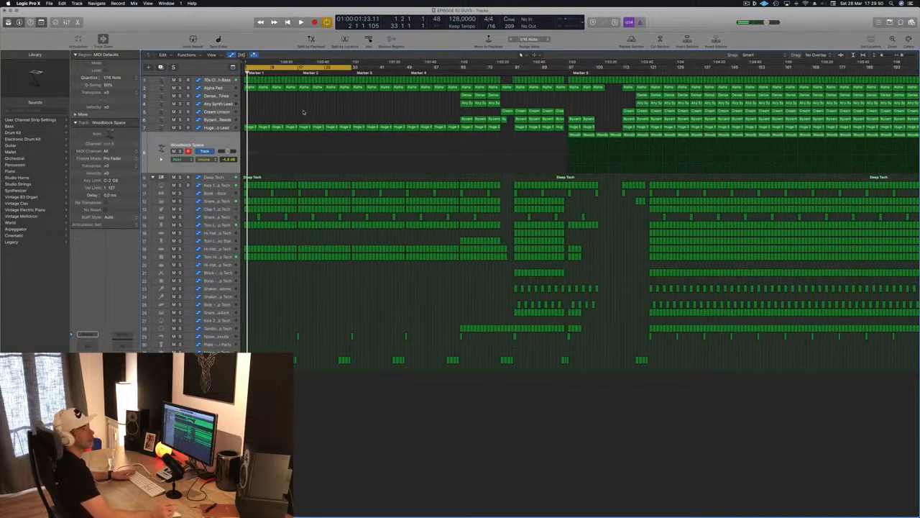
pyautogui.press('space')
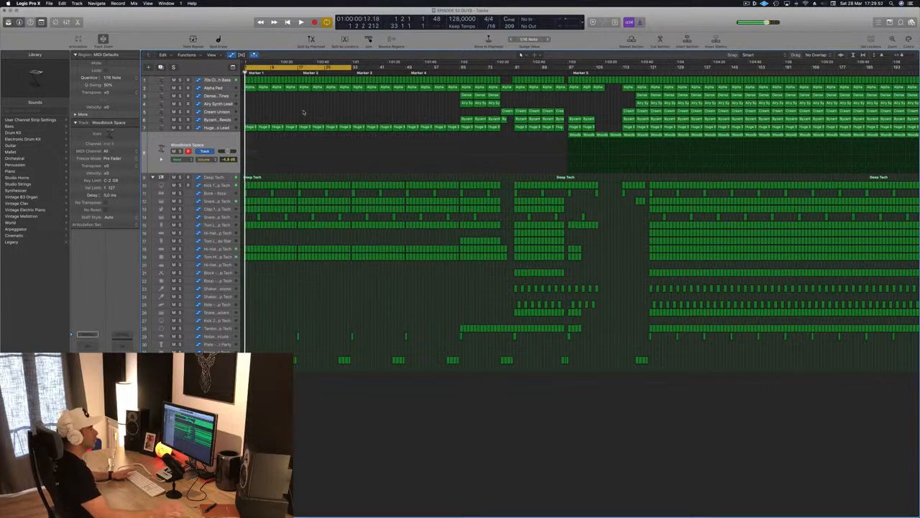
pyautogui.scroll(2, 303, 111)
pyautogui.press('space')
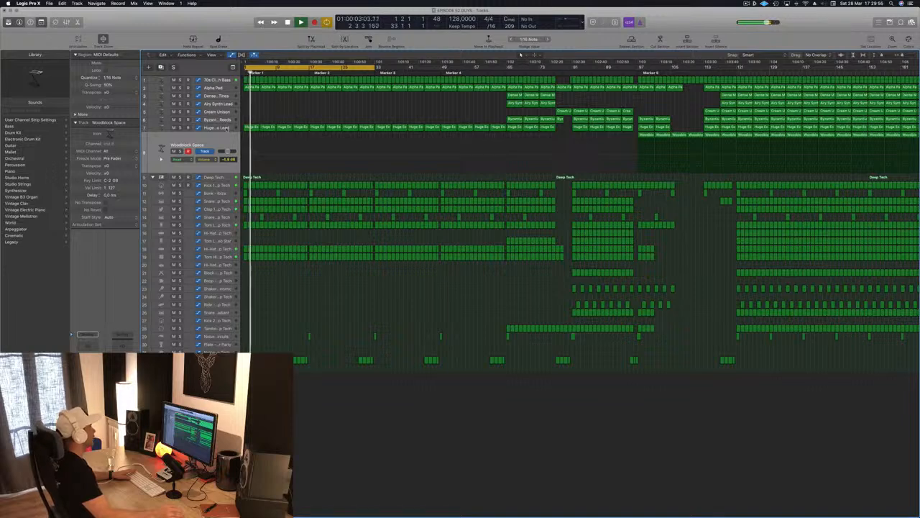
# Select the Huge Echo Lead track and listen to it in the intro before stopping playback.
pyautogui.click(226, 127)
pyautogui.click(287, 101)
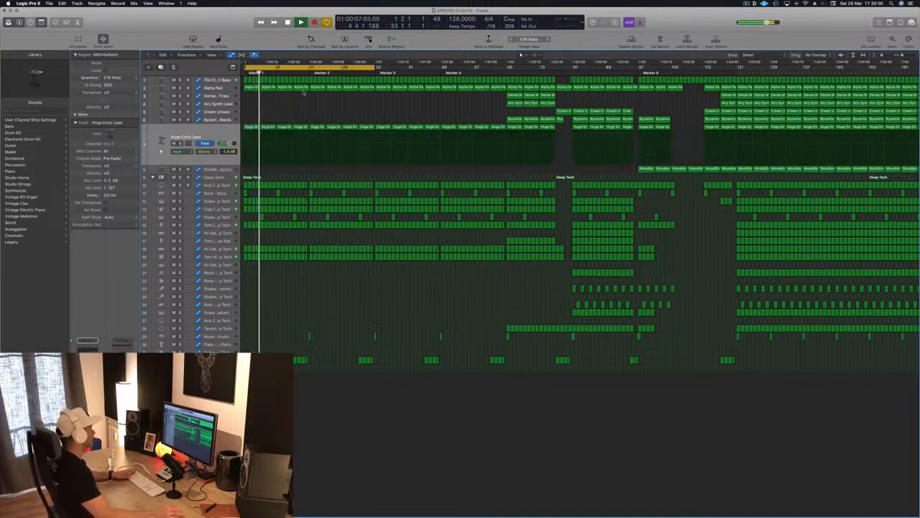
pyautogui.press('space')
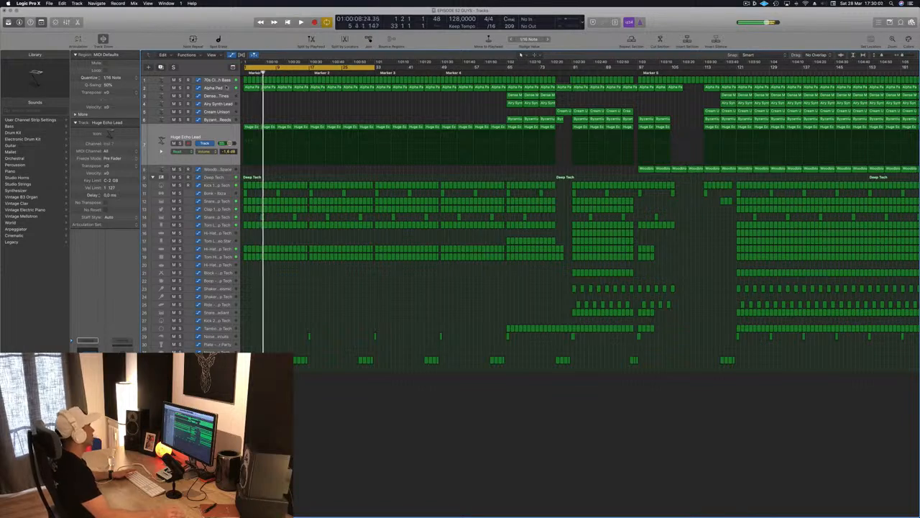
# Try deleting the first four Alpha Pad regions, before bar 17, and audition the intro without them.
pyautogui.click(227, 88)
pyautogui.click(245, 134)
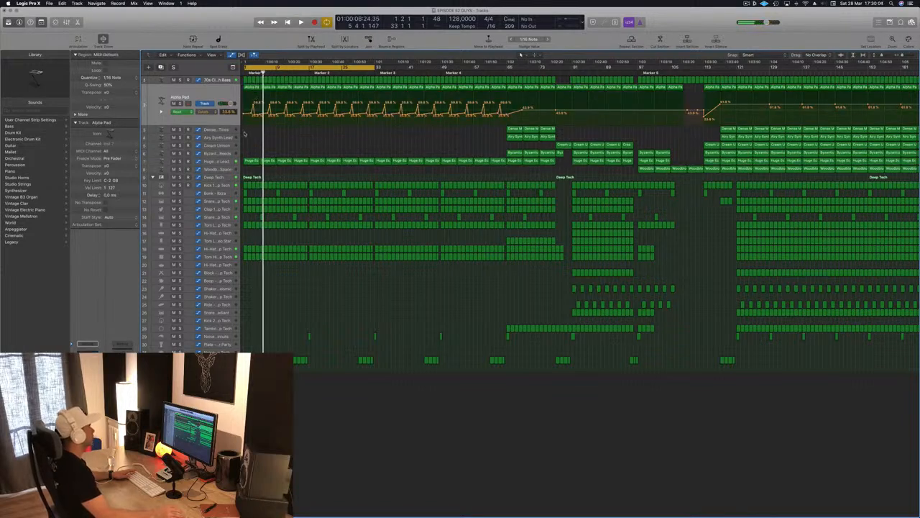
pyautogui.click(295, 91)
pyautogui.press('BackSpace')
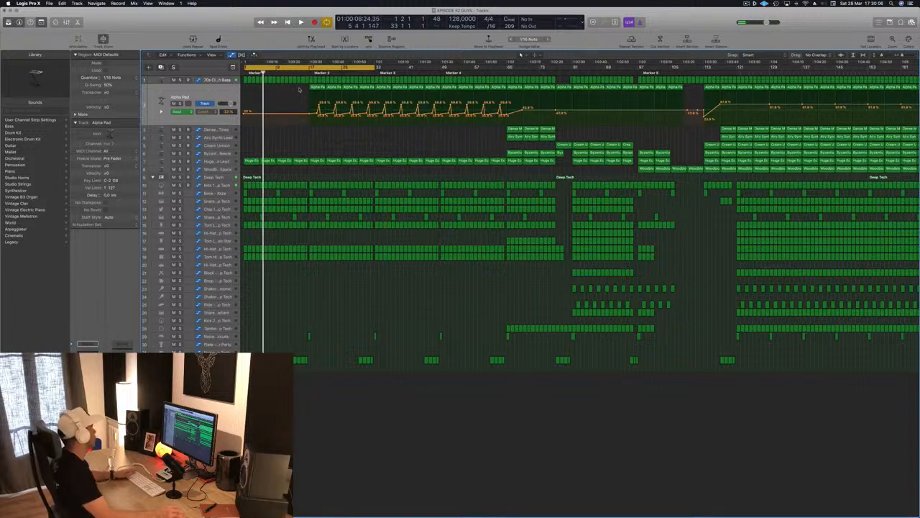
pyautogui.press('Return')
pyautogui.press('space')
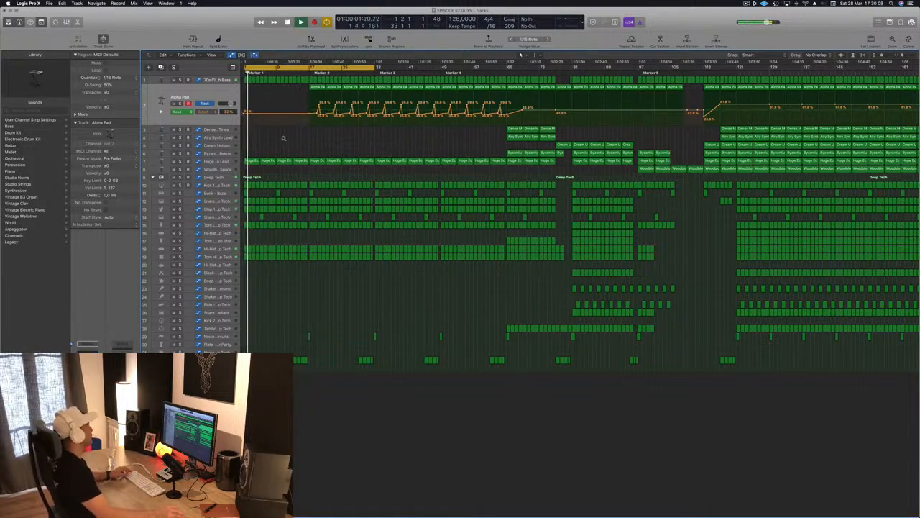
pyautogui.press('Return')
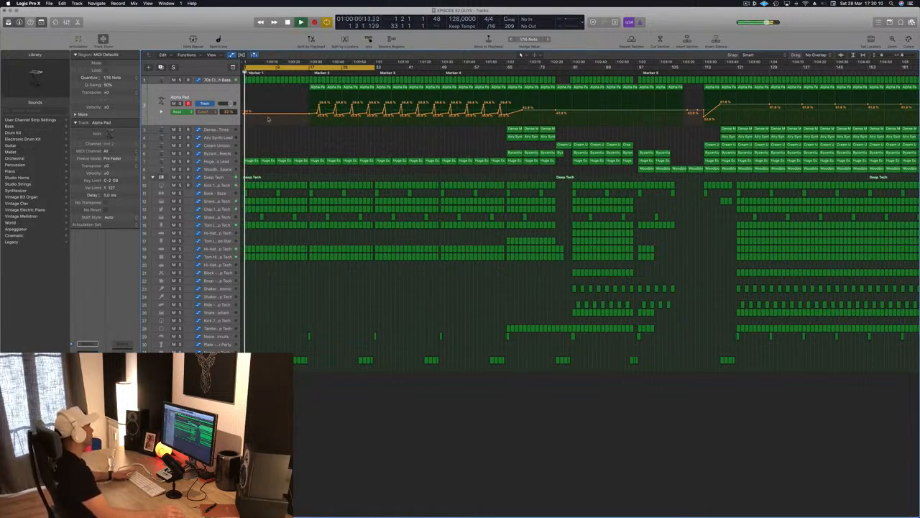
pyautogui.press('space')
pyautogui.press('super+z')
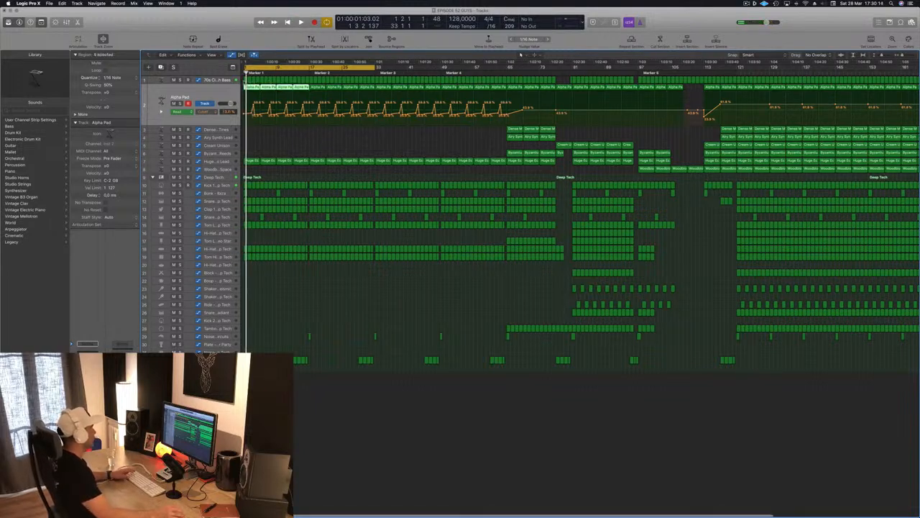
# Delete the synth bass regions before bar 17 and play the intro from the start.
pyautogui.moveTo(245, 77); pyautogui.dragTo(305, 83)
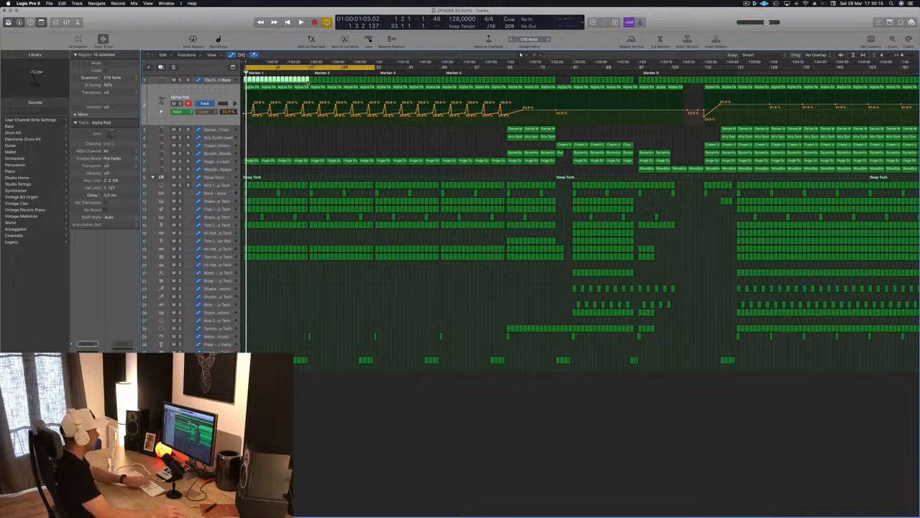
pyautogui.press('space')
pyautogui.press('super+Left')
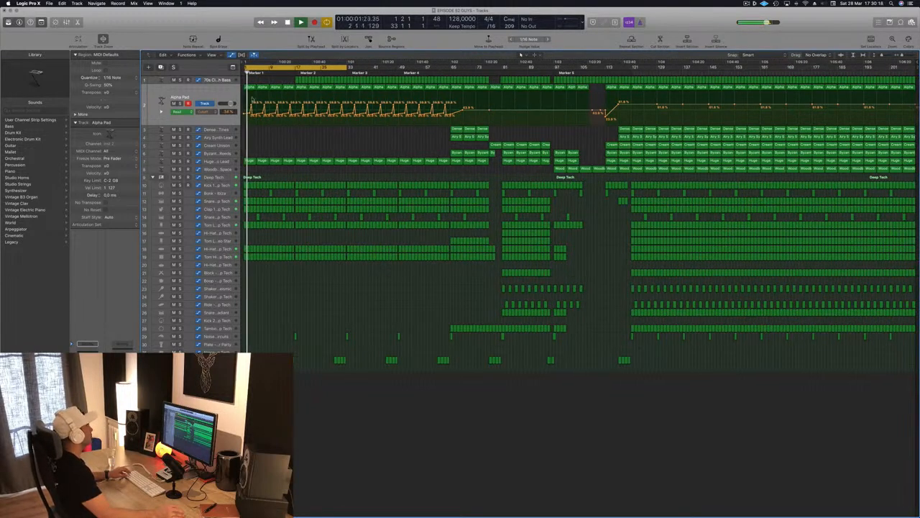
pyautogui.press('space')
pyautogui.press('space')
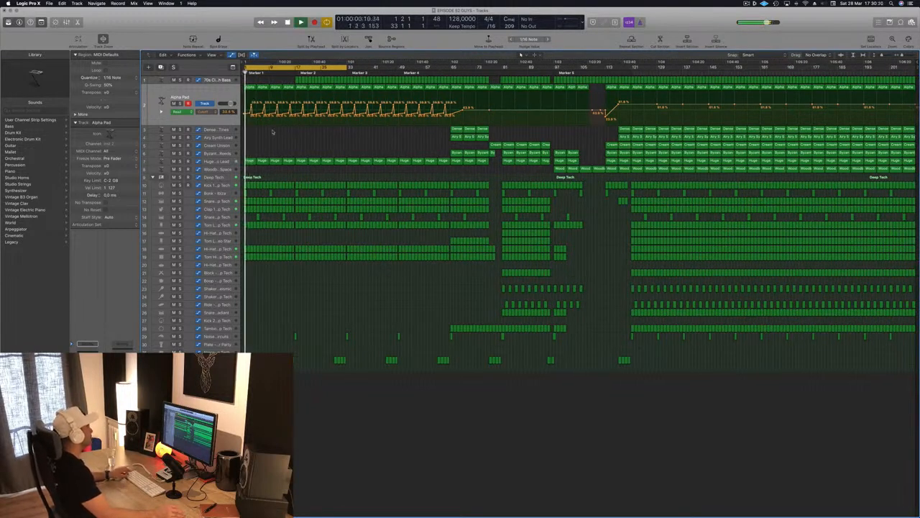
# Extend the start of the cycle area to bar 1 and play the intro from there.
pyautogui.scroll(1, 273, 130)
pyautogui.scroll(3, 272, 130)
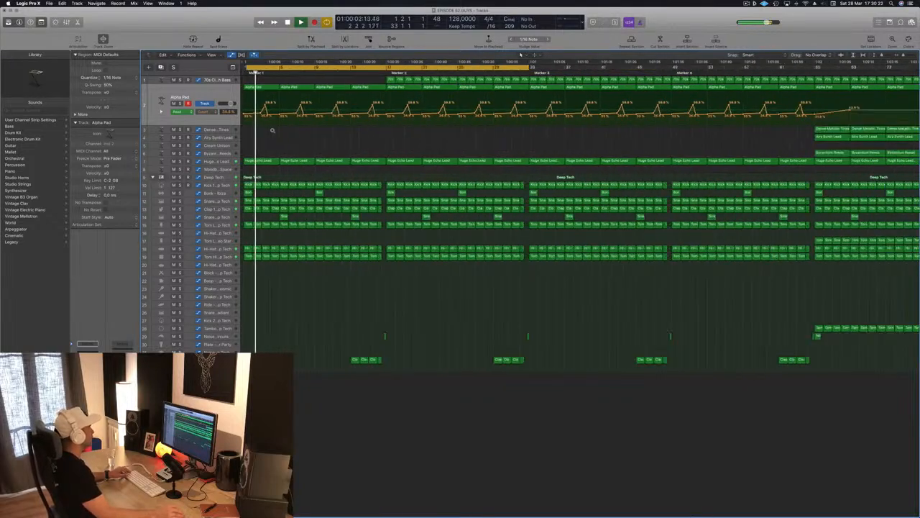
pyautogui.scroll(-2, 273, 131)
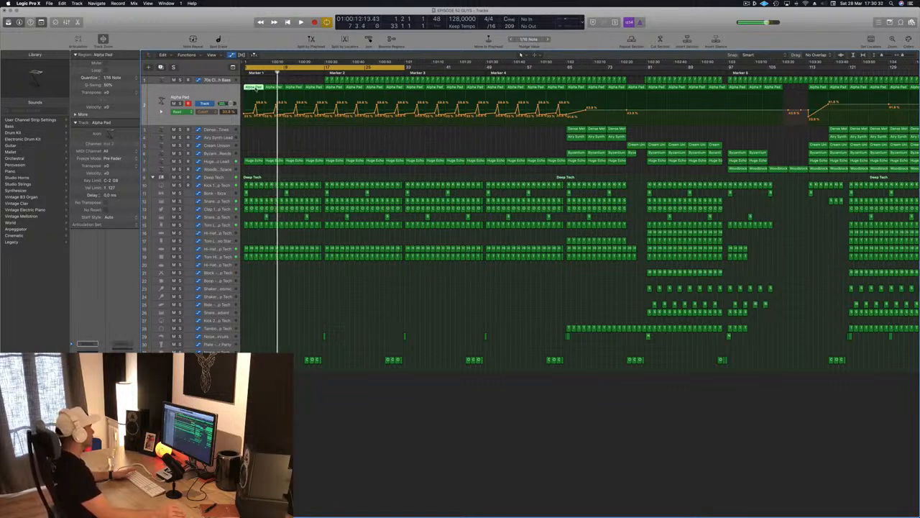
pyautogui.scroll(10, 249, 87)
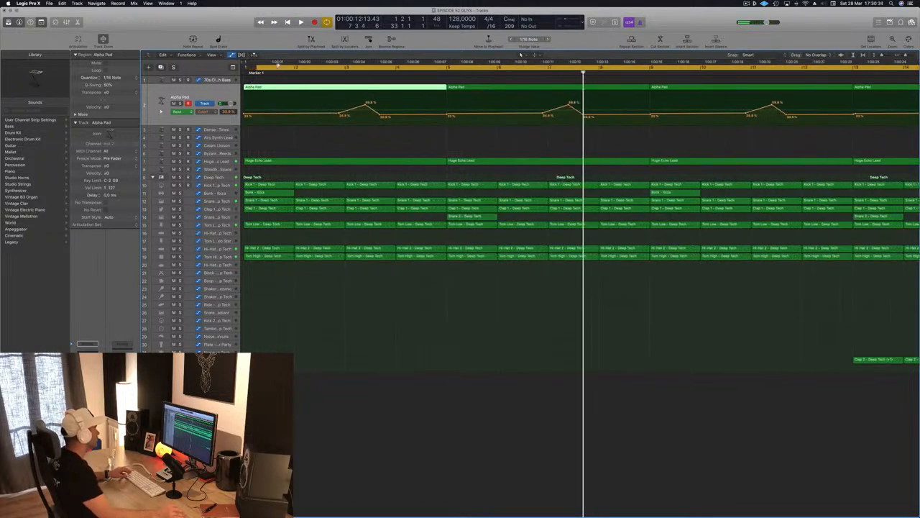
pyautogui.moveTo(256, 67); pyautogui.dragTo(243, 68)
pyautogui.press('space')
pyautogui.scroll(-10, 272, 88)
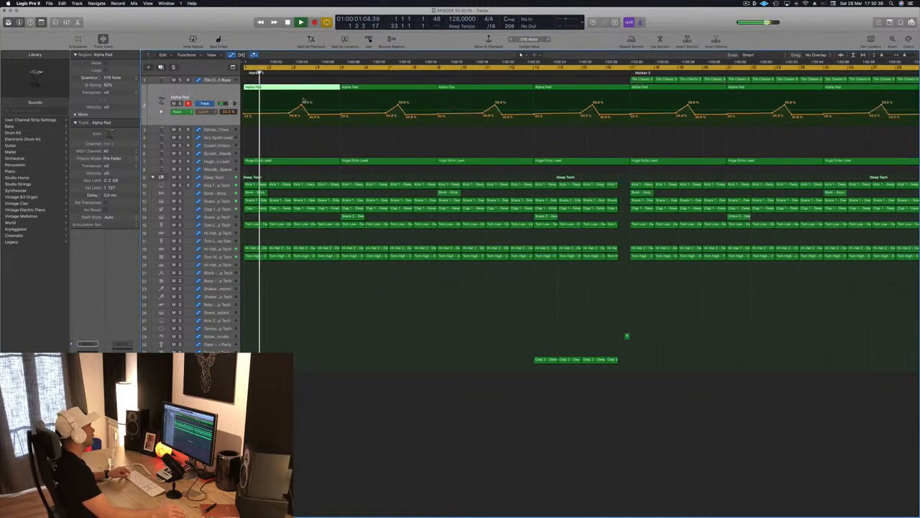
pyautogui.scroll(-5, 303, 101)
pyautogui.scroll(8, 302, 104)
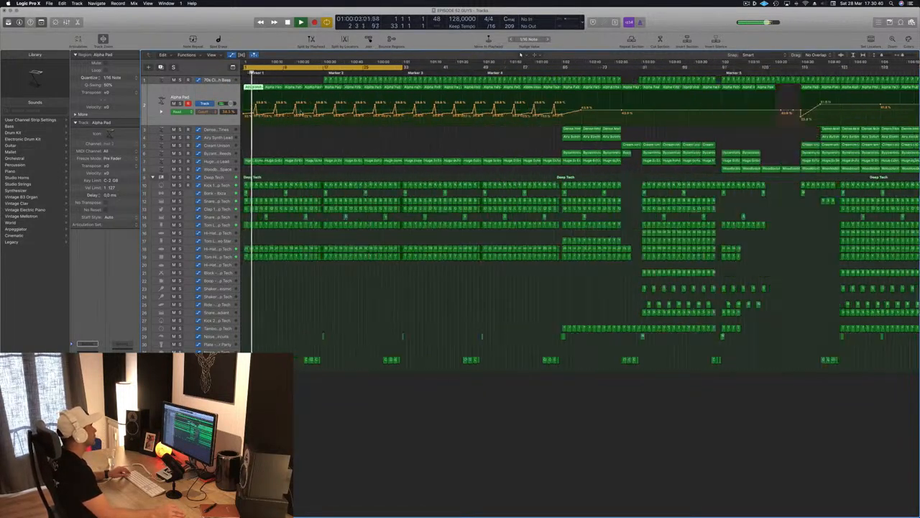
pyautogui.hscroll(-1, 301, 112)
pyautogui.hscroll(-2, 300, 111)
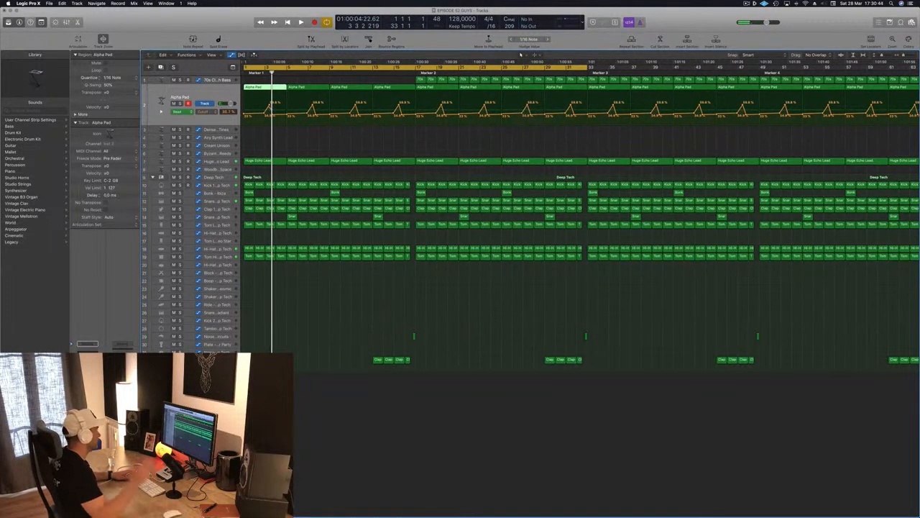
# Replay the intro from bar 1 and listen to how the Alpha Pad and Huge Echo Lead tracks work together.
pyautogui.press('Return')
pyautogui.press('space')
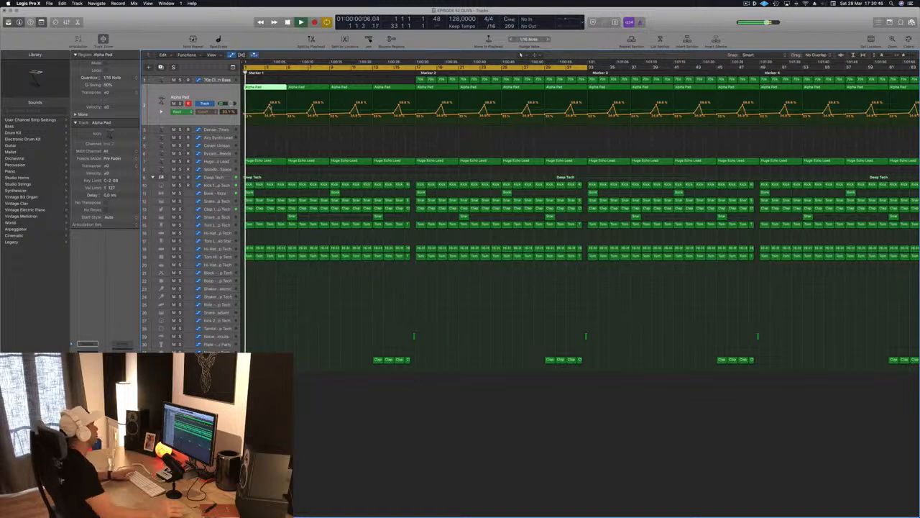
pyautogui.press('super+Left')
pyautogui.press('super+Left')
pyautogui.press('super+Left')
pyautogui.press('super+Left')
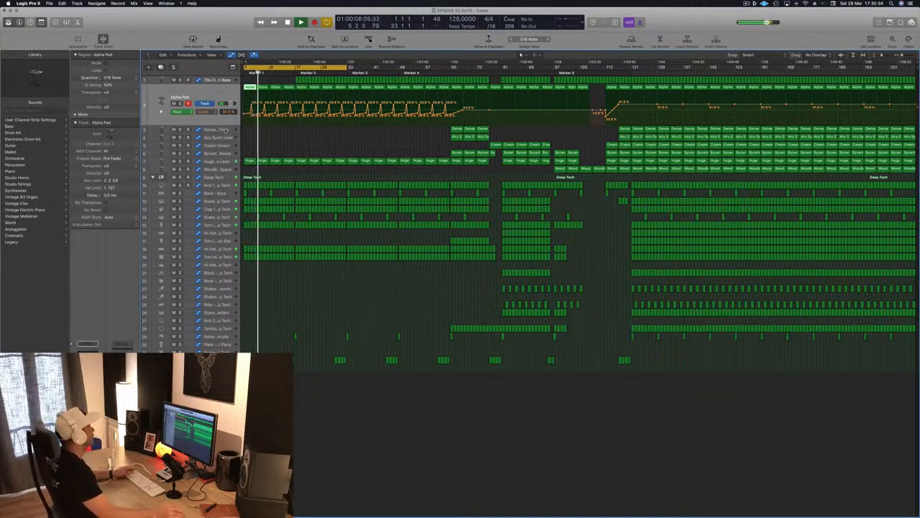
pyautogui.click(219, 162)
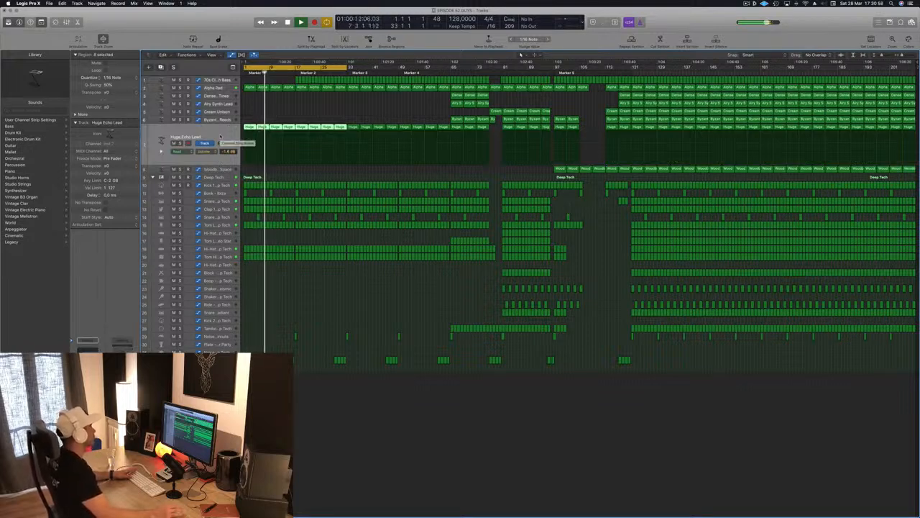
pyautogui.click(290, 111)
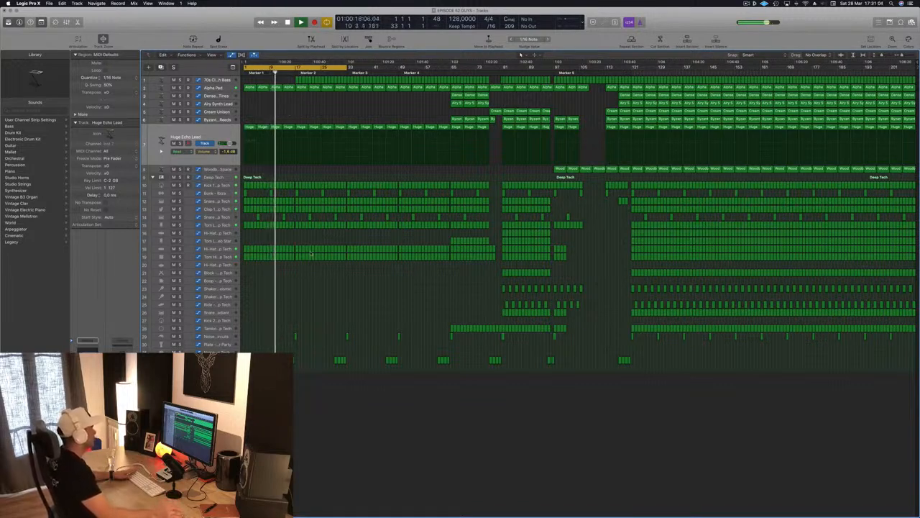
# Copy the tambourine regions of bars 65 to 96 to the song's start and audition the intro with the tambourine track selected.
pyautogui.moveTo(434, 316); pyautogui.dragTo(551, 333)
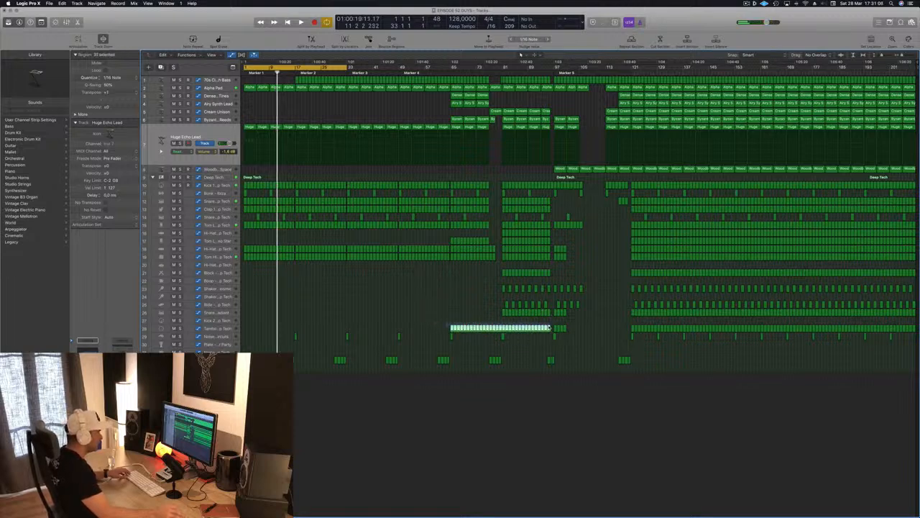
pyautogui.moveTo(452, 330); pyautogui.dragTo(245, 336)
pyautogui.press('Return')
pyautogui.press('space')
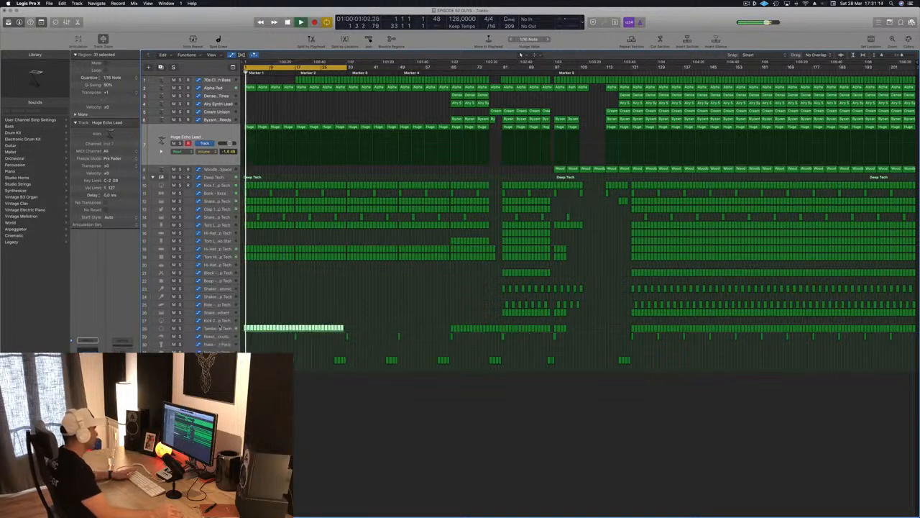
pyautogui.click(205, 328)
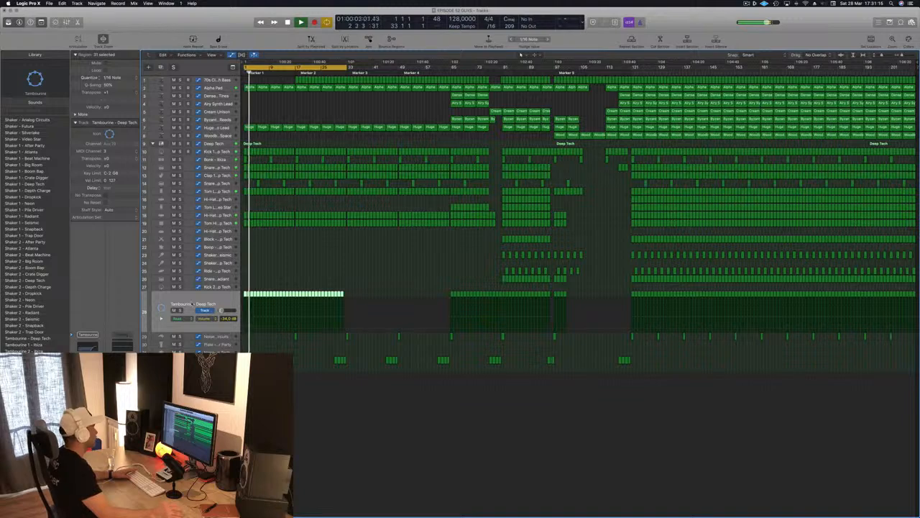
# Delete the Alpha Pad regions before bar 17 and play the intro from bar 1.
pyautogui.click(262, 272)
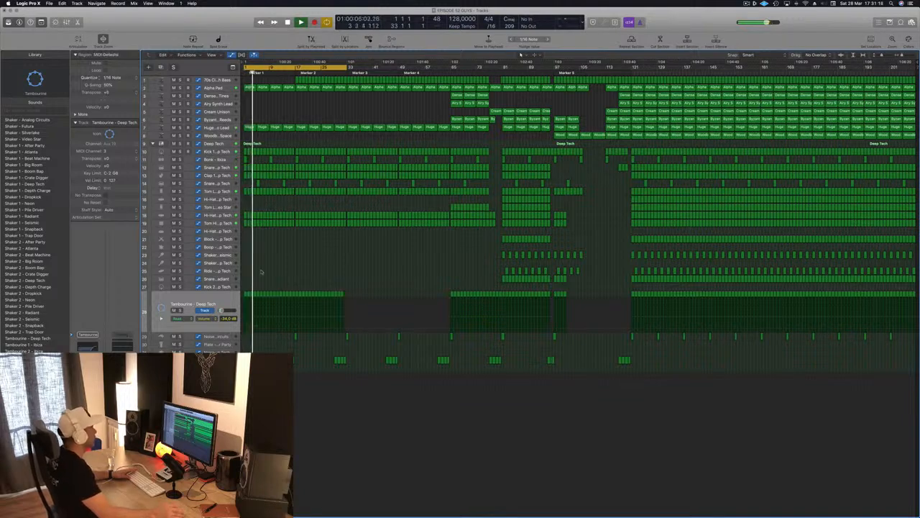
pyautogui.scroll(3, 299, 137)
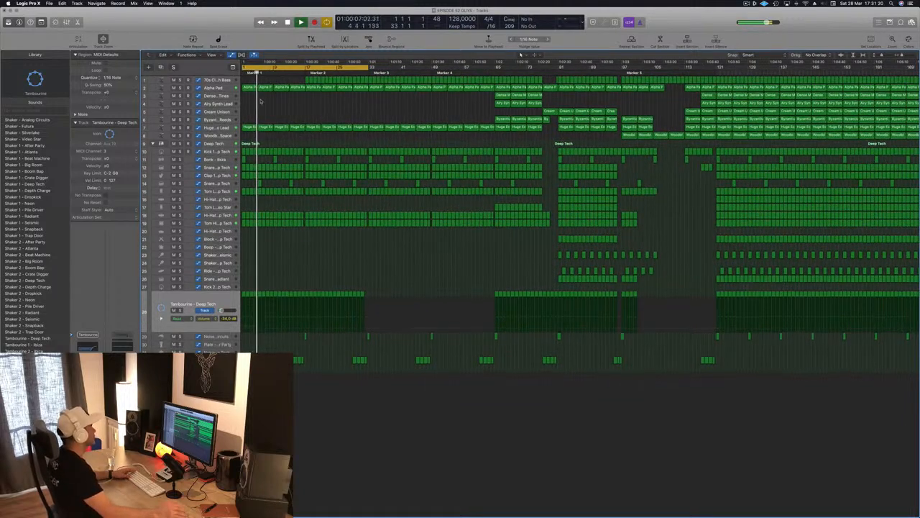
pyautogui.press('Return')
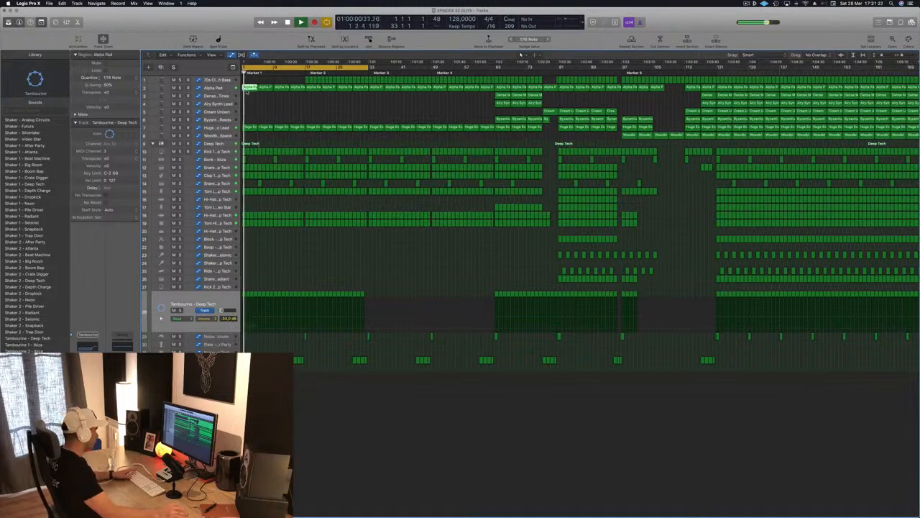
pyautogui.moveTo(247, 92); pyautogui.dragTo(292, 90)
pyautogui.press('Delete')
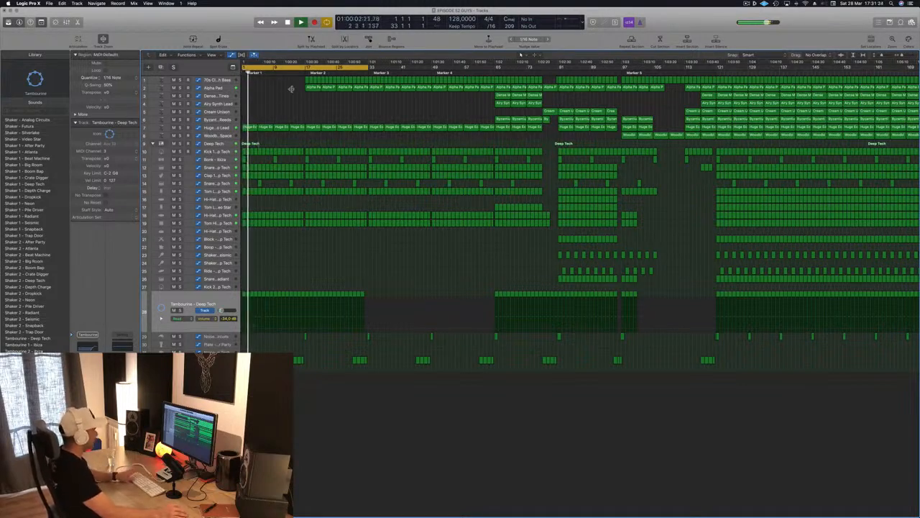
# Check the Huge Echo Lead part and the clap fill before bar 17 during playback, and save the project.
pyautogui.click(226, 128)
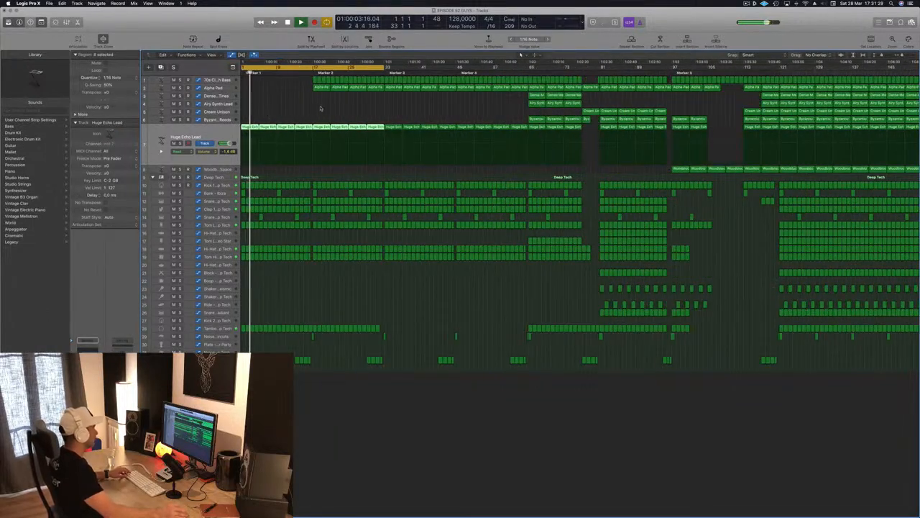
pyautogui.click(307, 360)
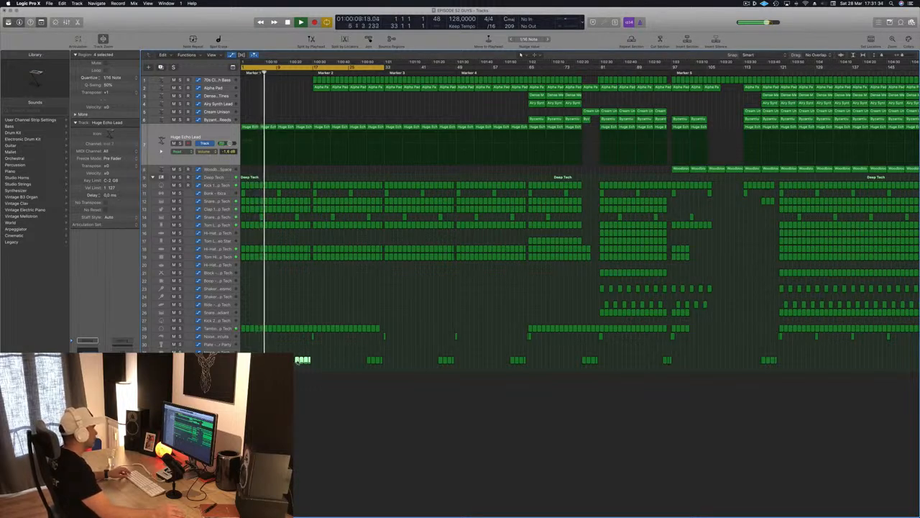
pyautogui.click(298, 361)
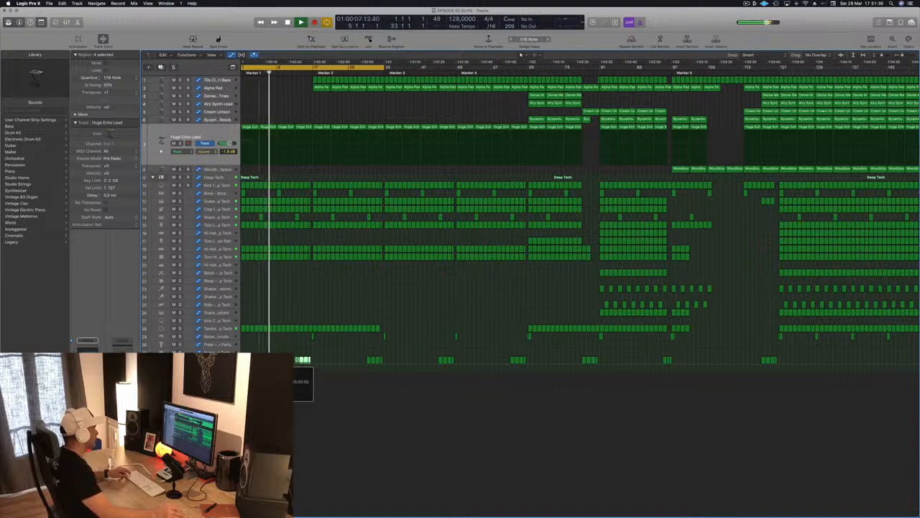
pyautogui.click(313, 158)
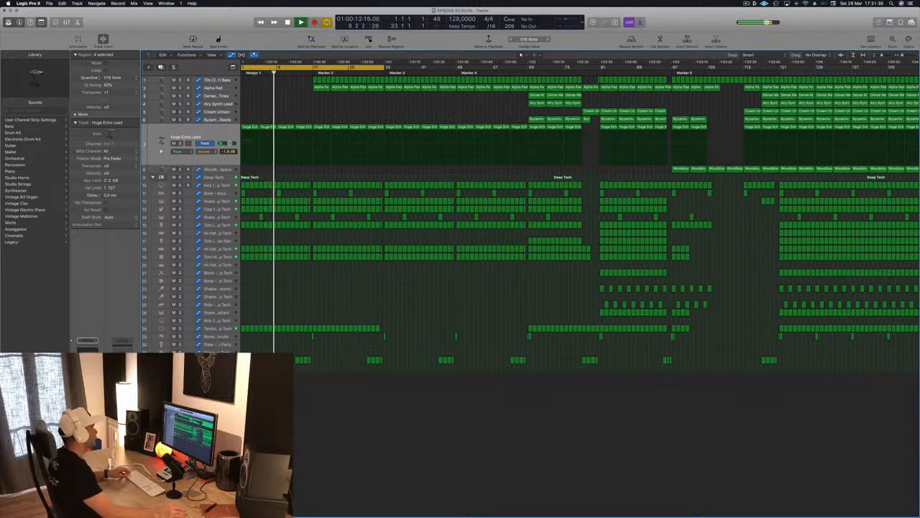
pyautogui.click(254, 72)
pyautogui.press('super+Left')
pyautogui.press('super+s')
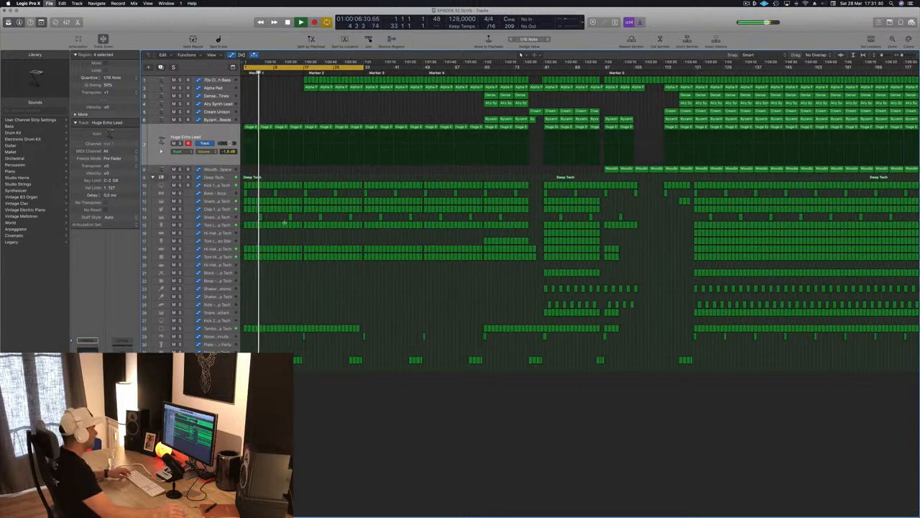
# Listen through the first bars of the intro, save the project again and restart playback from bar 1.
pyautogui.press('super+Right')
pyautogui.press('super+Right')
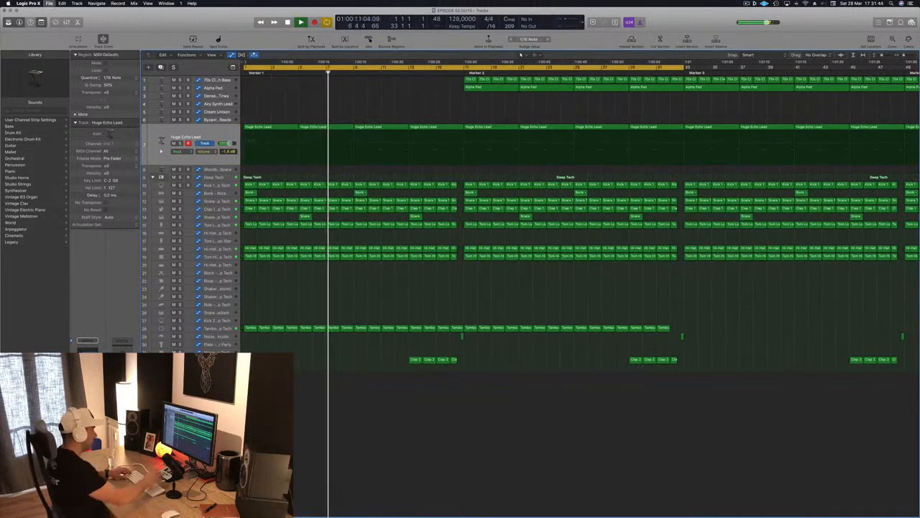
pyautogui.press('super+s')
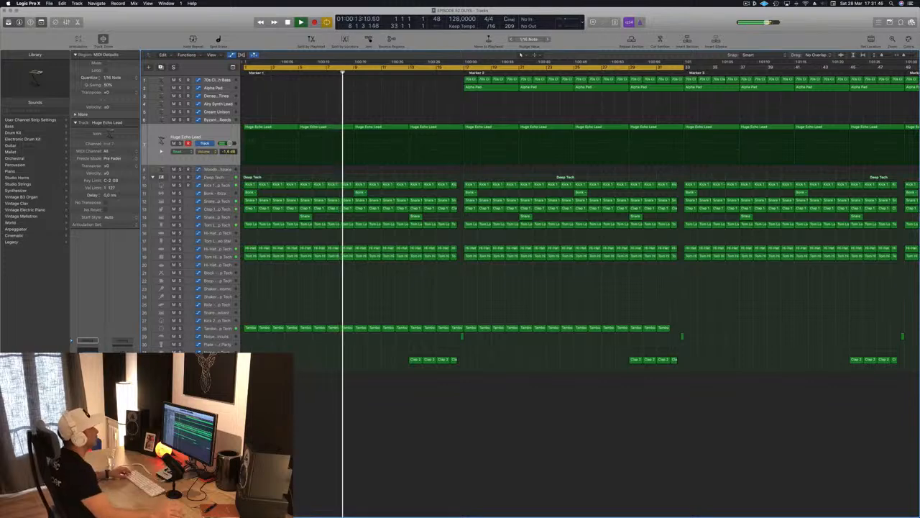
pyautogui.press('super+Left')
pyautogui.press('super+Left')
pyautogui.press('super+Left')
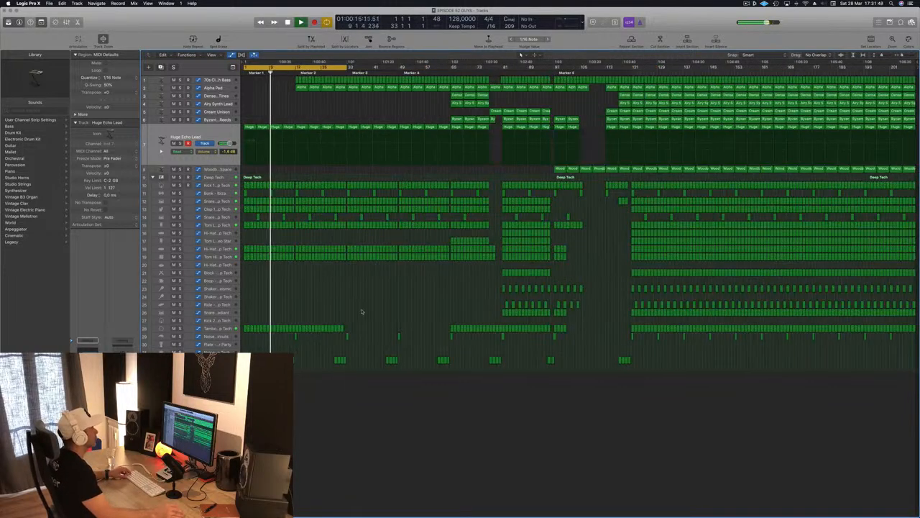
pyautogui.press('space')
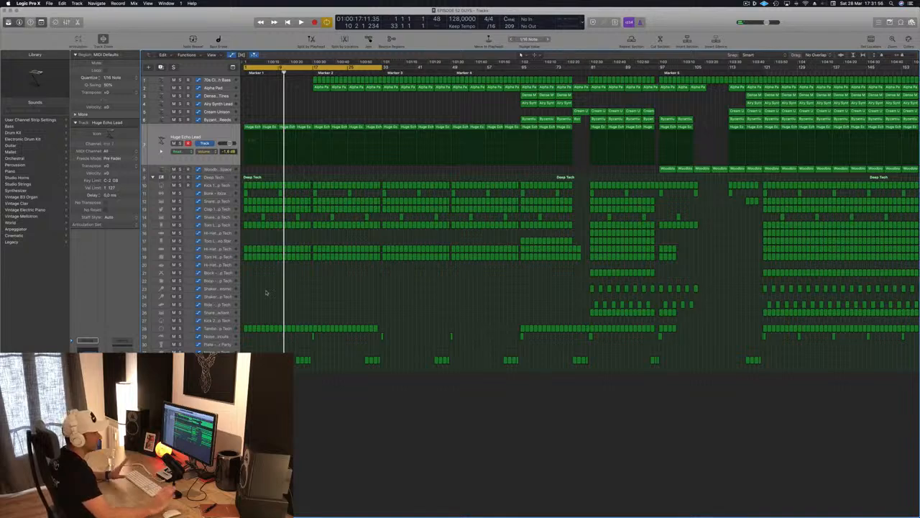
pyautogui.press('space')
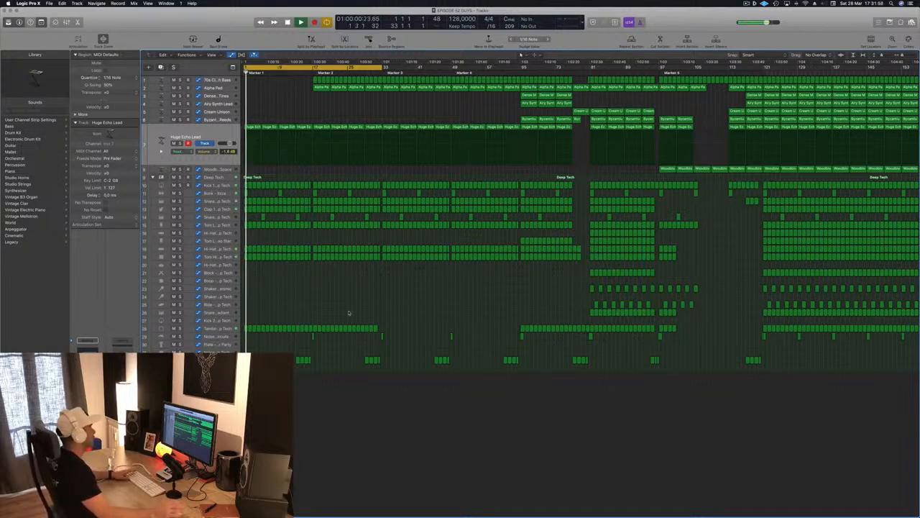
# Delete the 70s Classic Synth Bass regions between bars 17 and 33 and save the project.
pyautogui.press('super+Right')
pyautogui.press('super+Right')
pyautogui.press('super+Right')
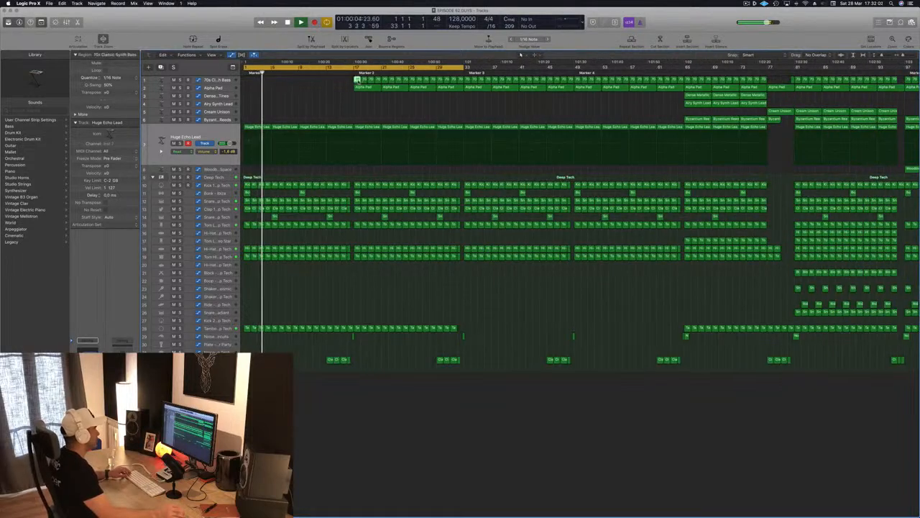
pyautogui.moveTo(337, 87); pyautogui.dragTo(464, 77)
pyautogui.press('Delete')
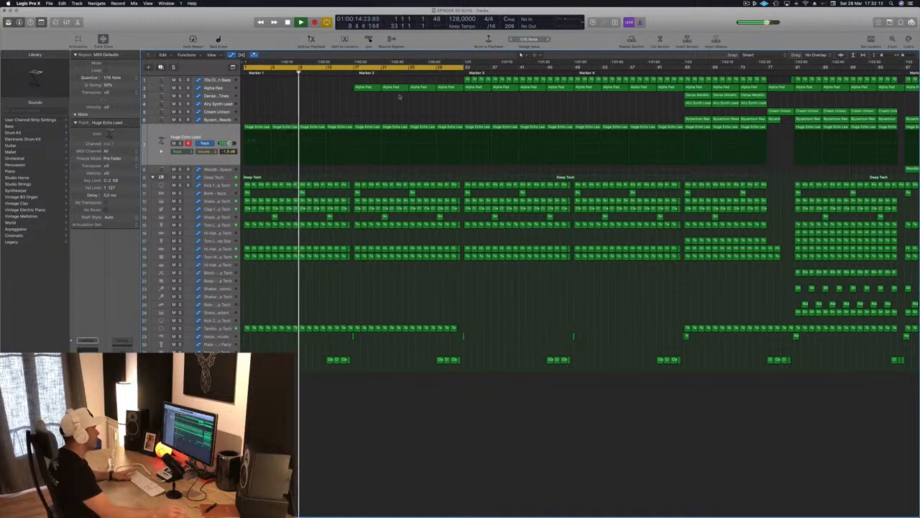
pyautogui.press('super+s')
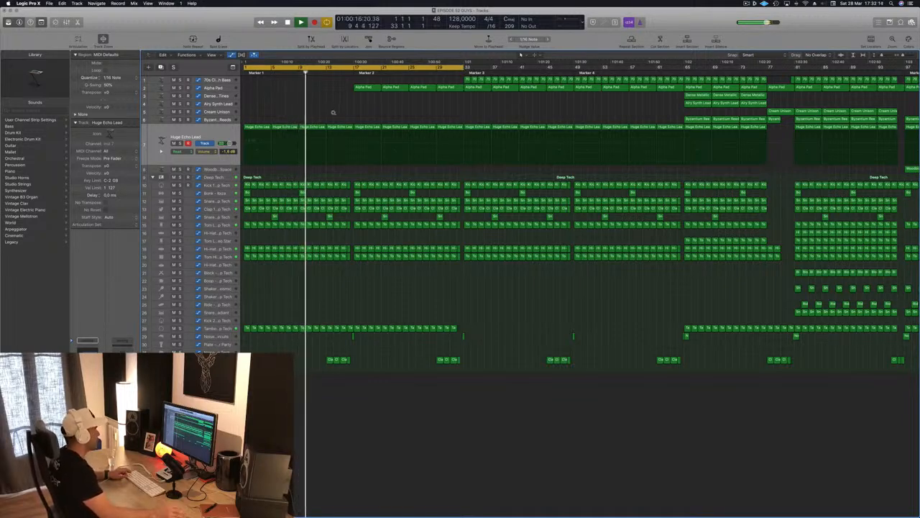
# Delete the four clap fill regions in bars 13 to 16.
pyautogui.press('super+Right')
pyautogui.press('super+Right')
pyautogui.hscroll(2, 324, 228)
pyautogui.hscroll(-3, 327, 232)
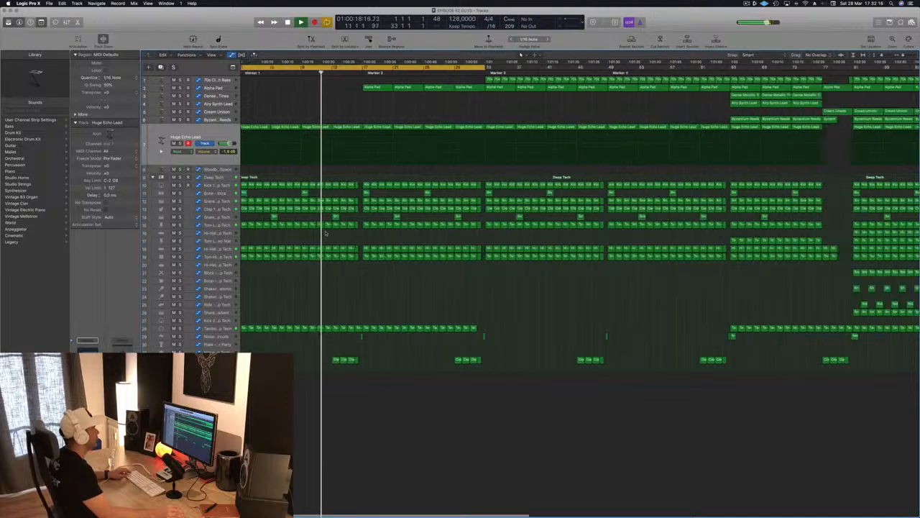
pyautogui.click(347, 360)
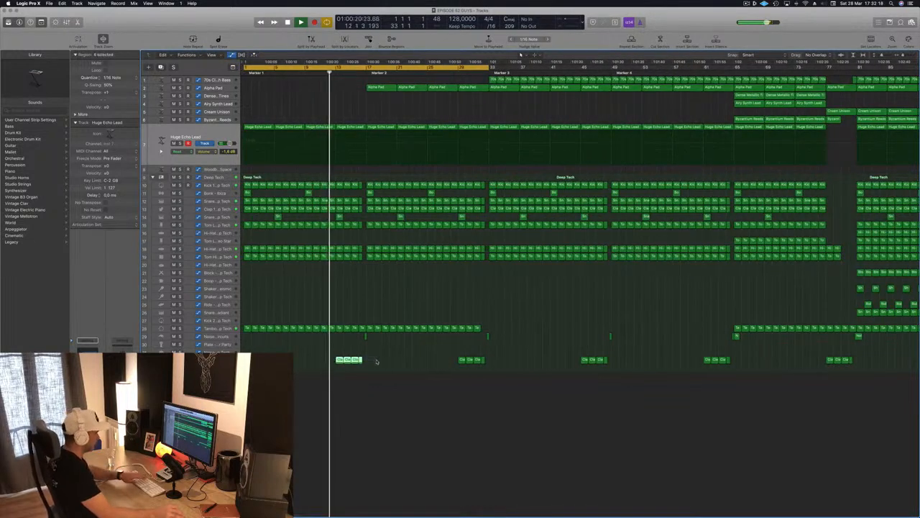
pyautogui.press('Delete')
# Look over the remaining intro regions up to bar 33 and replay the intro from bar 1.
pyautogui.scroll(3, 364, 271)
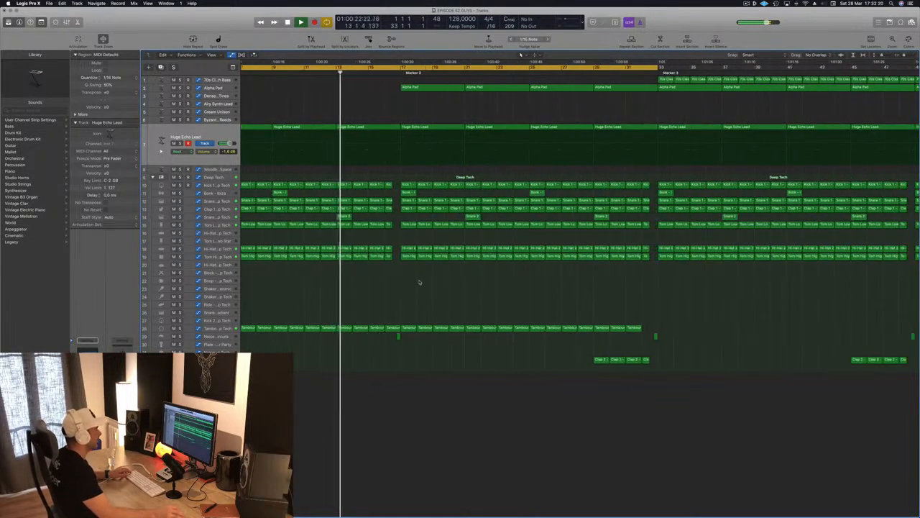
pyautogui.scroll(-3, 337, 213)
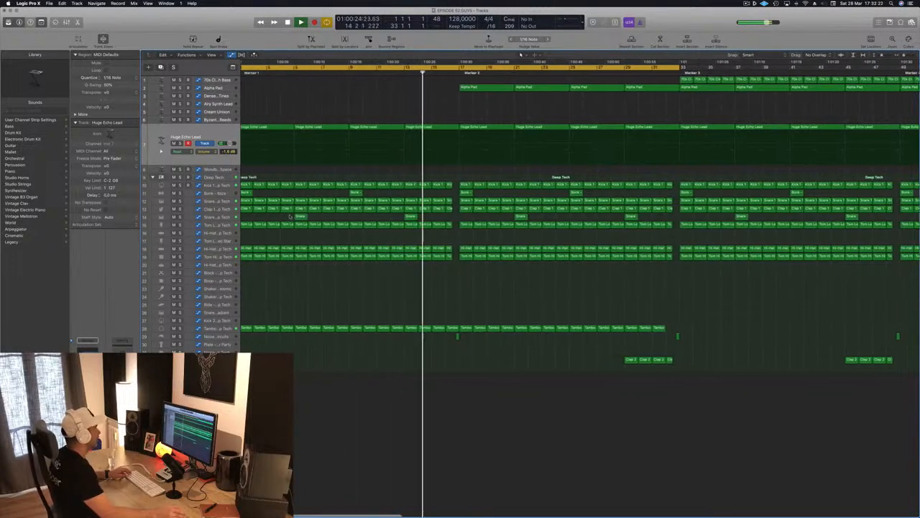
pyautogui.scroll(-2, 325, 212)
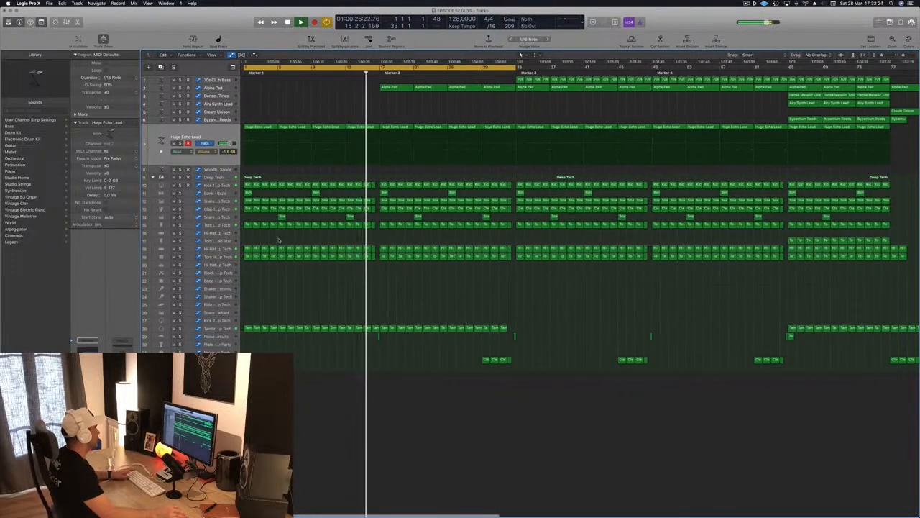
pyautogui.press('Return')
pyautogui.press('space')
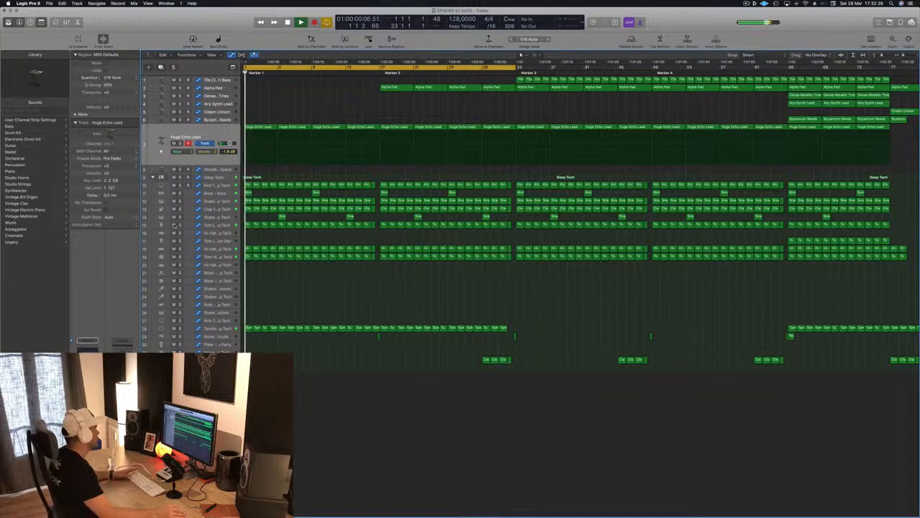
# Audition the Tom Low and Tom High tracks by briefly soloing each in turn from the song's start.
pyautogui.click(173, 224)
pyautogui.click(173, 225)
pyautogui.press('space')
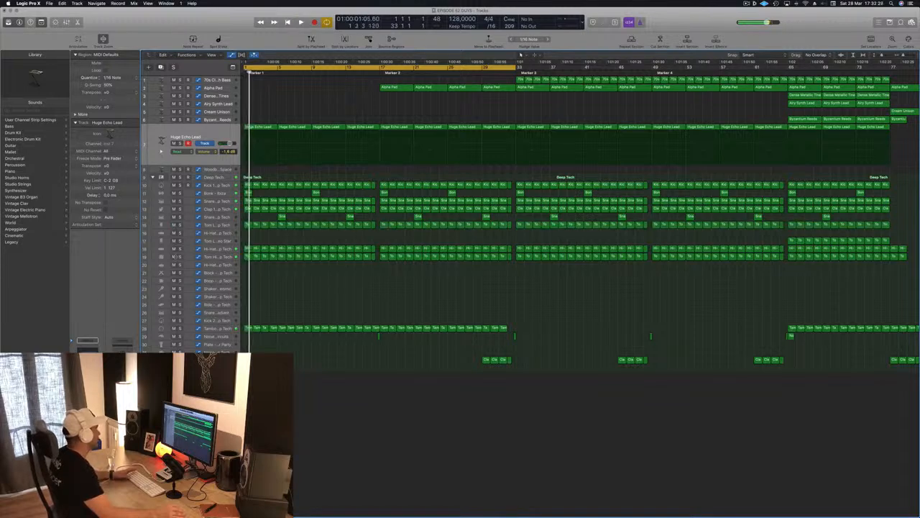
pyautogui.click(180, 256)
pyautogui.press('space')
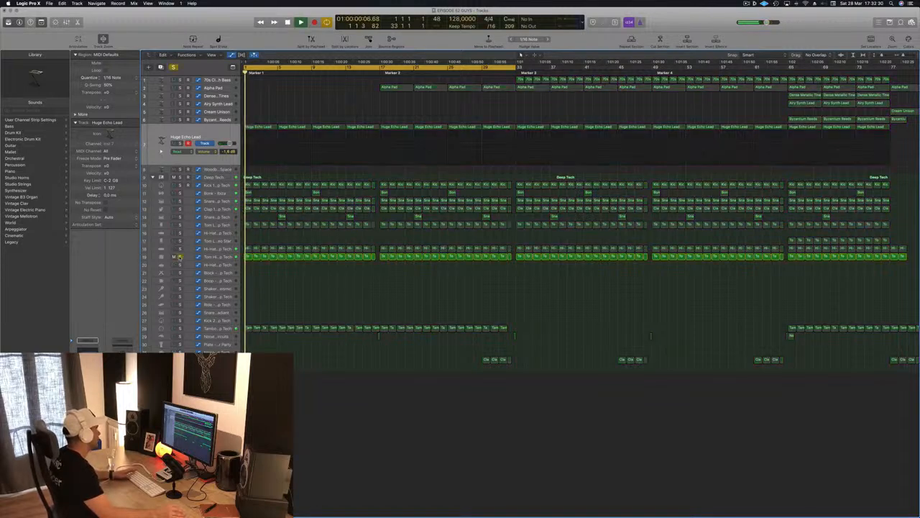
pyautogui.click(179, 257)
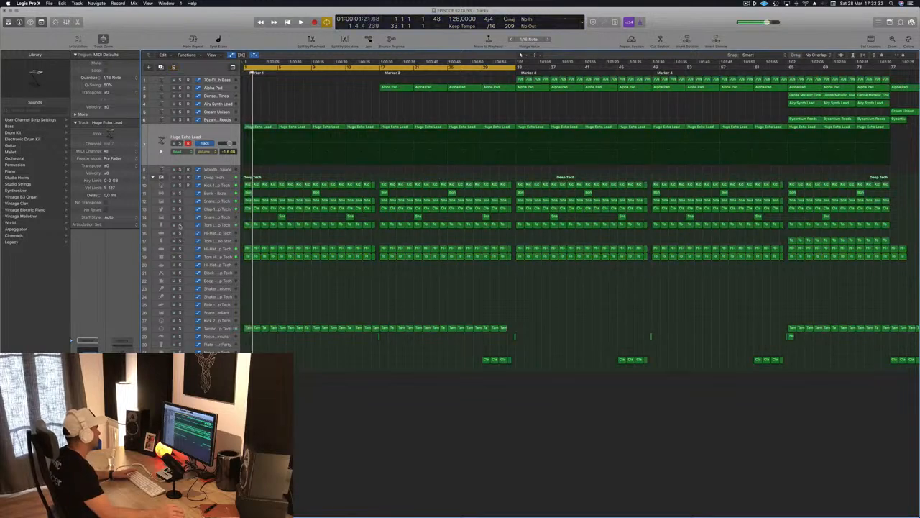
pyautogui.click(180, 224)
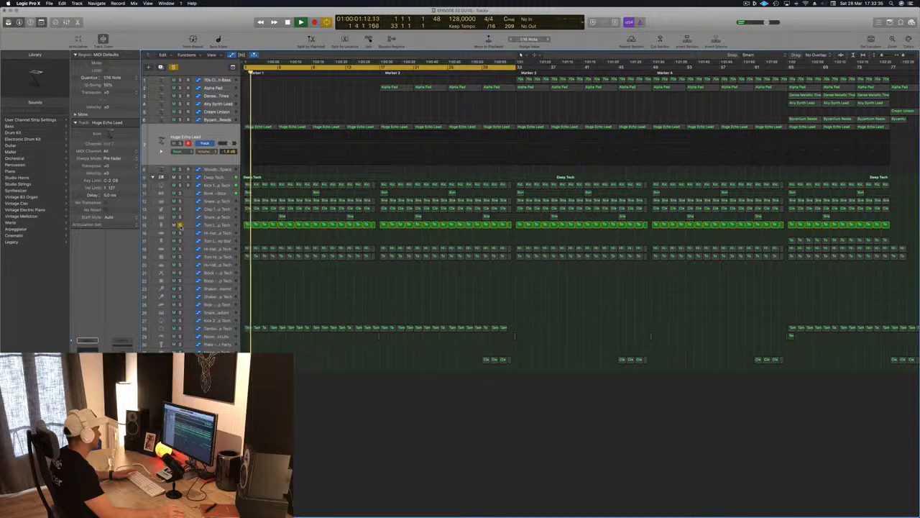
pyautogui.click(180, 225)
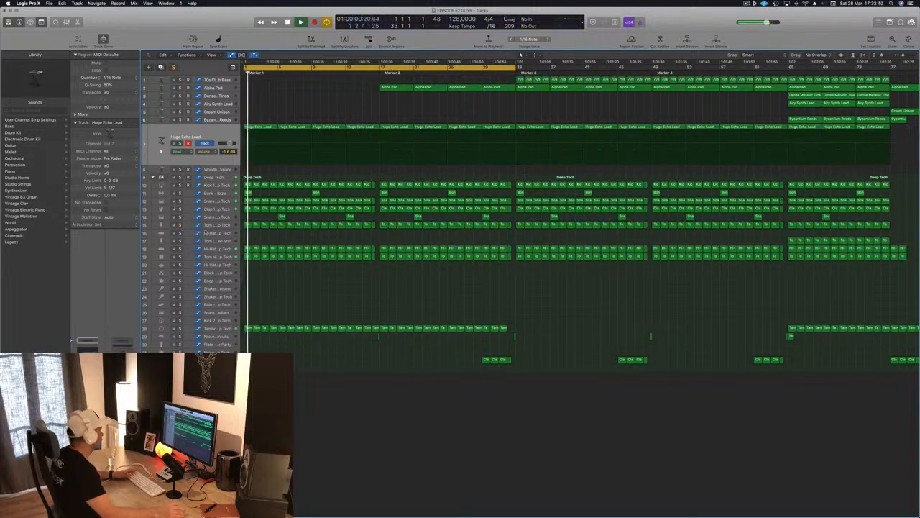
# Delete the Bonk - Ibiza regions before bar 17.
pyautogui.click(222, 193)
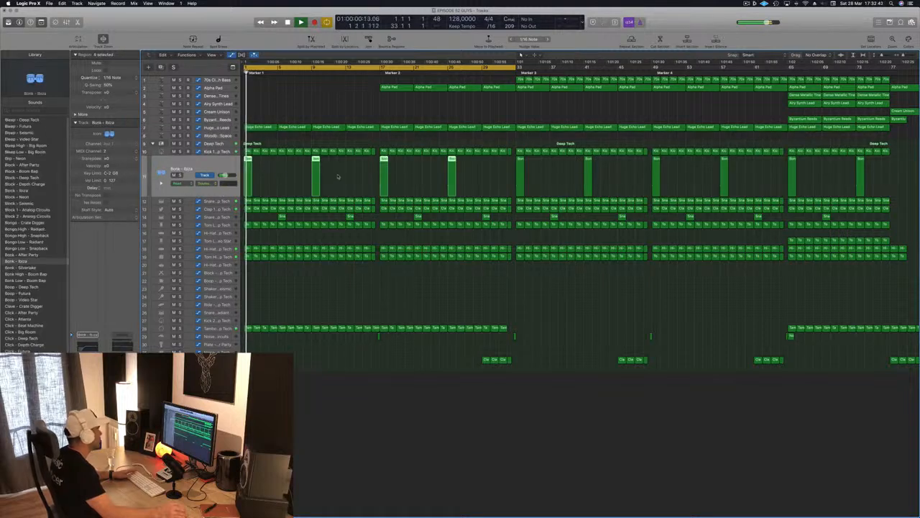
pyautogui.press('Delete')
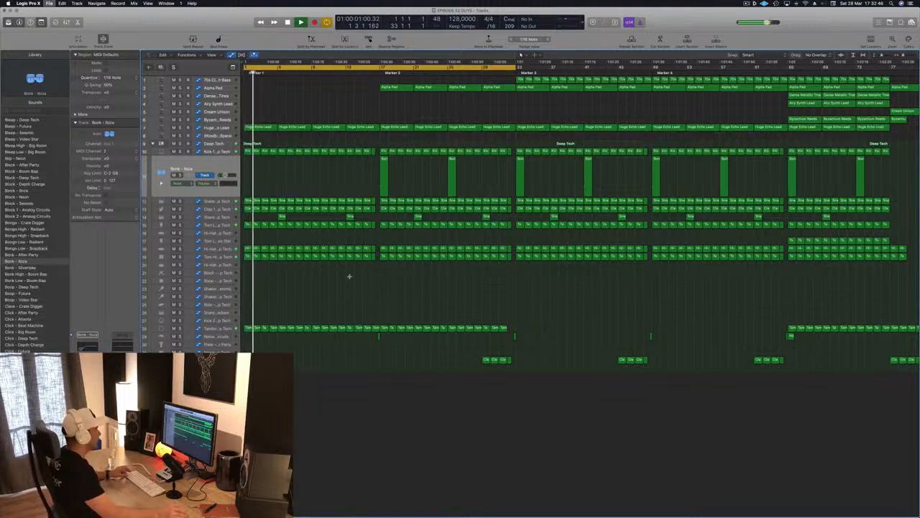
# Copy the noise sweep region at bar 17 to the song's start.
pyautogui.press('super+Left')
pyautogui.press('super+Left')
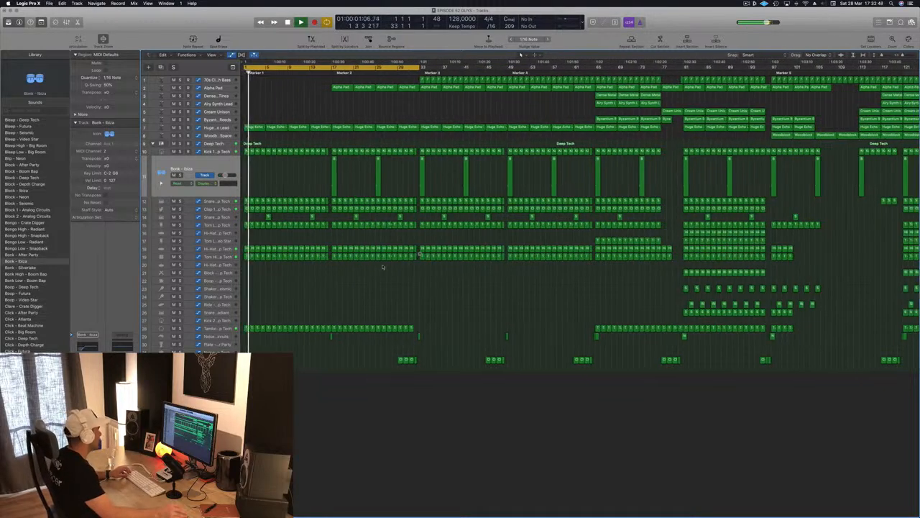
pyautogui.press('super+Left')
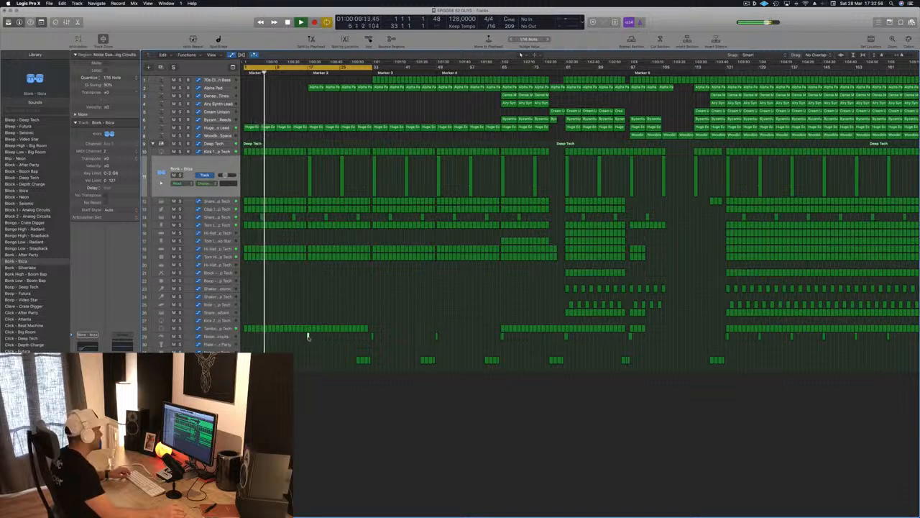
pyautogui.moveTo(307, 336); pyautogui.dragTo(243, 339)
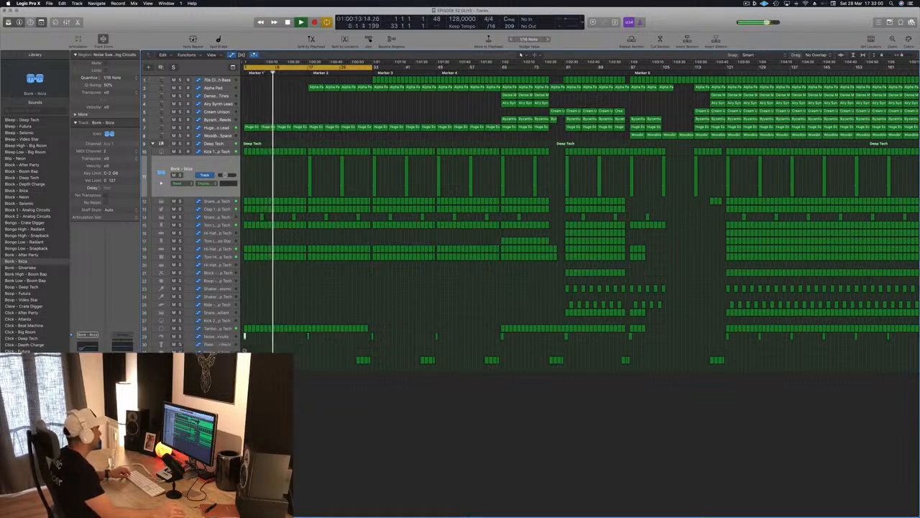
# Replay the intro from bar 1 and listen to how the noise sweep opens the track.
pyautogui.press('super+Right')
pyautogui.press('super+Right')
pyautogui.press('super+Right')
pyautogui.press('super+Right')
pyautogui.press('space')
pyautogui.press('Return')
pyautogui.press('space')
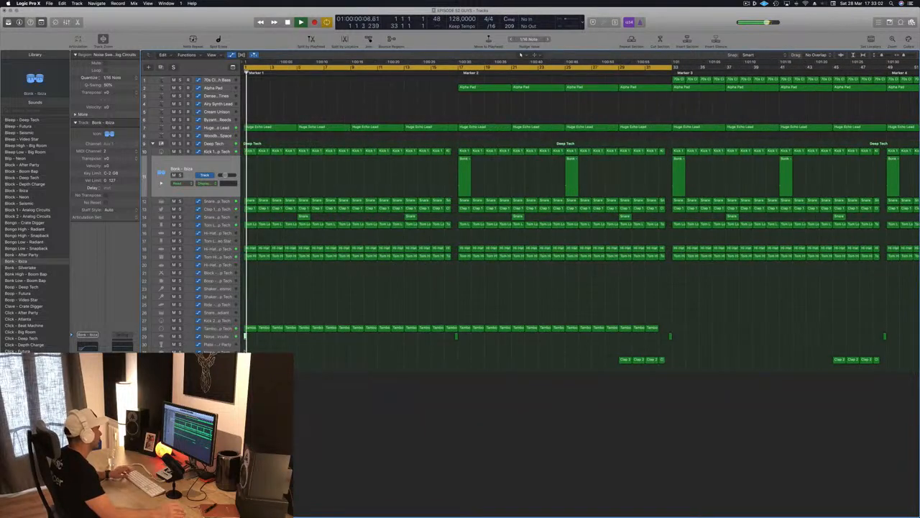
pyautogui.press('super+Left')
pyautogui.press('super+Left')
pyautogui.press('super+Left')
pyautogui.press('super+Left')
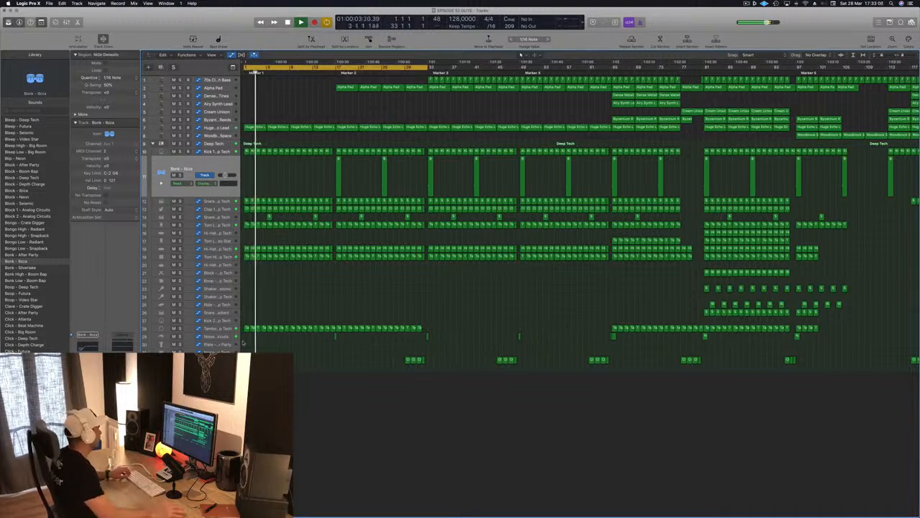
# Copy the first Clap 2 - Deep Tech region to bar 1 of the Bleep - Deep Tech track and delete its surplus repeated notes.
pyautogui.press('super+Left')
pyautogui.press('super+Left')
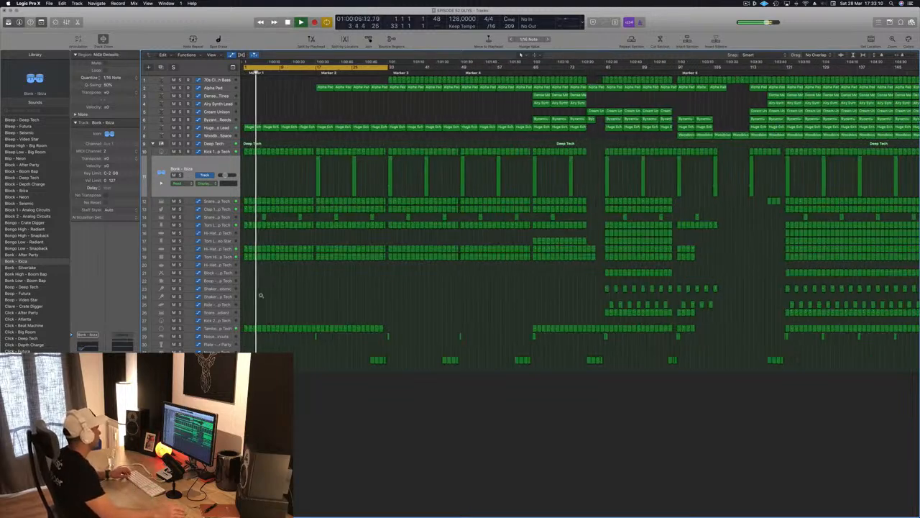
pyautogui.press('super+Left')
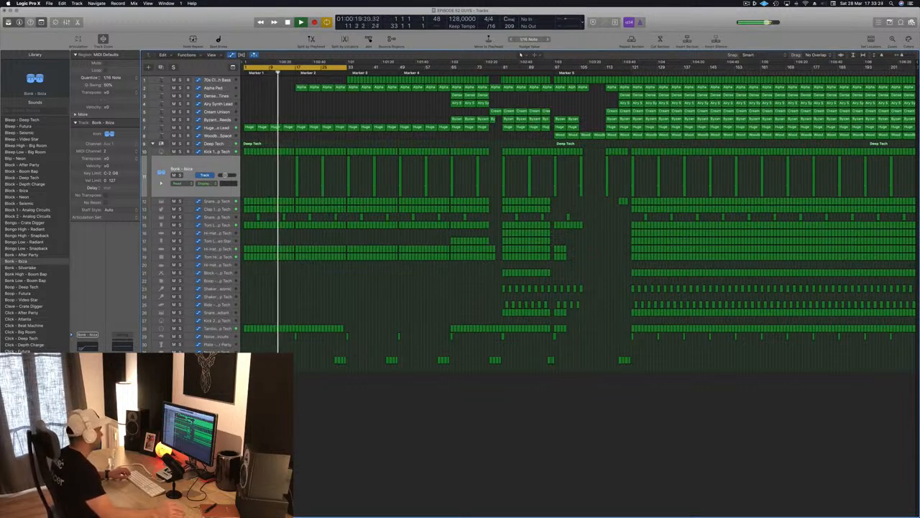
pyautogui.click(335, 360)
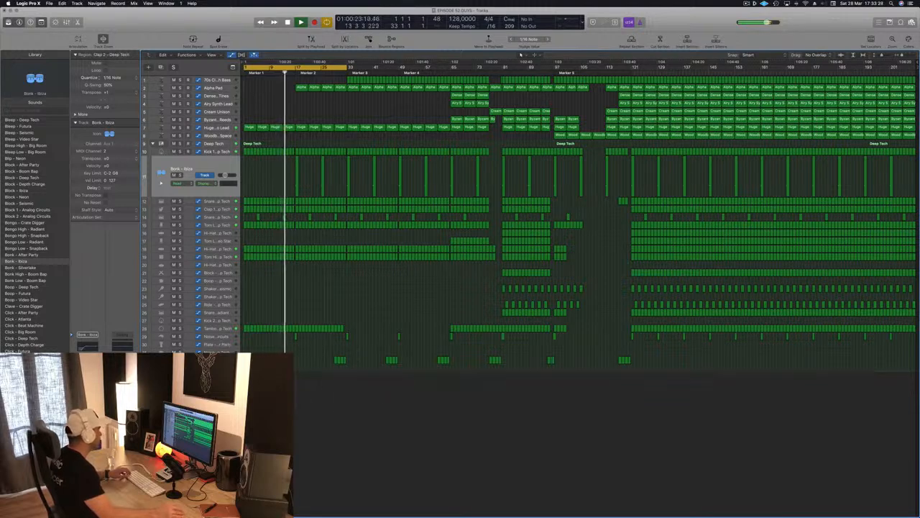
pyautogui.doubleClick(245, 366)
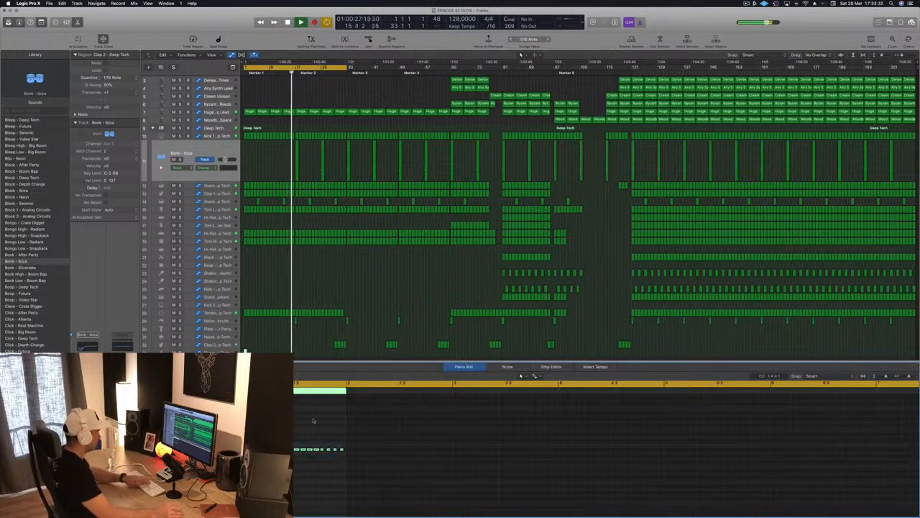
pyautogui.press('Delete')
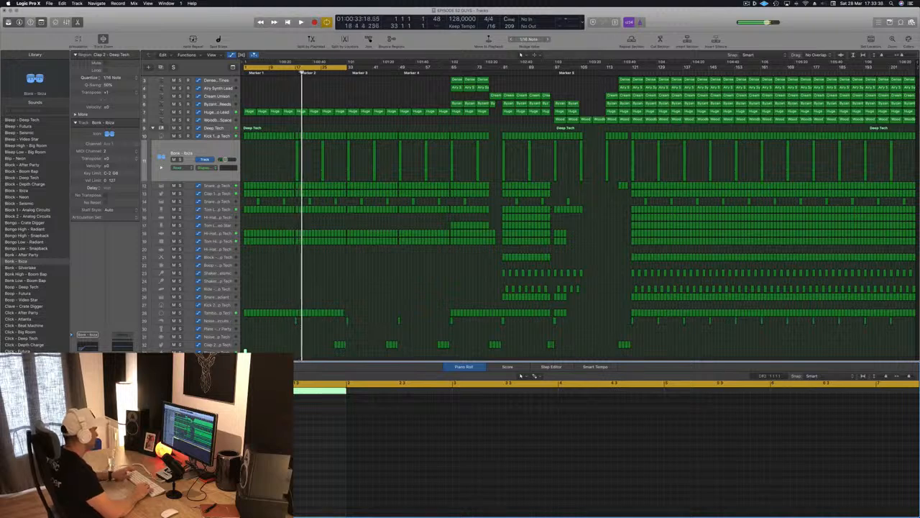
pyautogui.press('space')
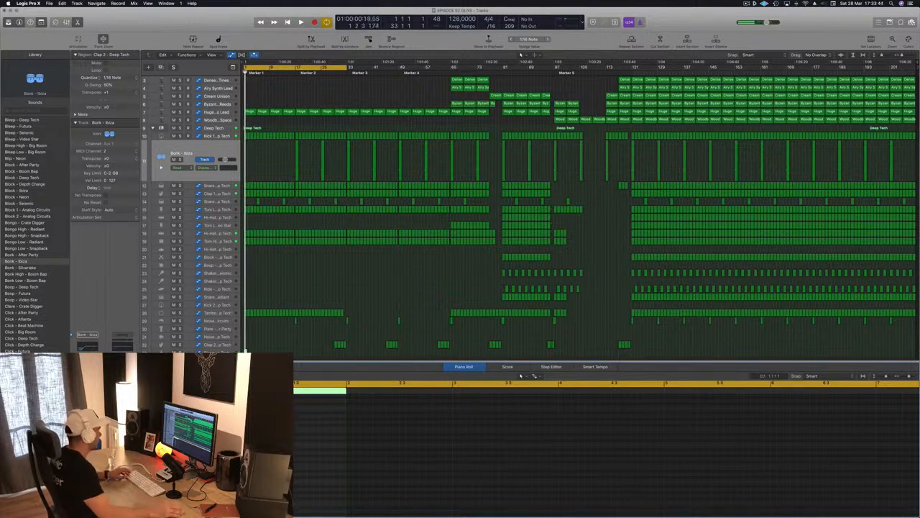
# Load the Noise - Big Room sound on the Bleep - Deep Tech track and lengthen the note in its bar 1 region.
pyautogui.click(227, 350)
pyautogui.press('space')
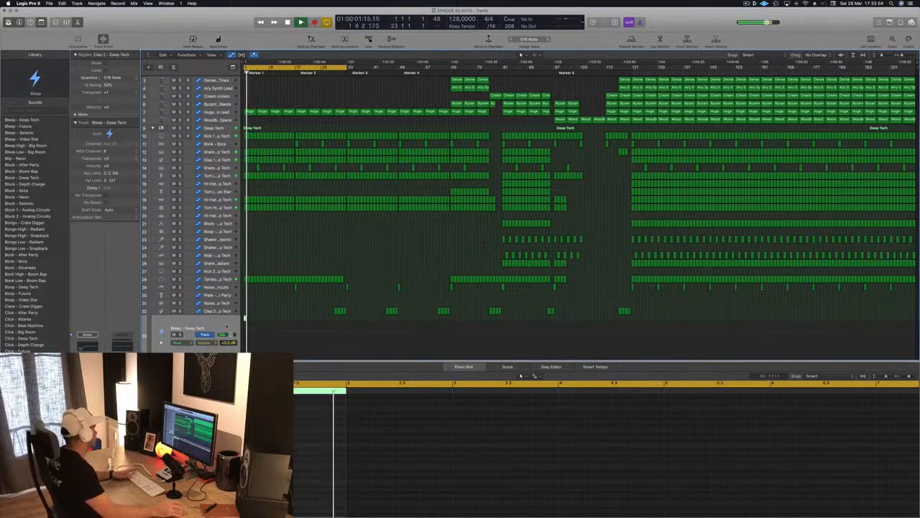
pyautogui.scroll(-5, 34, 294)
pyautogui.scroll(-4, 35, 294)
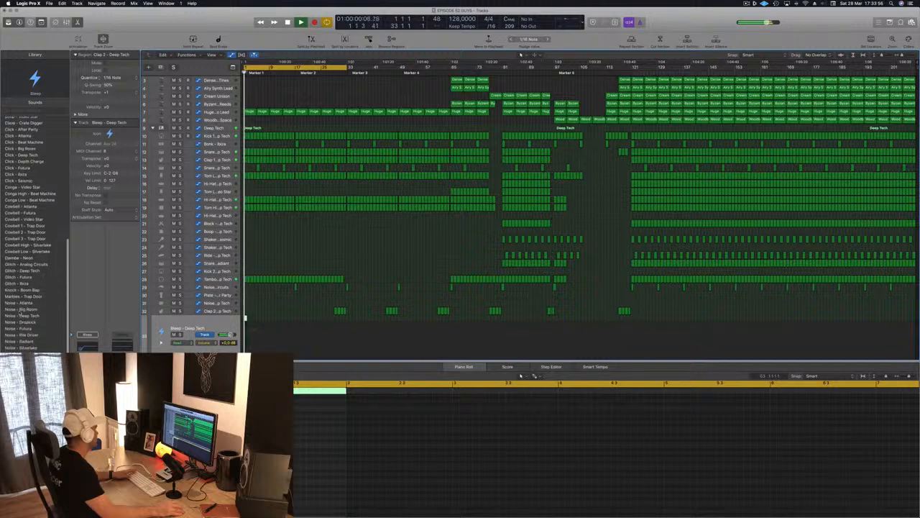
pyautogui.click(22, 310)
pyautogui.press('space')
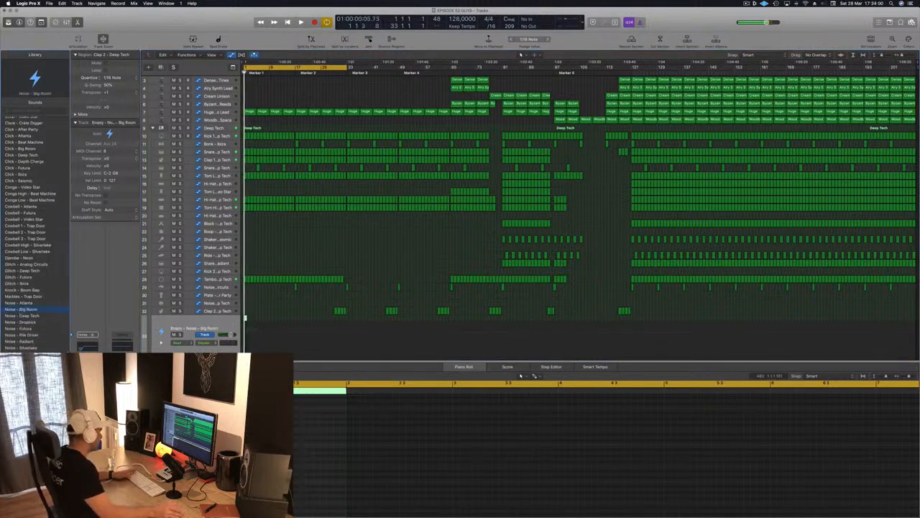
pyautogui.moveTo(246, 447); pyautogui.dragTo(280, 448)
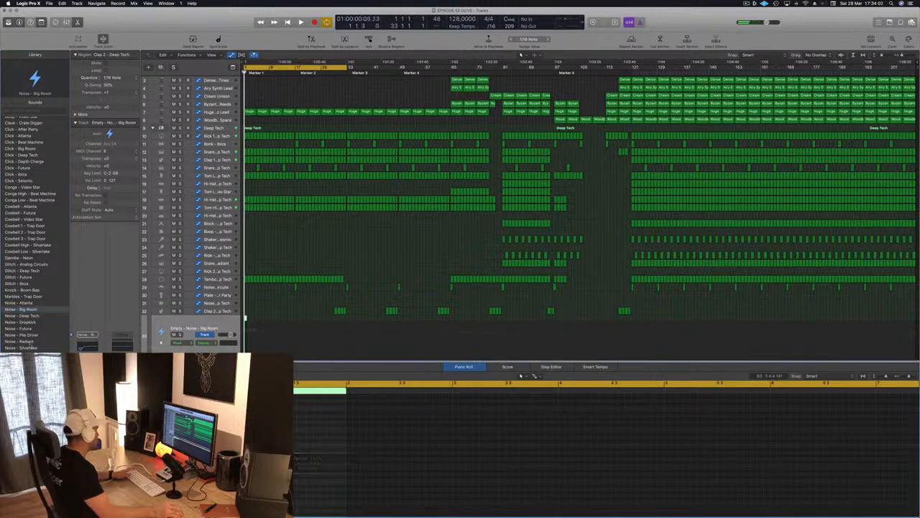
pyautogui.press('space')
# Try Noise - Deep Tech before switching the track's sound to Noise - Dropkick, and set the channel's routing to Bus 3.
pyautogui.click(15, 317)
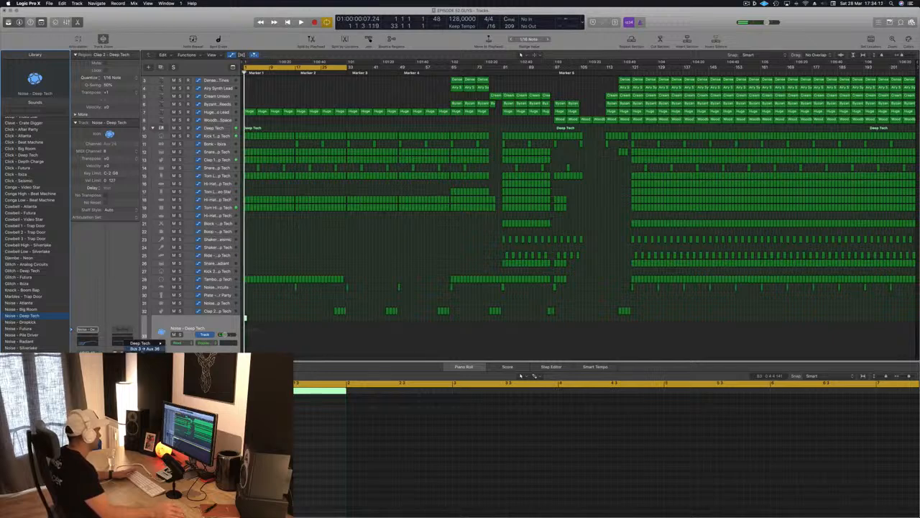
pyautogui.click(143, 349)
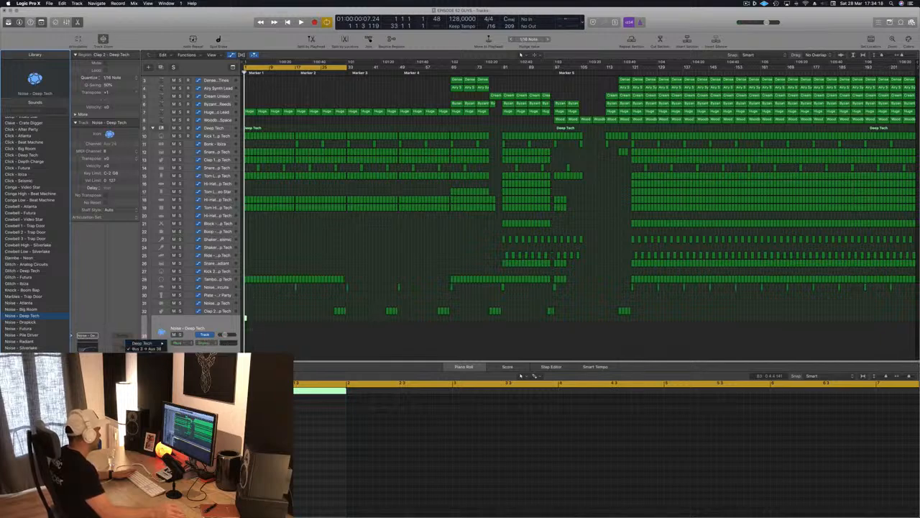
pyautogui.click(142, 348)
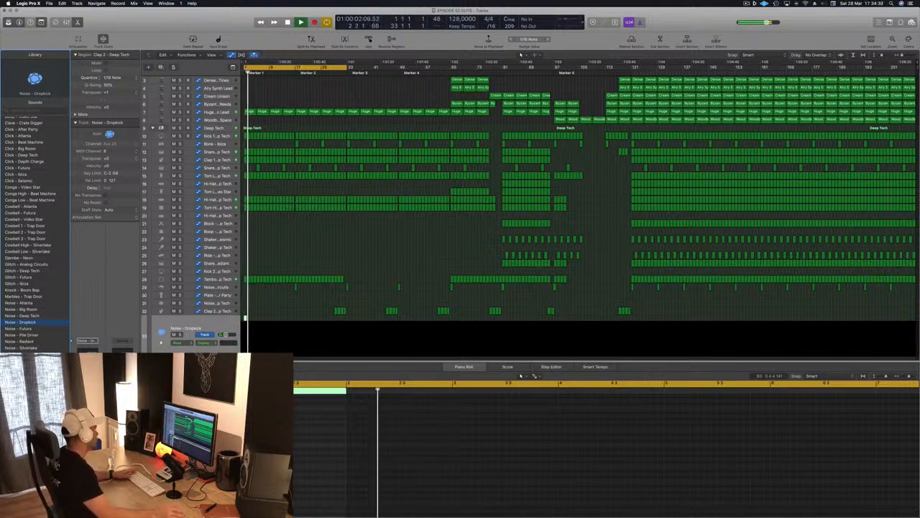
# Sidechain the noise track's Compressor to Bus 13, carrying Kick 1 - Deep Tech, and set its threshold to about -35 dB.
pyautogui.click(88, 388)
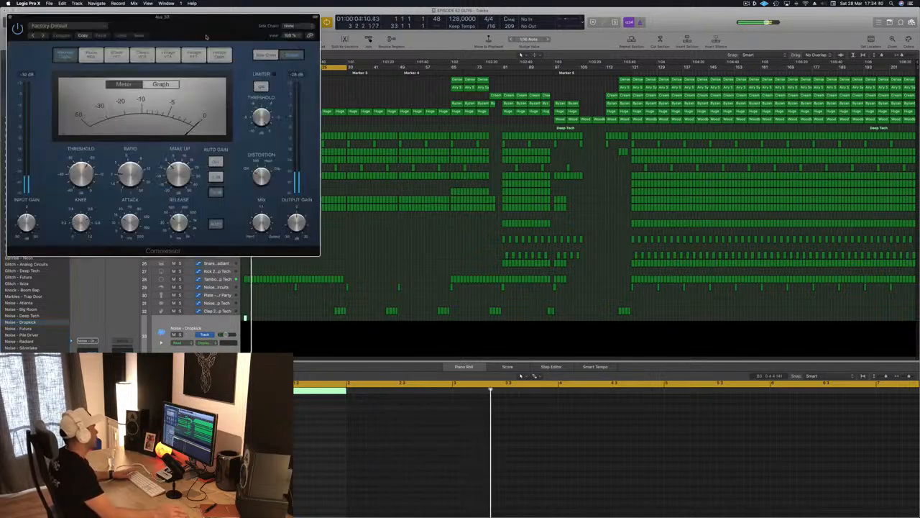
pyautogui.moveTo(205, 35); pyautogui.dragTo(488, 170)
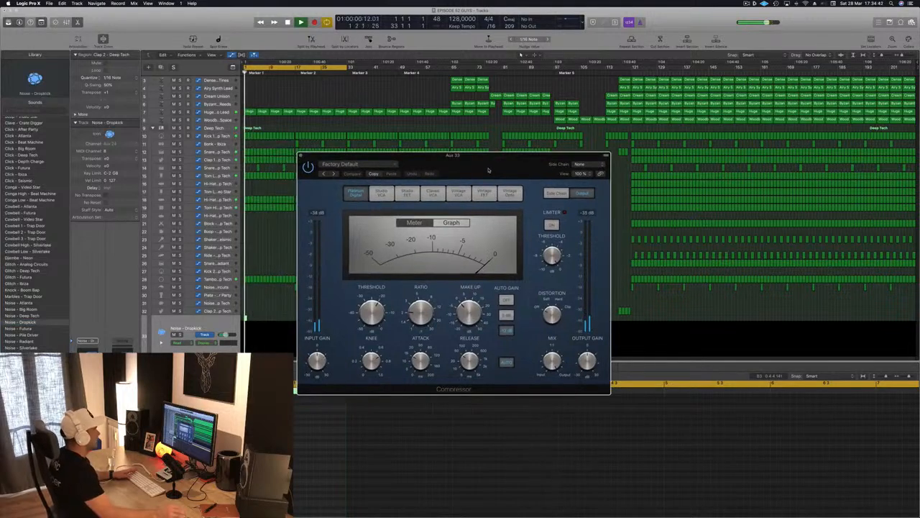
pyautogui.click(580, 166)
pyautogui.moveTo(585, 181)
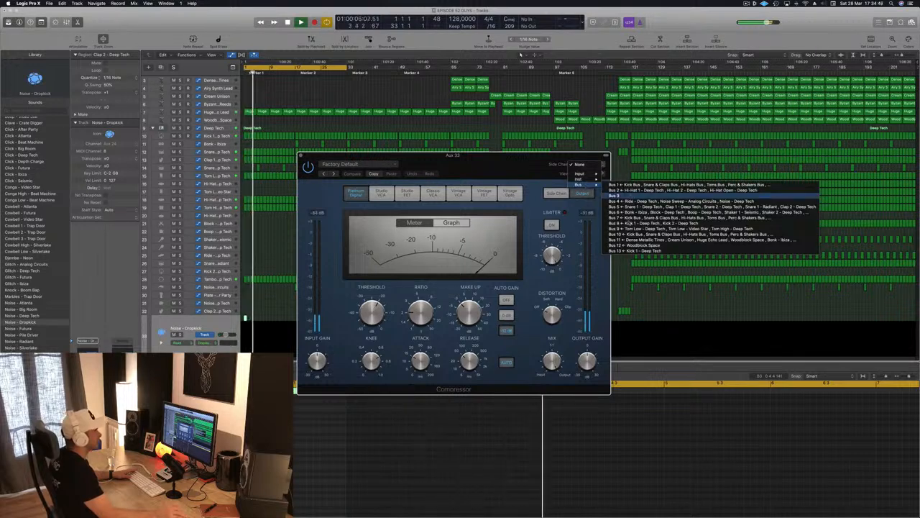
pyautogui.click(637, 250)
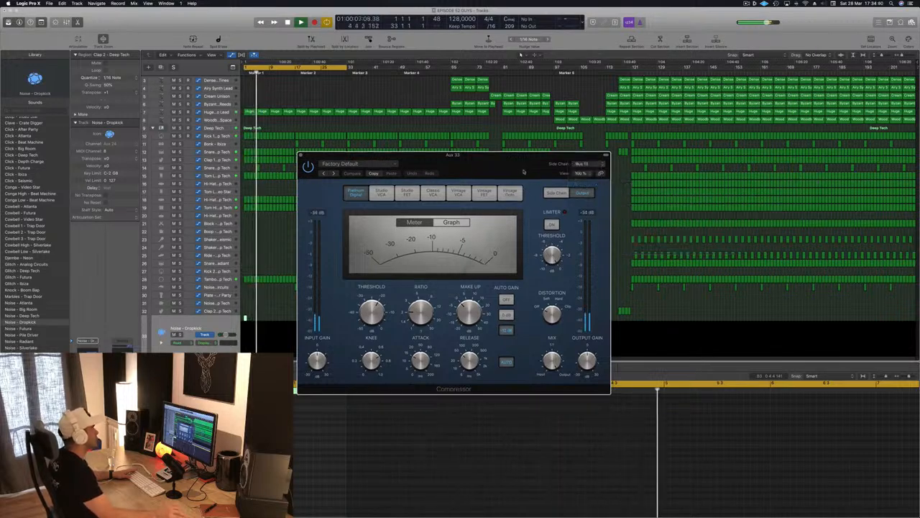
pyautogui.moveTo(522, 171); pyautogui.dragTo(488, 191)
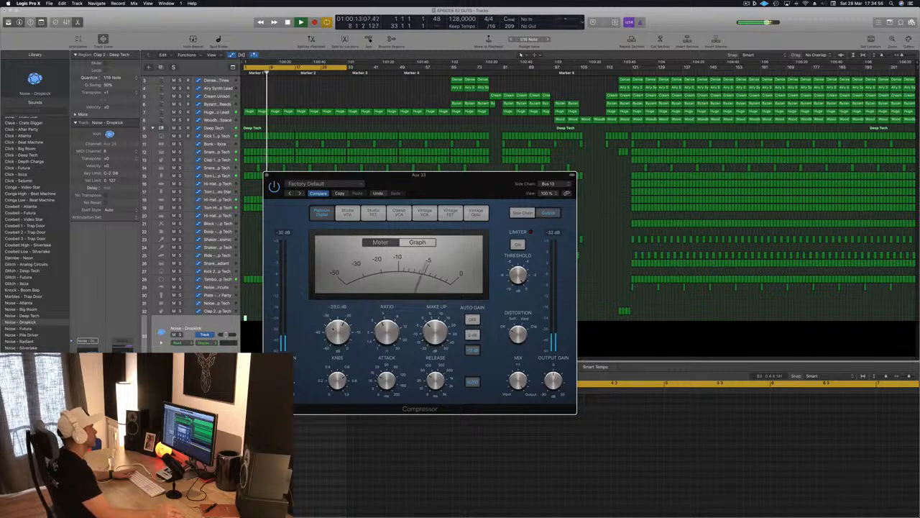
pyautogui.click(267, 175)
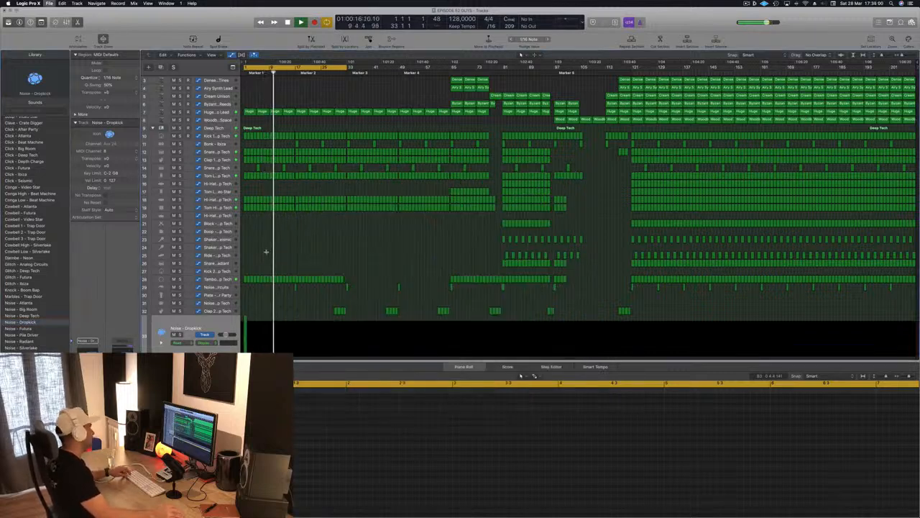
# Delete the Huge Echo Lead regions at bars 1 and 9.
pyautogui.press('space')
pyautogui.press('super+Right')
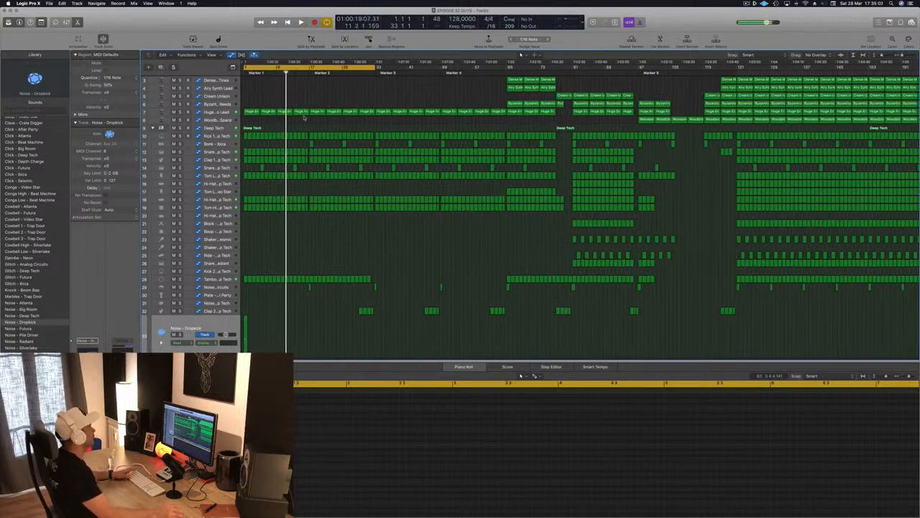
pyautogui.click(253, 112)
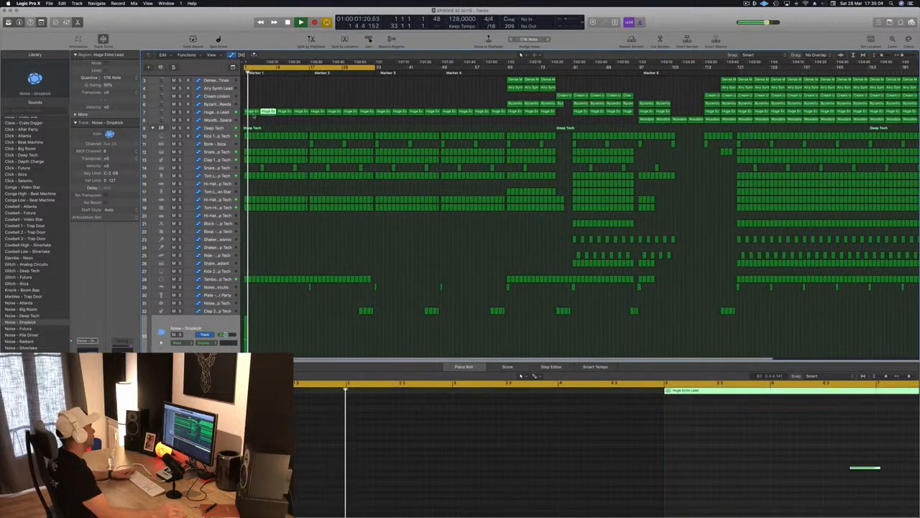
pyautogui.press('Delete')
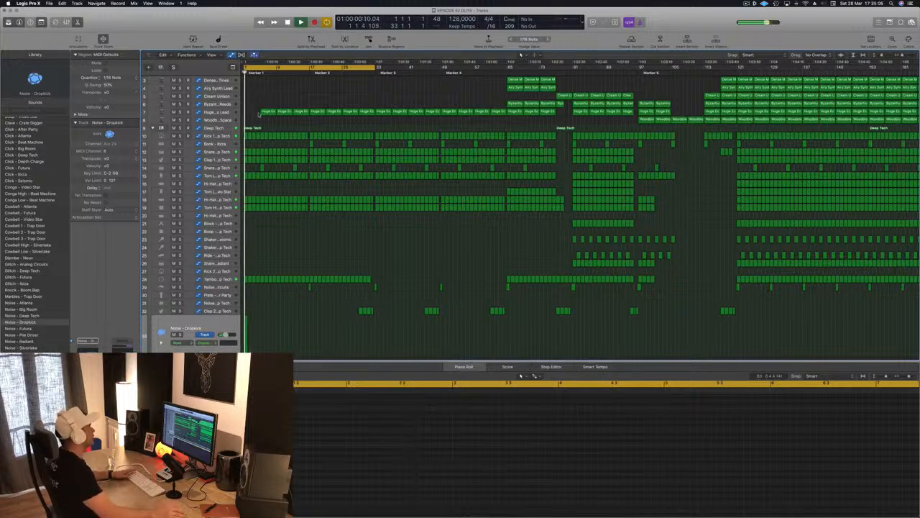
pyautogui.click(291, 112)
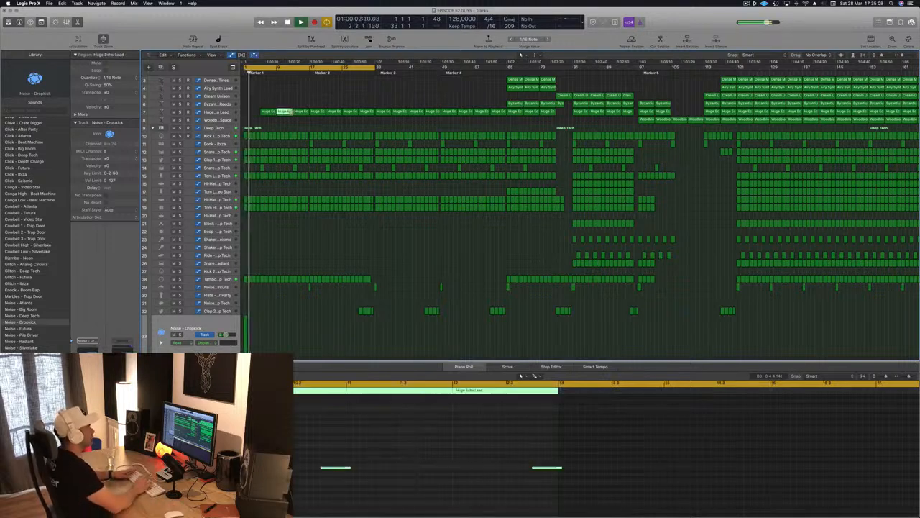
pyautogui.press('Delete')
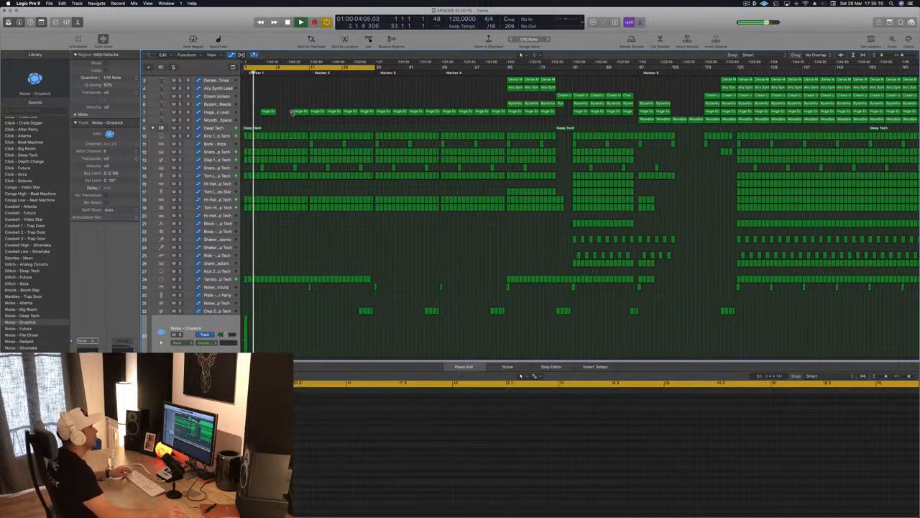
# Copy the first Cream Unison region, at bar 77, to bar 9 of the intro and select its track.
pyautogui.press('super+Left')
pyautogui.click(501, 96)
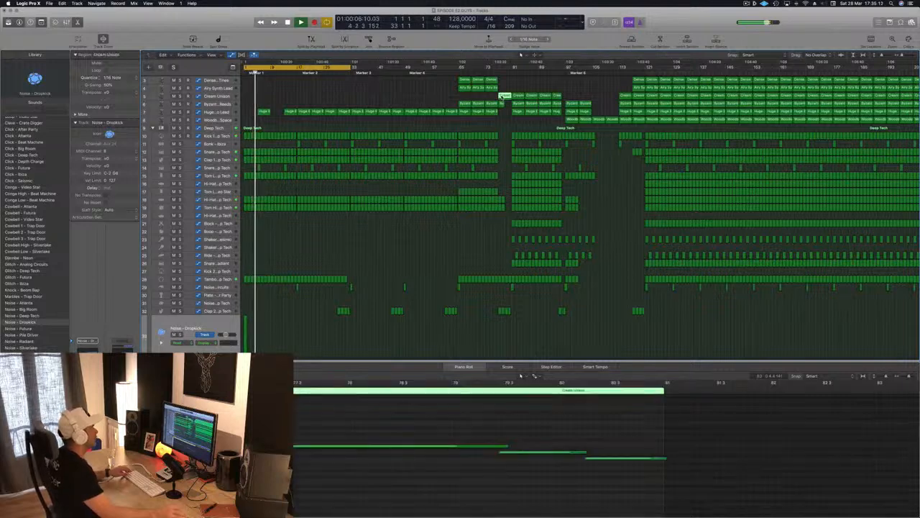
pyautogui.moveTo(501, 95); pyautogui.dragTo(275, 99)
pyautogui.click(227, 96)
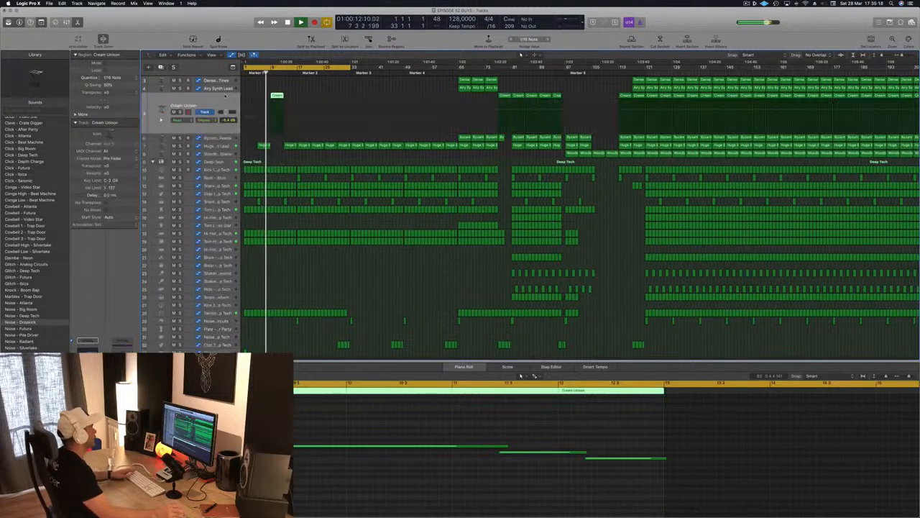
# Delete the two closing notes of the Cream Unison region at bar 9 and shorten its long note to one bar.
pyautogui.press('super+Right')
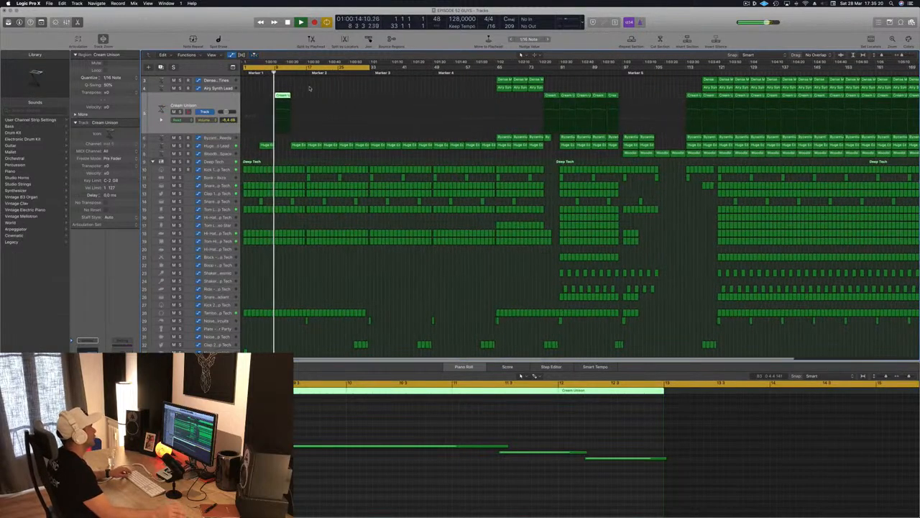
pyautogui.press('super+Left')
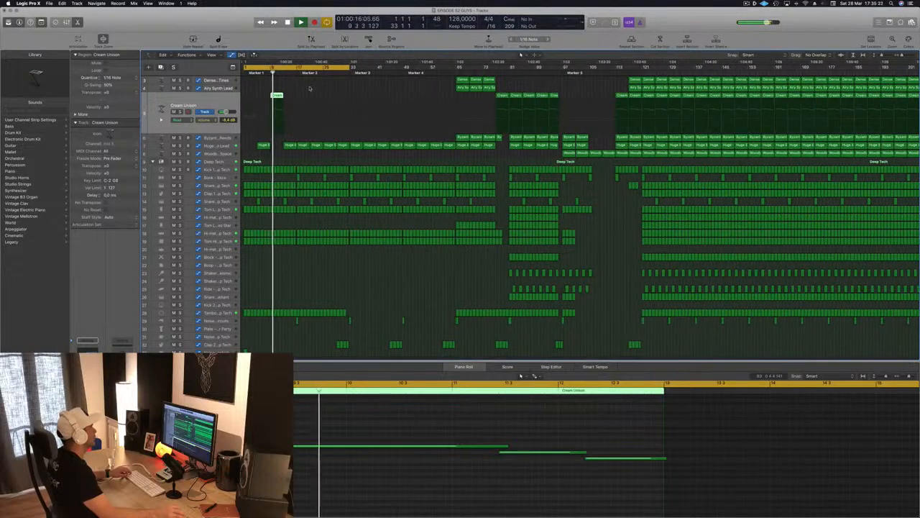
pyautogui.press('super+Right')
pyautogui.press('super+Right')
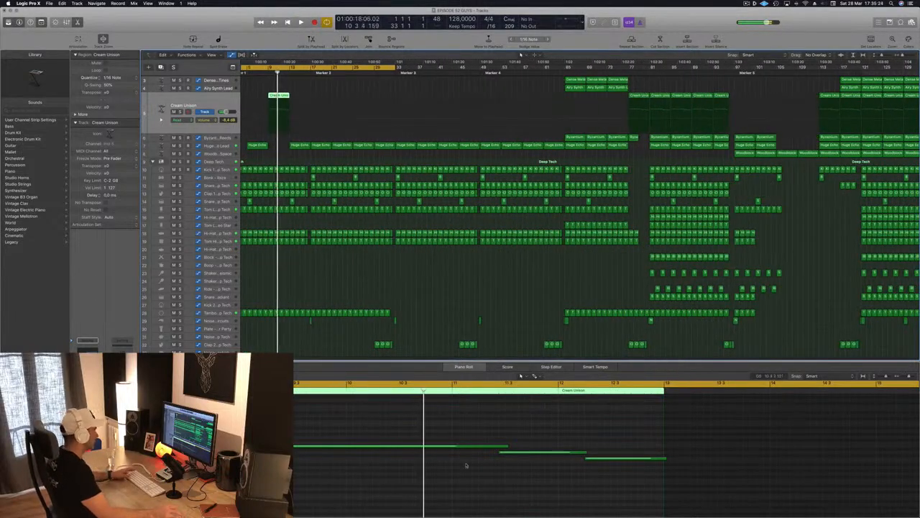
pyautogui.moveTo(517, 427); pyautogui.dragTo(619, 471)
pyautogui.press('Delete')
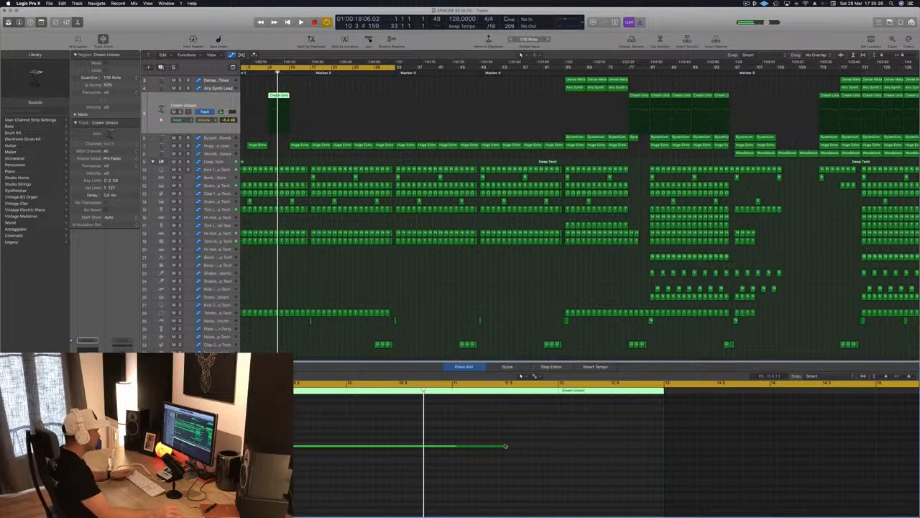
pyautogui.moveTo(507, 445); pyautogui.dragTo(345, 446)
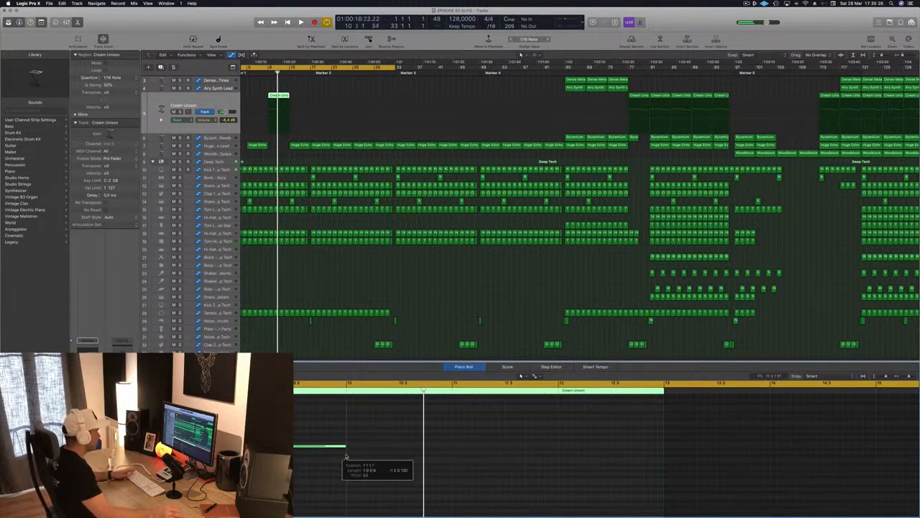
# Copy the edited Cream Unison region from bar 9 to bar 17 while replaying the intro from the start.
pyautogui.press('Return')
pyautogui.press('super+Left')
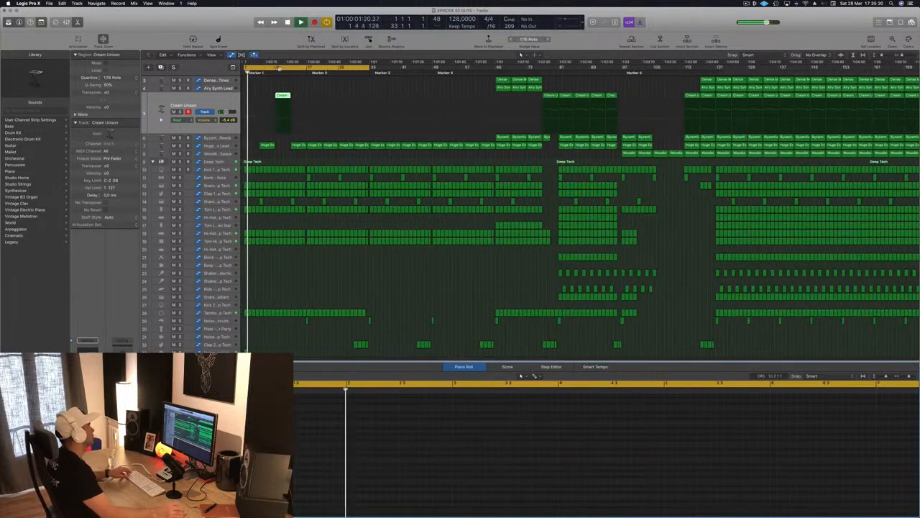
pyautogui.moveTo(282, 95); pyautogui.dragTo(314, 100)
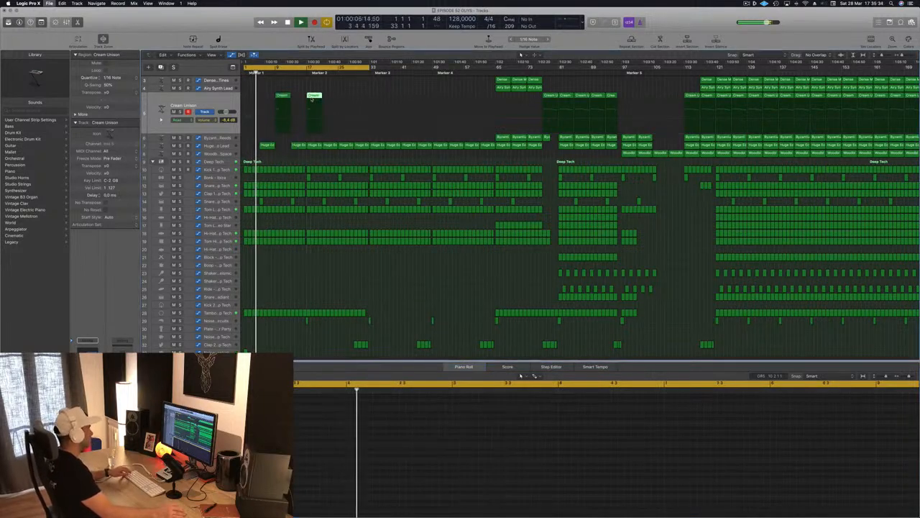
pyautogui.click(278, 280)
pyautogui.press('super+Right')
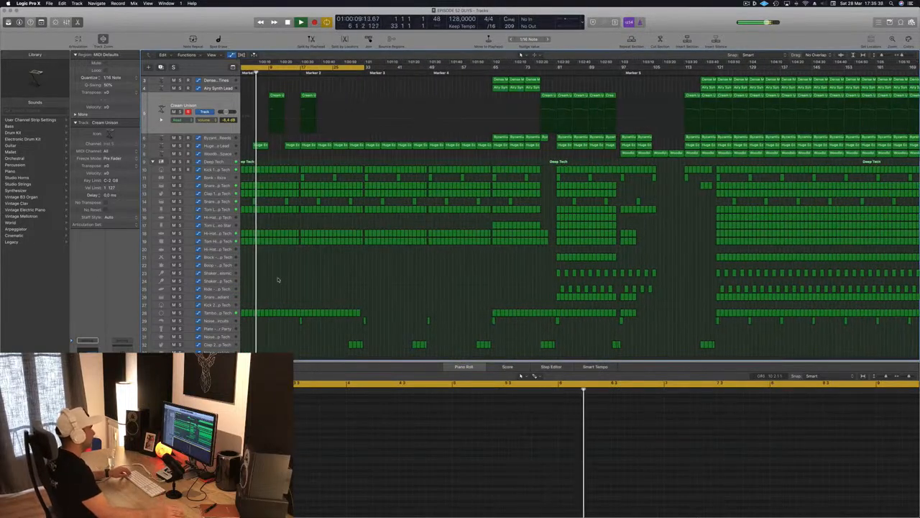
pyautogui.press('super+Left')
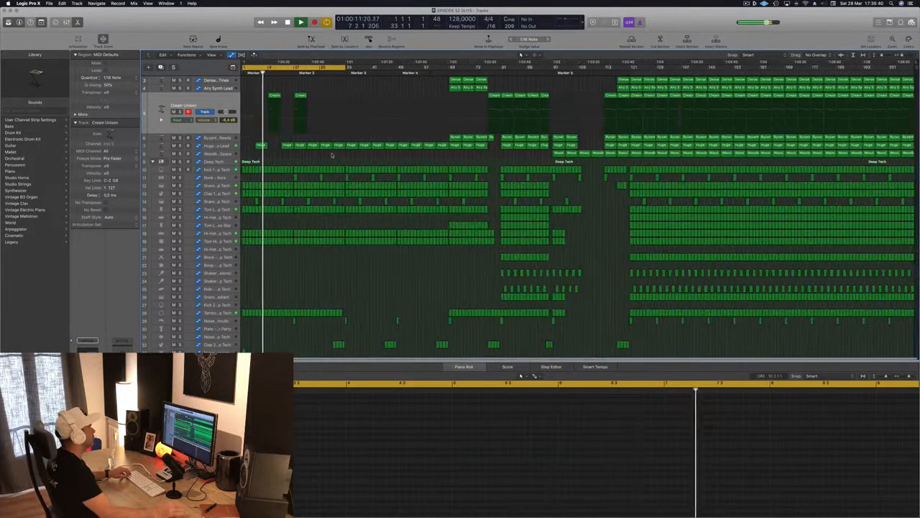
# Listen through the intro to judge the Cream Unison regions at bars 9 and 17.
pyautogui.scroll(2, 366, 115)
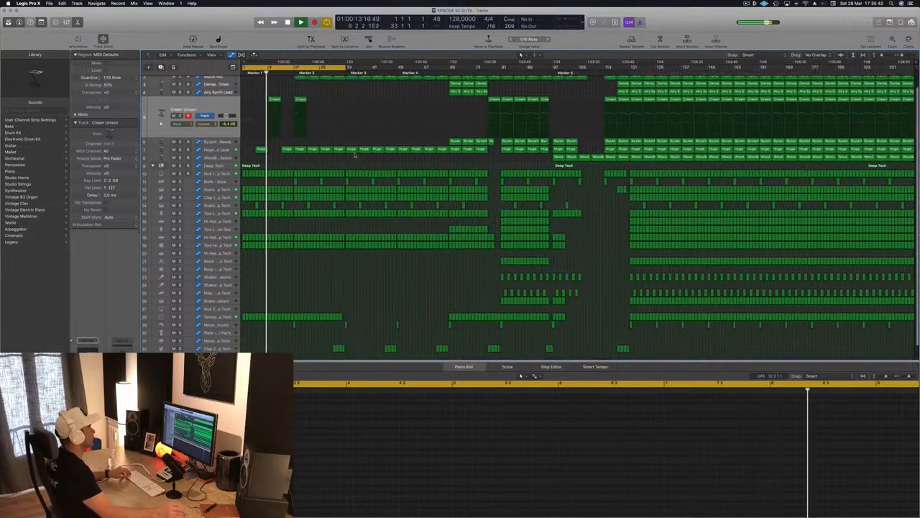
pyautogui.press('super+Right')
pyautogui.press('super+Right')
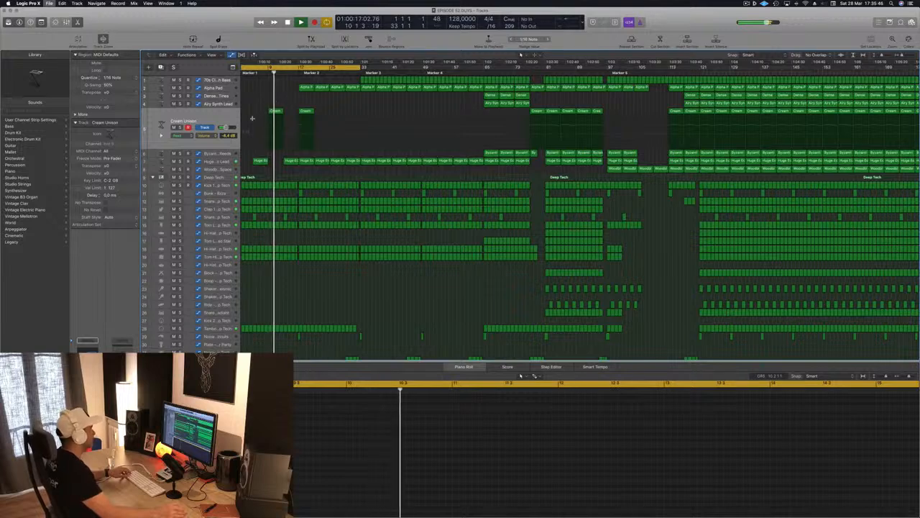
pyautogui.moveTo(321, 127); pyautogui.dragTo(271, 115)
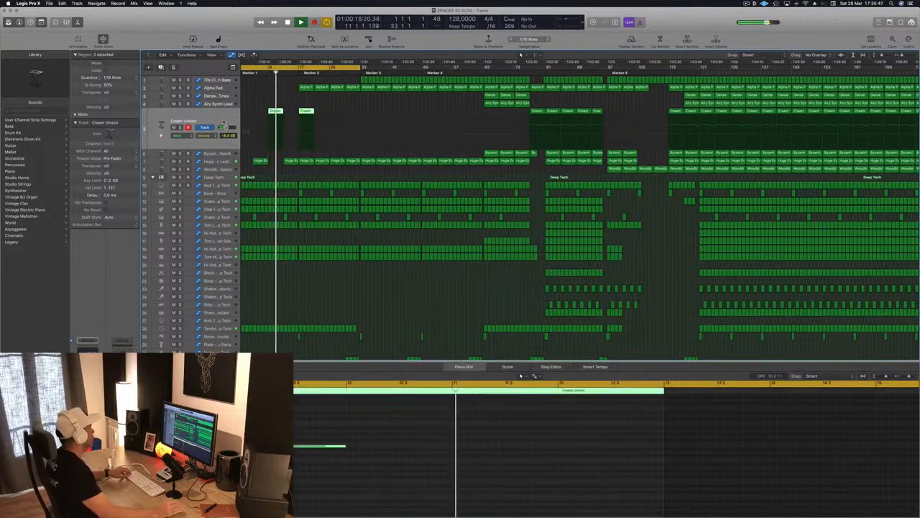
pyautogui.click(297, 99)
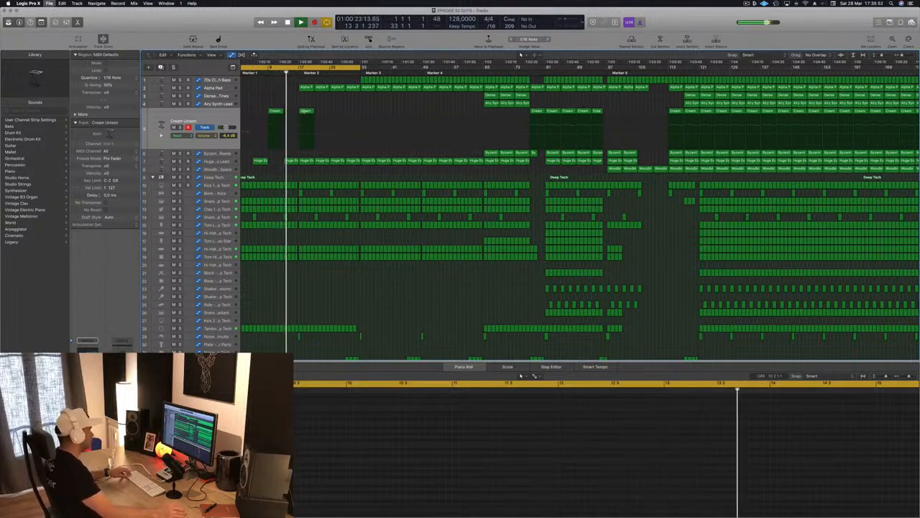
pyautogui.press('super+Right')
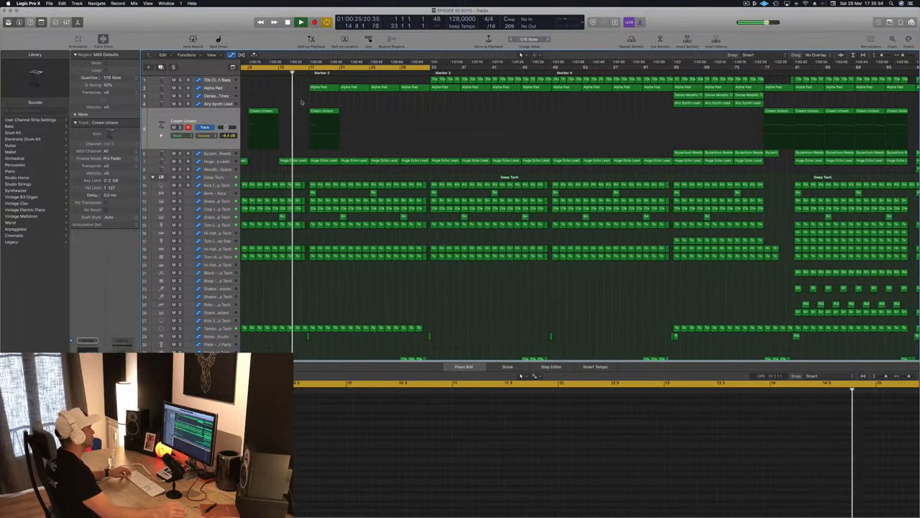
pyautogui.press('super+Left')
pyautogui.press('super+Left')
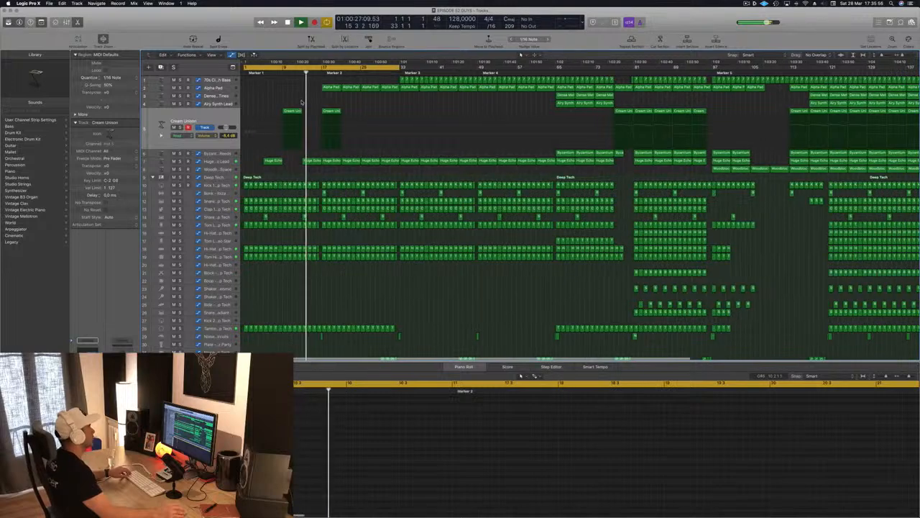
pyautogui.press('super+Left')
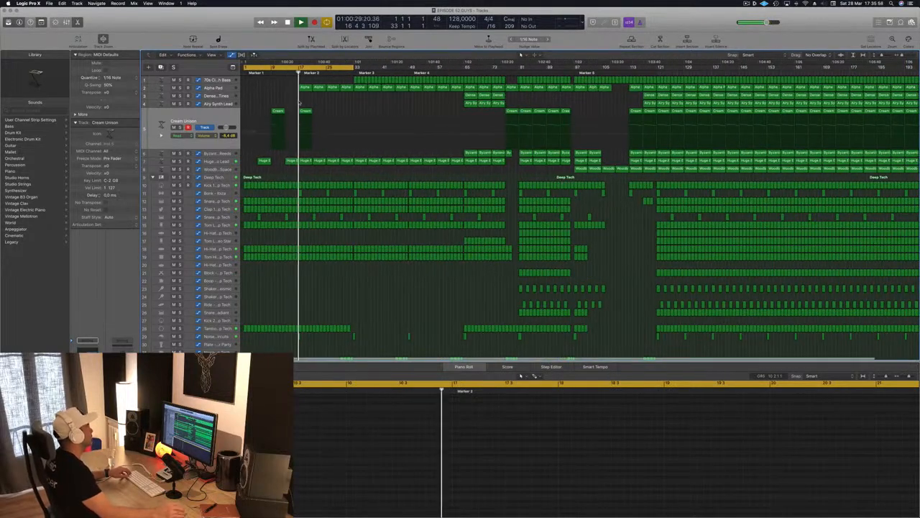
# Copy the two Cream Unison regions at bars 9 and 17 to bars 25 and 33.
pyautogui.click(281, 88)
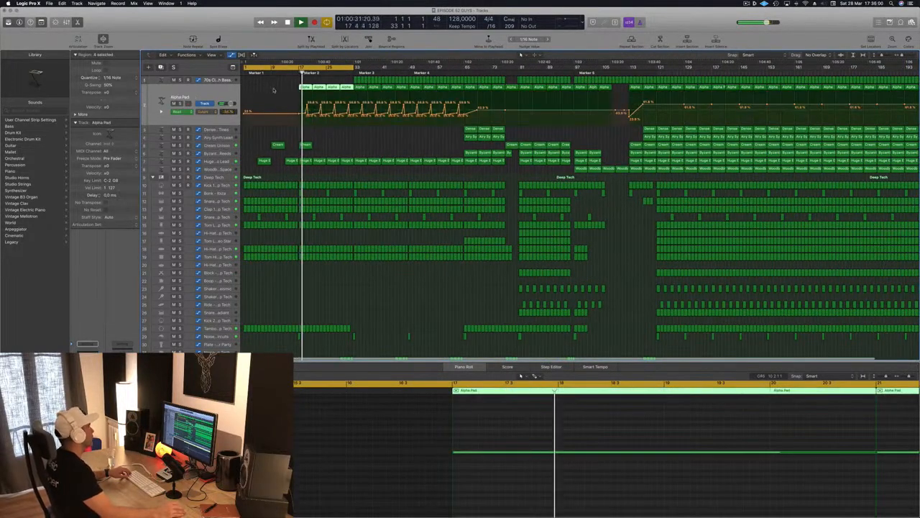
pyautogui.click(278, 145)
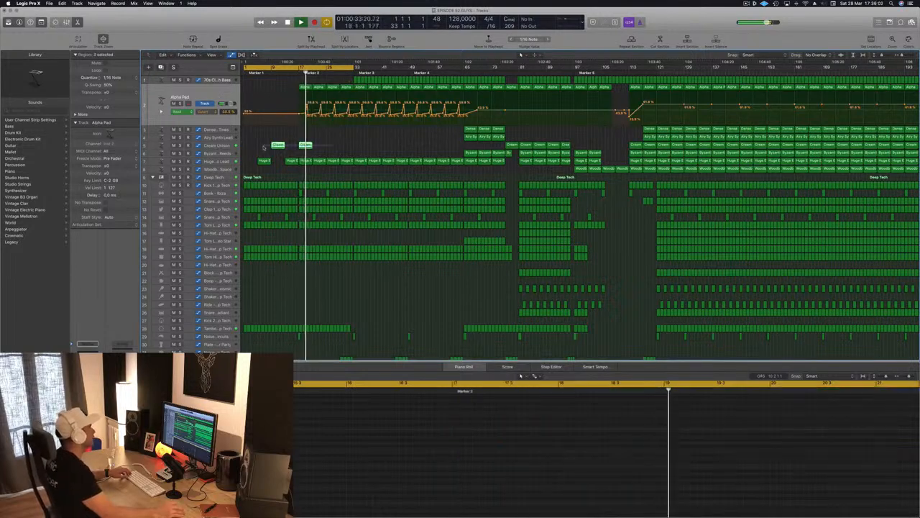
pyautogui.moveTo(277, 146); pyautogui.dragTo(332, 150)
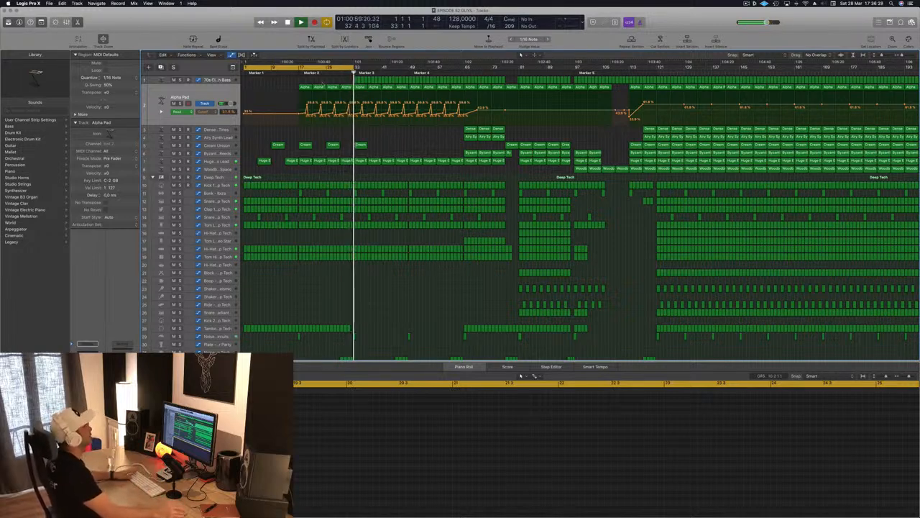
# Replay the end of the intro and copy its whole run of Tambourine regions from bar 1 to bar 33.
pyautogui.click(337, 72)
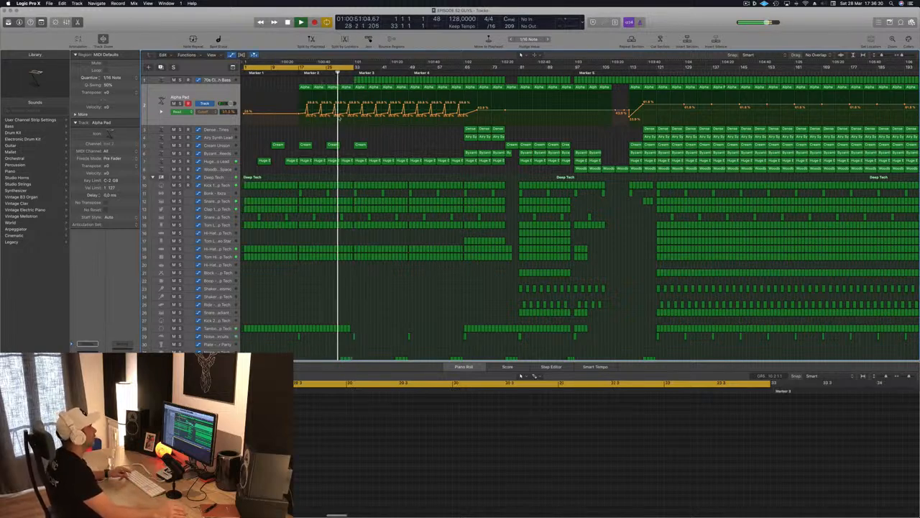
pyautogui.scroll(-2, 364, 302)
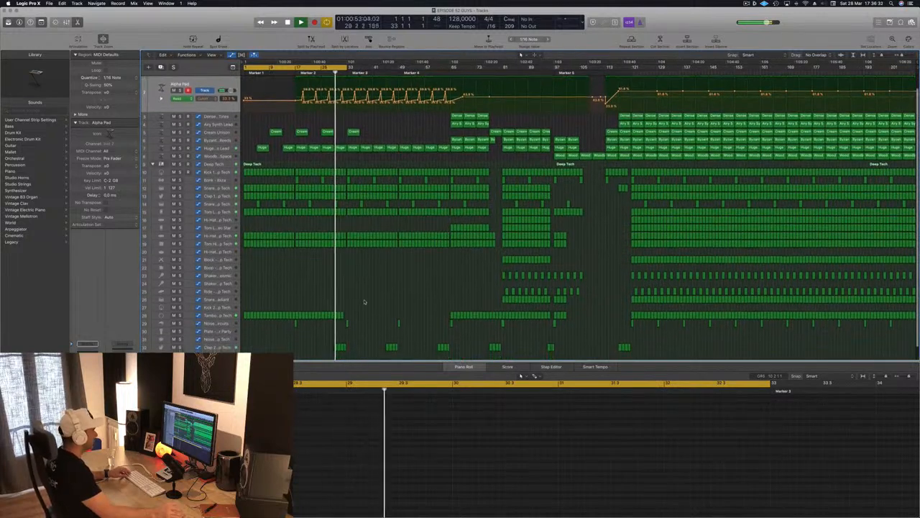
pyautogui.click(338, 315)
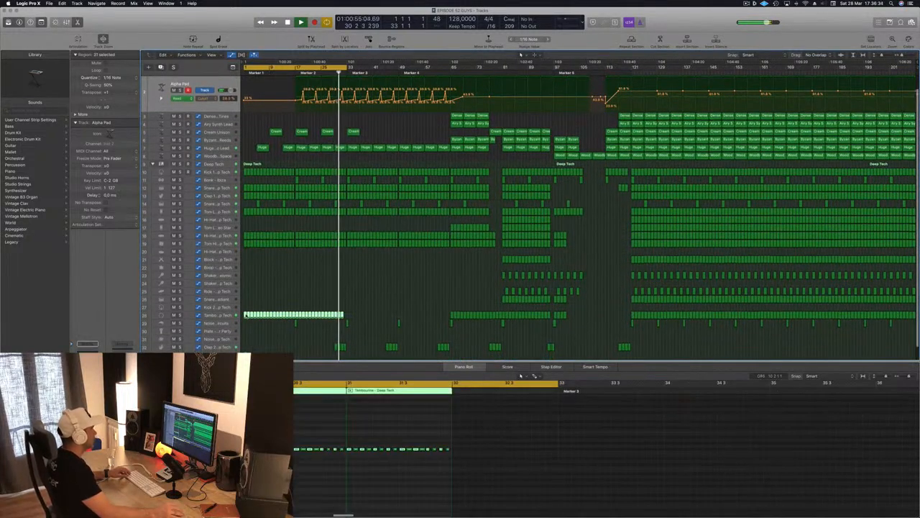
pyautogui.moveTo(245, 315); pyautogui.dragTo(349, 317)
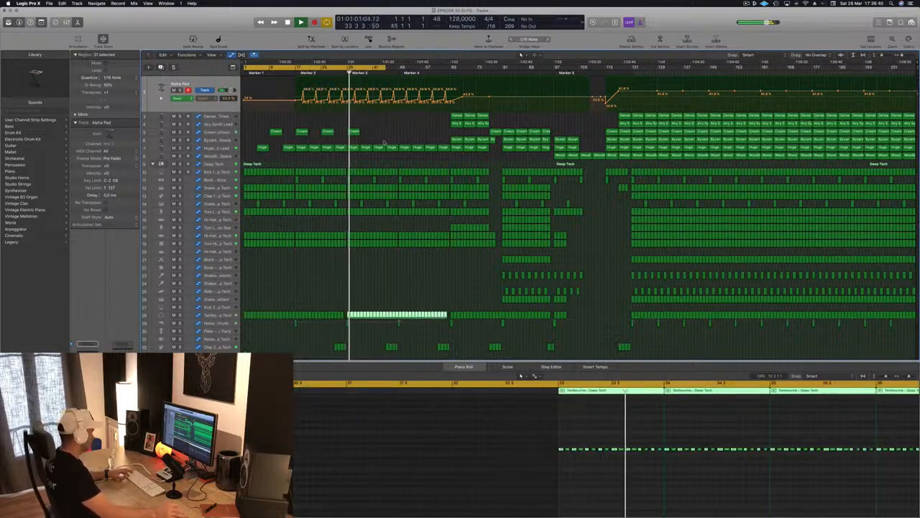
# Open the Compressor on the 70s Classic Synth Bass track and set its threshold to -24.5 dB.
pyautogui.scroll(1, 382, 112)
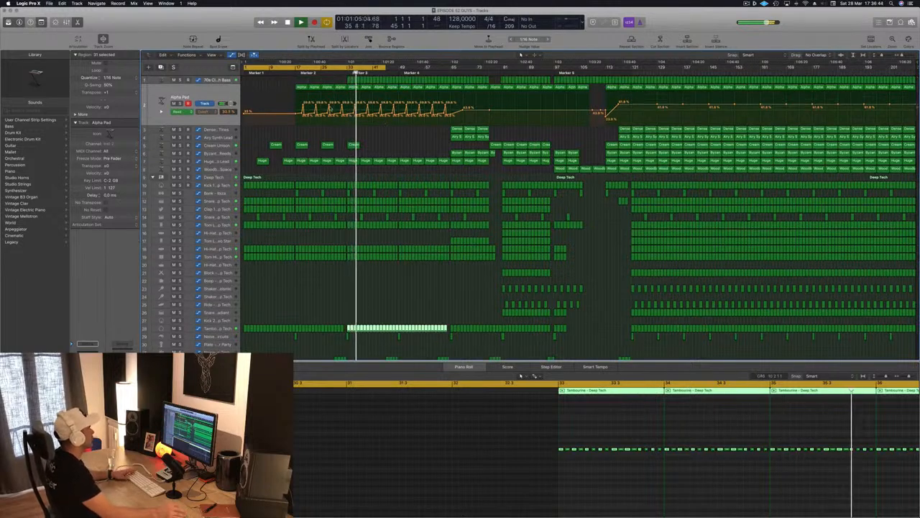
pyautogui.click(216, 161)
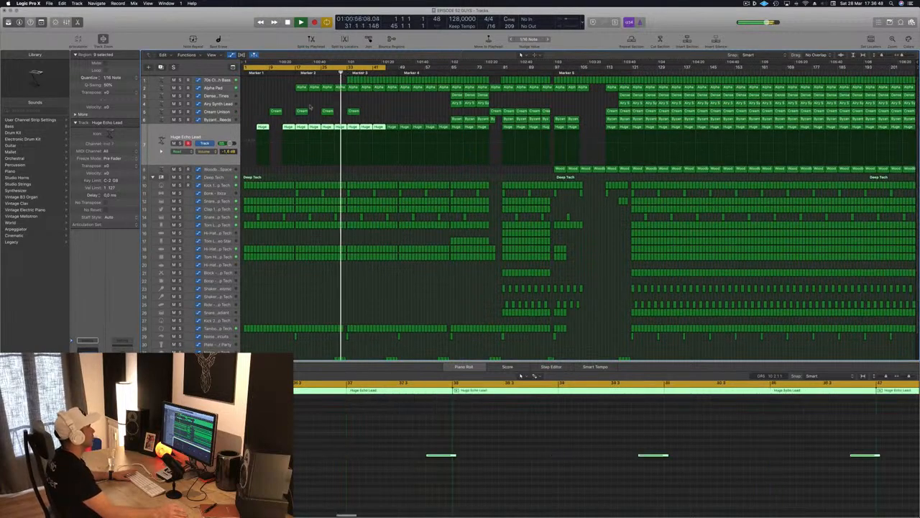
pyautogui.click(218, 82)
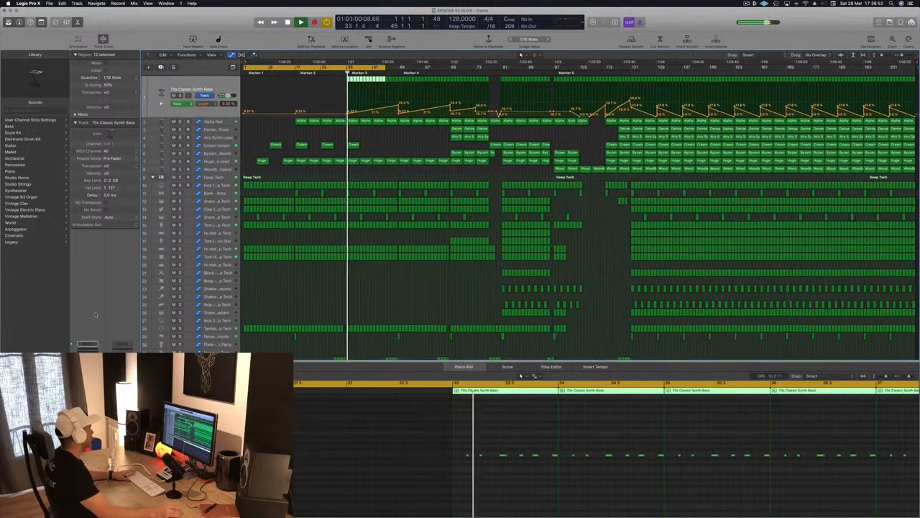
pyautogui.click(87, 391)
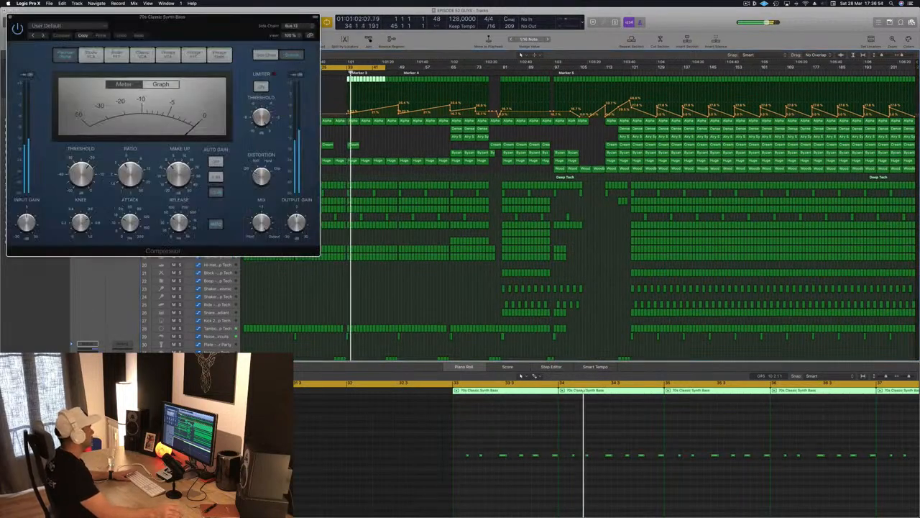
pyautogui.moveTo(196, 26); pyautogui.dragTo(404, 80)
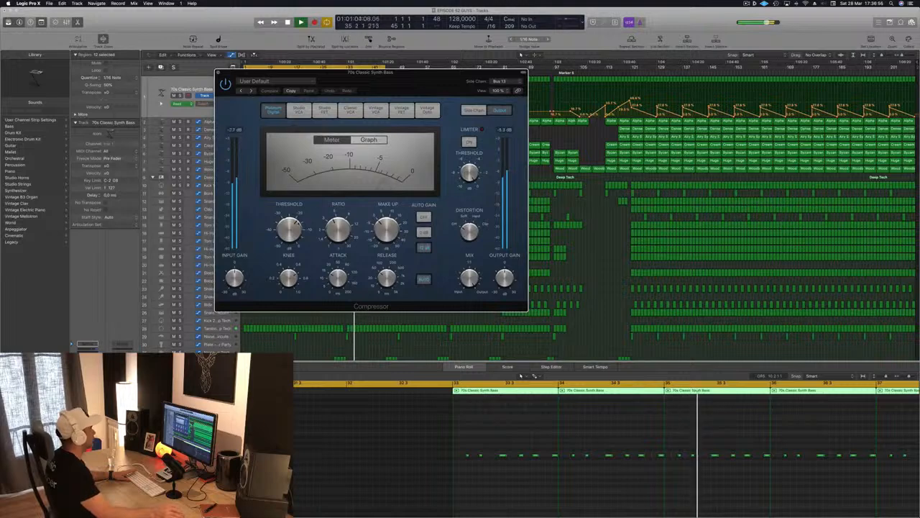
pyautogui.moveTo(288, 267); pyautogui.dragTo(287, 271)
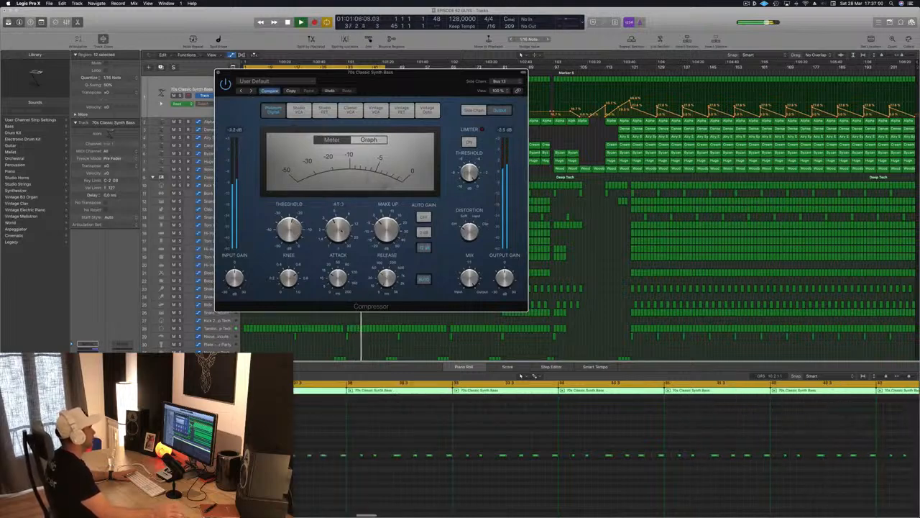
pyautogui.moveTo(289, 229); pyautogui.dragTo(290, 233)
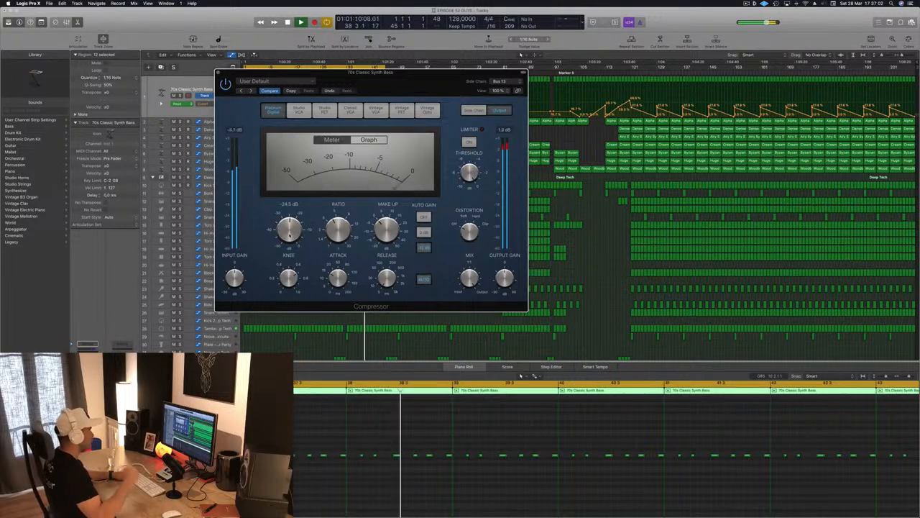
# Move the Compressor window clear of the early arrangement and set the cycle range to bars 33 to 65.
pyautogui.press('space')
pyautogui.press('space')
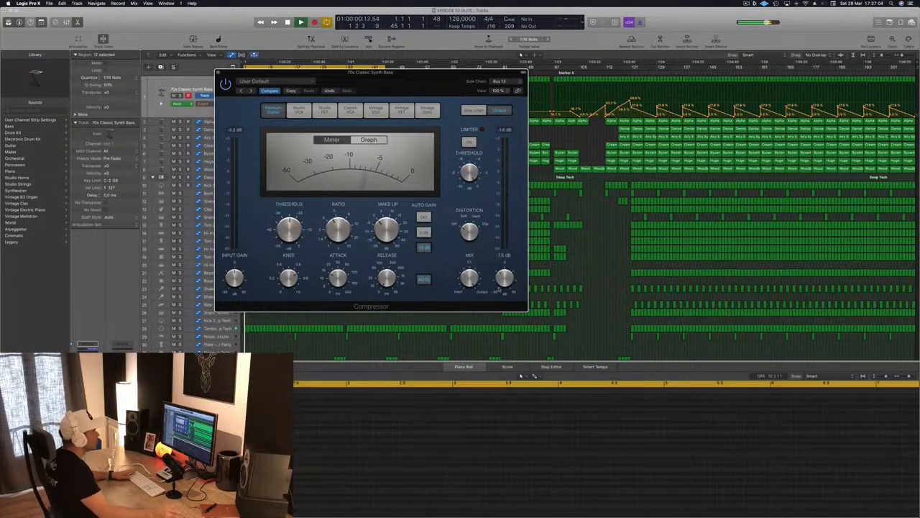
pyautogui.moveTo(370, 73); pyautogui.dragTo(791, 84)
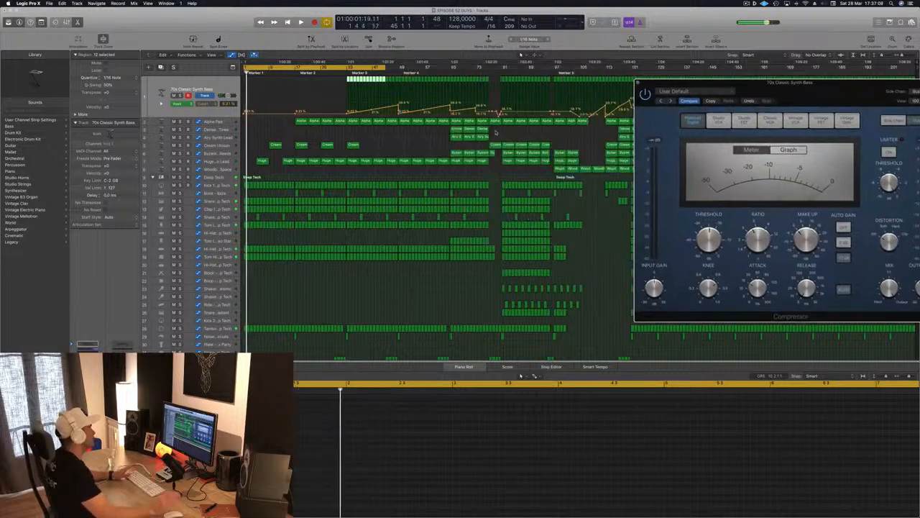
pyautogui.click(401, 144)
pyautogui.press('Return')
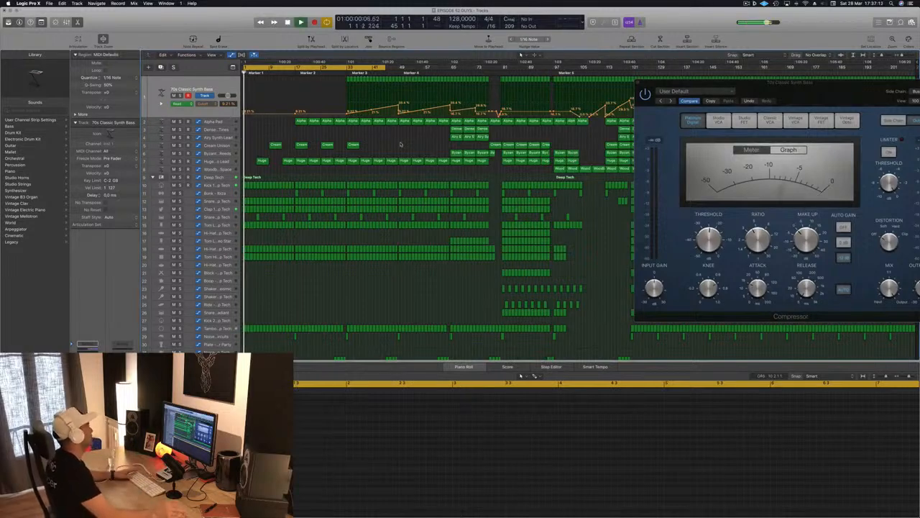
pyautogui.moveTo(384, 67)
pyautogui.mouseDown()
pyautogui.moveTo(299, 68)
pyautogui.moveTo(401, 67)
pyautogui.mouseUp()
pyautogui.press('space')
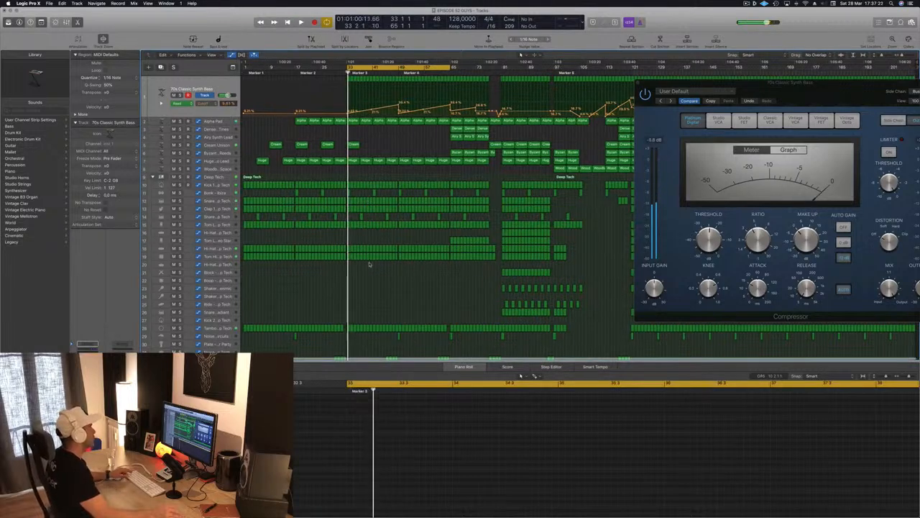
# Delete the eight Tambourine regions between bars 33 and 41.
pyautogui.press('super+Right')
pyautogui.press('super+Right')
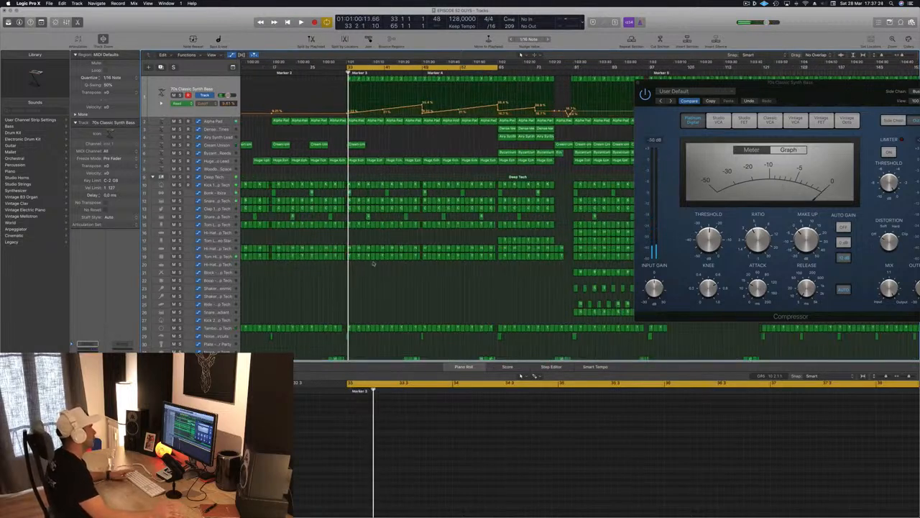
pyautogui.scroll(-1, 354, 302)
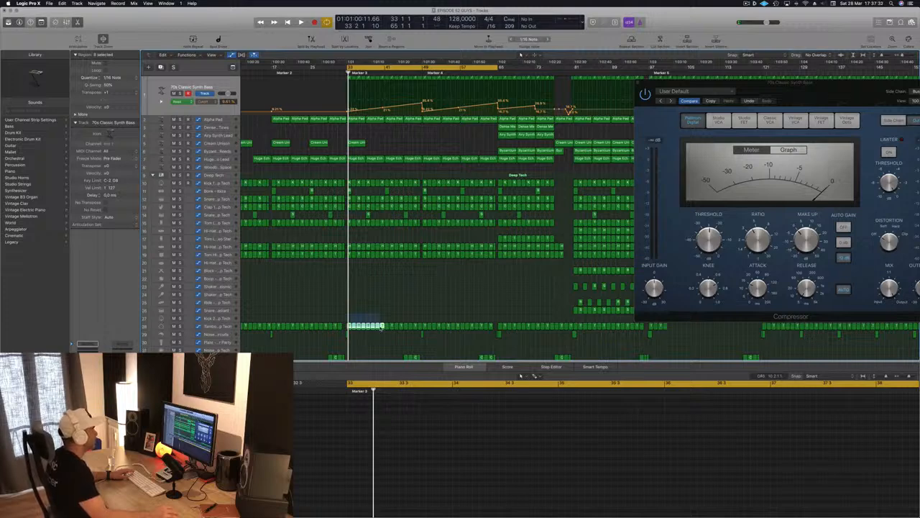
pyautogui.press('Delete')
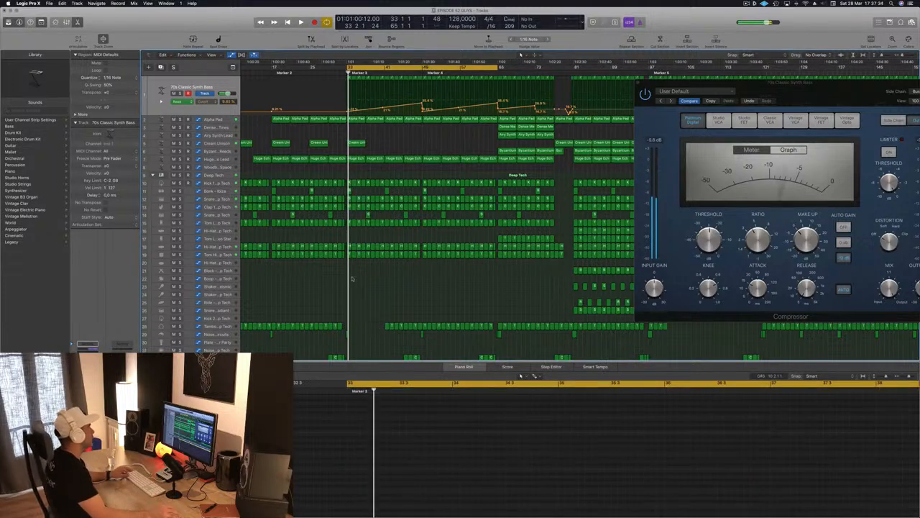
# Delete the Snare 1, Clap 1, Snare 2 and Tom Low regions from bar 33 up to bar 42 and replay the section.
pyautogui.scroll(10, 355, 286)
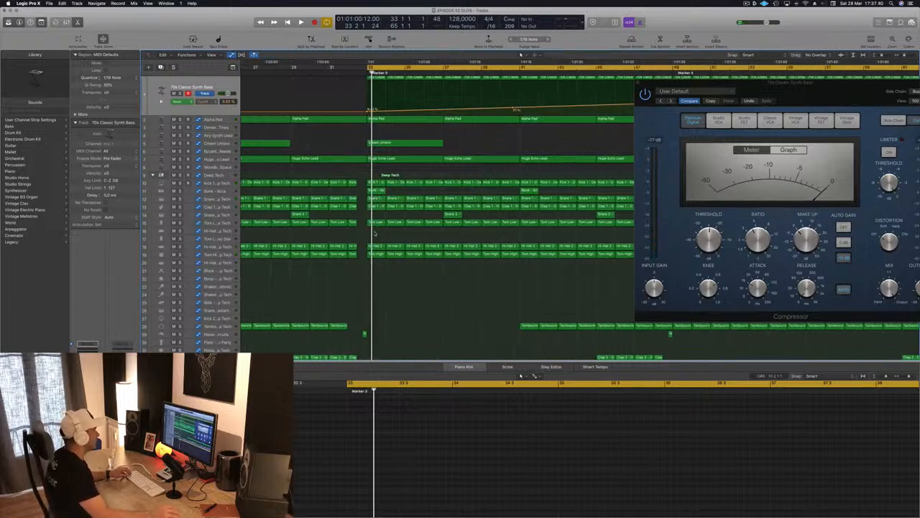
pyautogui.moveTo(493, 232); pyautogui.dragTo(521, 202)
pyautogui.press('Delete')
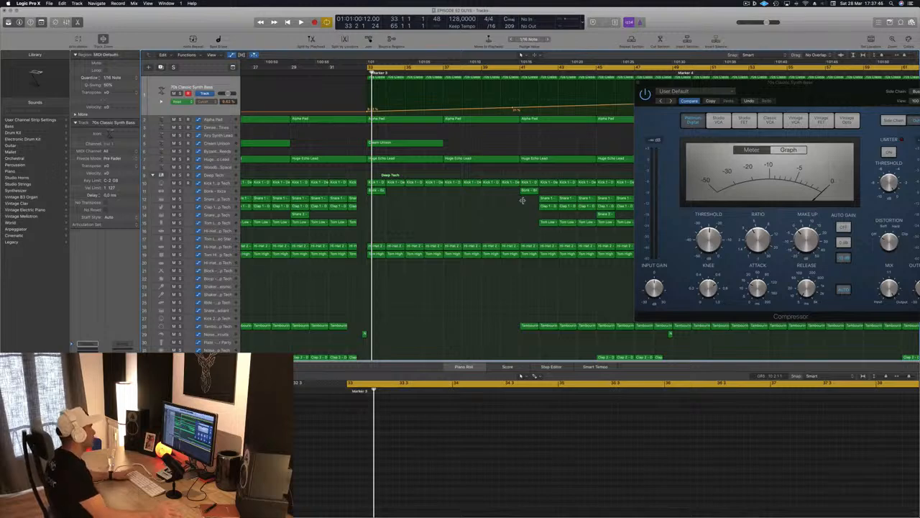
pyautogui.press('space')
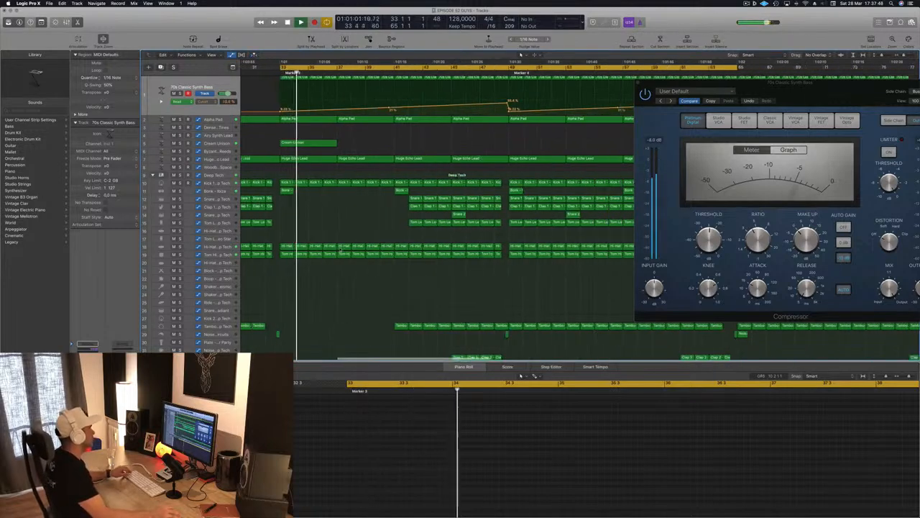
# Delete the Hi-Hat 2 regions from bar 33 up to bar 42 and restart playback at bar 33.
pyautogui.moveTo(284, 243); pyautogui.dragTo(405, 246)
pyautogui.press('Delete')
pyautogui.press('space')
pyautogui.press('space')
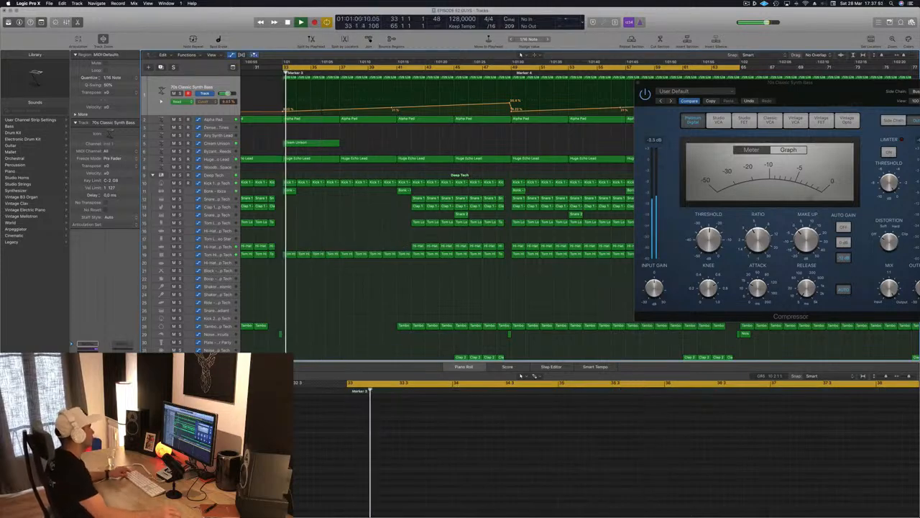
# Delete the Tom High regions from bar 33 up to bar 42 and replay the thinned-out section.
pyautogui.hscroll(-3, 302, 232)
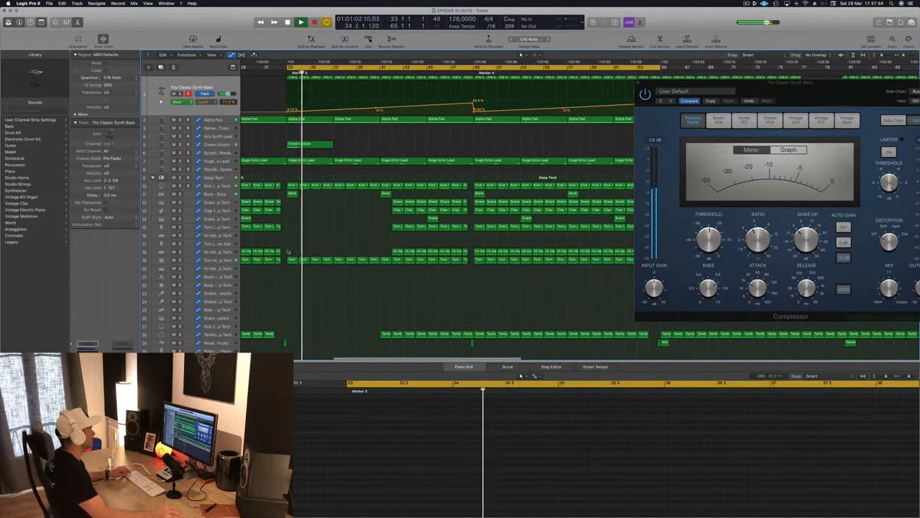
pyautogui.moveTo(288, 251); pyautogui.dragTo(382, 267)
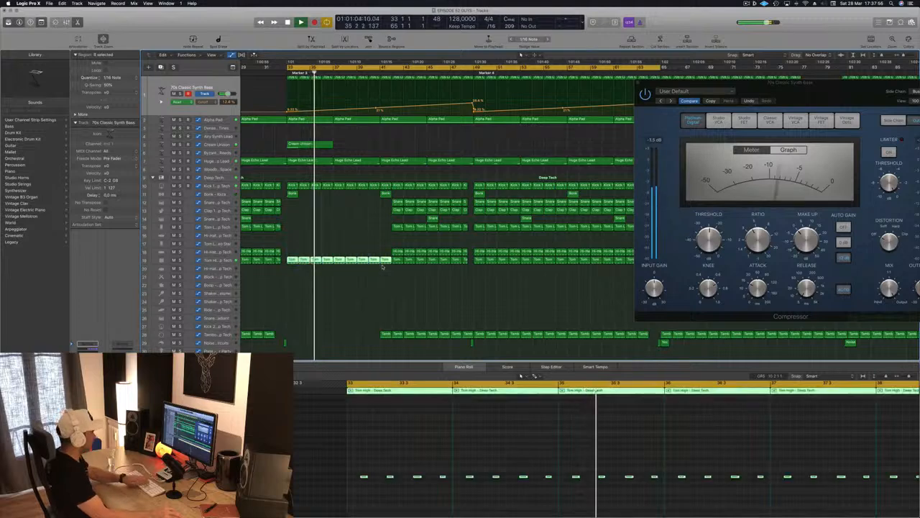
pyautogui.press('Delete')
pyautogui.press('space')
pyautogui.press('space')
pyautogui.scroll(2, 336, 251)
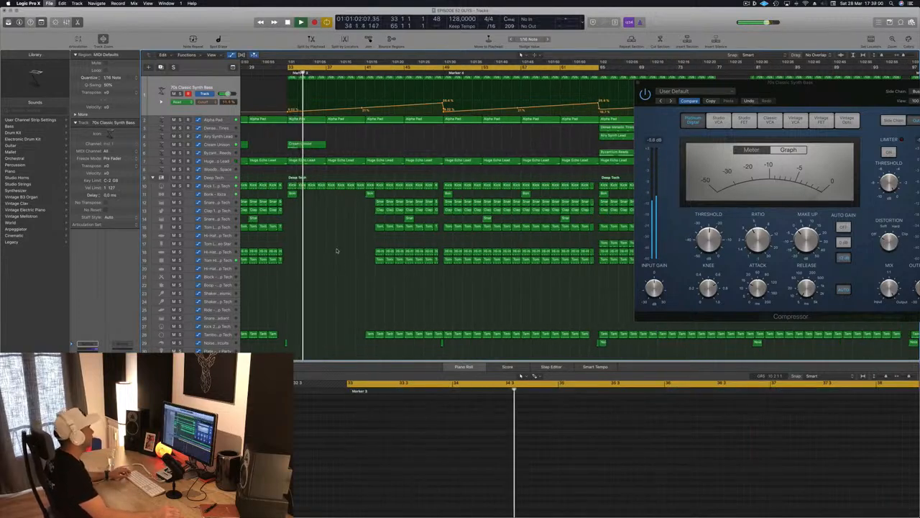
# Move the 70s Classic Synth Bass Compressor window off the arrangement and close it.
pyautogui.scroll(-2, 341, 245)
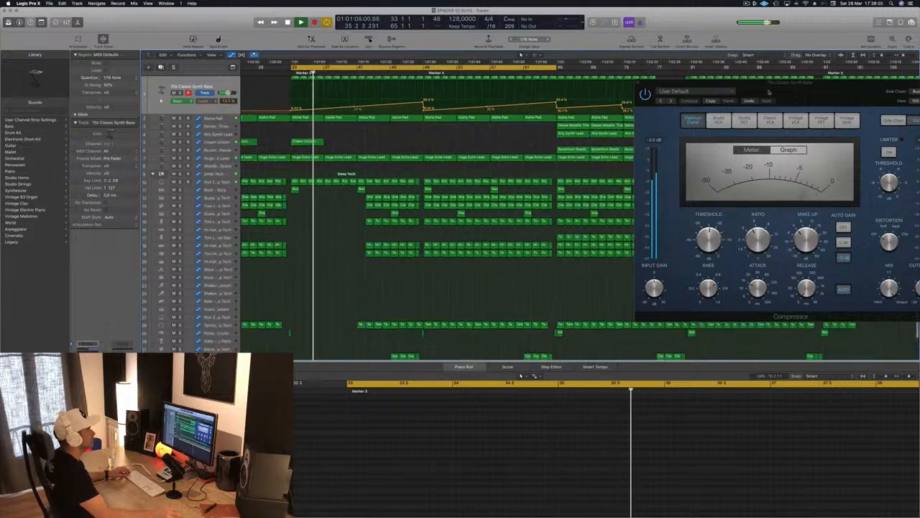
pyautogui.moveTo(769, 91); pyautogui.dragTo(595, 93)
pyautogui.click(564, 88)
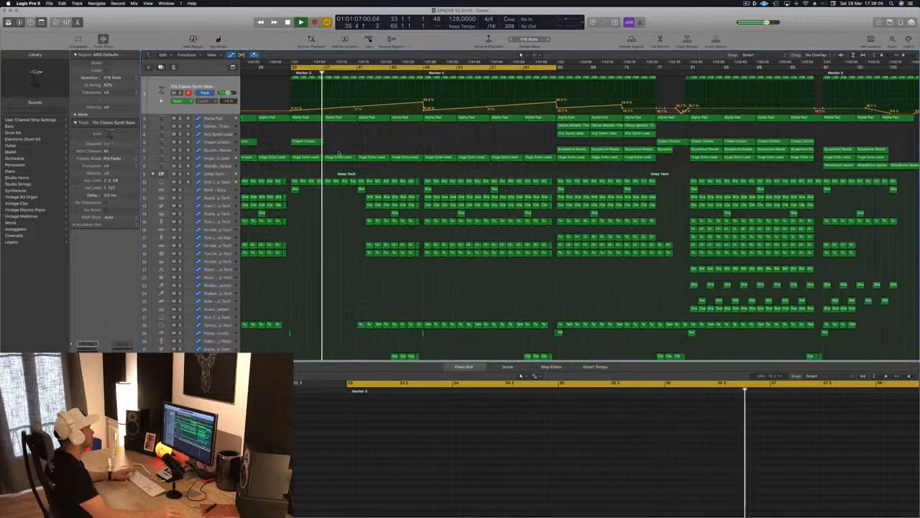
# Try deleting the Huge Echo Lead region at bar 37 and undo the deletion.
pyautogui.scroll(-3, 341, 146)
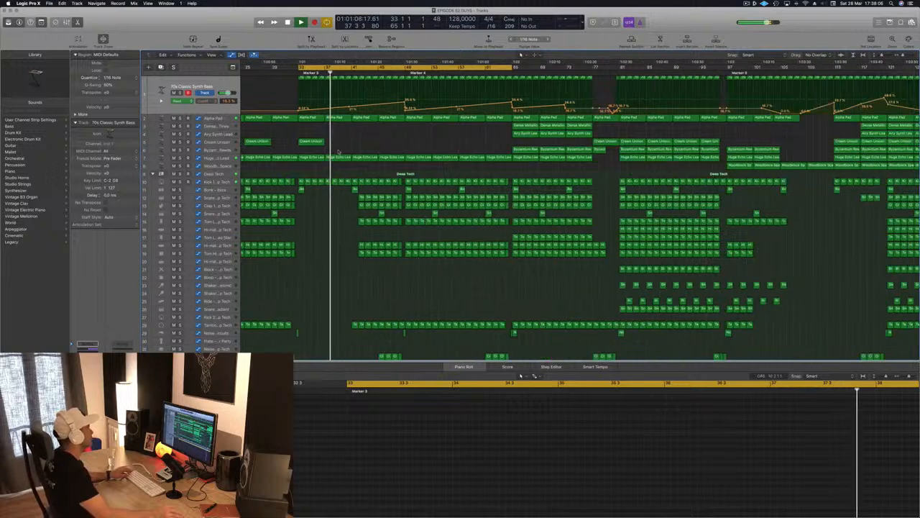
pyautogui.click(336, 156)
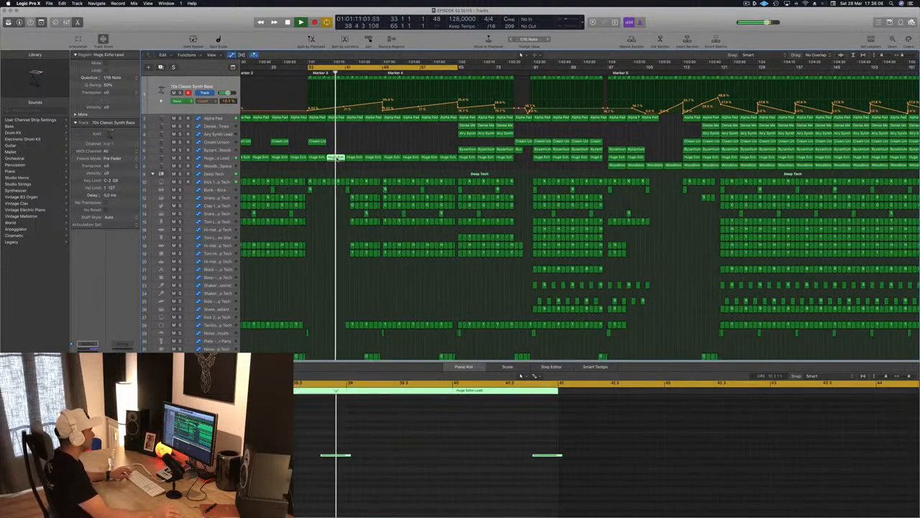
pyautogui.press('Delete')
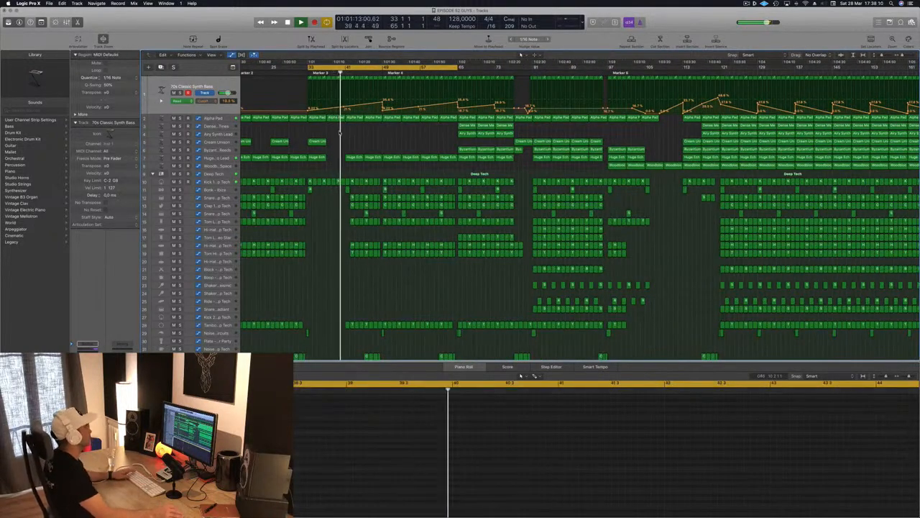
pyautogui.press('super+z')
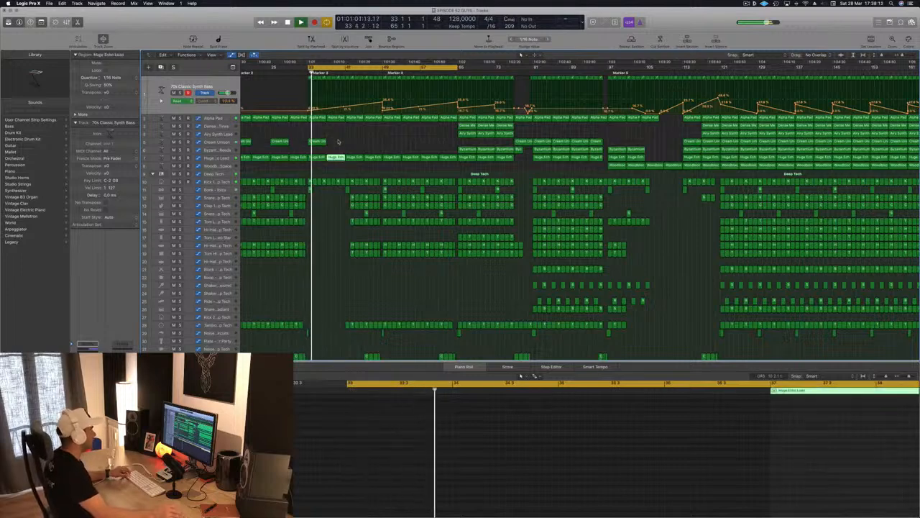
# Select the Kick 1 track in the Deep Tech stack and solo it.
pyautogui.scroll(3, 324, 98)
pyautogui.scroll(-2, 324, 98)
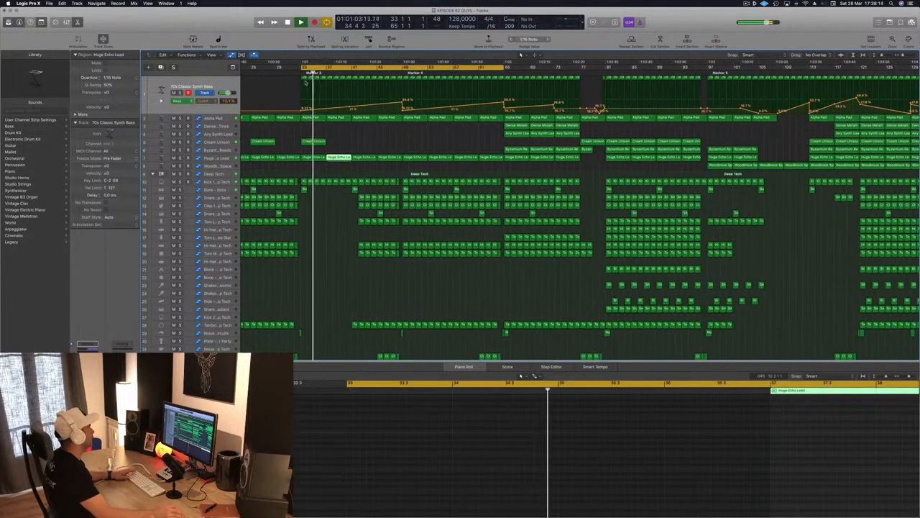
pyautogui.click(224, 88)
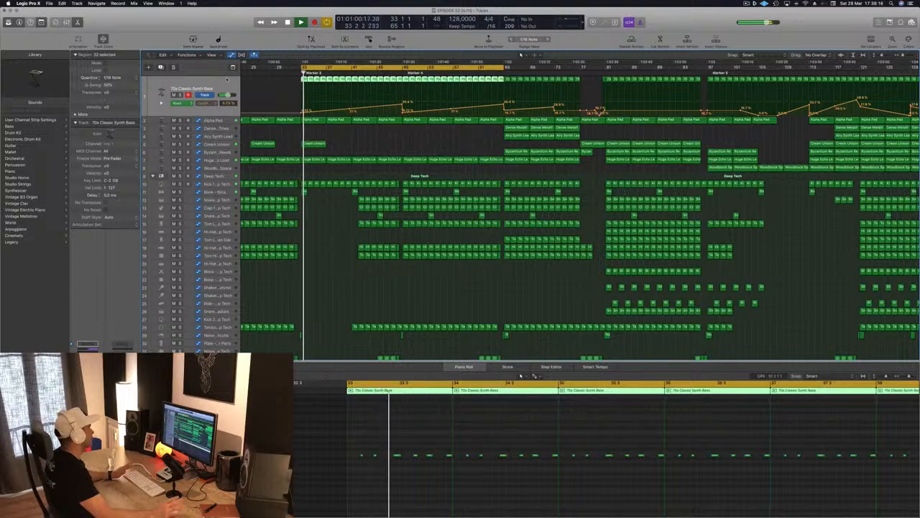
pyautogui.click(221, 184)
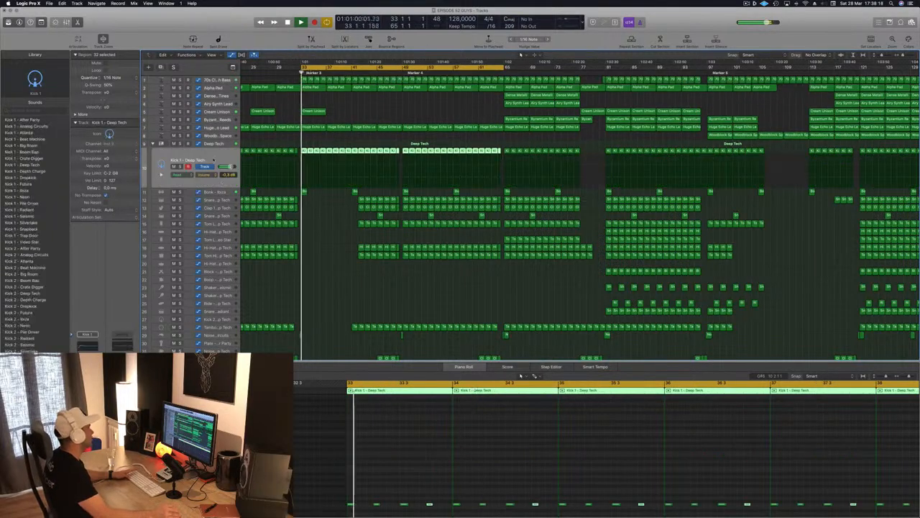
pyautogui.press('s')
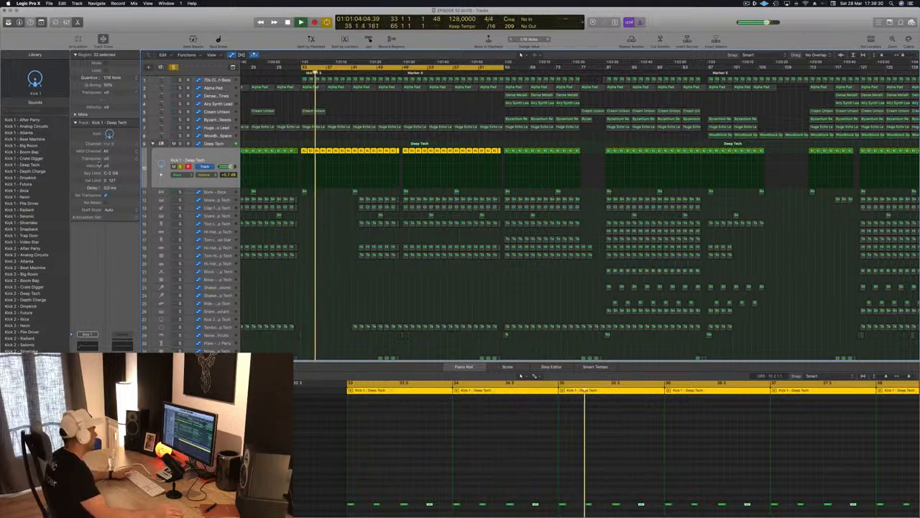
# Show the Multipressor on the Deep Tech drum stack and adjust its band 1 settings.
pyautogui.click(216, 143)
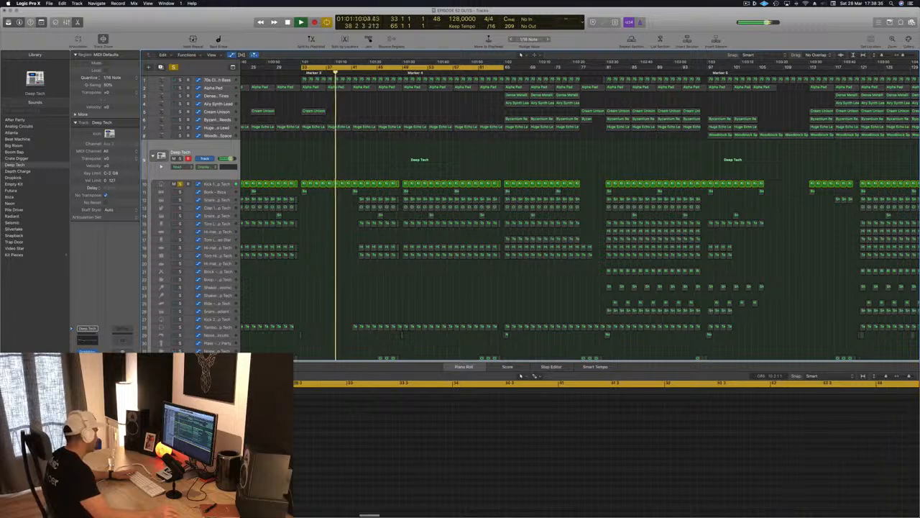
pyautogui.press('v')
pyautogui.moveTo(159, 22); pyautogui.dragTo(549, 170)
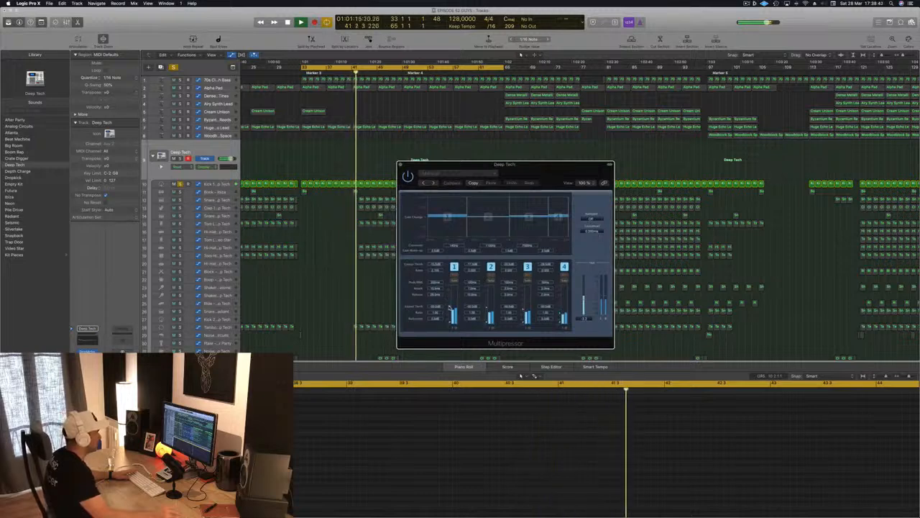
pyautogui.moveTo(450, 308); pyautogui.dragTo(450, 310)
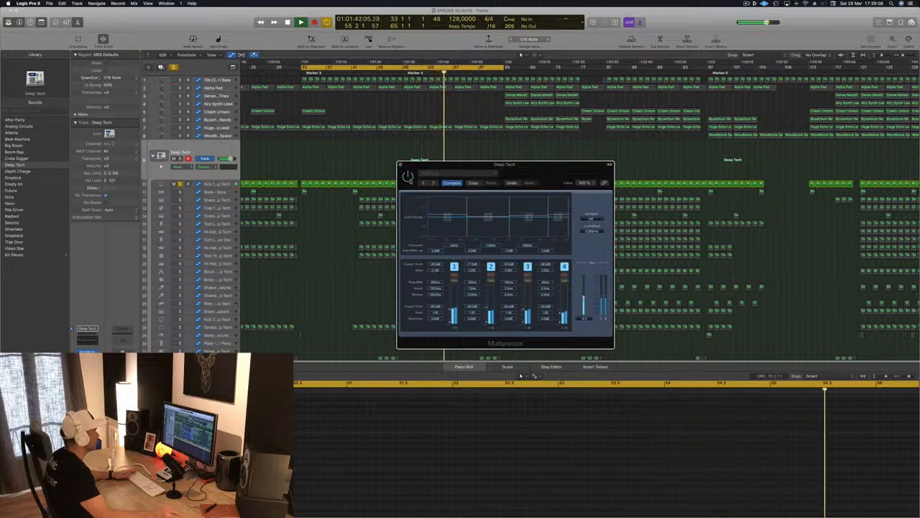
# Compare the drums by toggling the Multipressor's bypass, replay from bar 33 and close the plug-in.
pyautogui.click(410, 180)
pyautogui.moveTo(519, 174); pyautogui.dragTo(427, 180)
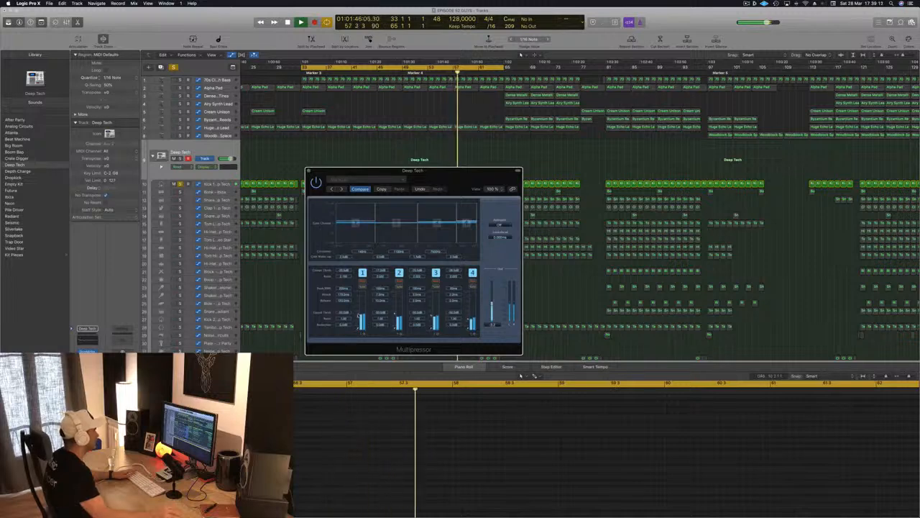
pyautogui.press('Return')
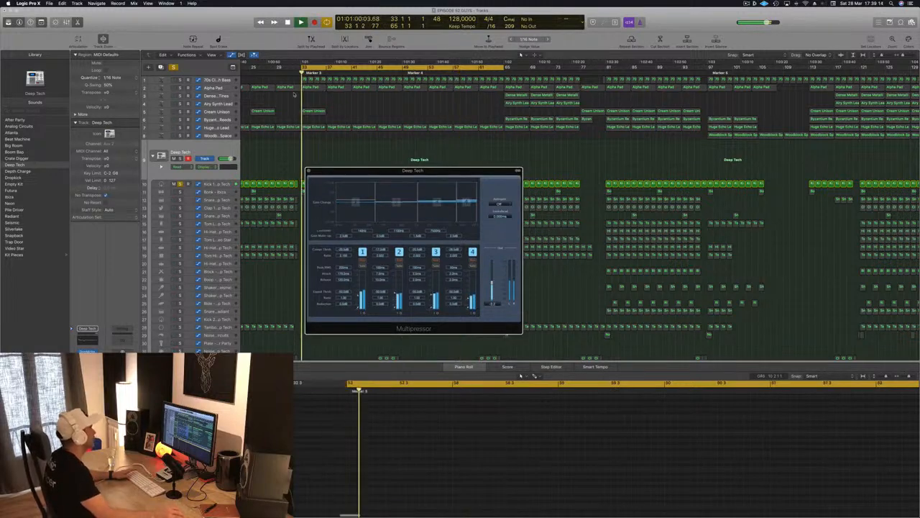
pyautogui.click(309, 171)
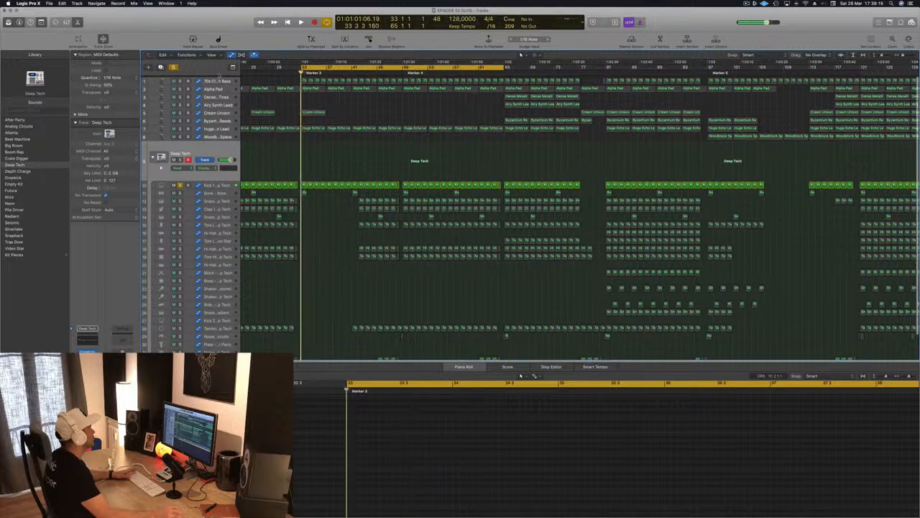
# Solo the 70s Classic Synth Bass with the kick and examine its spectrum in the Channel EQ.
pyautogui.click(208, 81)
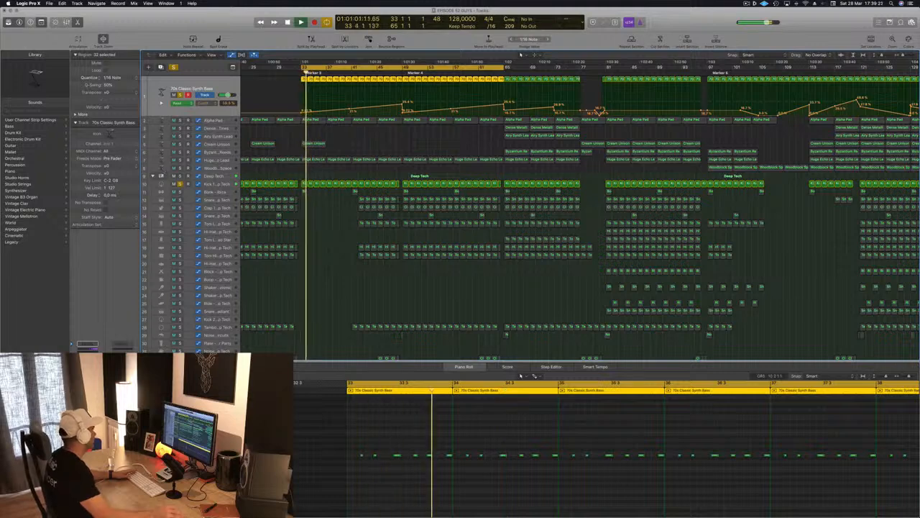
pyautogui.click(88, 346)
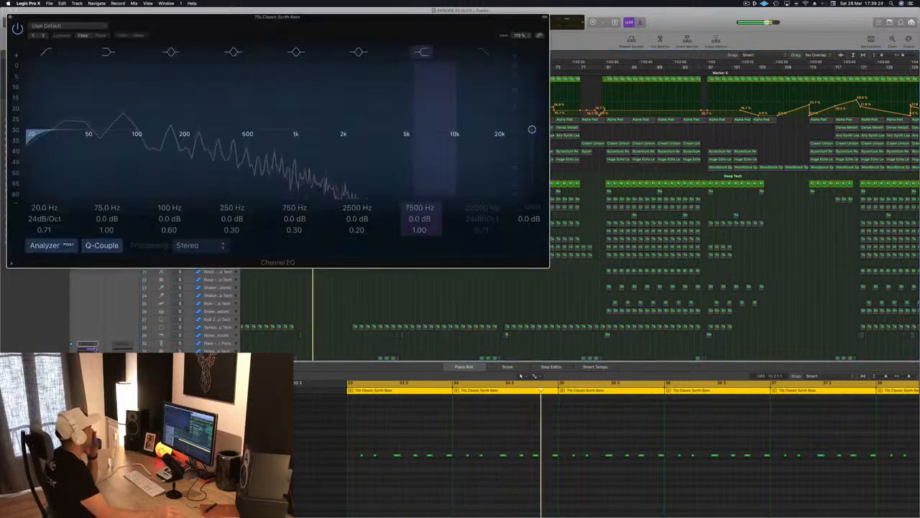
pyautogui.moveTo(341, 39); pyautogui.dragTo(644, 52)
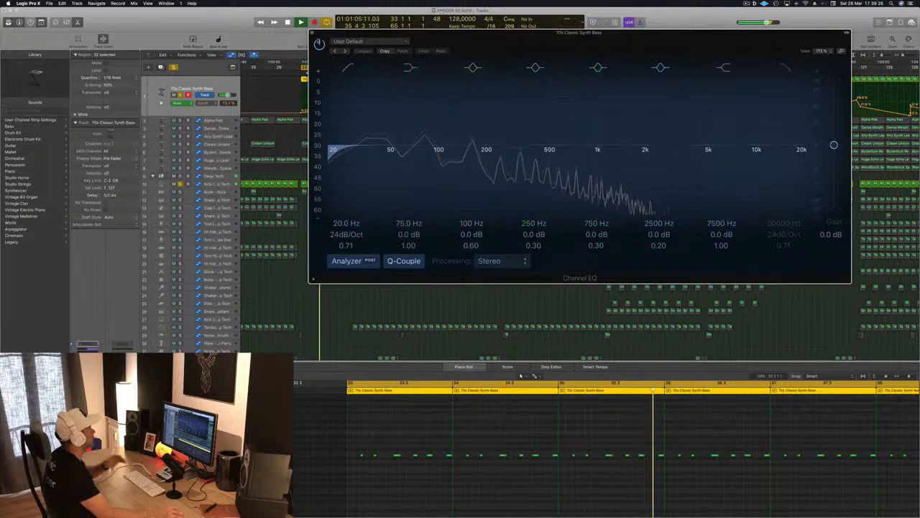
pyautogui.click(312, 33)
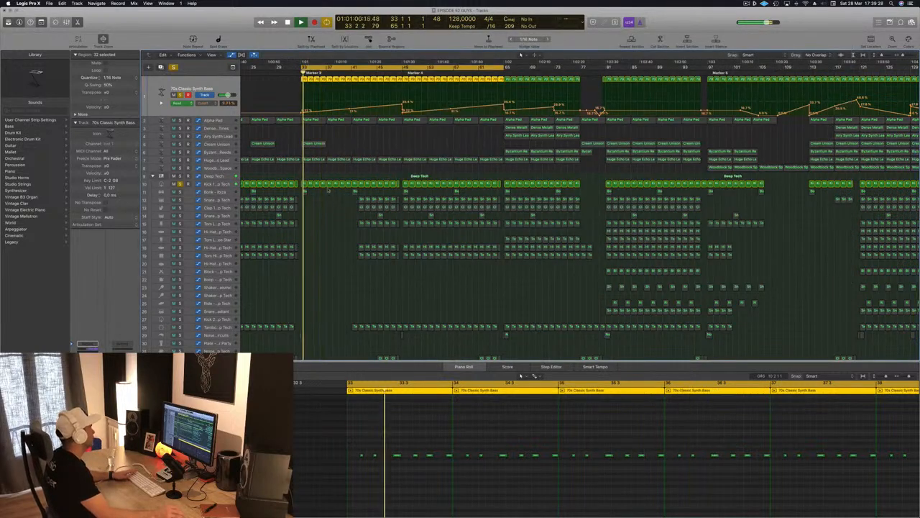
# Display the Smart Controls for the Kick 1 track of the Deep Tech stack.
pyautogui.click(223, 184)
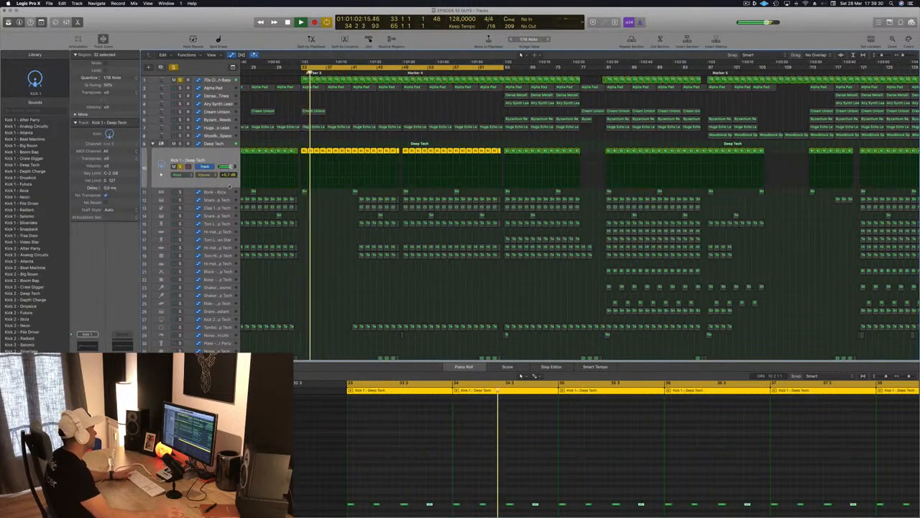
pyautogui.click(227, 145)
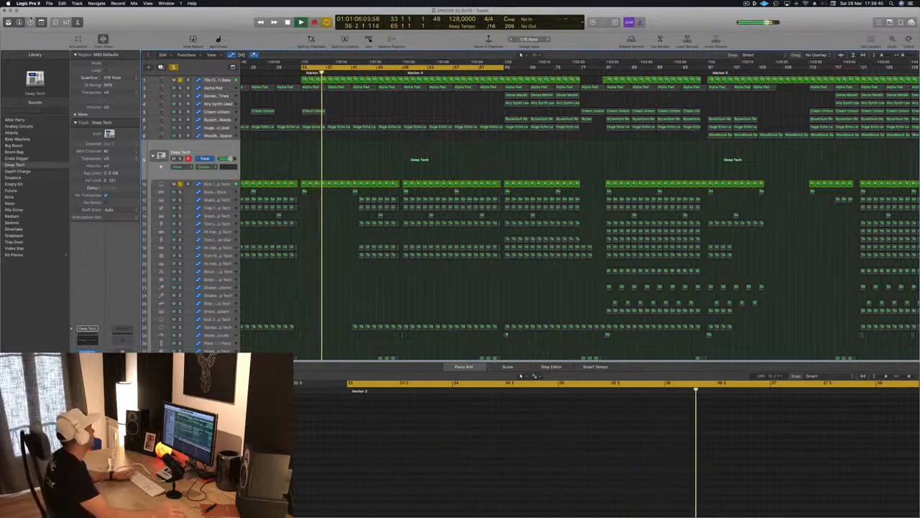
pyautogui.press('b')
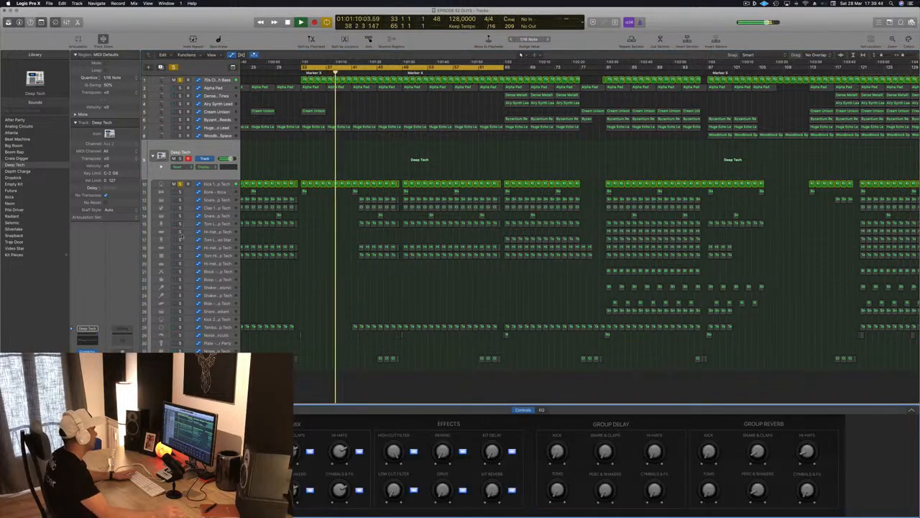
pyautogui.click(217, 186)
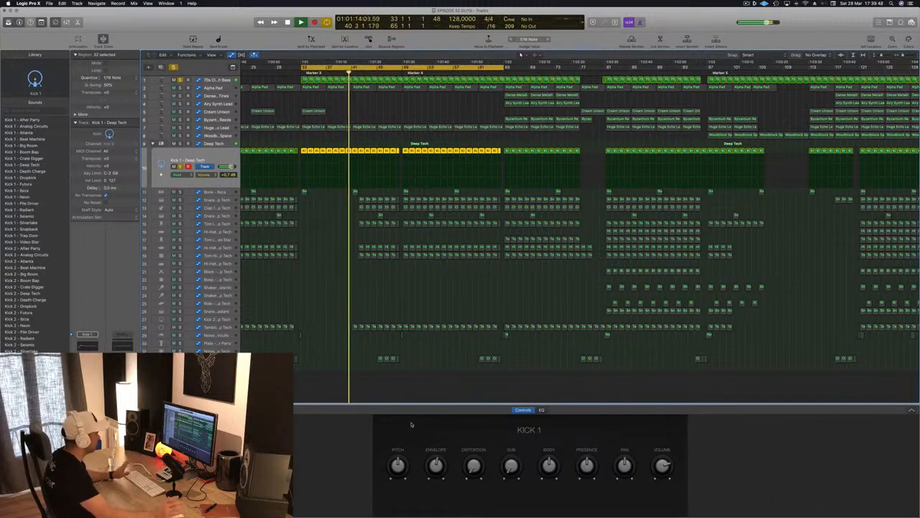
# Raise the Envelope amount of Kick 1 while auditioning it with the soloed bass.
pyautogui.press('space')
pyautogui.press('space')
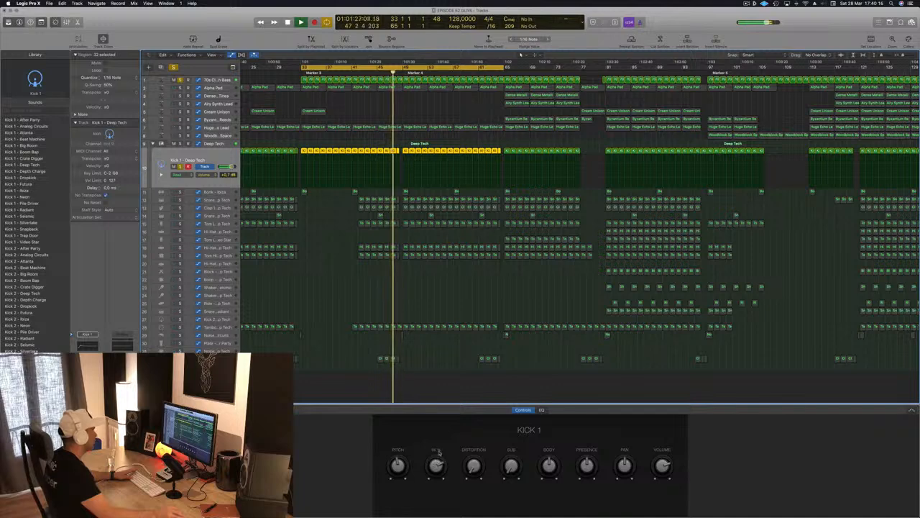
pyautogui.press('space')
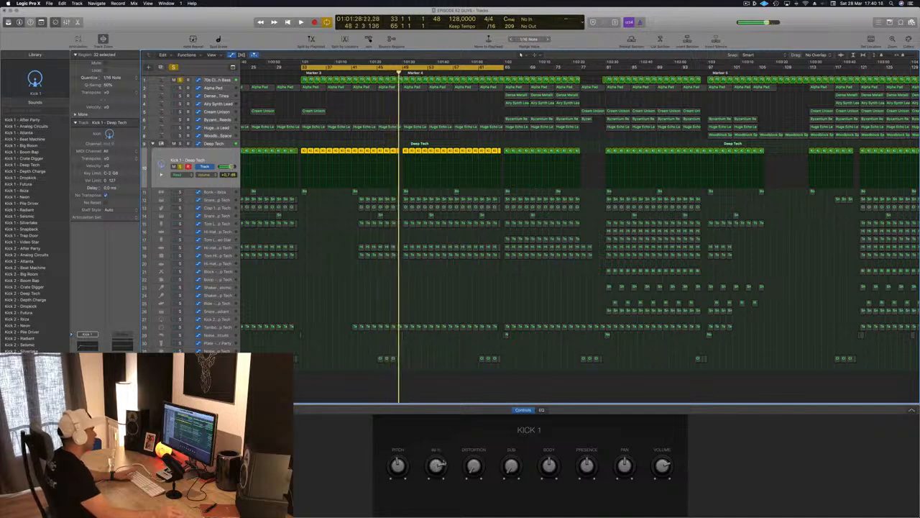
pyautogui.press('space')
# Try different Distortion, Sub and Body amounts on Kick 1 and return them to their starting settings.
pyautogui.moveTo(473, 465); pyautogui.dragTo(510, 438)
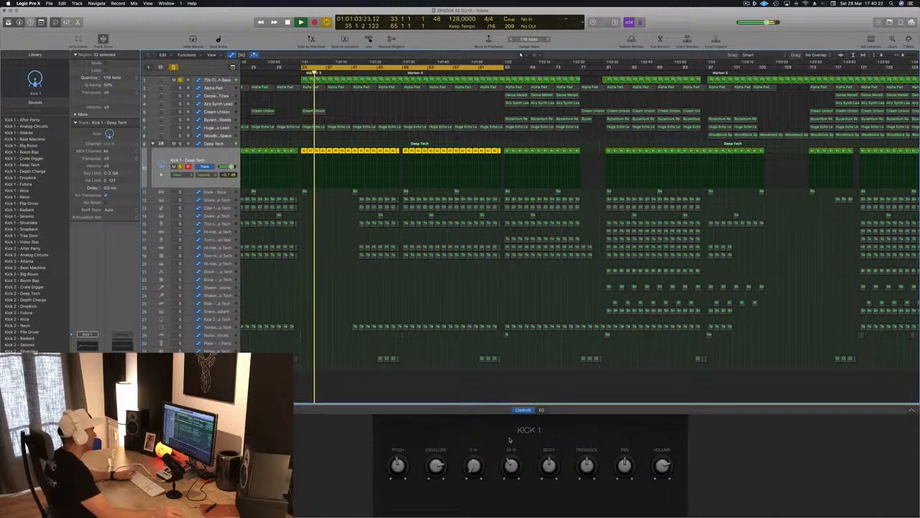
pyautogui.moveTo(506, 475); pyautogui.dragTo(508, 508)
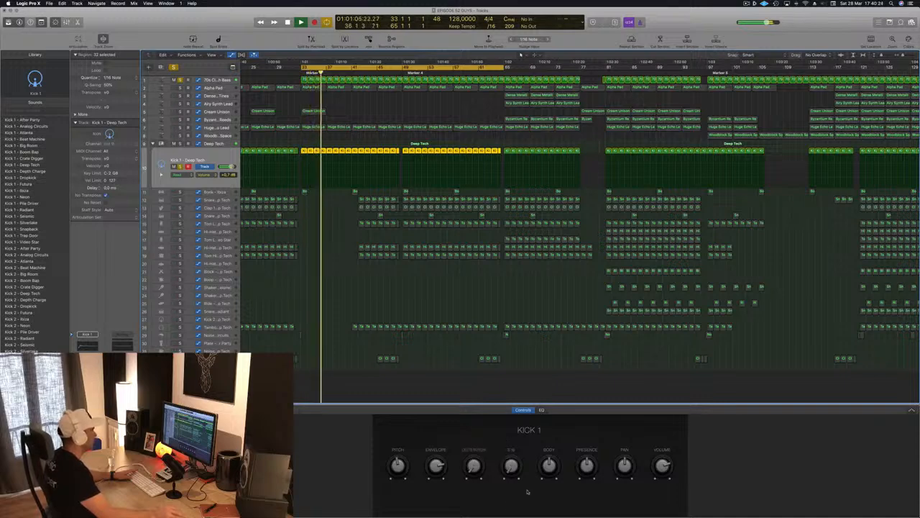
pyautogui.moveTo(555, 465); pyautogui.dragTo(550, 513)
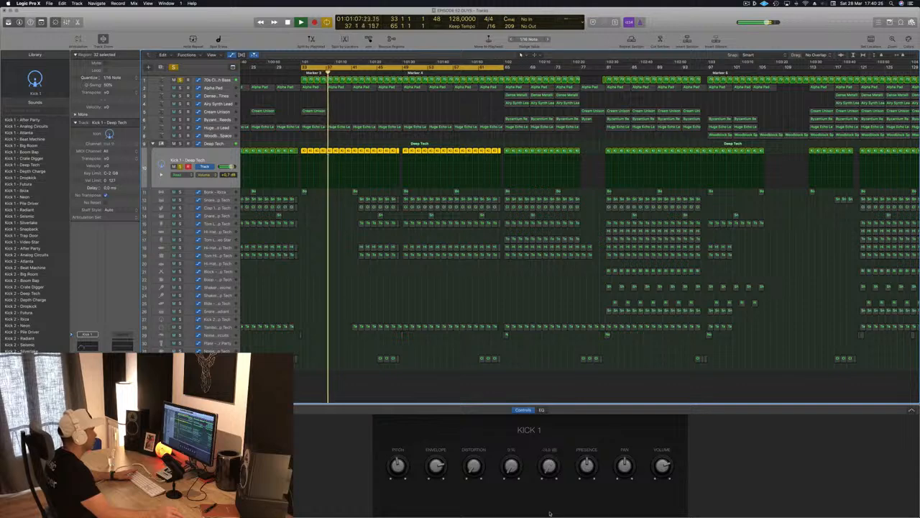
pyautogui.moveTo(552, 473); pyautogui.dragTo(552, 455)
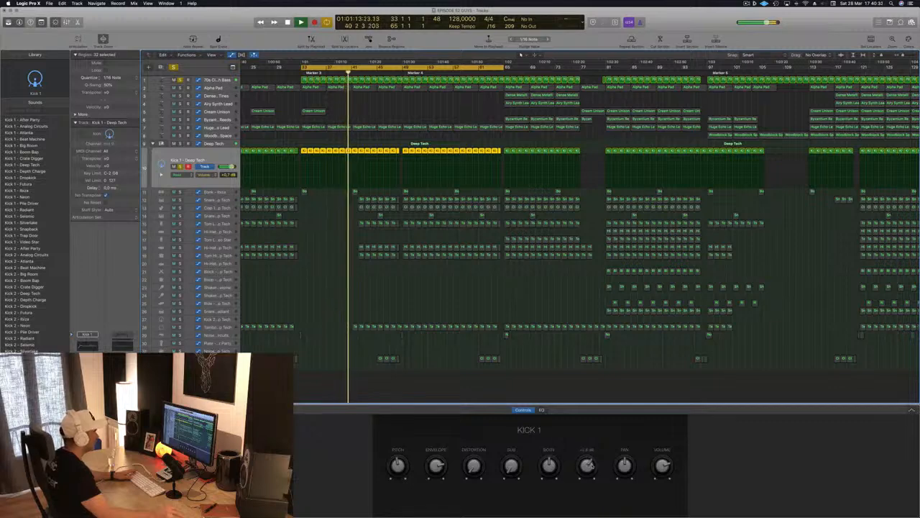
# Adjust the Presence of Kick 1 and replay the soloed kick and bass from bar 33.
pyautogui.moveTo(591, 462); pyautogui.dragTo(592, 466)
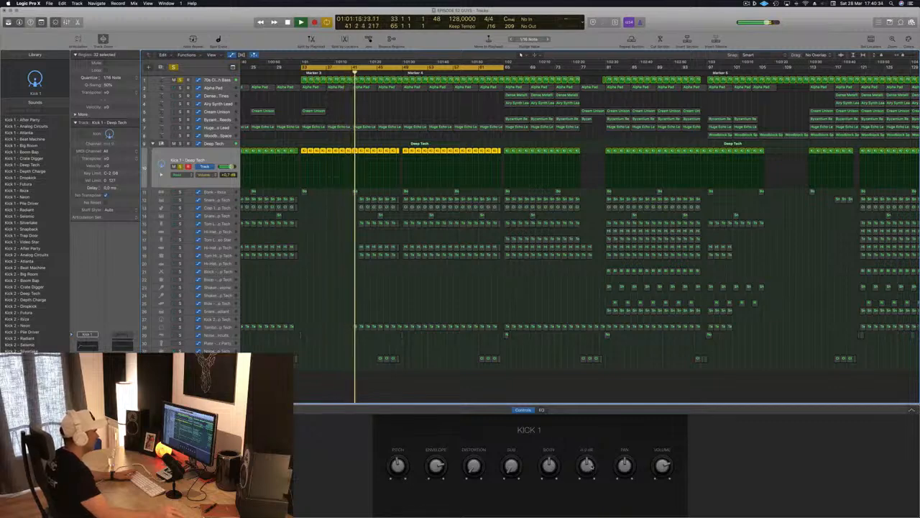
pyautogui.press('space')
pyautogui.press('space')
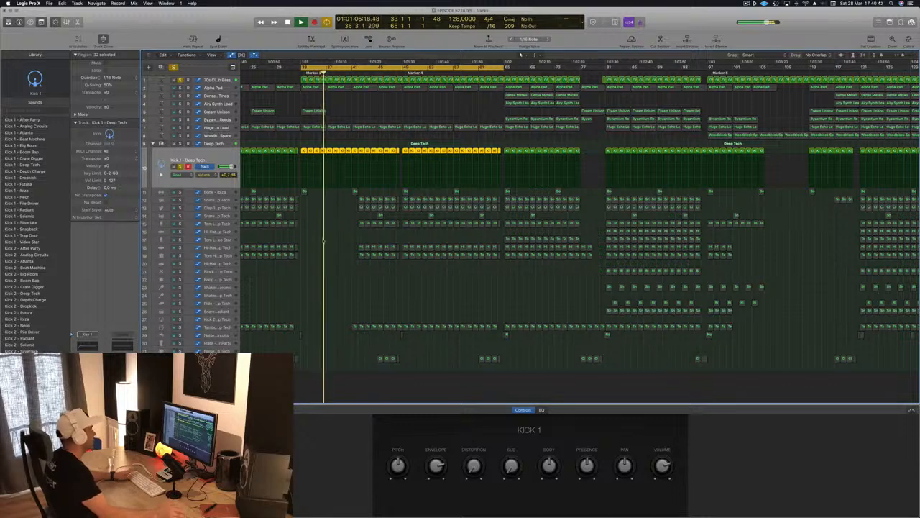
# Restart playback at bar 33 and lower the high-cut filter in Kick 1's Channel EQ to 3100 Hz.
pyautogui.press('space')
pyautogui.press('space')
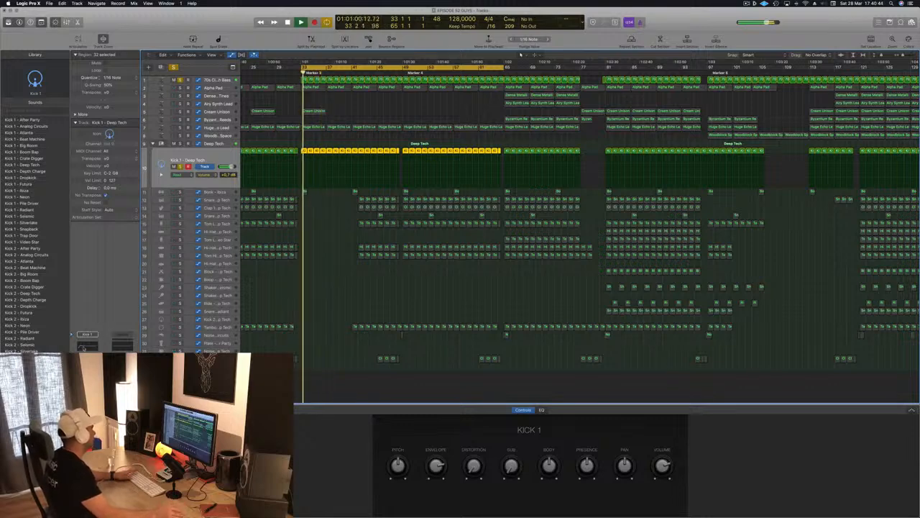
pyautogui.click(87, 346)
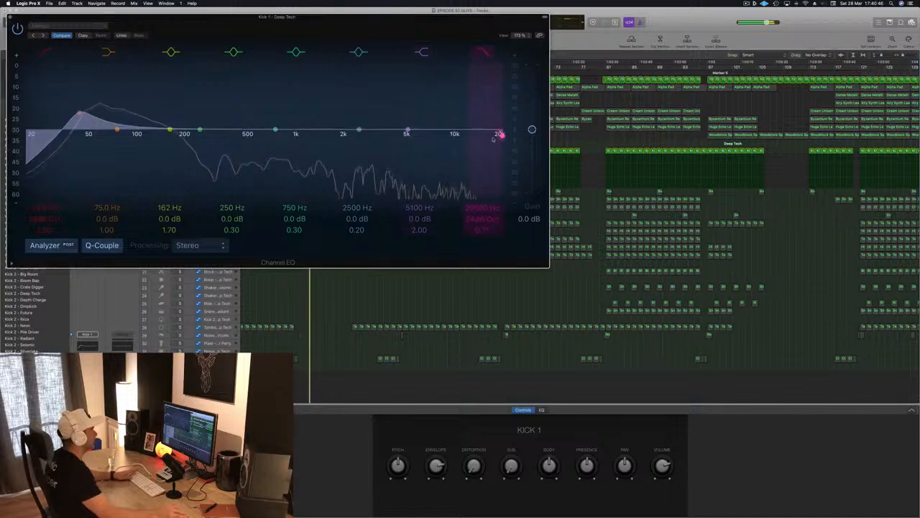
pyautogui.moveTo(494, 139); pyautogui.dragTo(324, 133)
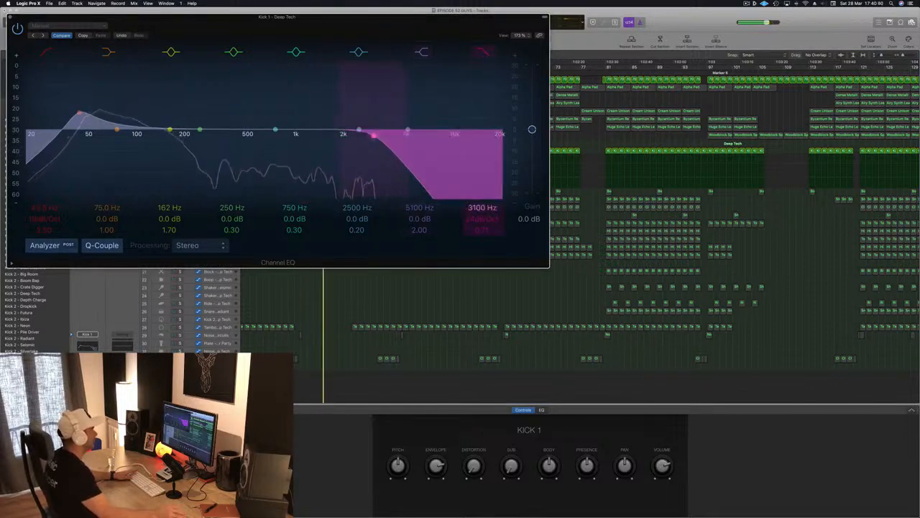
# Set the high cut in Kick 1's Channel EQ to a 6 dB/Oct slope at 2500 Hz and close the EQ.
pyautogui.moveTo(482, 219); pyautogui.dragTo(482, 236)
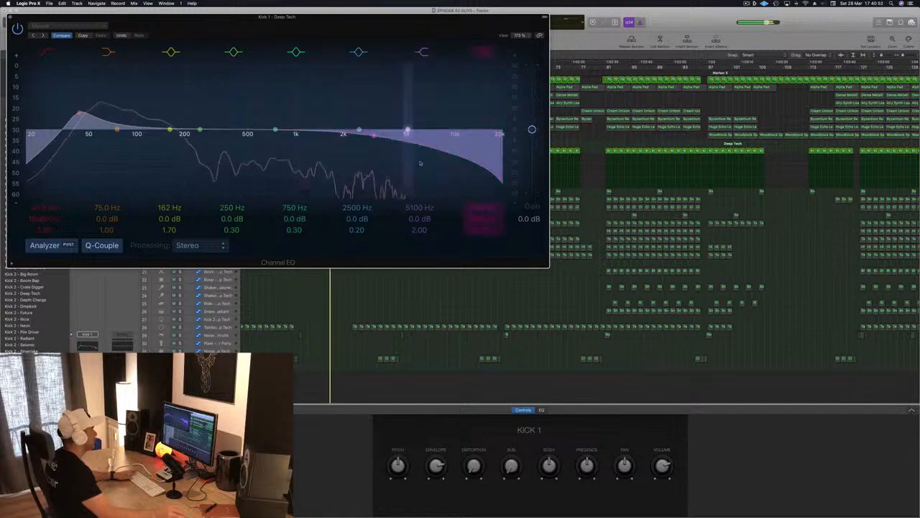
pyautogui.moveTo(375, 137); pyautogui.dragTo(371, 138)
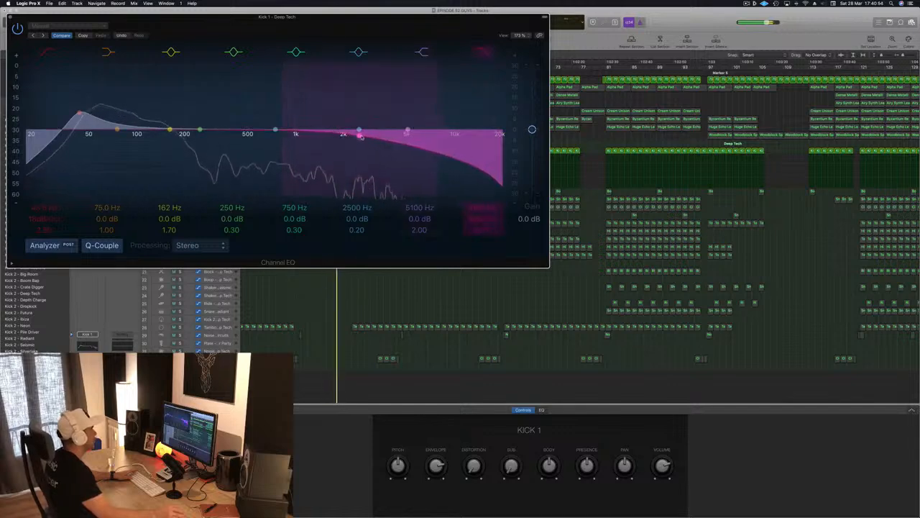
pyautogui.moveTo(397, 18); pyautogui.dragTo(585, 103)
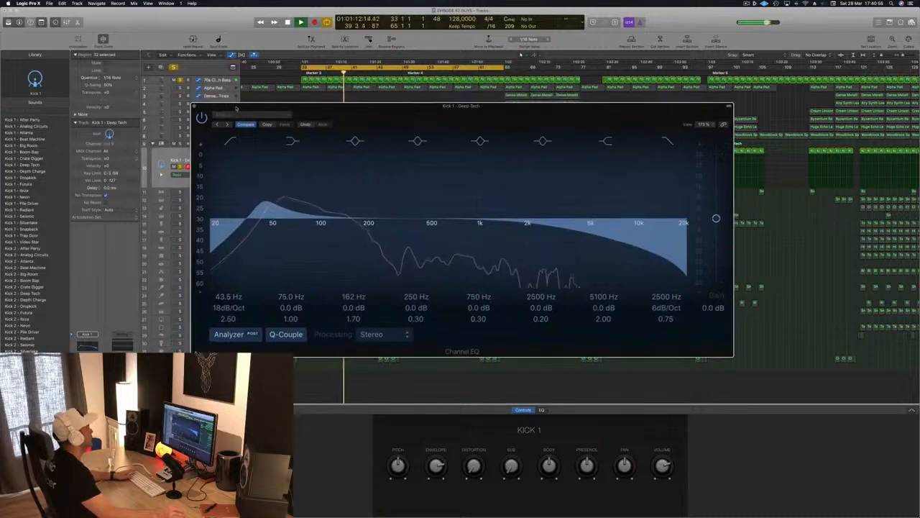
pyautogui.press('super+w')
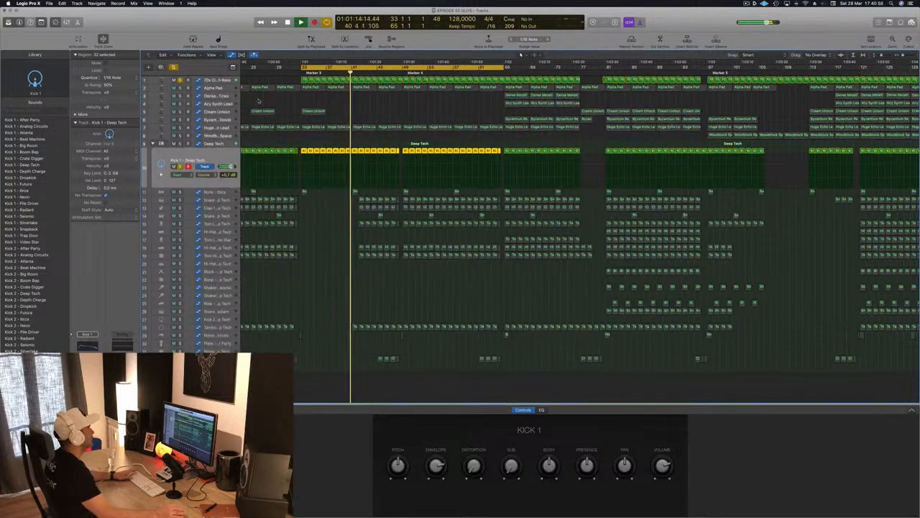
# Restart playback at bar 33, open the compressor on the 70s Classic Synth Bass track and switch it to the Vintage FET model.
pyautogui.press('space')
pyautogui.press('space')
pyautogui.click(229, 79)
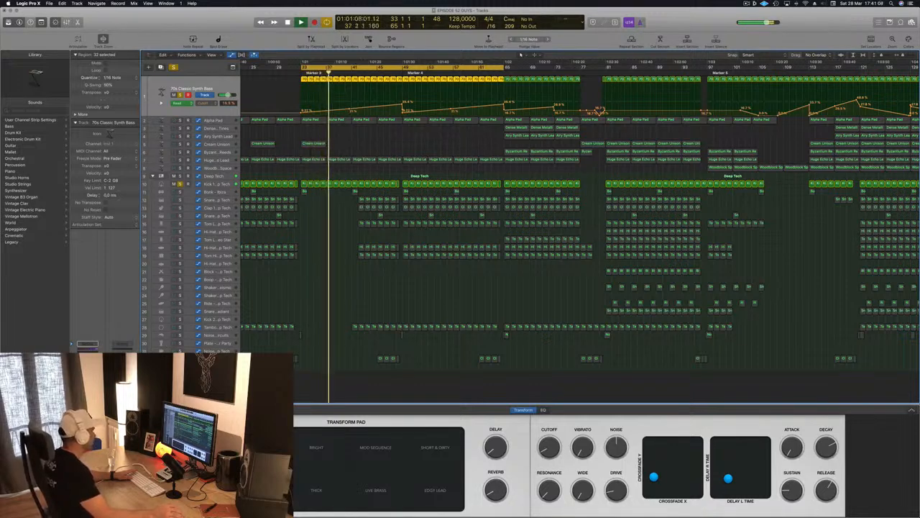
pyautogui.click(88, 384)
pyautogui.moveTo(200, 29); pyautogui.dragTo(463, 94)
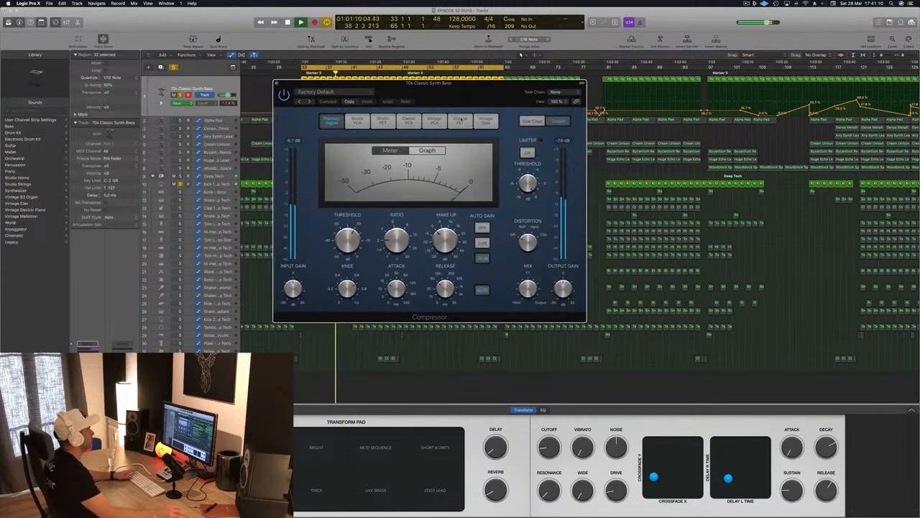
pyautogui.click(486, 121)
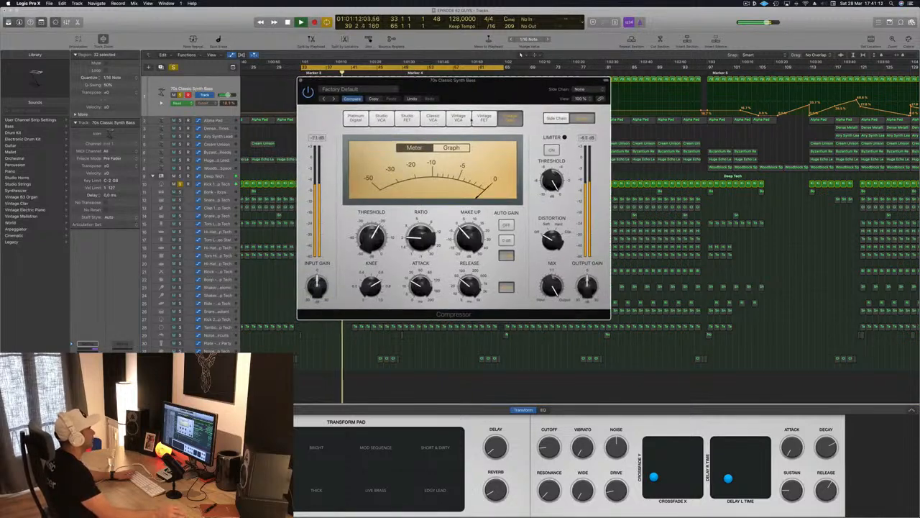
pyautogui.click(484, 118)
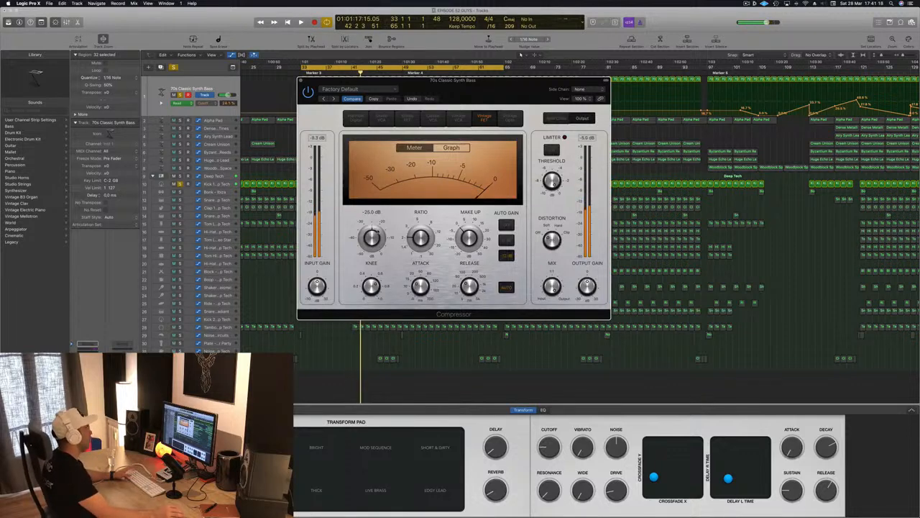
# Audition the compressed synth bass with the soloed kick from bar 33 and close the compressor.
pyautogui.press('space')
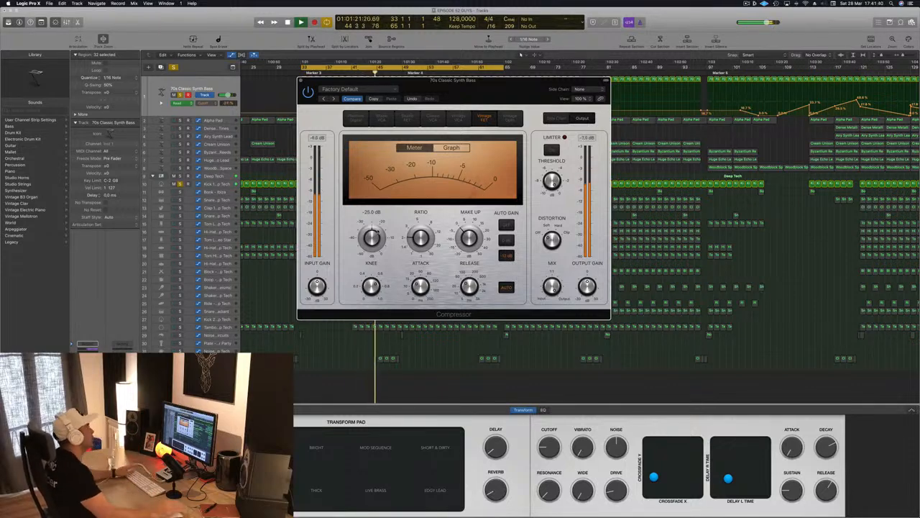
pyautogui.moveTo(501, 99); pyautogui.dragTo(616, 82)
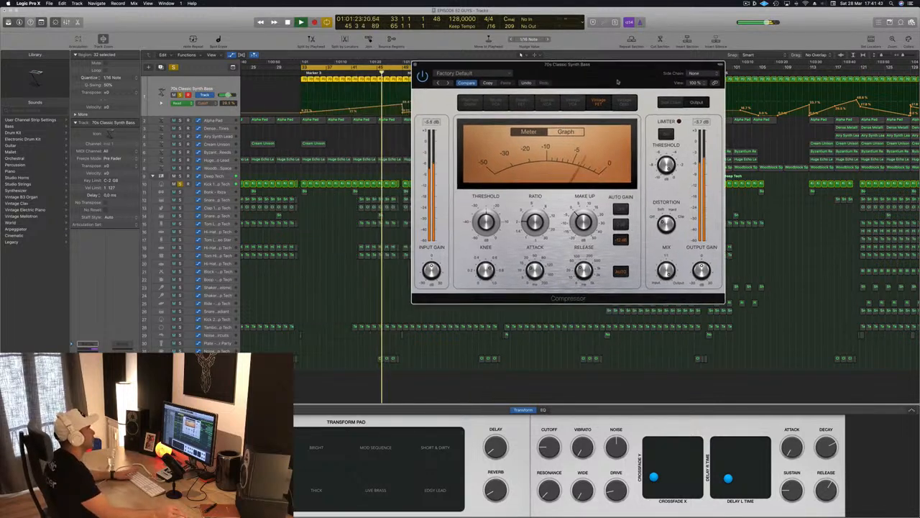
pyautogui.click(231, 89)
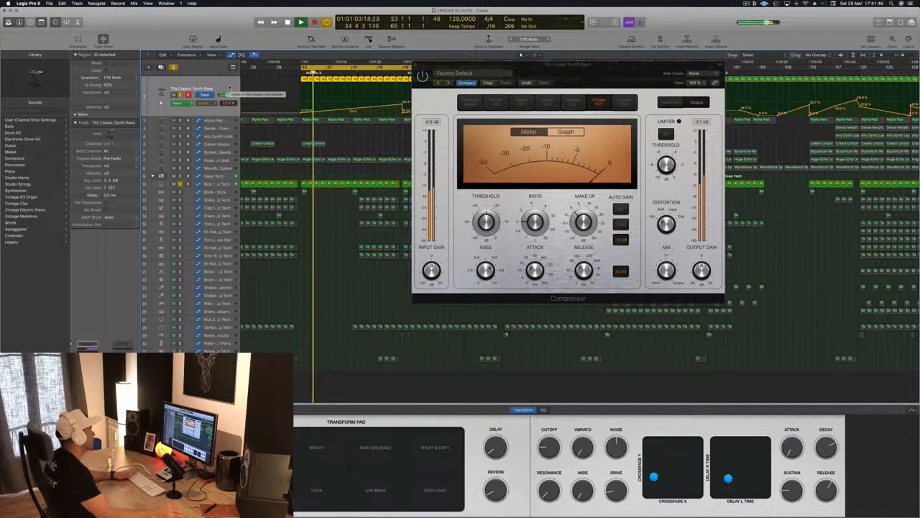
pyautogui.press('space')
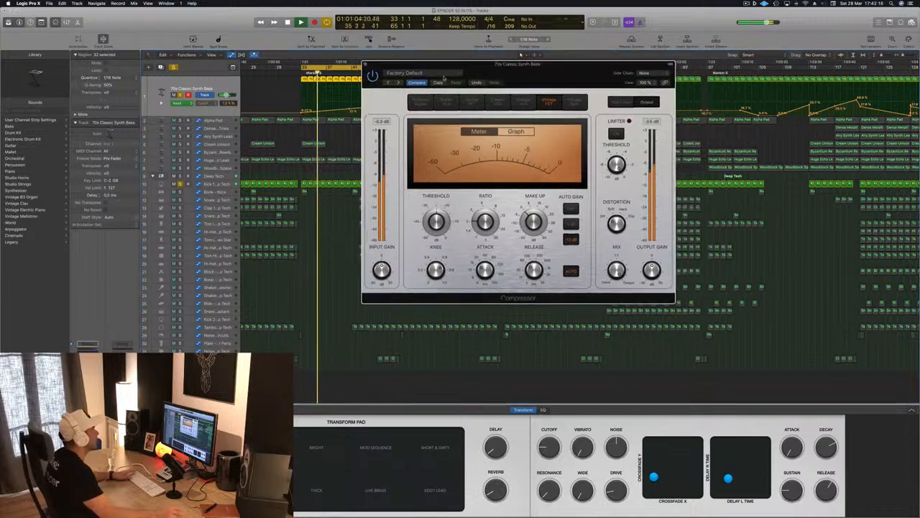
pyautogui.moveTo(414, 64); pyautogui.dragTo(365, 65)
pyautogui.click(365, 64)
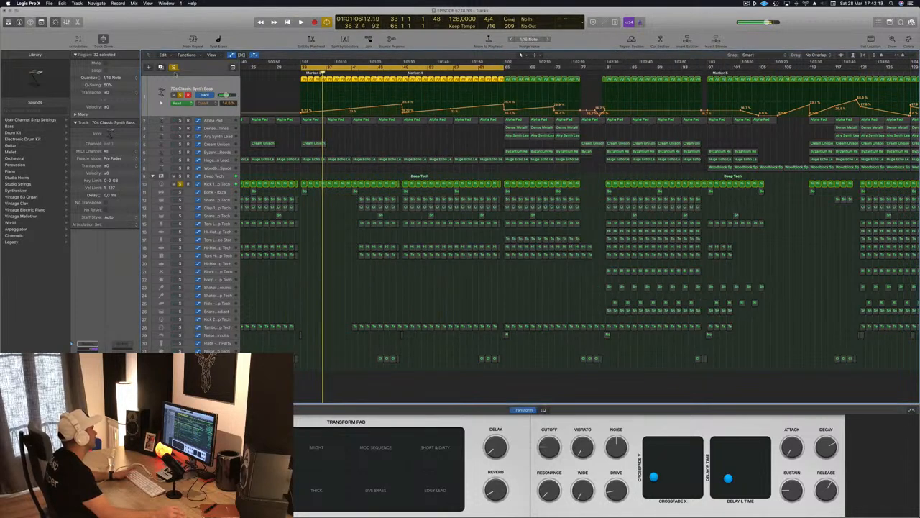
# Clear all solos, replay the full mix from bar 33 and select the Huge Echo Lead track.
pyautogui.click(174, 67)
pyautogui.press('space')
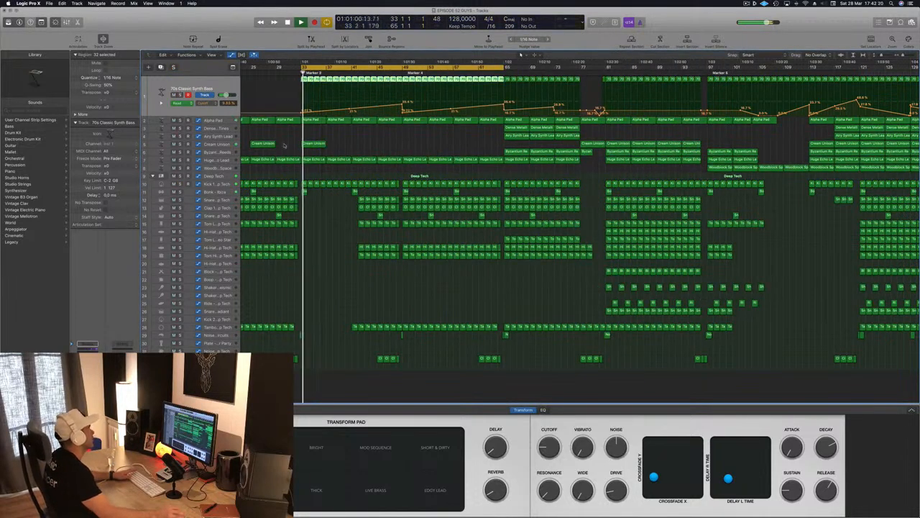
pyautogui.click(354, 140)
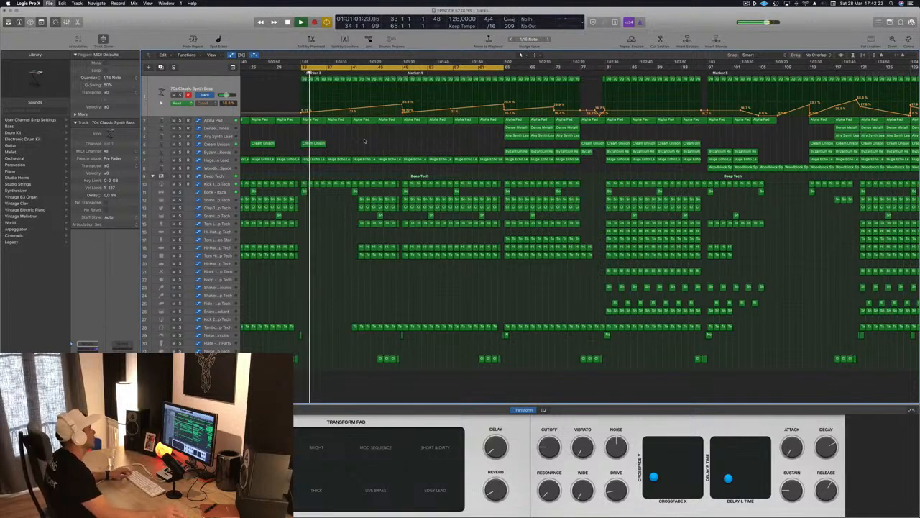
pyautogui.scroll(-5, 359, 142)
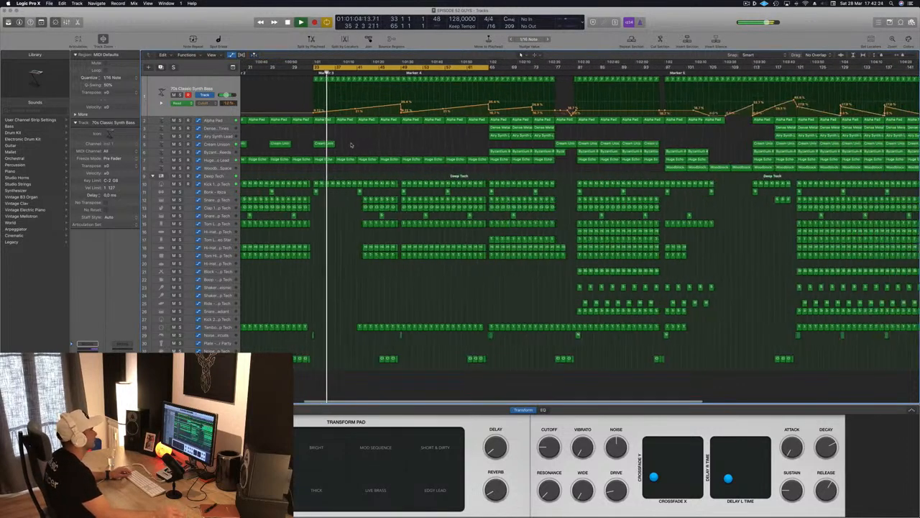
pyautogui.scroll(-2, 351, 145)
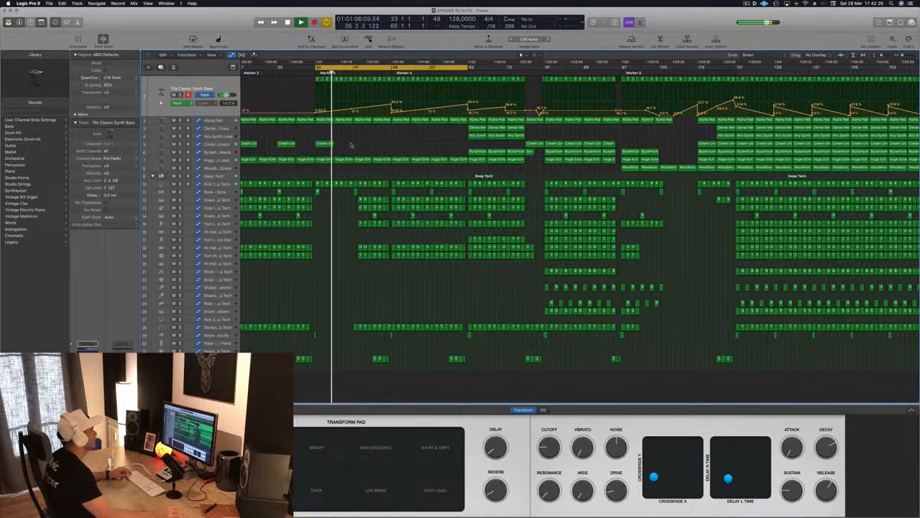
pyautogui.scroll(-2, 351, 145)
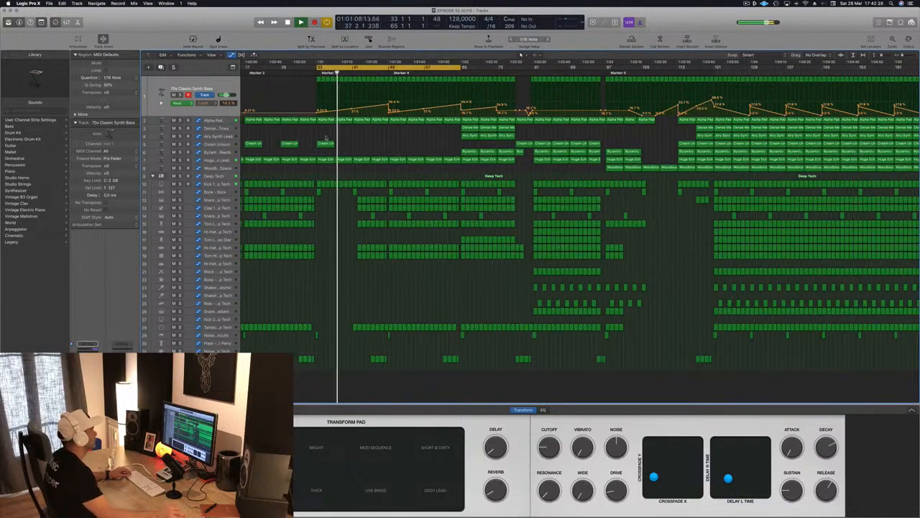
pyautogui.click(215, 162)
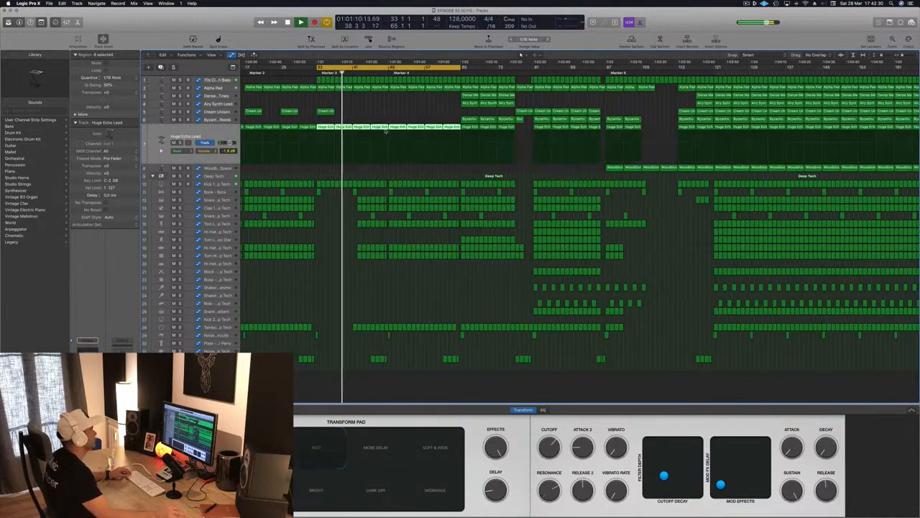
# Delete the snare, clap, tom, hi-hat and tambourine regions between bars 41 and 49, keeping the single snare region at bar 45.
pyautogui.scroll(3, 369, 207)
pyautogui.scroll(-2, 371, 237)
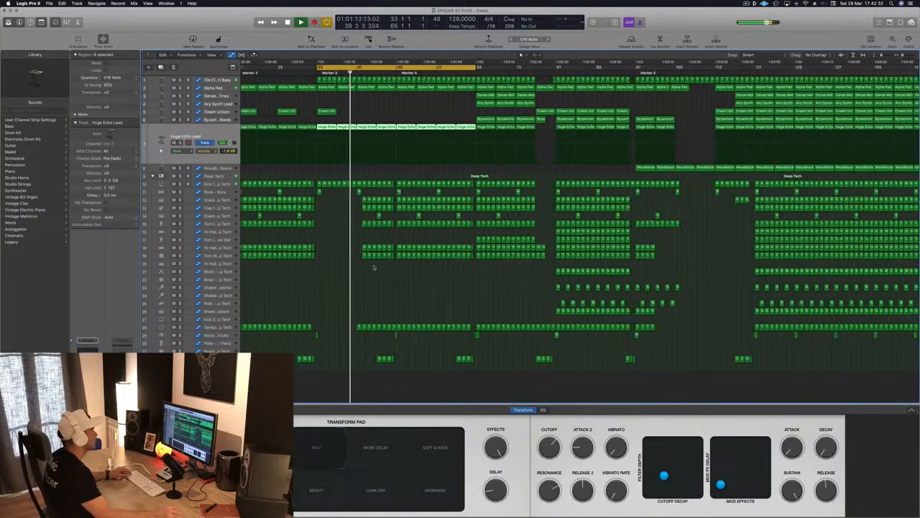
pyautogui.scroll(3, 363, 248)
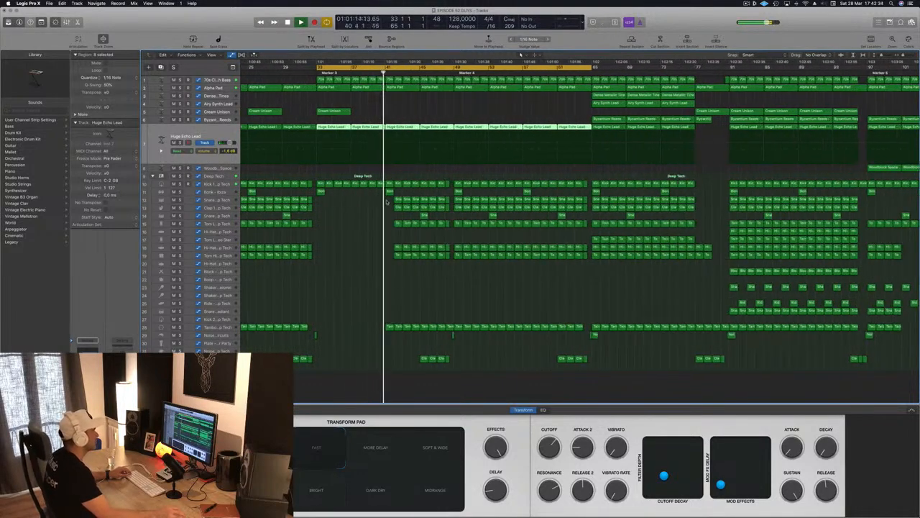
pyautogui.moveTo(393, 196); pyautogui.dragTo(435, 255)
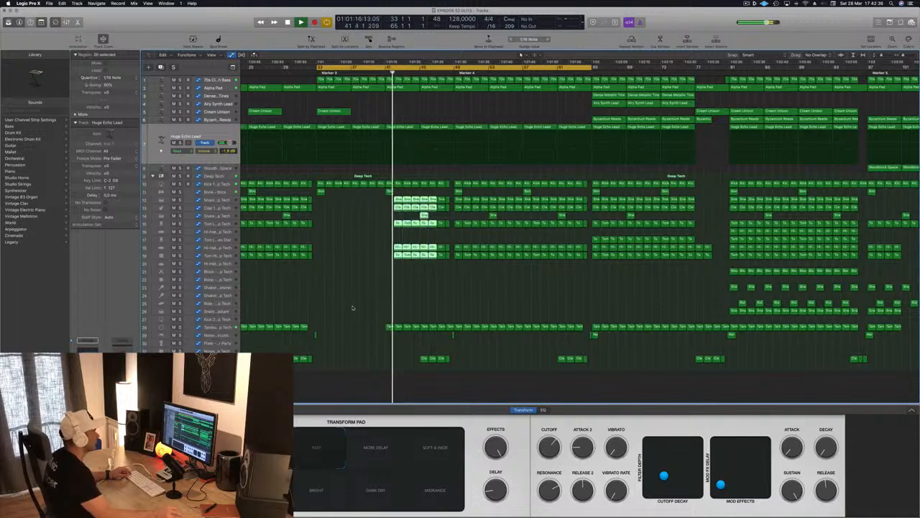
pyautogui.moveTo(356, 310); pyautogui.dragTo(452, 332)
pyautogui.press('Delete')
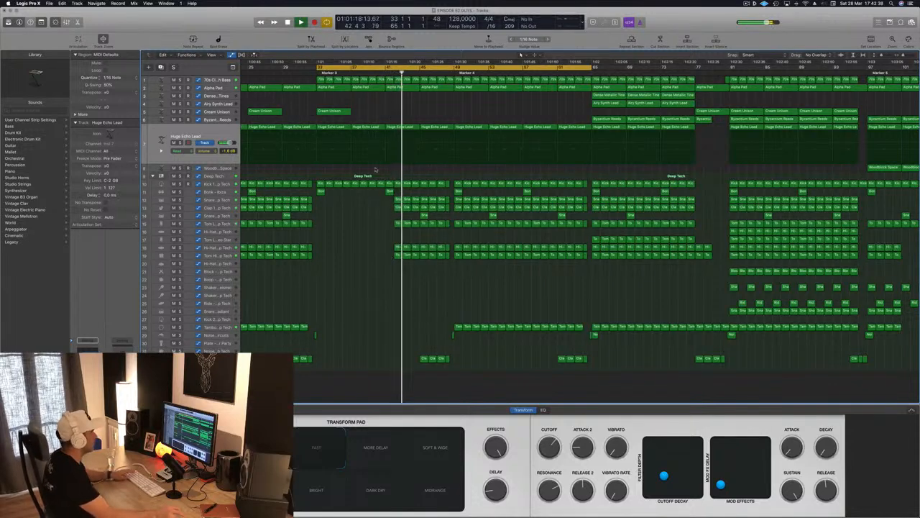
pyautogui.moveTo(381, 200); pyautogui.dragTo(440, 259)
pyautogui.press('Delete')
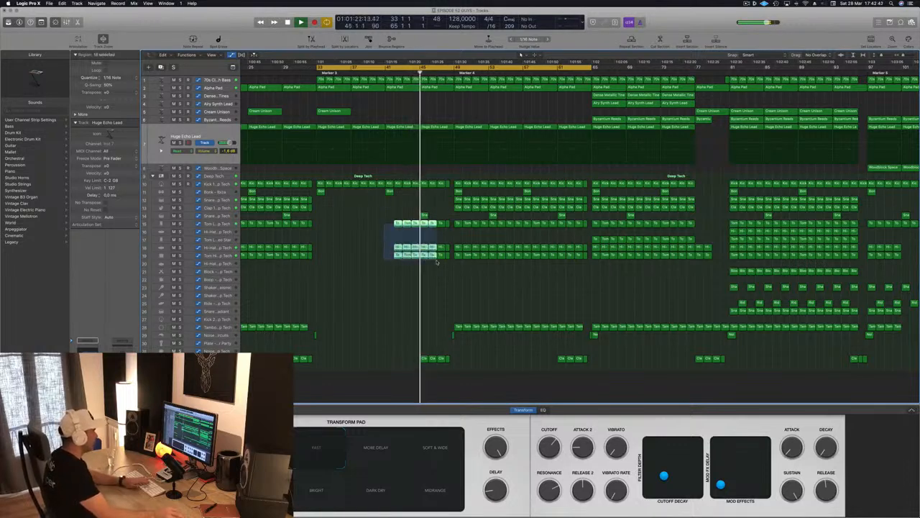
pyautogui.press('Delete')
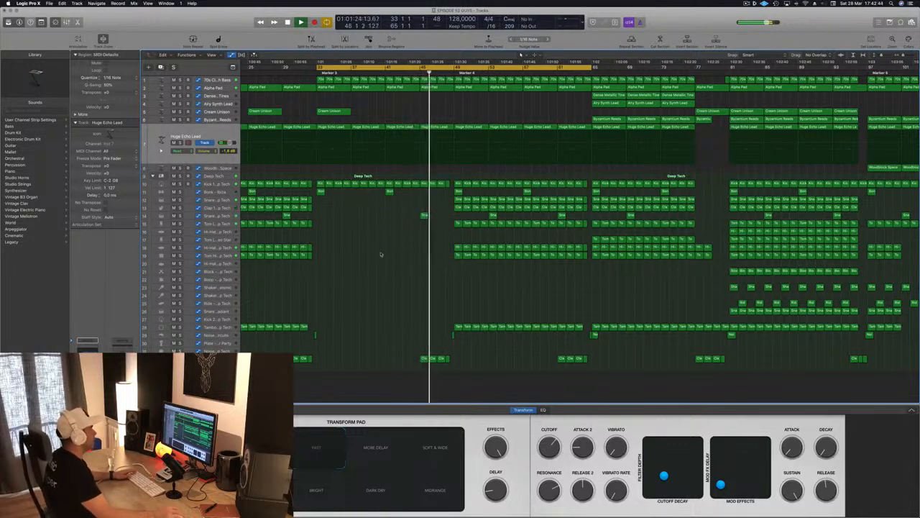
# Replay from bar 33 and record a Low Cut Filter sweep on the Deep Tech track across bars 41 to 49 in Touch mode.
pyautogui.press('Return')
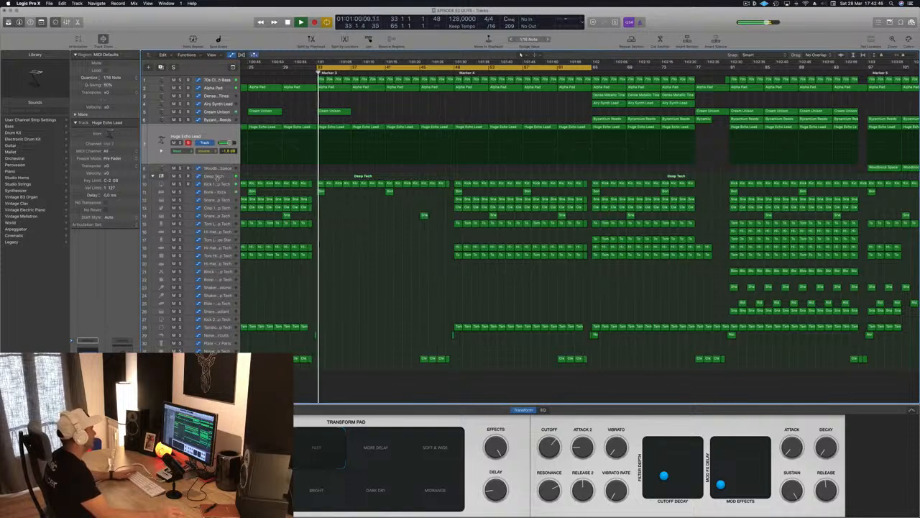
pyautogui.click(219, 175)
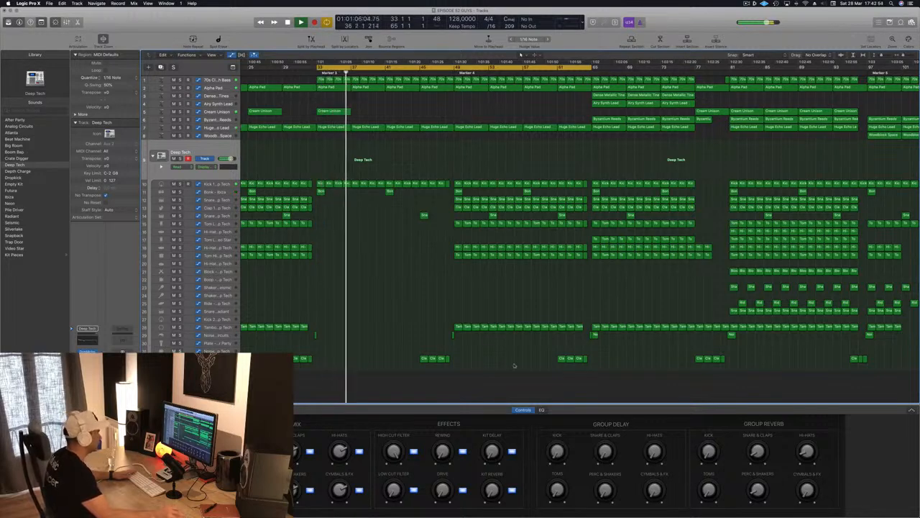
pyautogui.press('Return')
pyautogui.press('ctrl+shift+super+t')
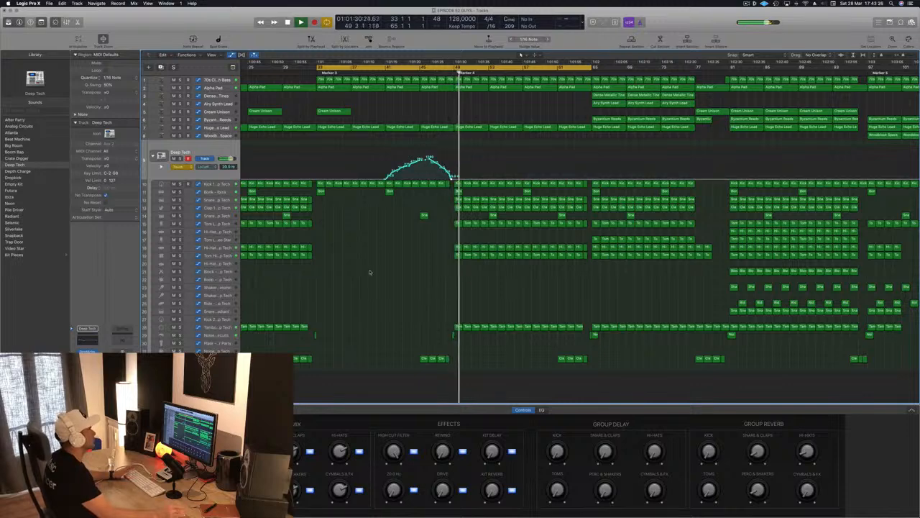
# Clear the recorded Low Cut Filter curve on Deep Tech and replace it with a simpler rise and dip between bars 41 and 49.
pyautogui.press('space')
pyautogui.press('space')
pyautogui.moveTo(388, 178); pyautogui.dragTo(456, 178)
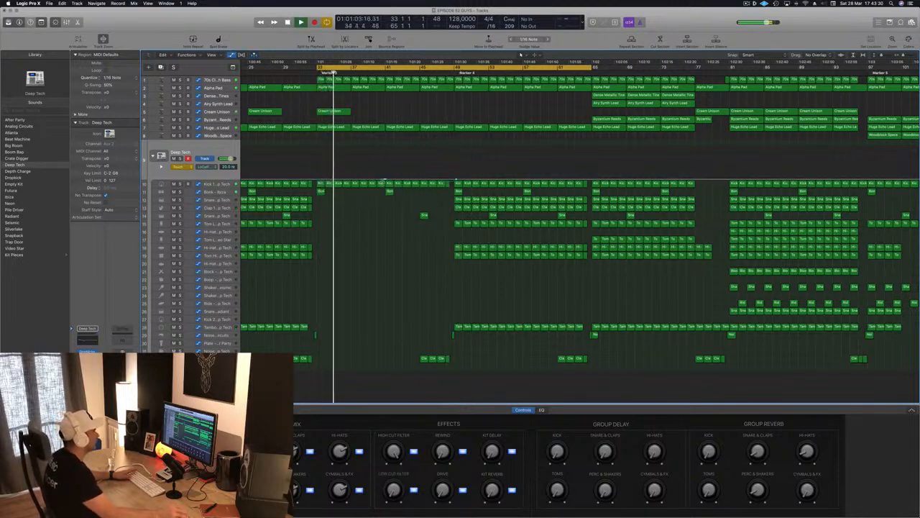
pyautogui.moveTo(385, 180); pyautogui.dragTo(447, 164)
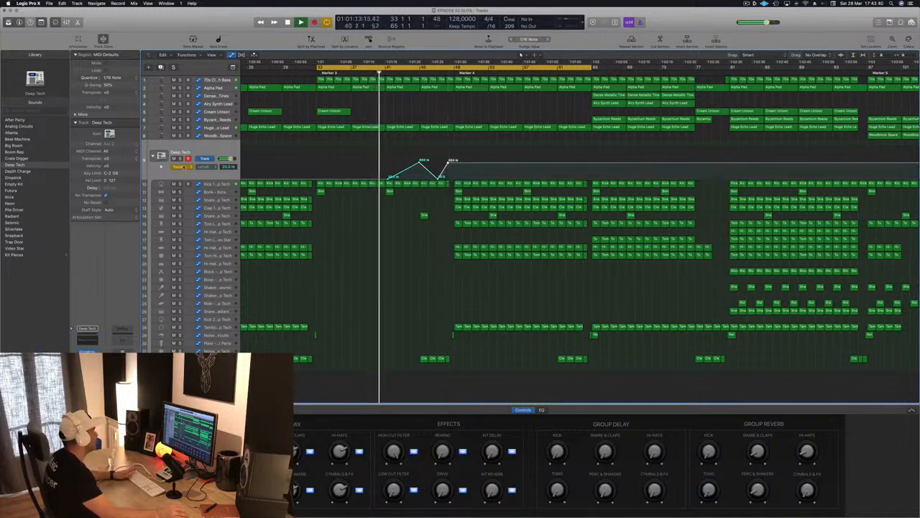
# Set Deep Tech's automation mode to Read and move the first Low Cut Filter point slightly earlier, to bar 41.
pyautogui.click(184, 167)
pyautogui.click(180, 164)
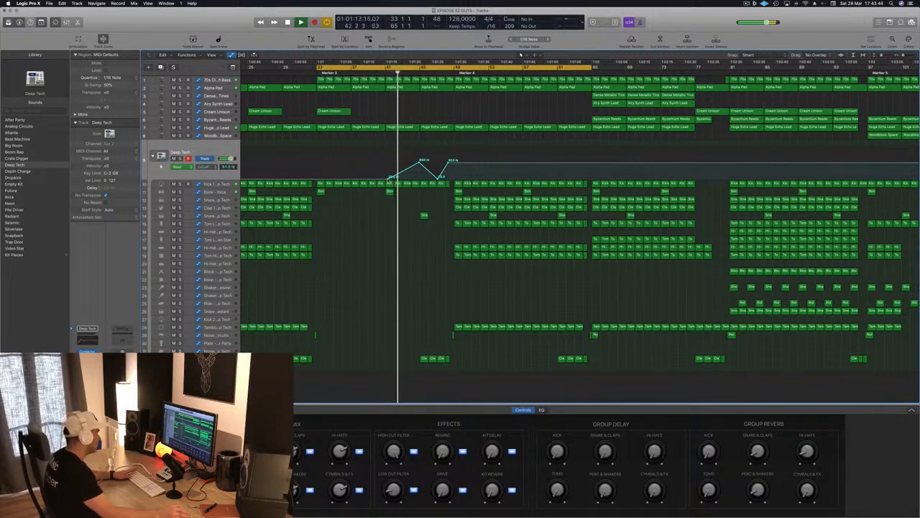
pyautogui.moveTo(389, 179); pyautogui.dragTo(386, 179)
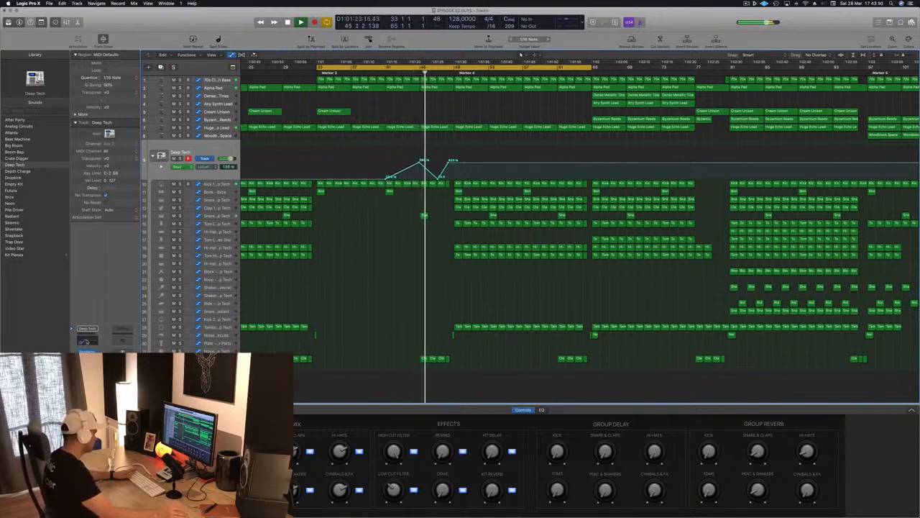
# Set the low cut in Deep Tech's Channel EQ to a 24 dB/Oct slope with a Q of 1.00 and close the EQ.
pyautogui.click(87, 339)
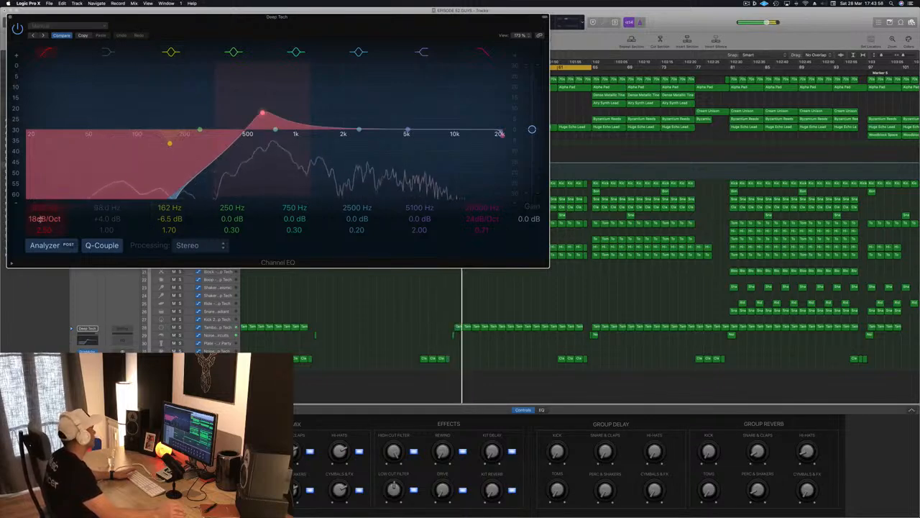
pyautogui.moveTo(39, 218); pyautogui.dragTo(44, 208)
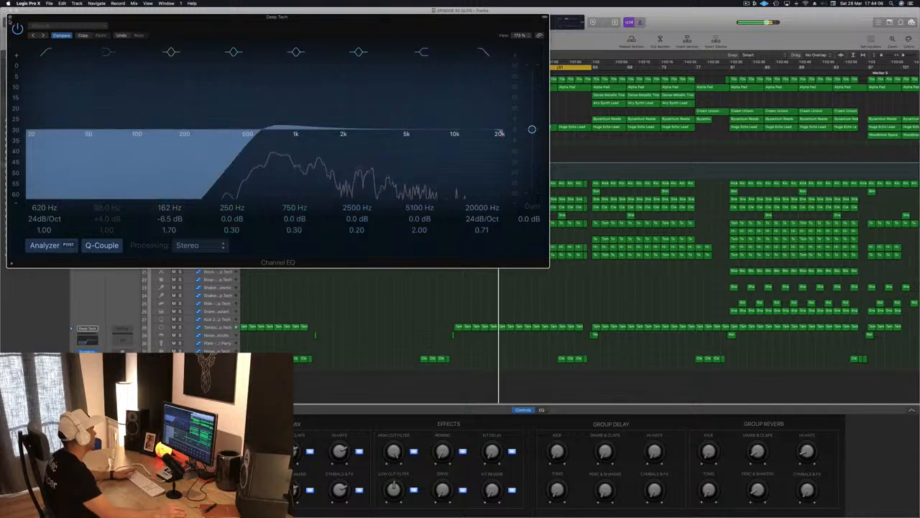
pyautogui.click(10, 17)
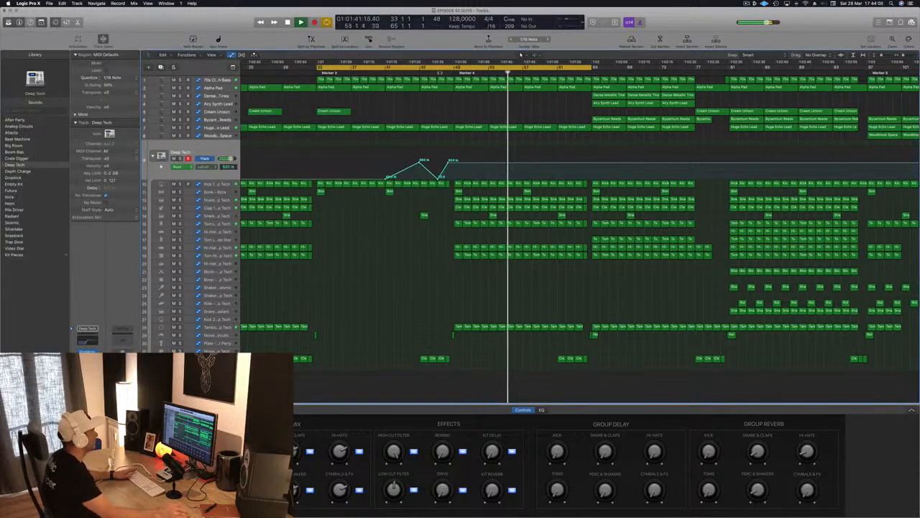
# Drop Deep Tech's Low Cut Filter curve back to 20 Hz at bar 49, replay from bar 33 and save the project.
pyautogui.click(436, 66)
pyautogui.moveTo(454, 164); pyautogui.dragTo(453, 179)
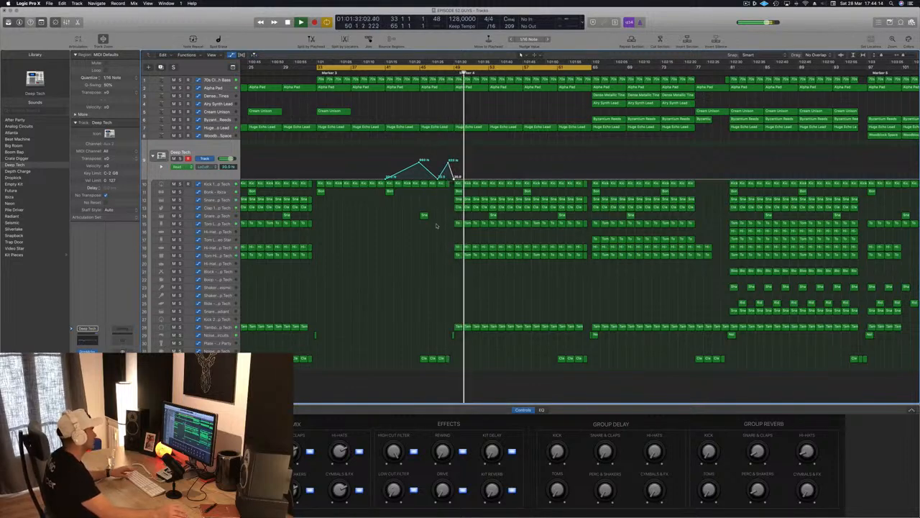
pyautogui.press('super+Left')
pyautogui.press('super+Left')
pyautogui.press('super+Left')
pyautogui.press('super+Left')
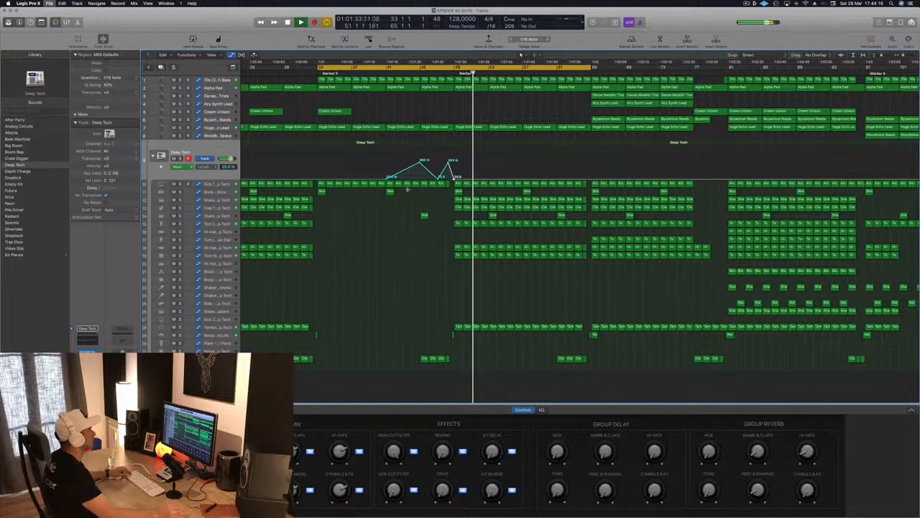
pyautogui.press('space')
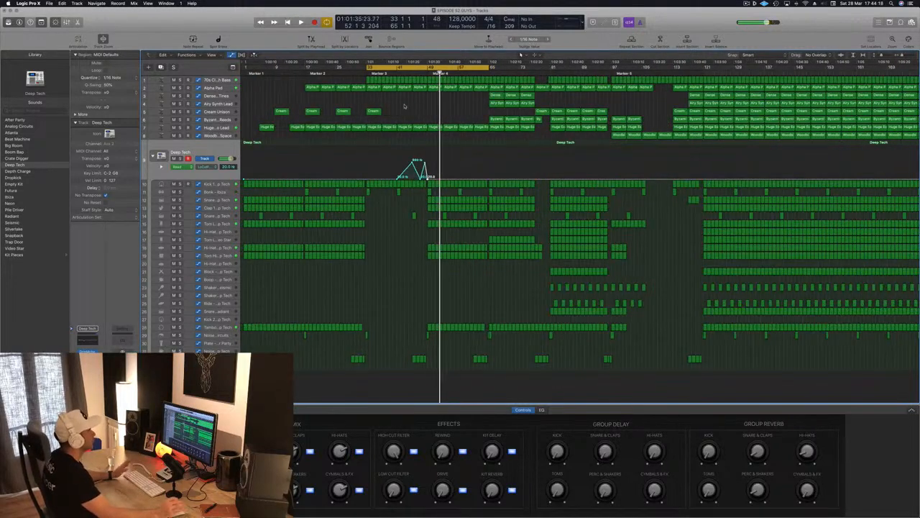
pyautogui.press('space')
pyautogui.press('super+s')
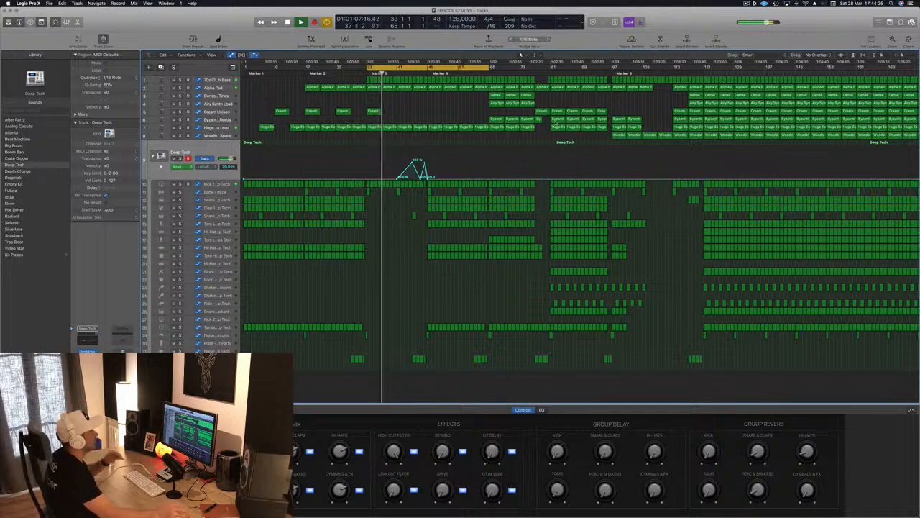
# Copy the Cream Union region from around bar 77 to bars 41 and 45.
pyautogui.click(540, 111)
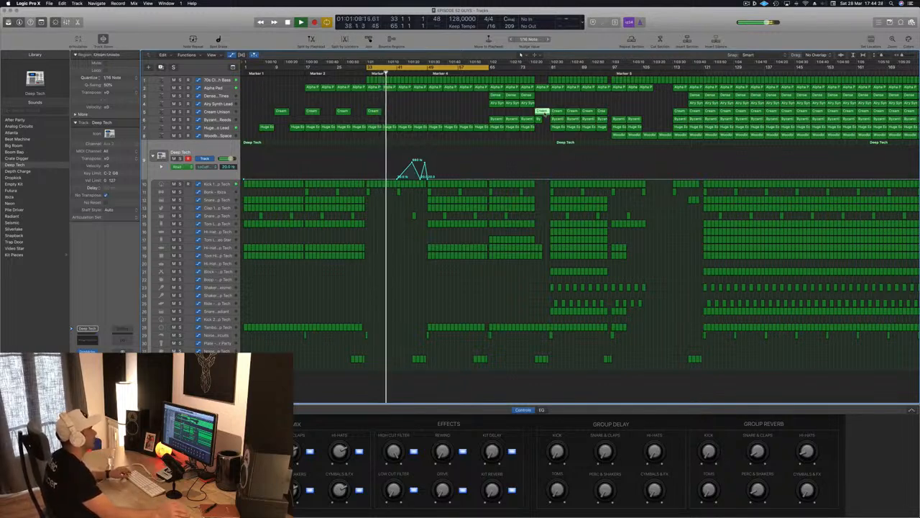
pyautogui.moveTo(542, 113); pyautogui.dragTo(420, 112)
pyautogui.click(453, 105)
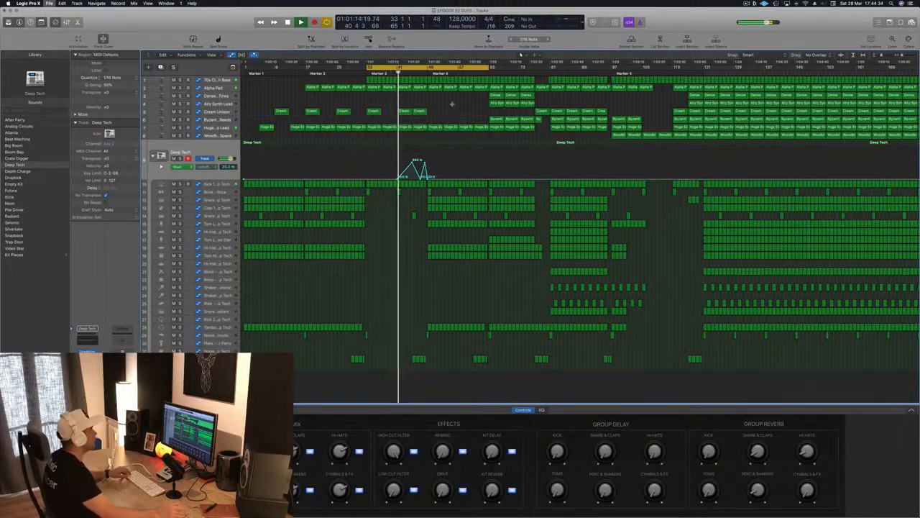
# Try extending the Cream Union part by copying its regions at bars 41 and 45 to bar 49.
pyautogui.scroll(3, 470, 112)
pyautogui.scroll(-5, 470, 111)
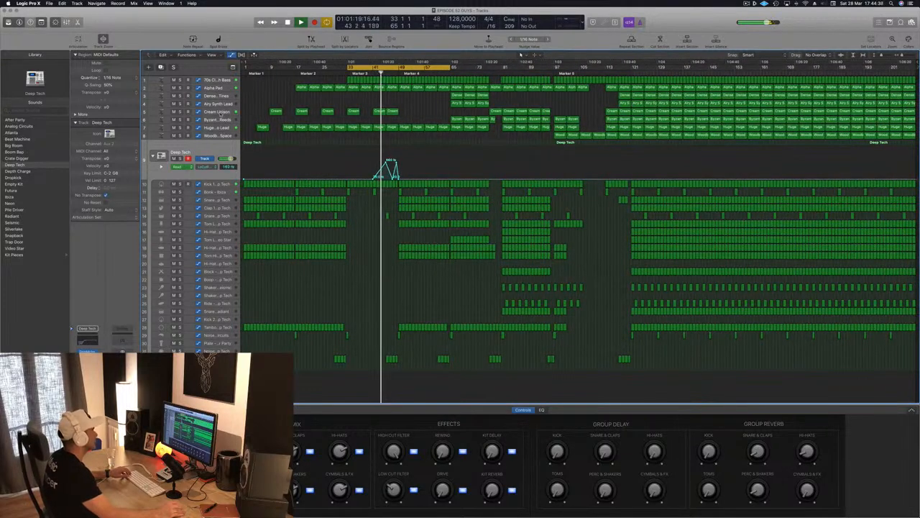
pyautogui.click(216, 112)
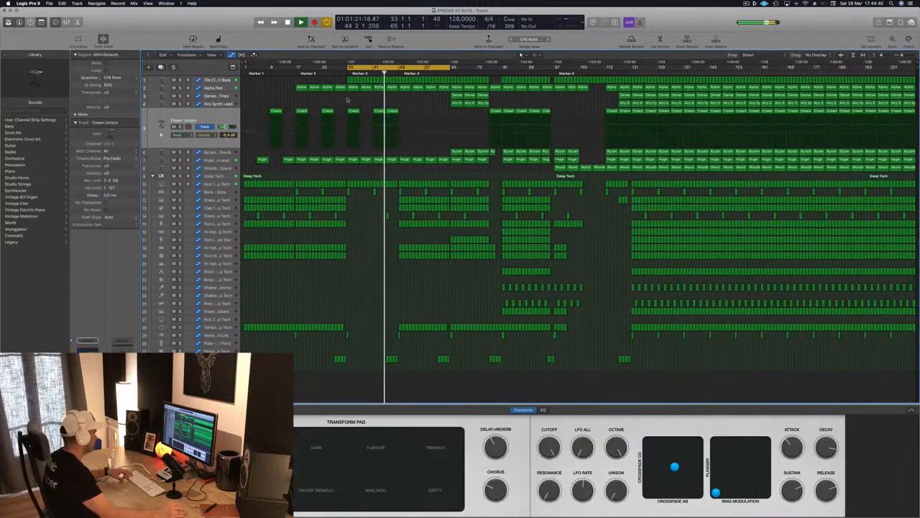
pyautogui.scroll(2, 421, 105)
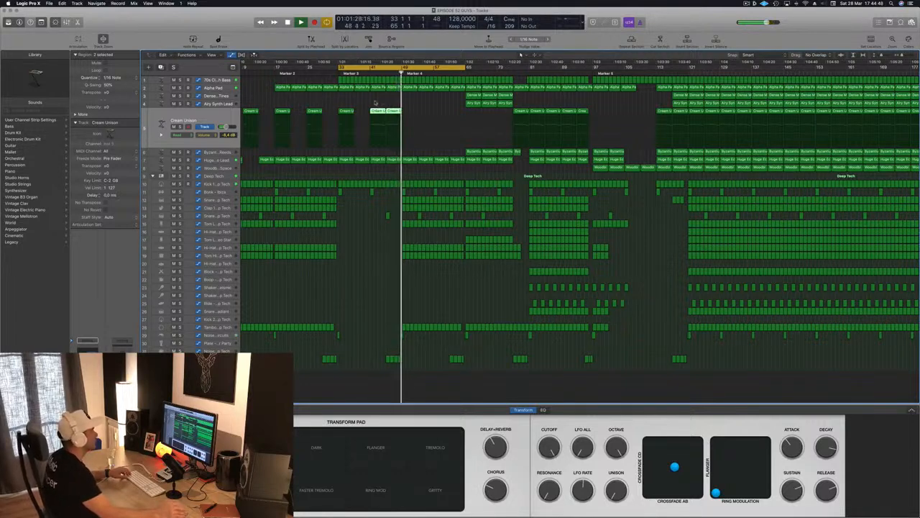
pyautogui.moveTo(393, 117); pyautogui.dragTo(408, 118)
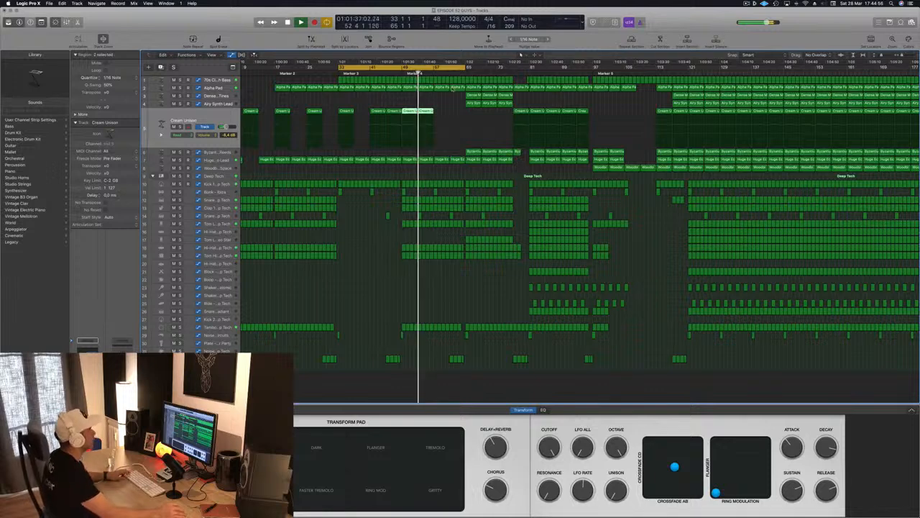
# Move the Dense Metallic Tines and Airy Synth Lead regions from bar 65 to start at bar 49.
pyautogui.moveTo(494, 99); pyautogui.dragTo(405, 95)
pyautogui.press('super+Left')
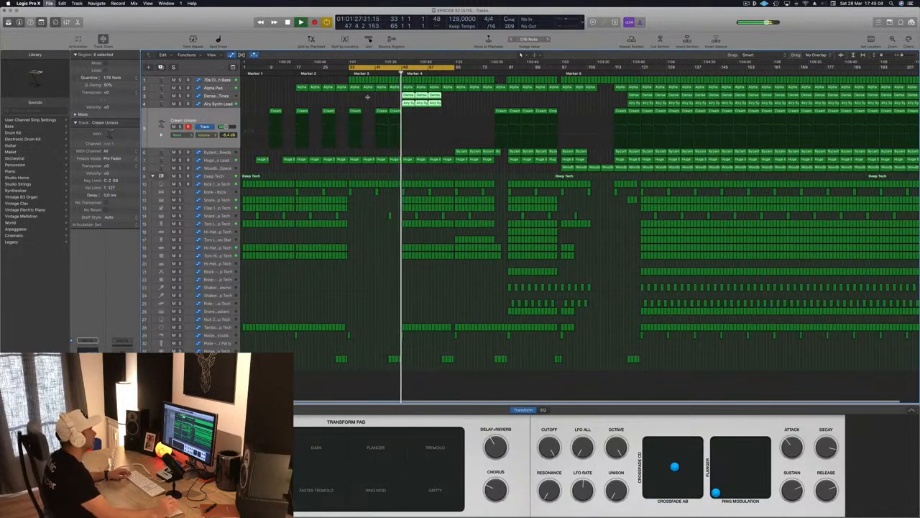
pyautogui.press('super+Left')
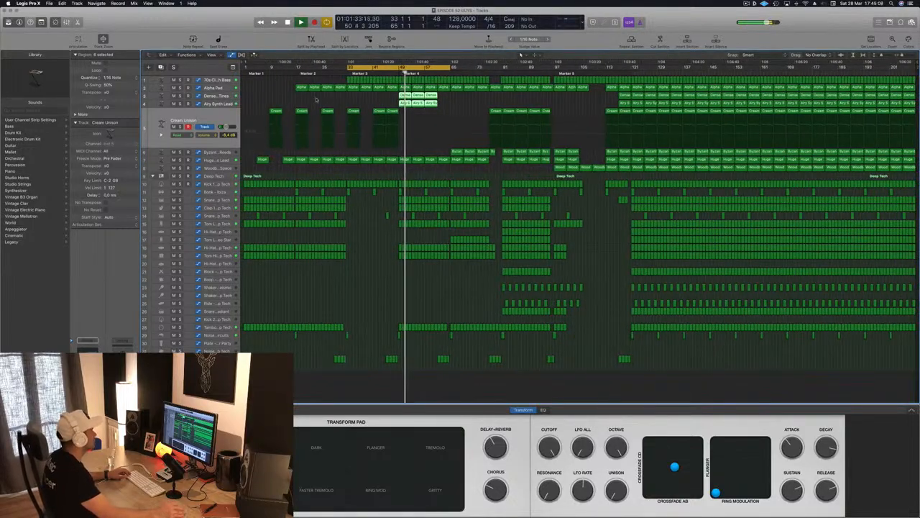
# Audition Dense Metallic Tines and Airy Synth Lead solo in turn and lower Airy Synth Lead's volume to about -11.8 dB.
pyautogui.click(206, 96)
pyautogui.press('s')
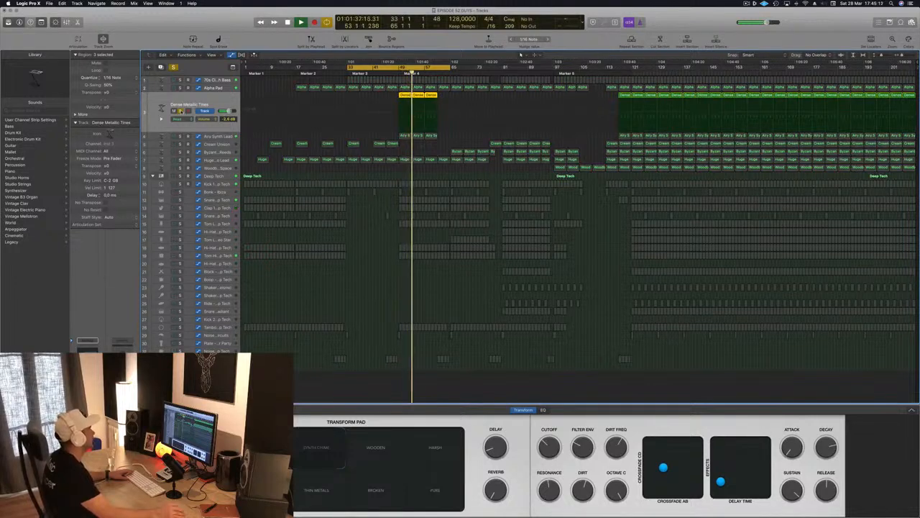
pyautogui.press('s')
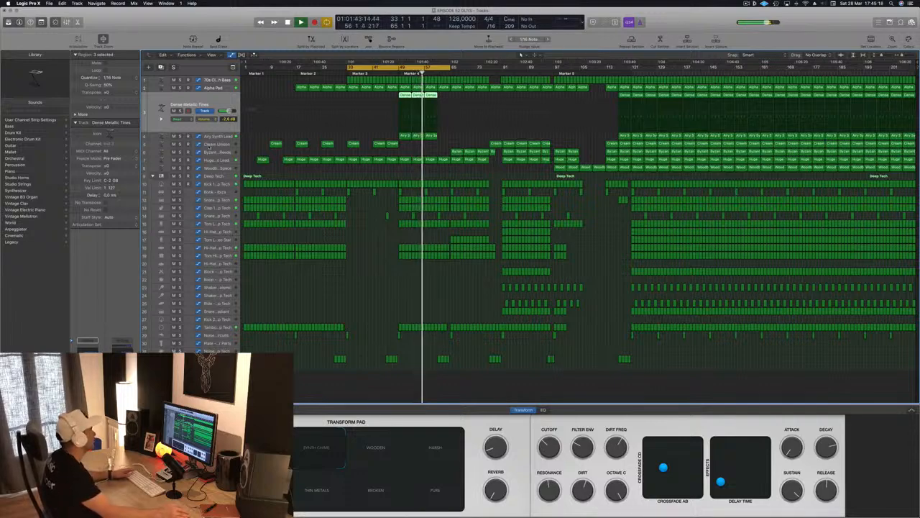
pyautogui.press('Down')
pyautogui.press('s')
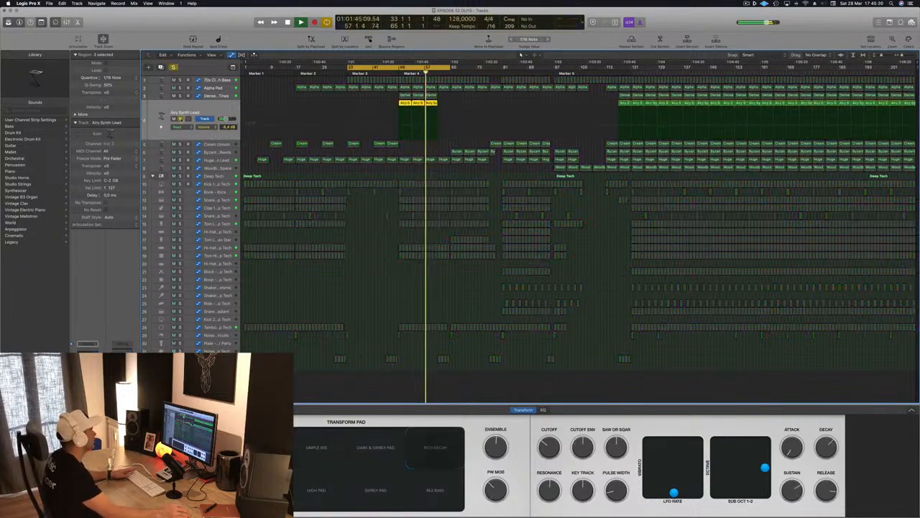
pyautogui.press('s')
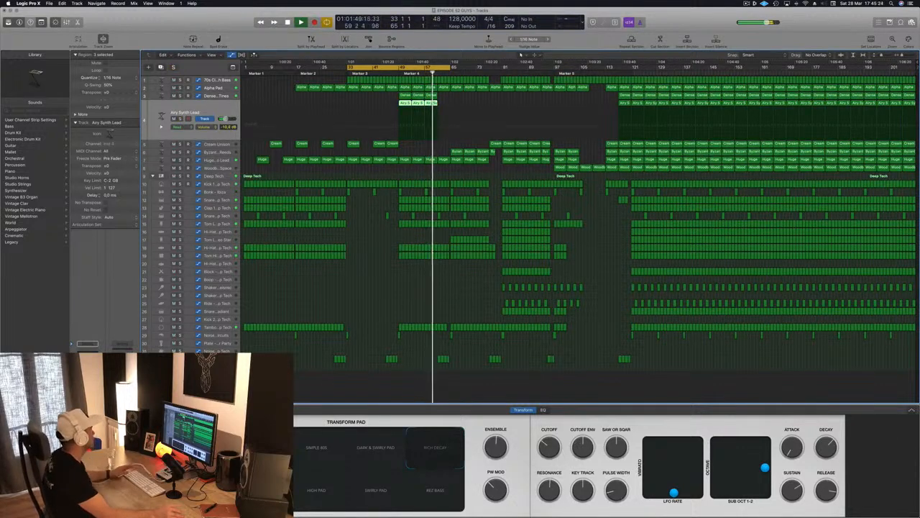
# Copy the three Dense Metallic Tines and three Airy Synth Lead regions so they repeat from bar 61.
pyautogui.click(367, 305)
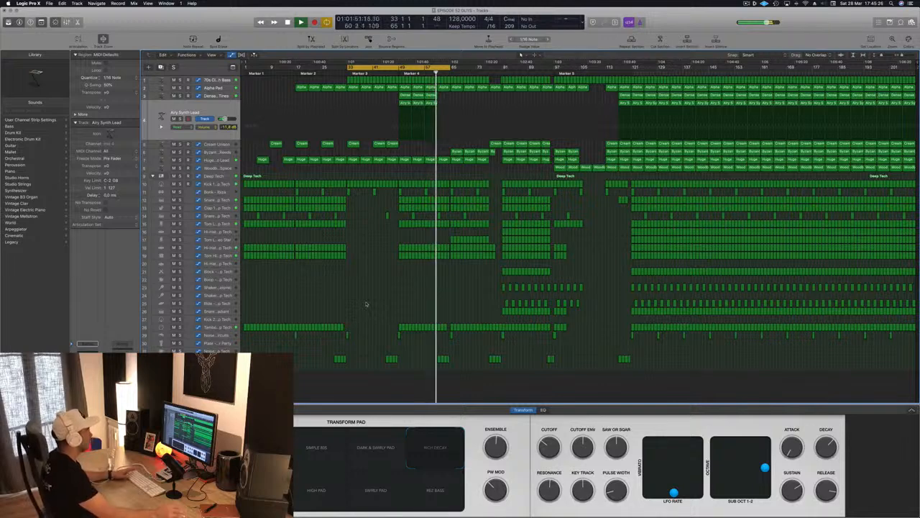
pyautogui.moveTo(448, 96)
pyautogui.mouseDown()
pyautogui.moveTo(401, 105)
pyautogui.moveTo(455, 102)
pyautogui.moveTo(444, 103)
pyautogui.mouseUp()
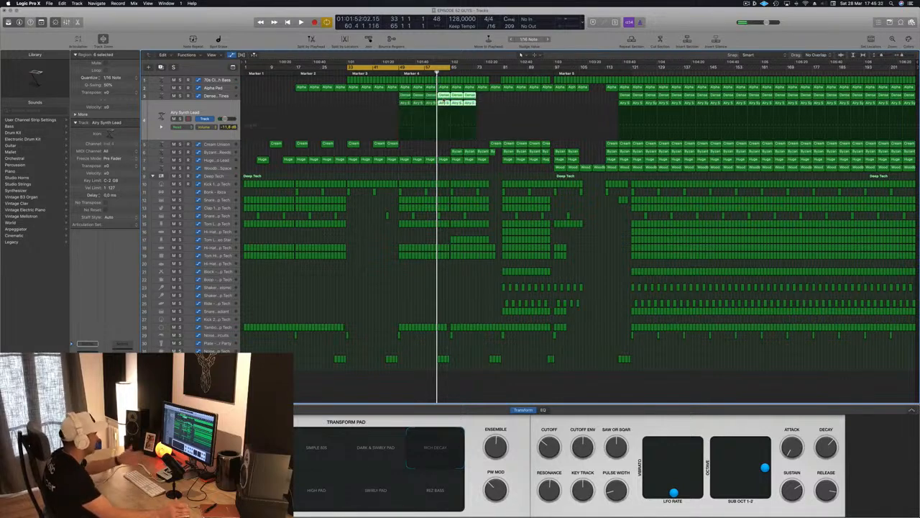
pyautogui.click(387, 96)
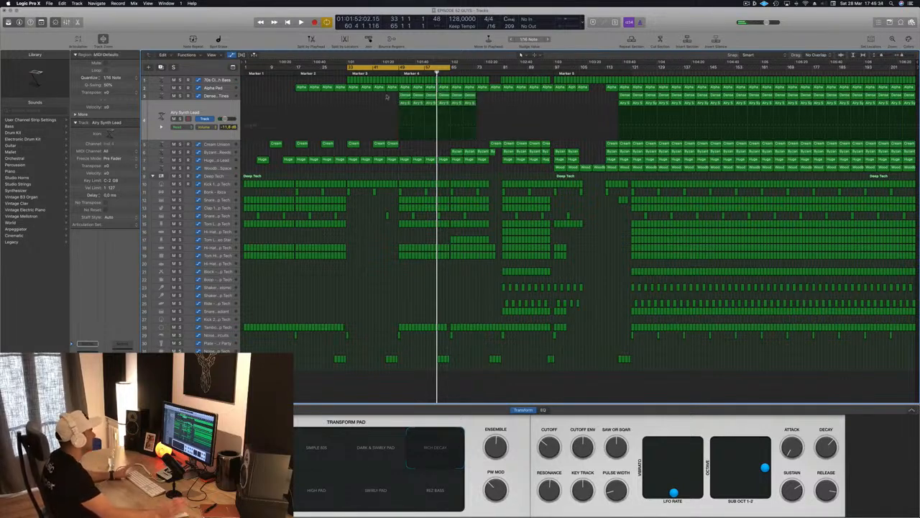
# Set the cycle range from bar 49 to about bar 76 and start playback from bar 49.
pyautogui.press('Return')
pyautogui.press('c')
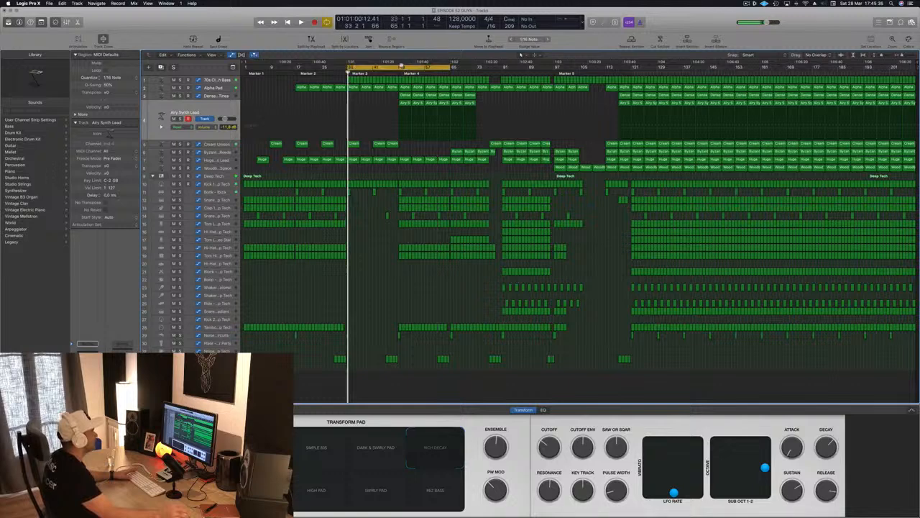
pyautogui.moveTo(402, 67); pyautogui.dragTo(487, 72)
pyautogui.press('space')
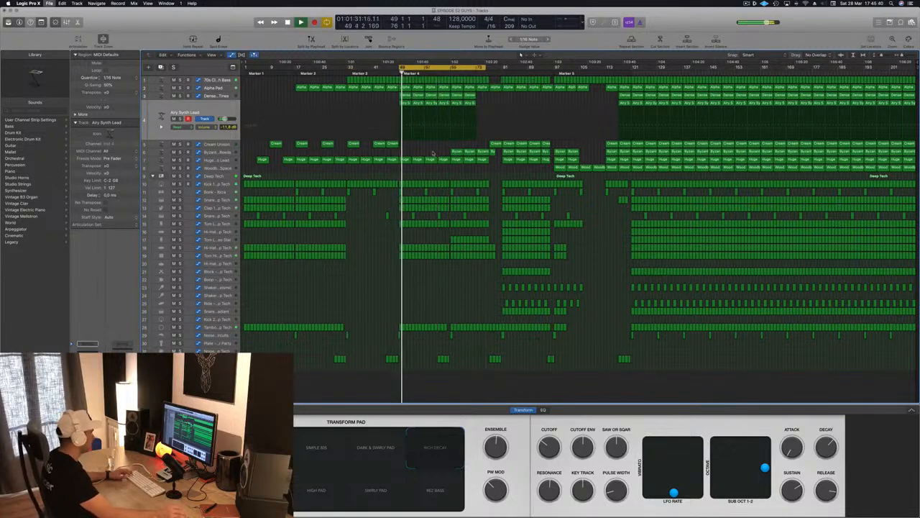
# Listen through bars 49 to 65 and examine the arrangement around the Byzantium Reeds entry at bar 65.
pyautogui.scroll(1, 442, 167)
pyautogui.scroll(1, 442, 167)
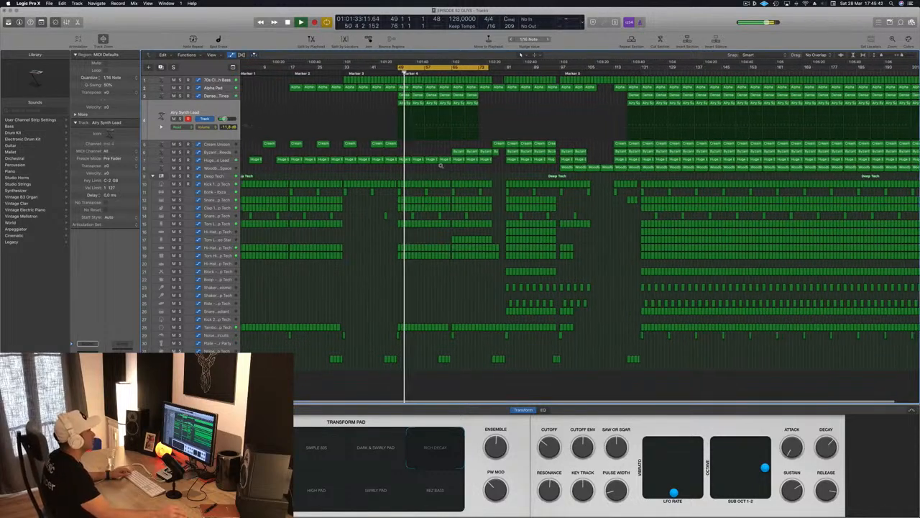
pyautogui.scroll(-2, 443, 166)
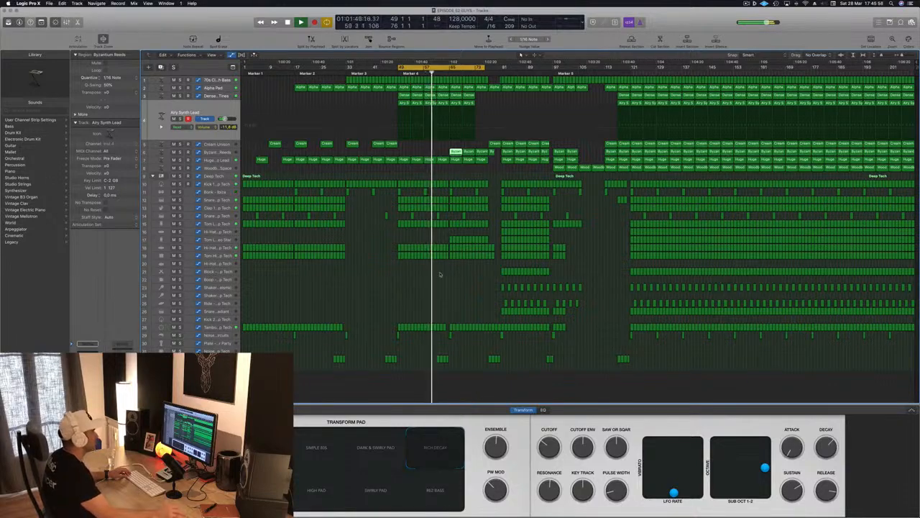
pyautogui.scroll(3, 455, 160)
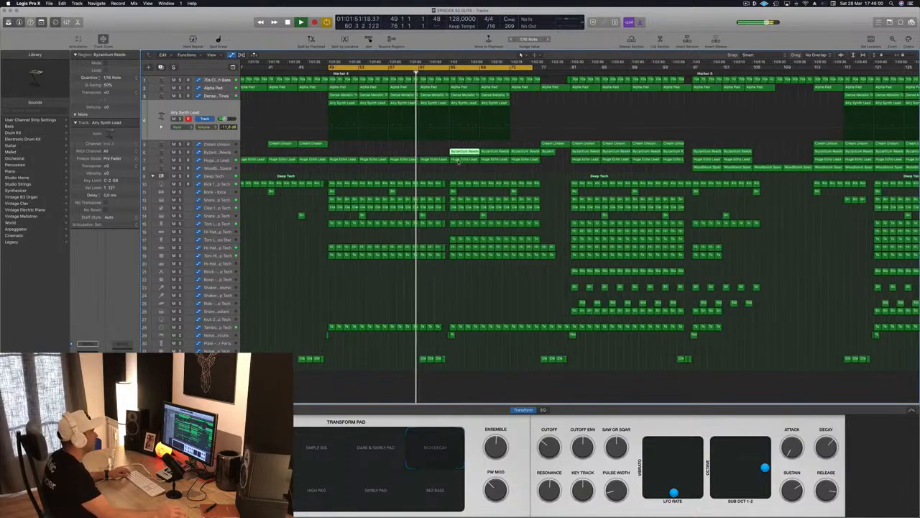
pyautogui.scroll(-2, 458, 161)
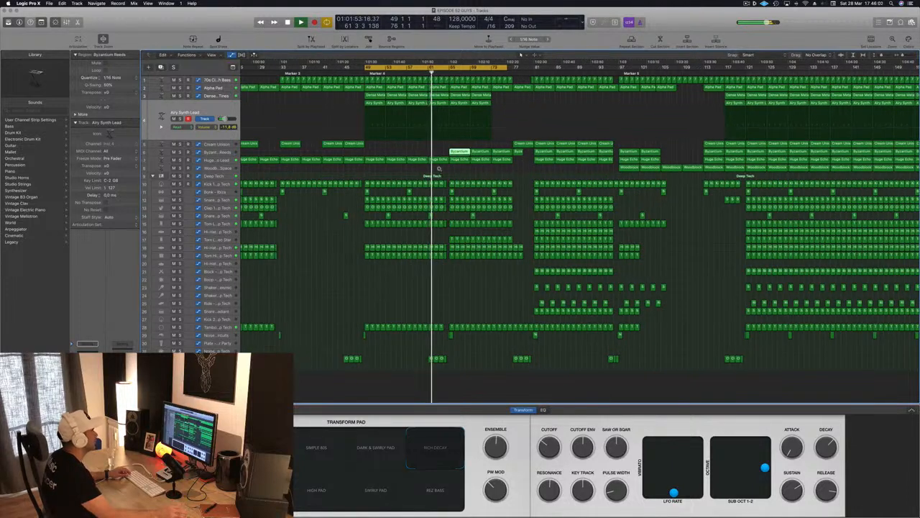
pyautogui.scroll(-2, 440, 169)
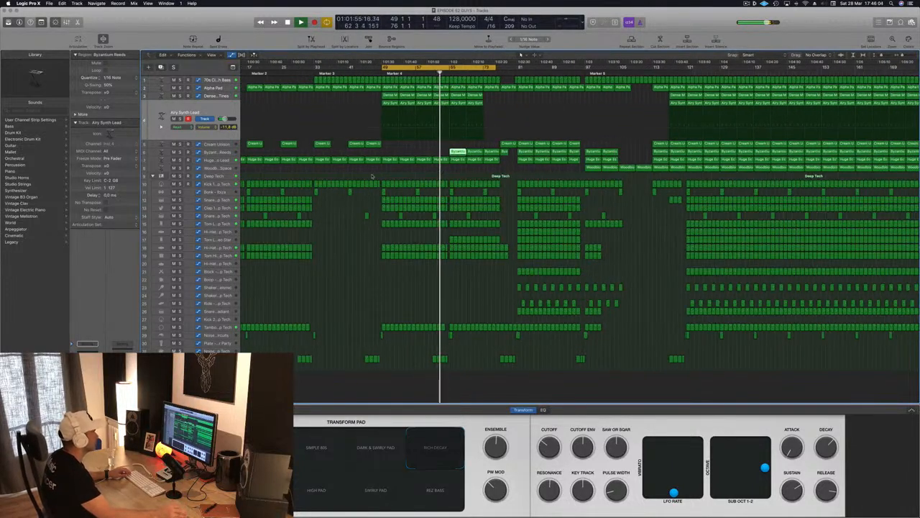
pyautogui.scroll(2, 372, 175)
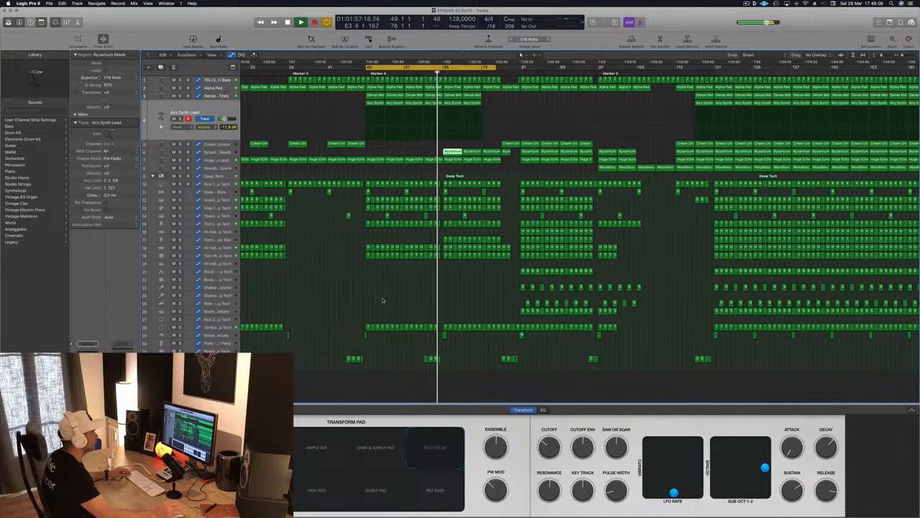
pyautogui.scroll(3, 382, 300)
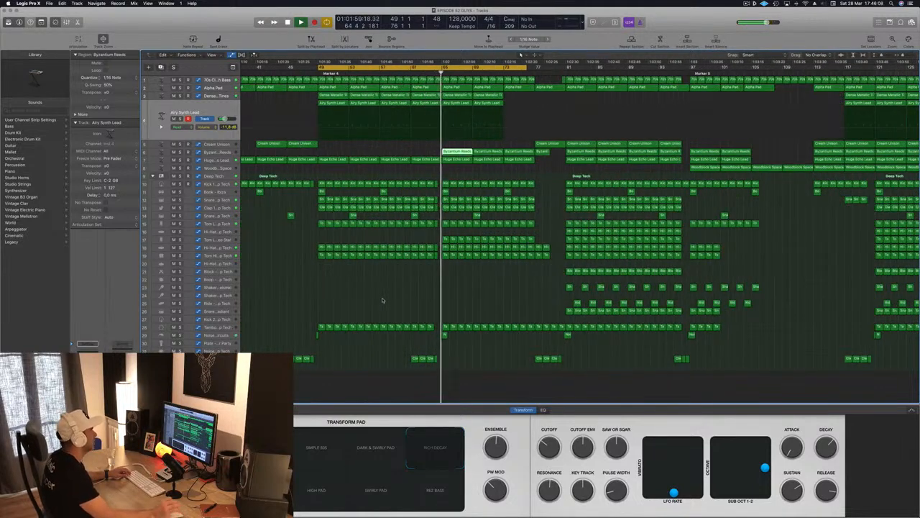
pyautogui.scroll(-1, 309, 210)
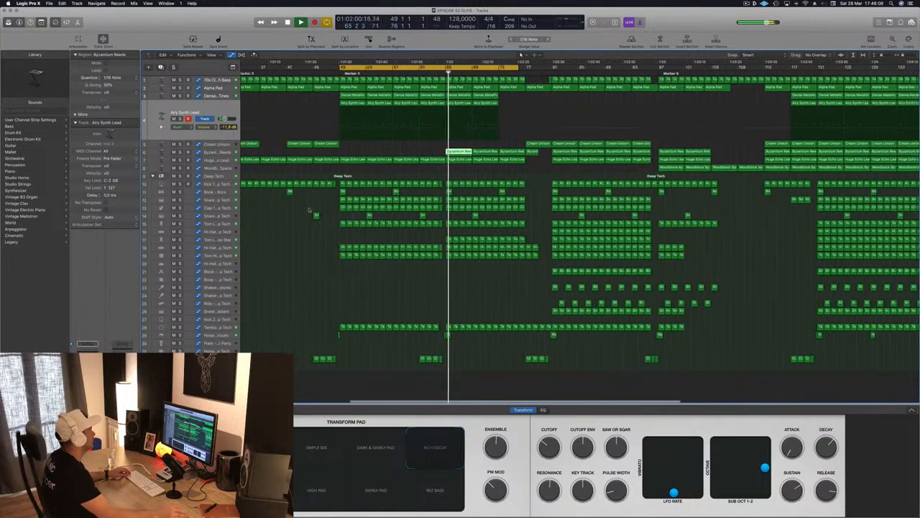
# Replay the section with the Byzantium Reeds track selected and audition that track solo for a moment.
pyautogui.click(222, 153)
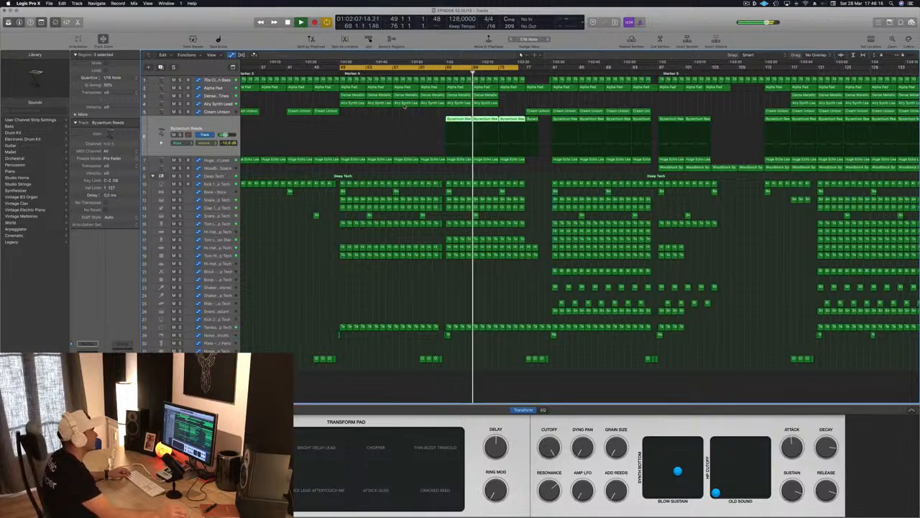
pyautogui.press('super+Left')
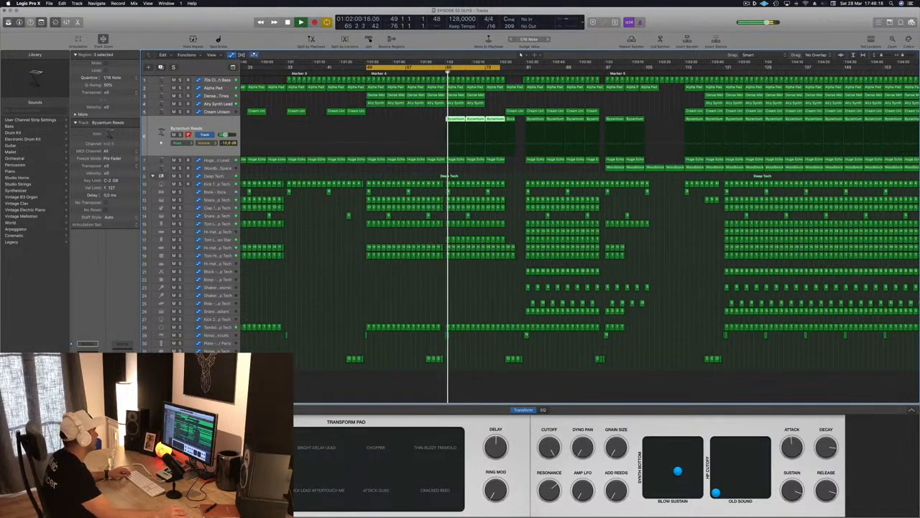
pyautogui.click(180, 135)
pyautogui.click(181, 135)
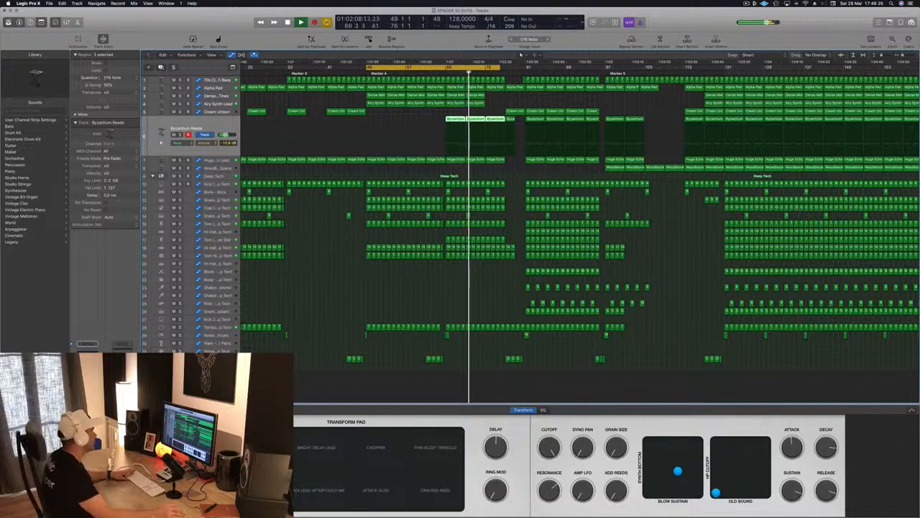
# Open the Compressor on Byzantium Reeds, place its window clear of the track headers, and briefly solo track 17 to hear it alone.
pyautogui.click(88, 393)
pyautogui.moveTo(209, 19); pyautogui.dragTo(345, 137)
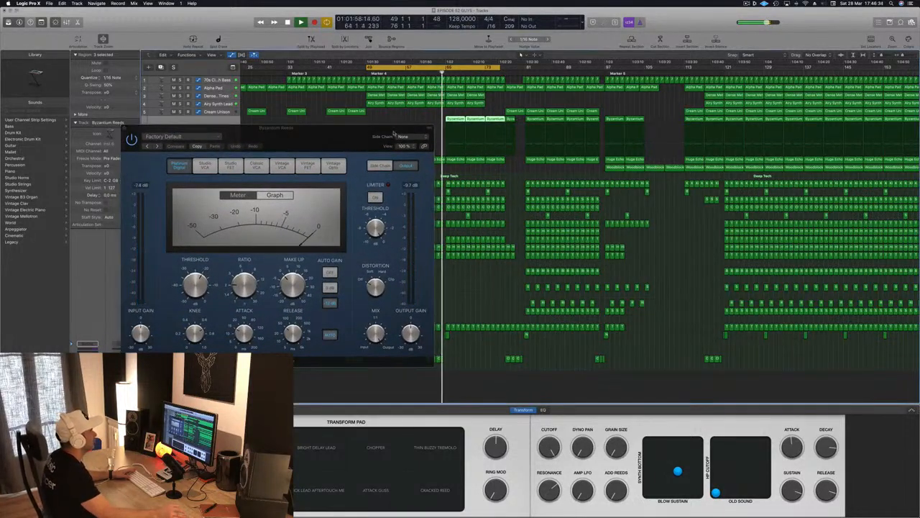
pyautogui.moveTo(346, 138); pyautogui.dragTo(793, 327)
pyautogui.click(180, 239)
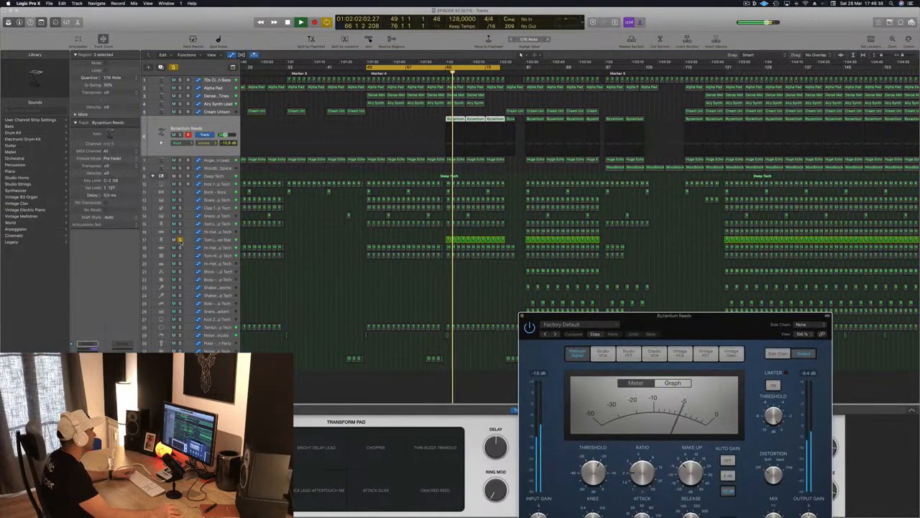
pyautogui.click(180, 240)
pyautogui.moveTo(718, 324); pyautogui.dragTo(744, 150)
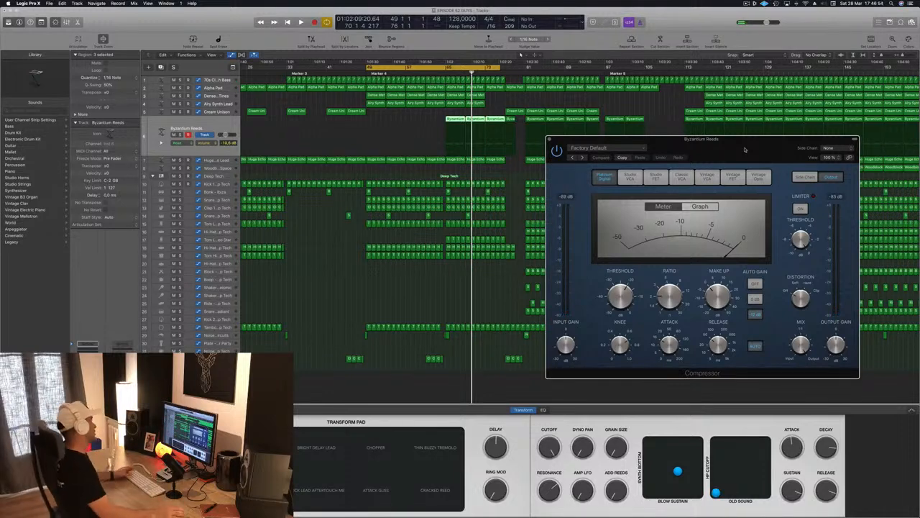
# Shift the Byzantium Reeds Compressor window clear of the arrangement, play the cycle from bar 49 and clear the region selection.
pyautogui.moveTo(723, 140); pyautogui.dragTo(774, 111)
pyautogui.press('space')
pyautogui.click(381, 148)
pyautogui.click(405, 300)
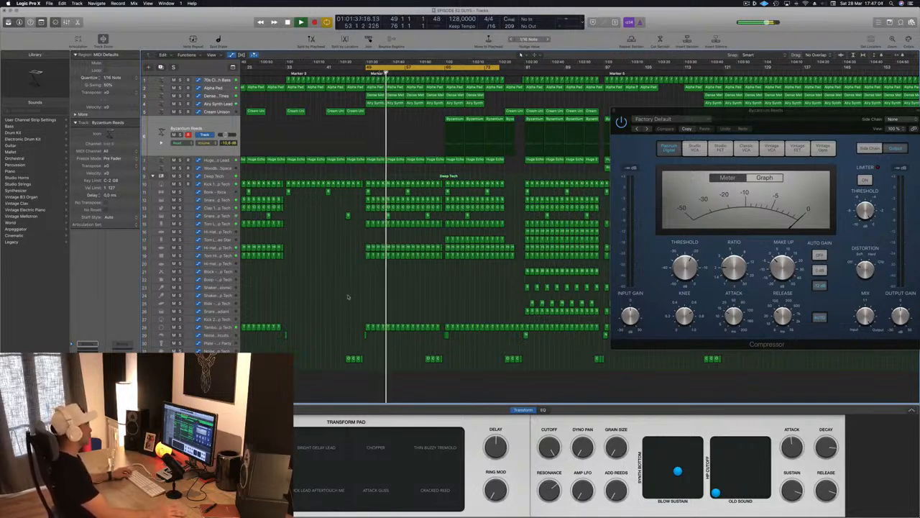
# Place copies of the Clap 2 - Deep Tech region from the song's start at bar 49 and bar 77.
pyautogui.press('super+Right')
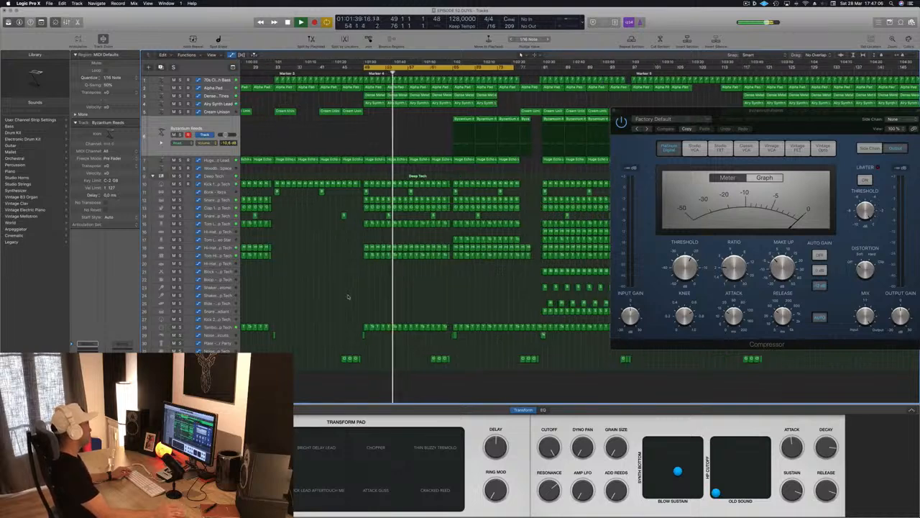
pyautogui.press('super+Left')
pyautogui.press('super+Left')
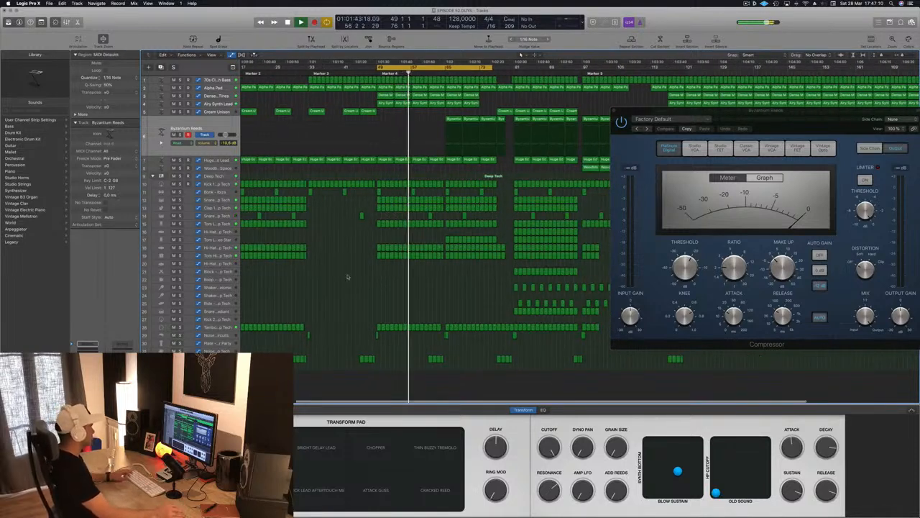
pyautogui.hscroll(-1, 351, 277)
pyautogui.hscroll(-5, 351, 277)
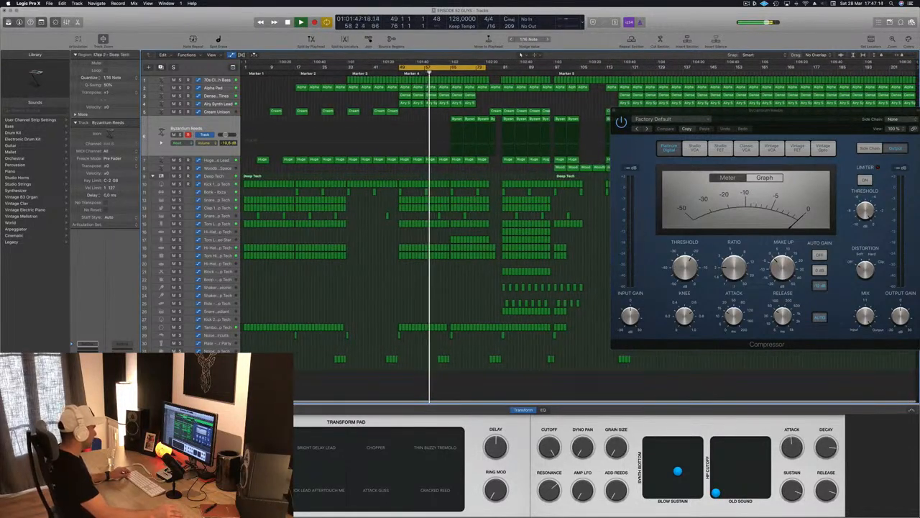
pyautogui.moveTo(245, 360); pyautogui.dragTo(400, 367)
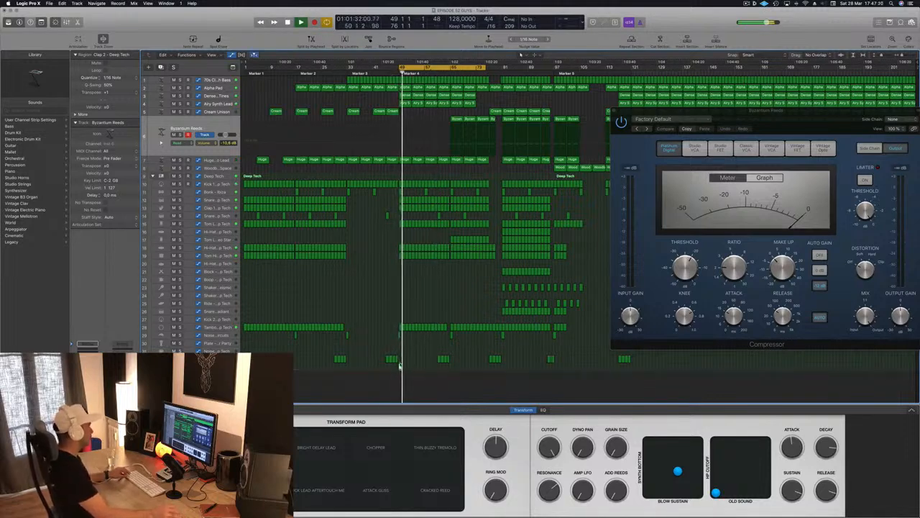
pyautogui.moveTo(399, 366); pyautogui.dragTo(494, 372)
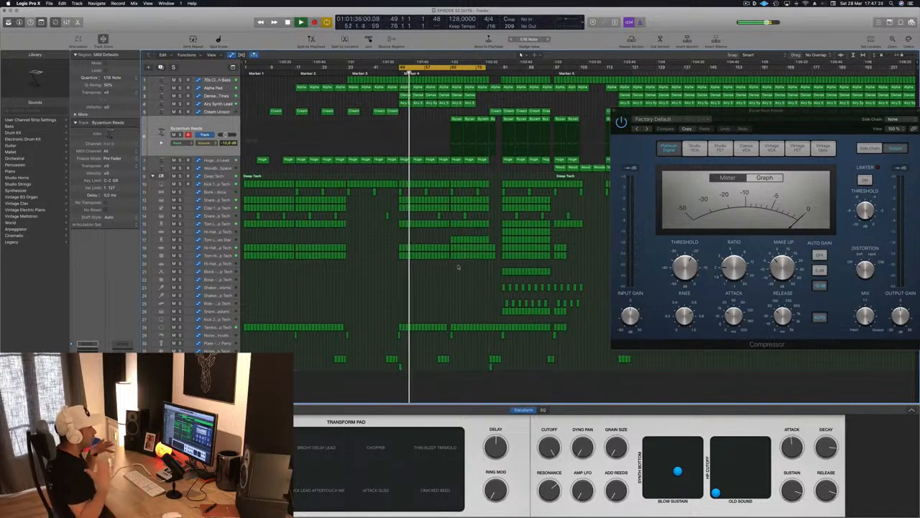
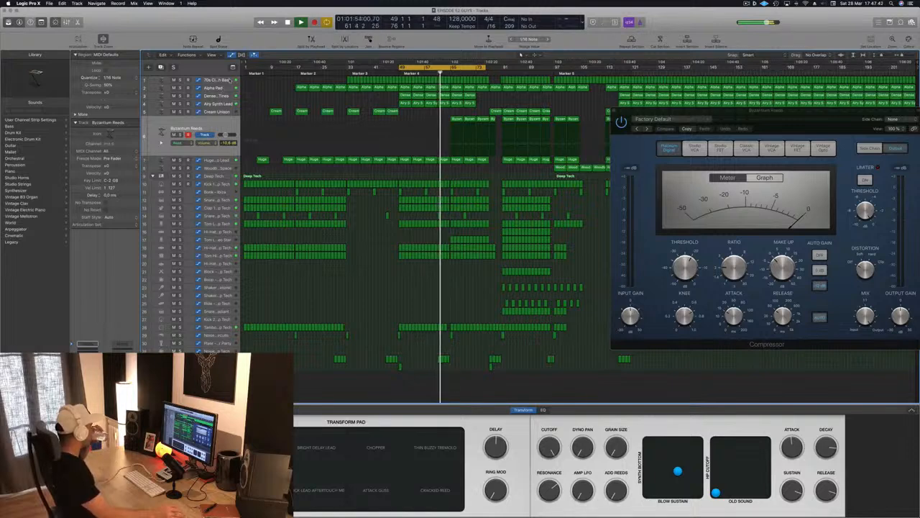
# Replay from just before bar 65 with the 70s Classic Synth Bass selected, and return to Byzantium Reeds with its Compressor in view.
pyautogui.click(230, 78)
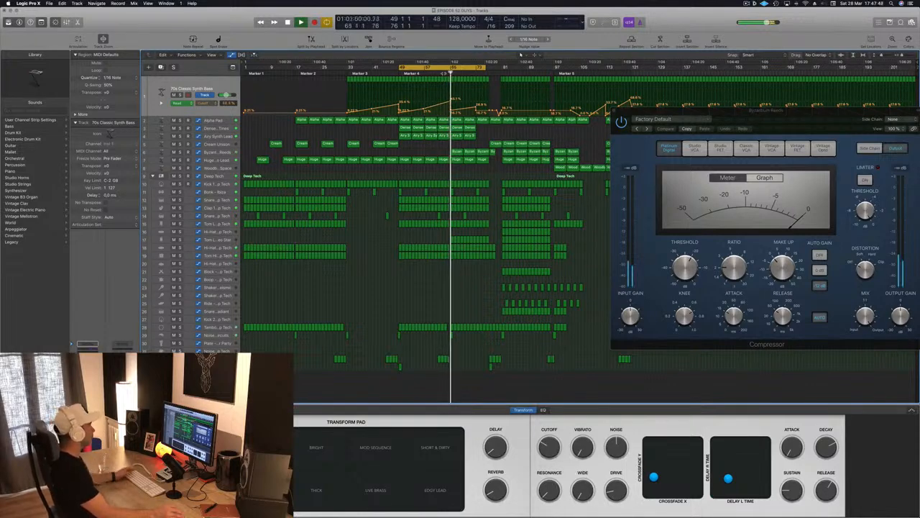
pyautogui.click(443, 73)
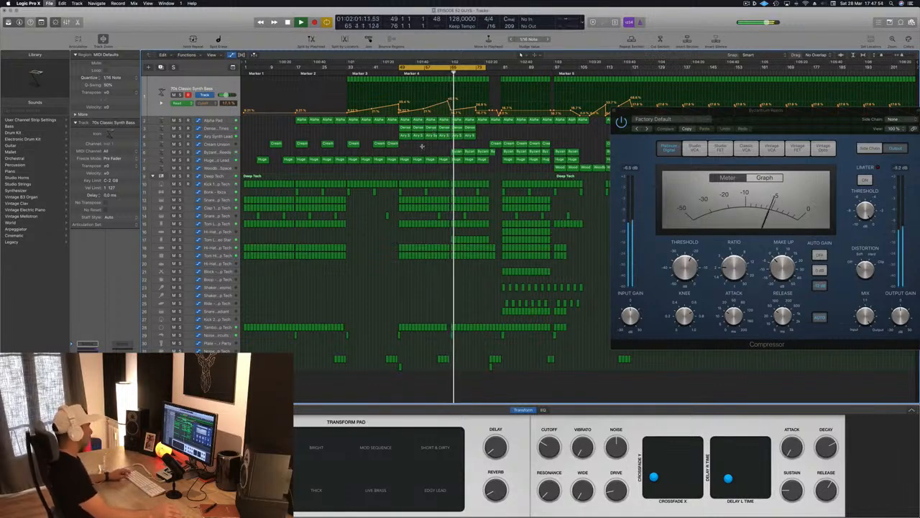
pyautogui.click(214, 151)
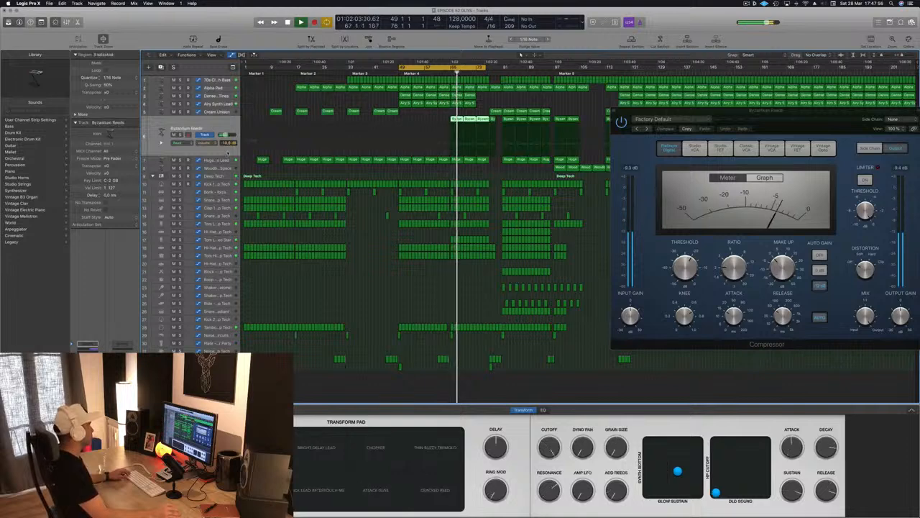
pyautogui.press('v')
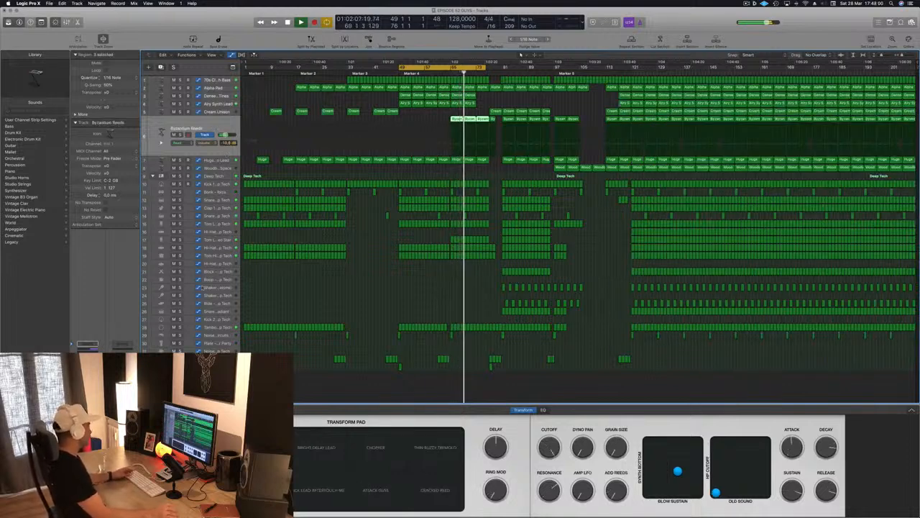
pyautogui.press('v')
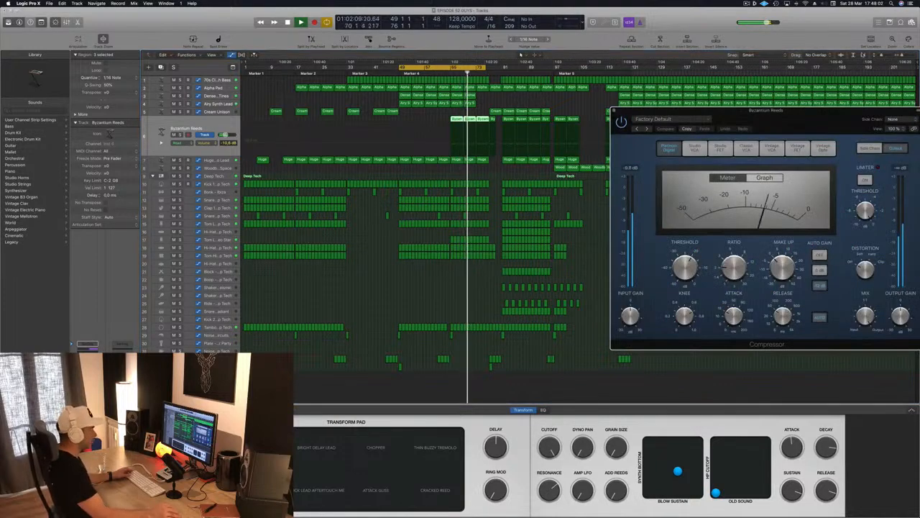
# Sidechain the Byzantium Reeds Compressor to Bus 13, with a 3.0 ms attack and a ratio of 4.7:1.
pyautogui.moveTo(841, 116); pyautogui.dragTo(635, 124)
pyautogui.click(680, 132)
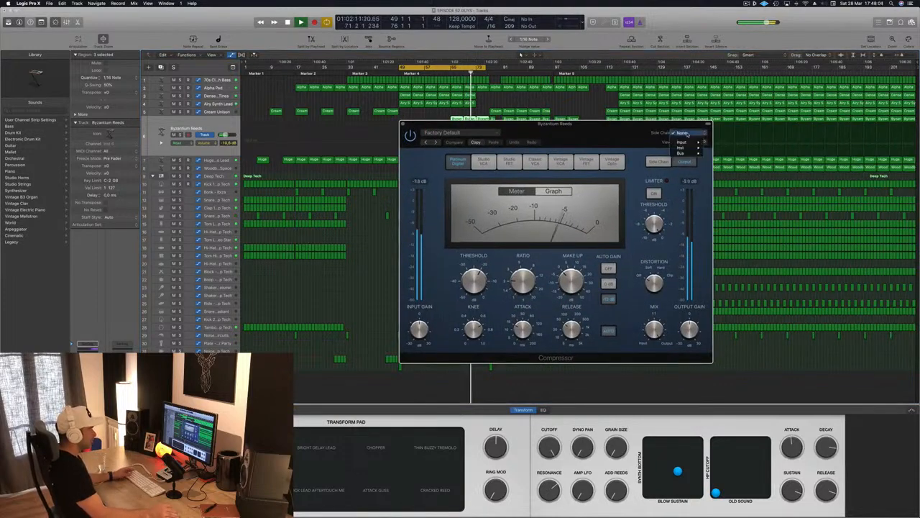
pyautogui.moveTo(690, 154)
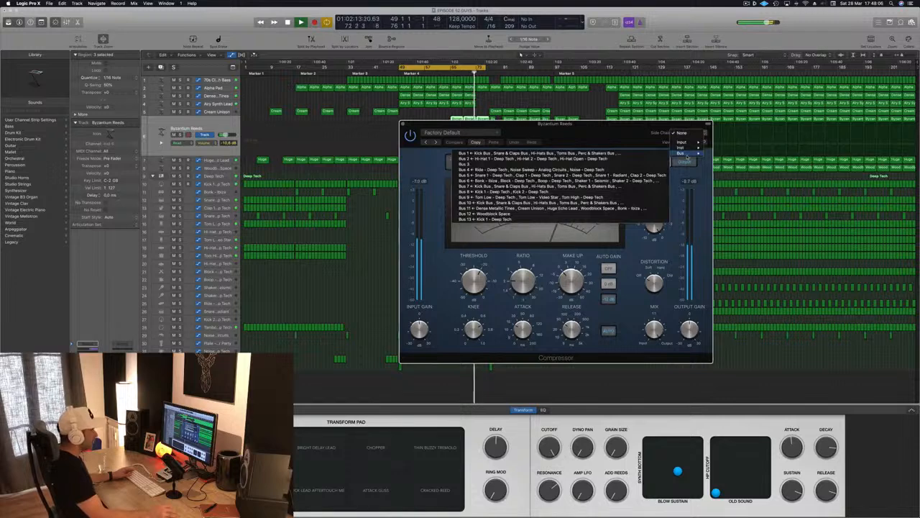
pyautogui.click(496, 218)
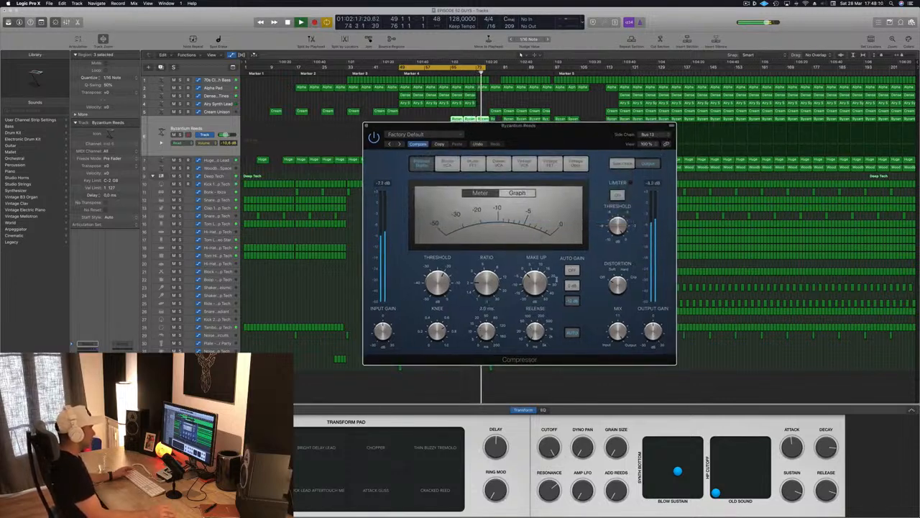
pyautogui.moveTo(492, 267); pyautogui.dragTo(493, 258)
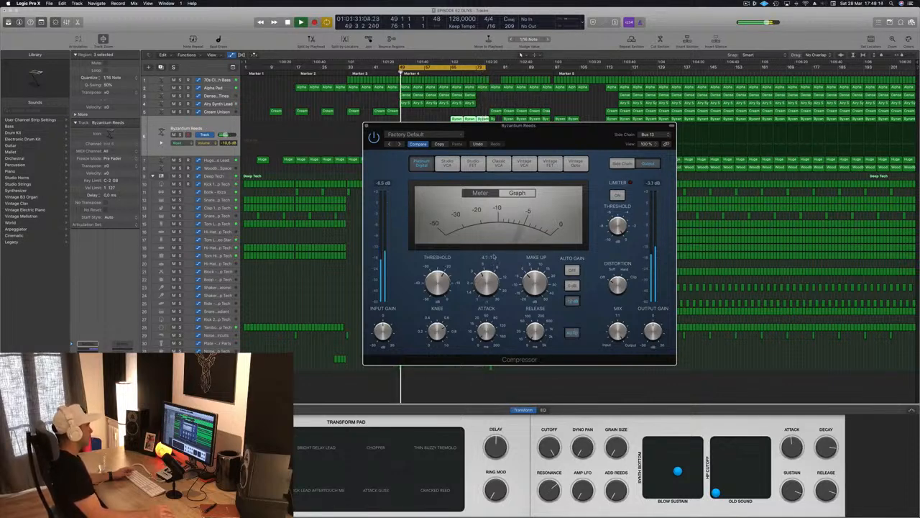
# Move the cycle range to span bar 65 to about bar 92, play it, and put the Compressor window out of view.
pyautogui.moveTo(611, 123); pyautogui.dragTo(824, 112)
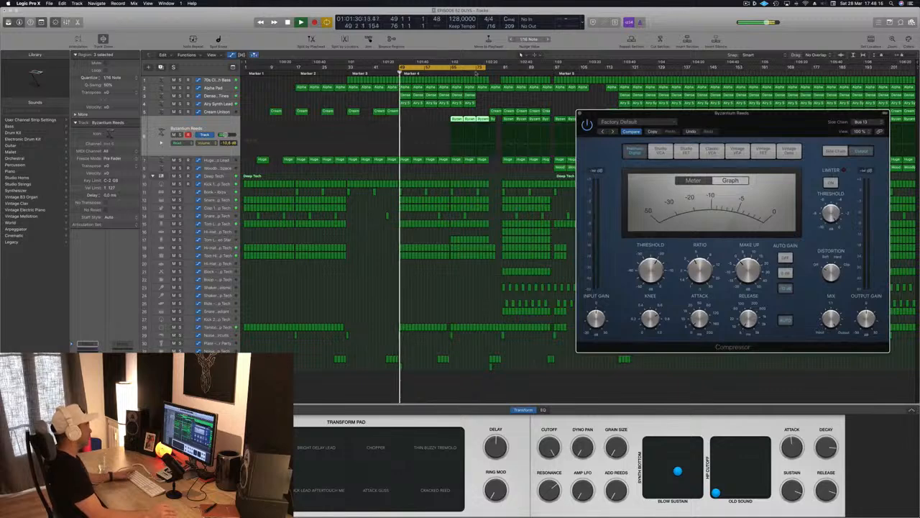
pyautogui.moveTo(466, 69); pyautogui.dragTo(519, 69)
pyautogui.press('space')
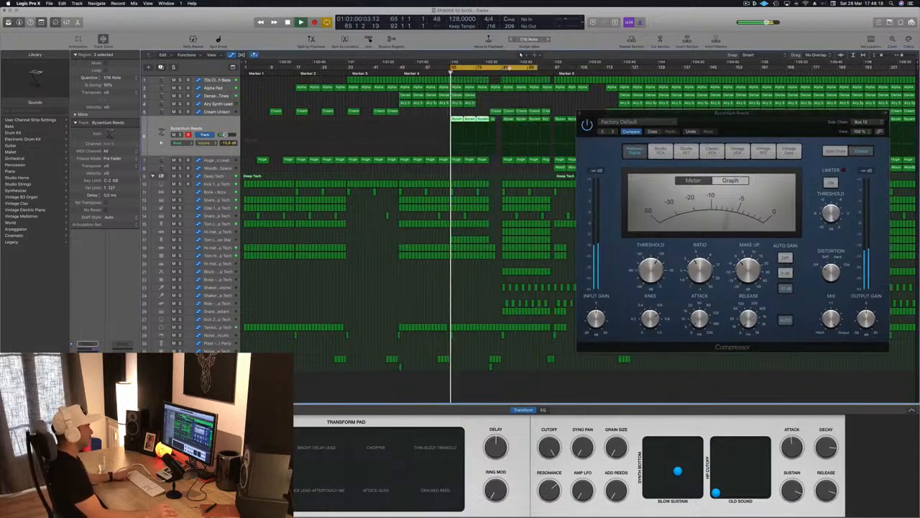
pyautogui.moveTo(771, 119); pyautogui.dragTo(560, 134)
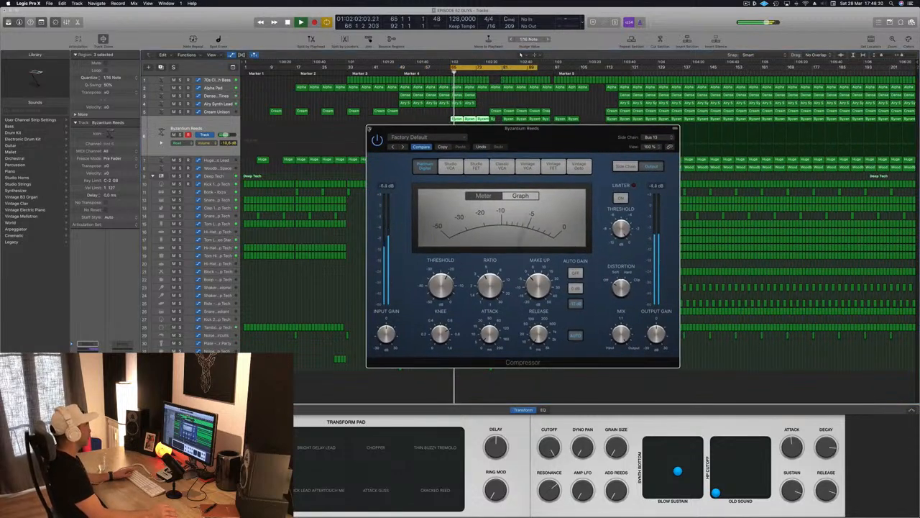
pyautogui.press('v')
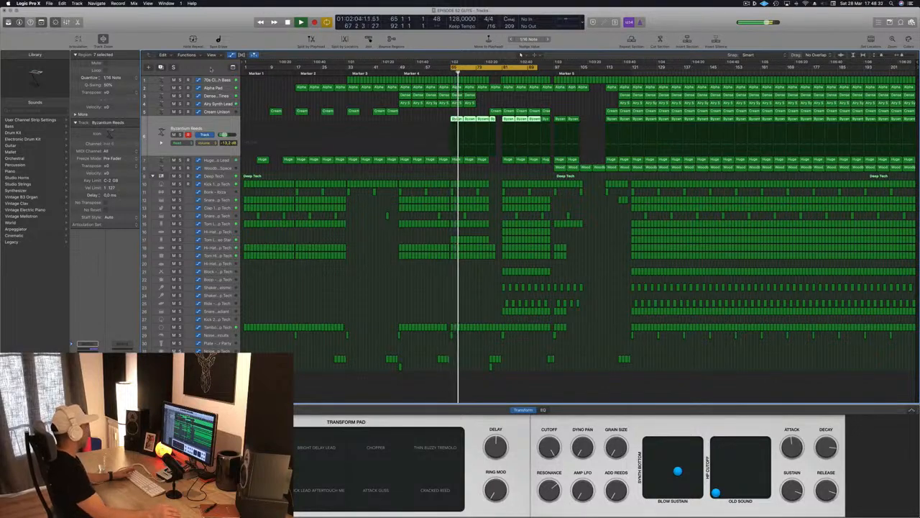
# Compare the 70s Classic Synth Bass and Huge Echo Lead with Byzantium Reeds, and lower the reeds' volume to -14.2 dB.
pyautogui.click(214, 80)
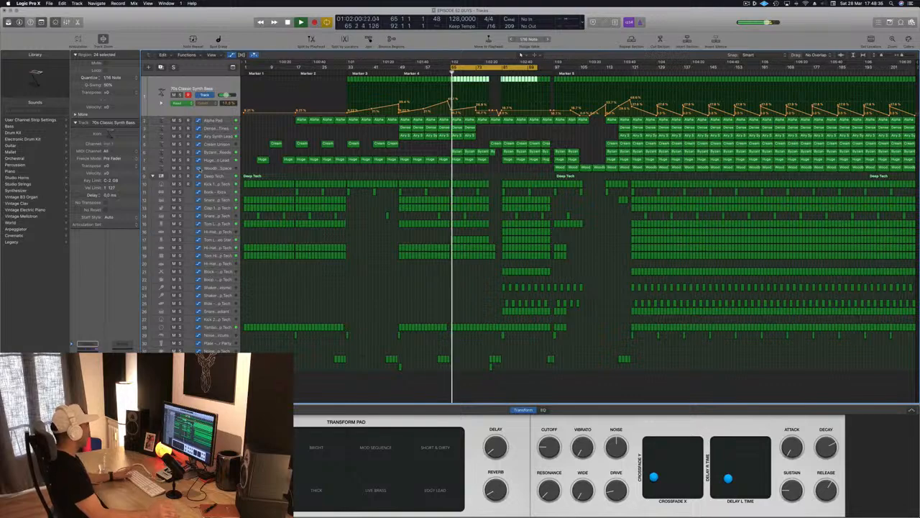
pyautogui.click(225, 160)
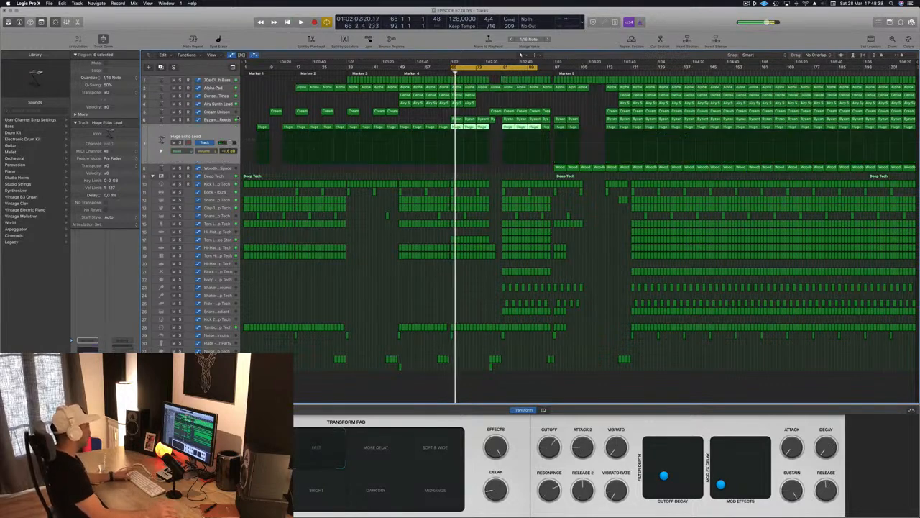
pyautogui.click(225, 119)
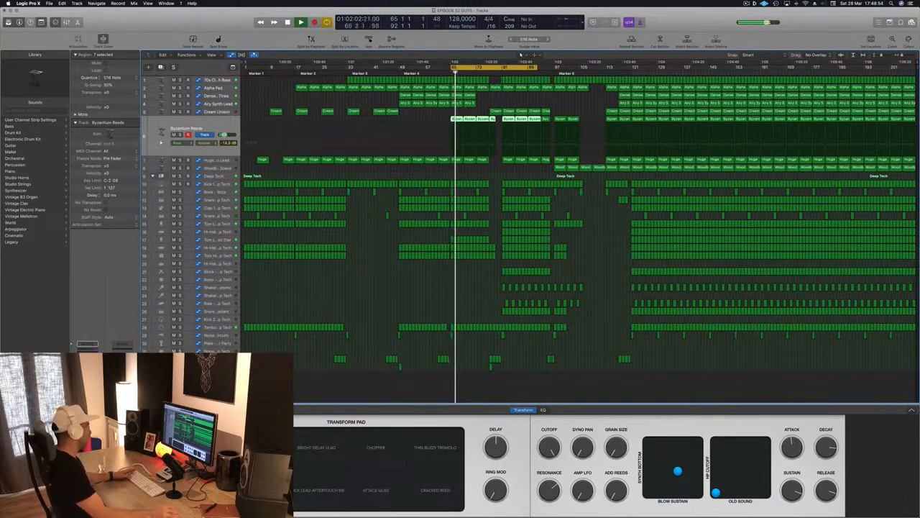
# Cut 6.5 dB at 1480 Hz in the Byzantium Reeds Channel EQ using the 2500 Hz band.
pyautogui.press('v')
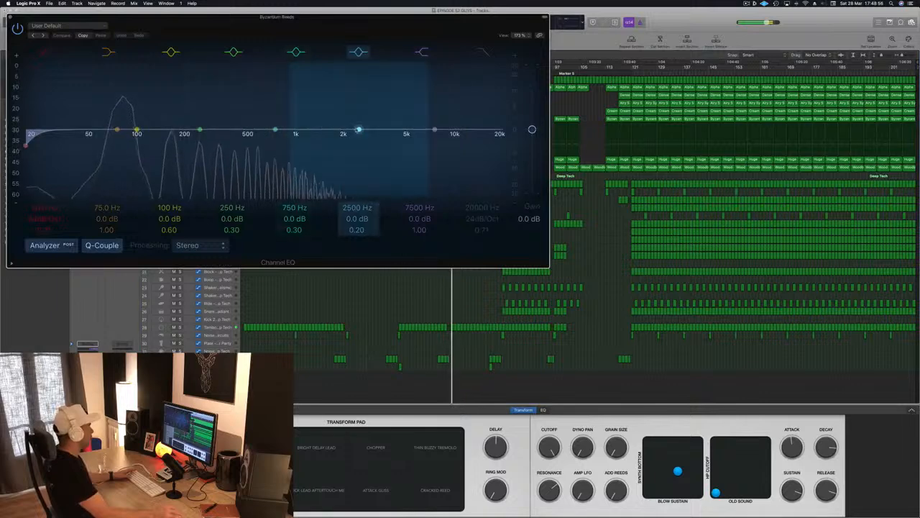
pyautogui.moveTo(361, 127); pyautogui.dragTo(317, 148)
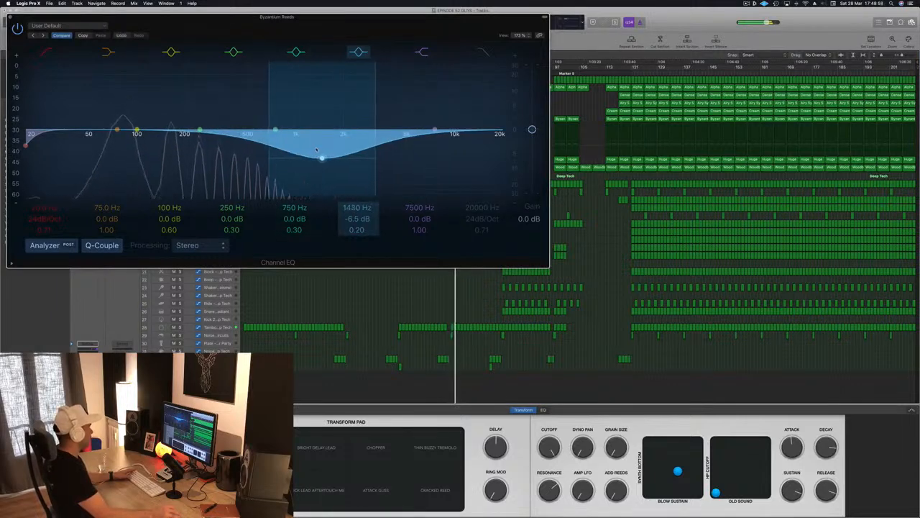
# Enable the reeds EQ's high cut at about 2.2 kHz, raise its low cut to about 47 Hz, and close the EQ.
pyautogui.click(484, 53)
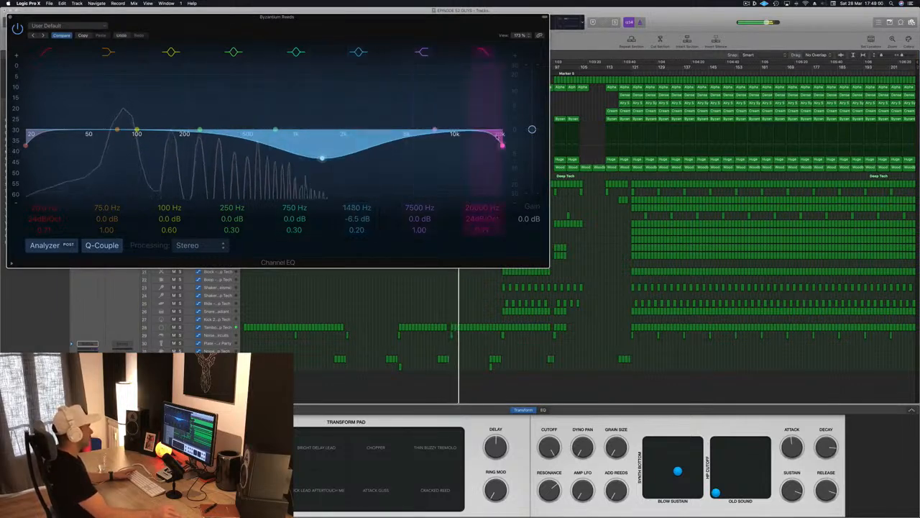
pyautogui.moveTo(501, 141); pyautogui.dragTo(350, 146)
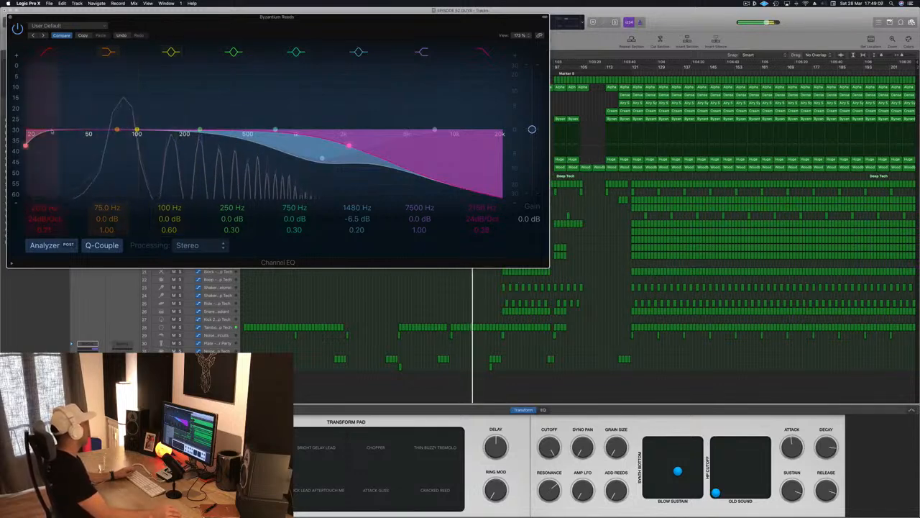
pyautogui.moveTo(52, 132); pyautogui.dragTo(80, 146)
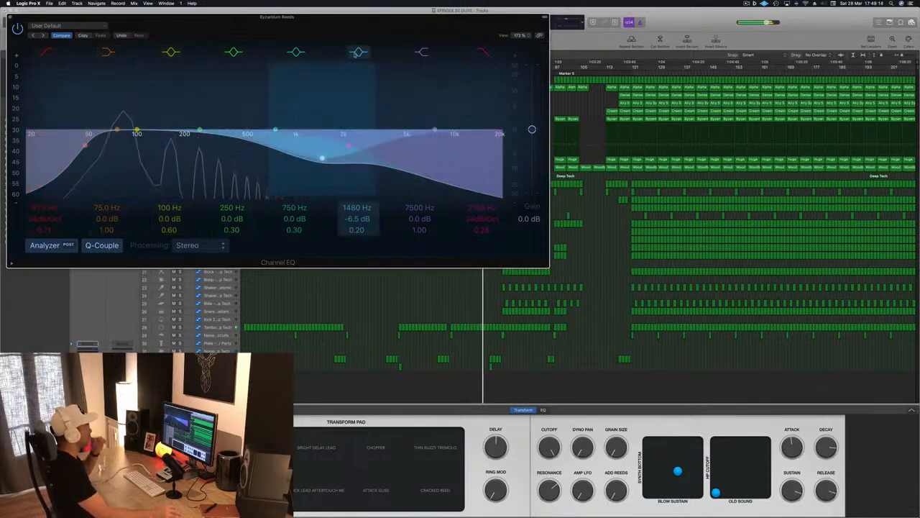
pyautogui.click(11, 16)
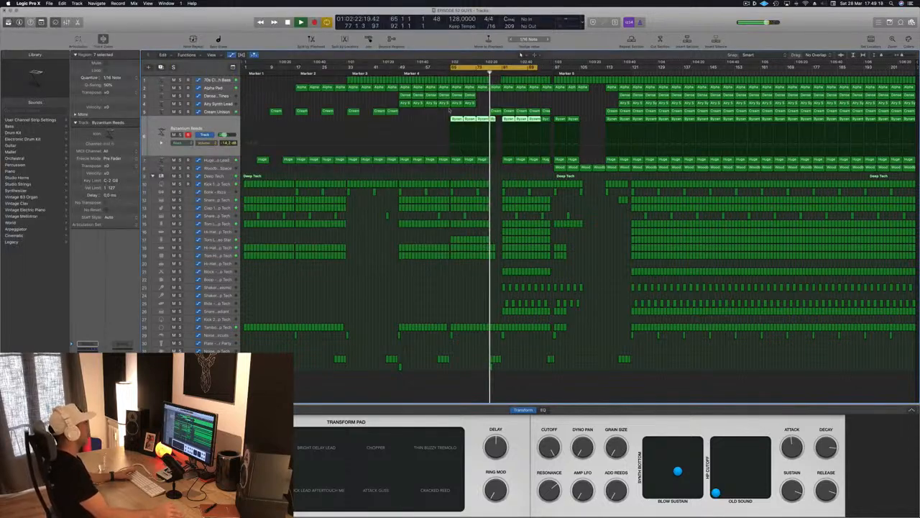
# Restart playback from bar 65 to hear the equalized reeds, and save the project.
pyautogui.press('space')
pyautogui.press('space')
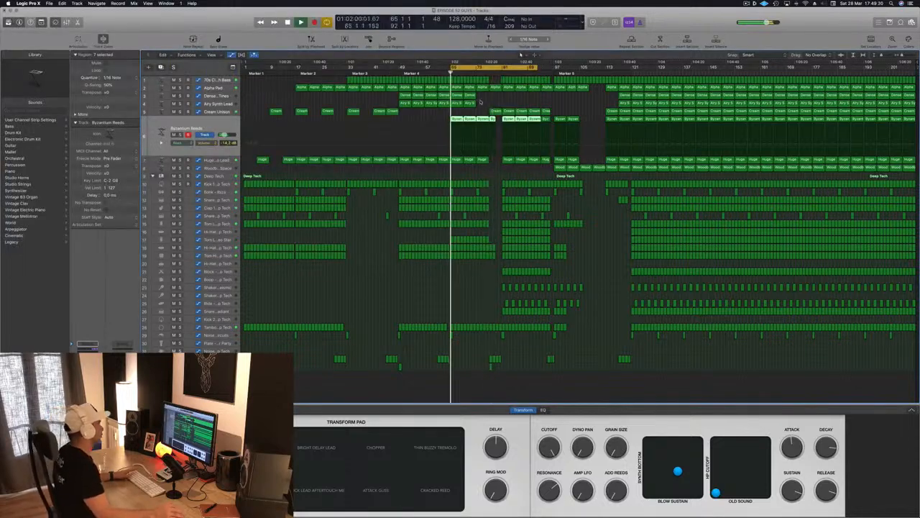
pyautogui.press('super+s')
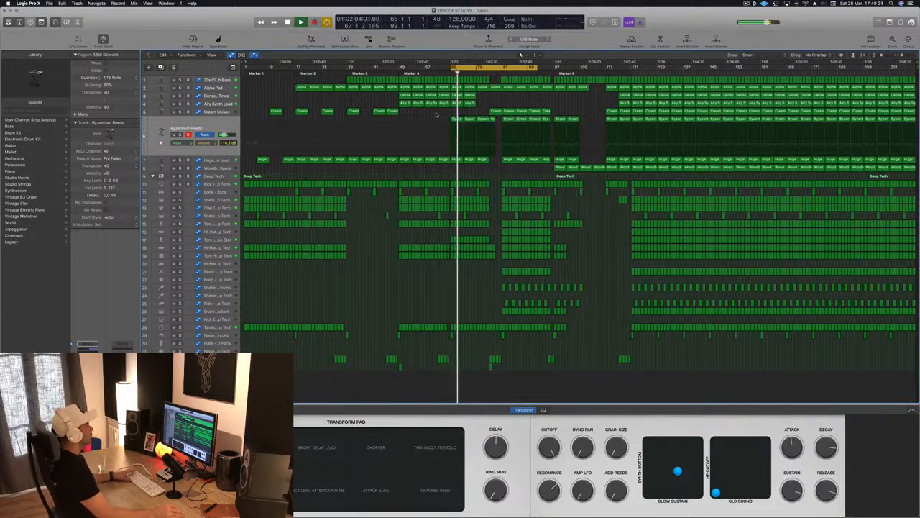
pyautogui.click(753, 4)
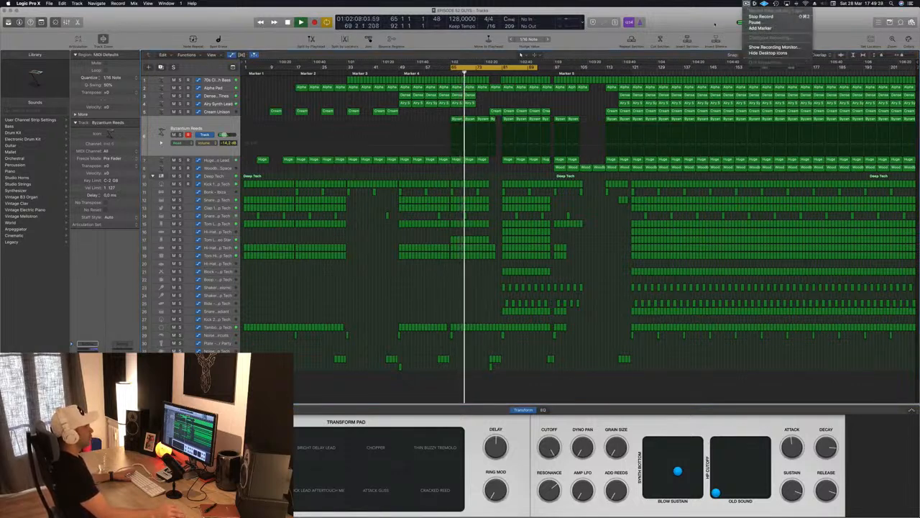
pyautogui.click(716, 25)
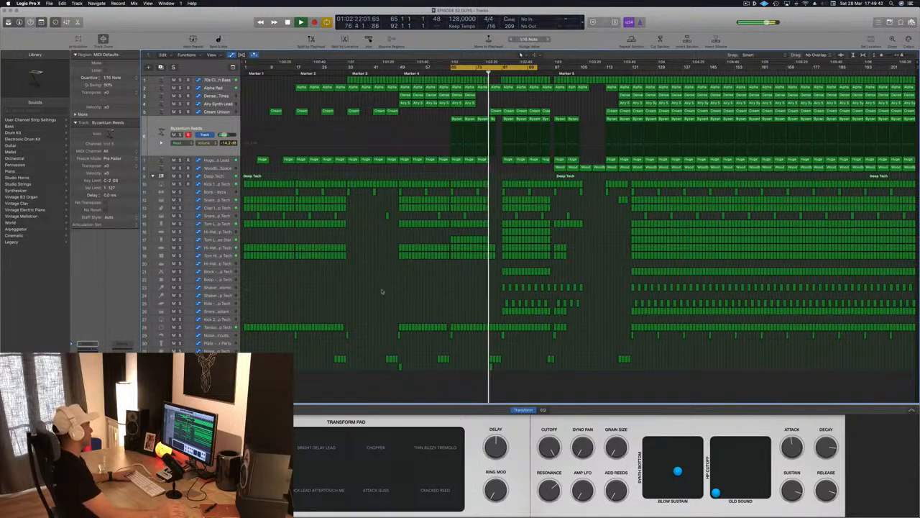
# Show the mixer to examine the channel levels and inserts during playback, and hide it again.
pyautogui.press('x')
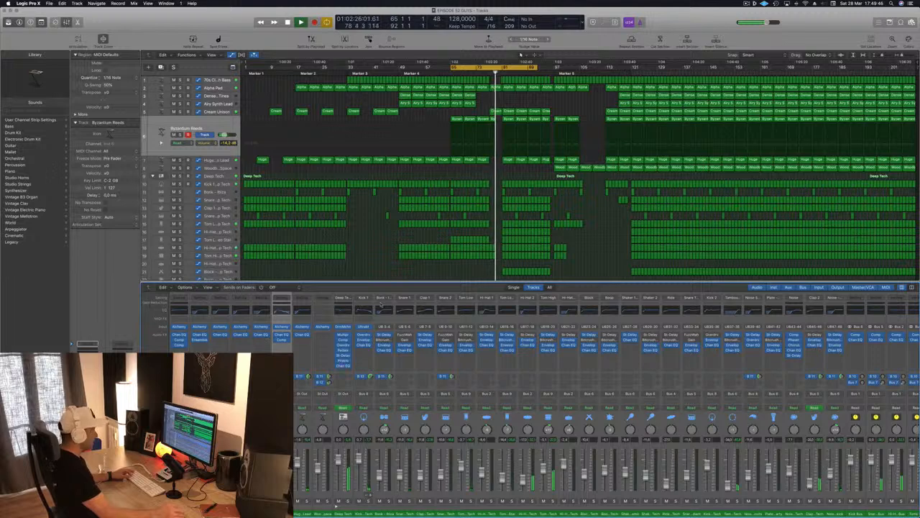
pyautogui.press('x')
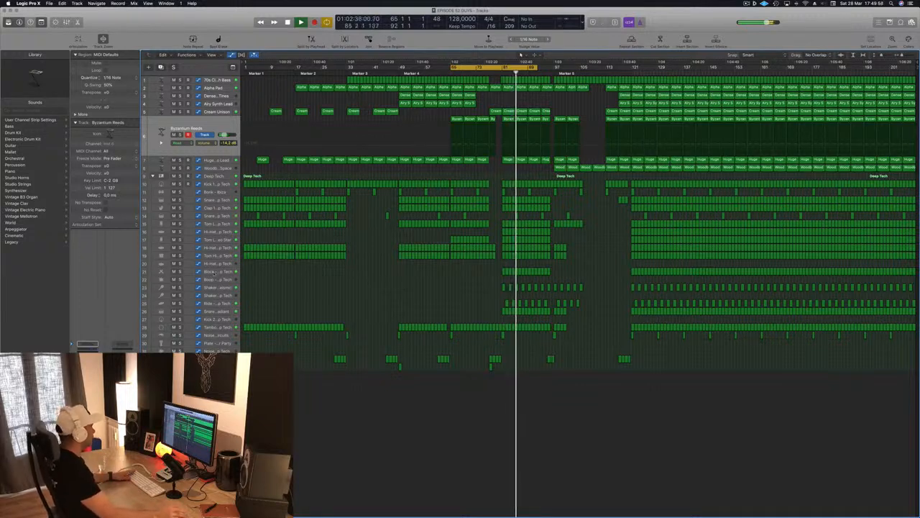
# Solo the Block - Deep Tech and Snare 1 - Radiant tracks in turn to hear each alone, unsoloing each one.
pyautogui.click(524, 271)
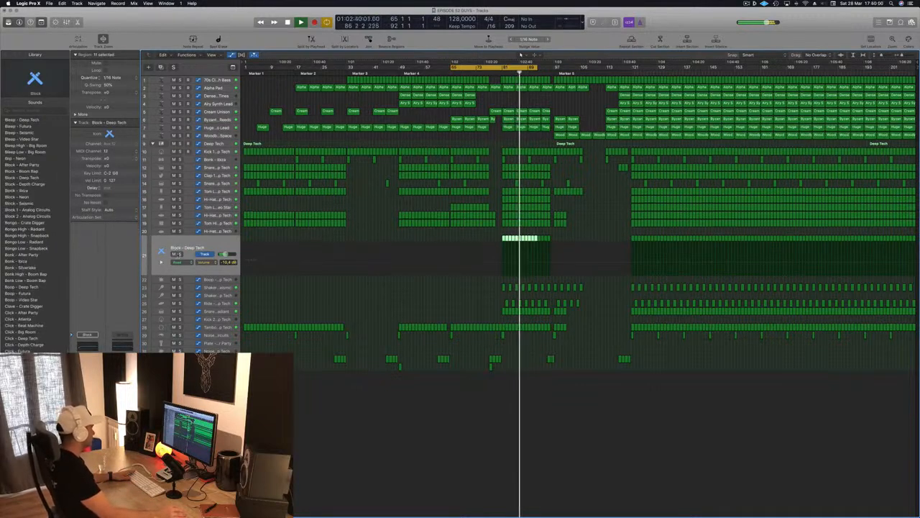
pyautogui.click(180, 254)
pyautogui.click(180, 254)
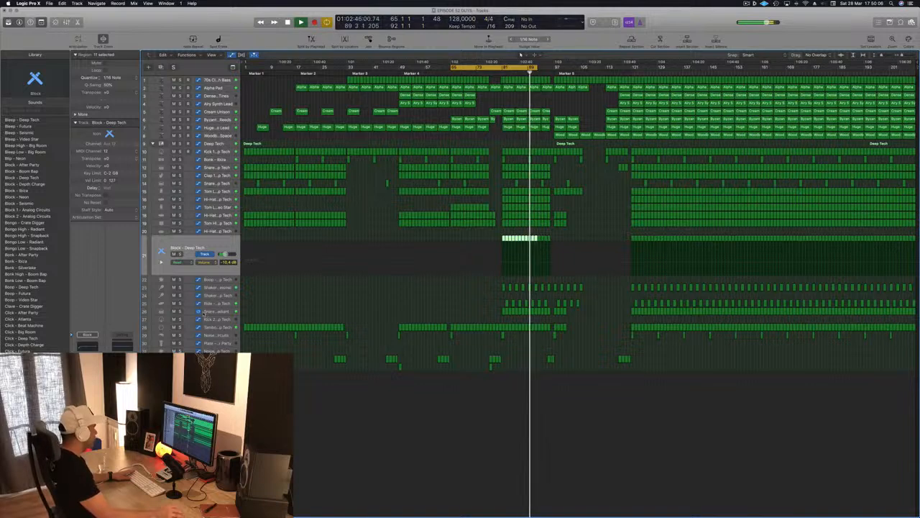
pyautogui.click(216, 311)
pyautogui.click(179, 293)
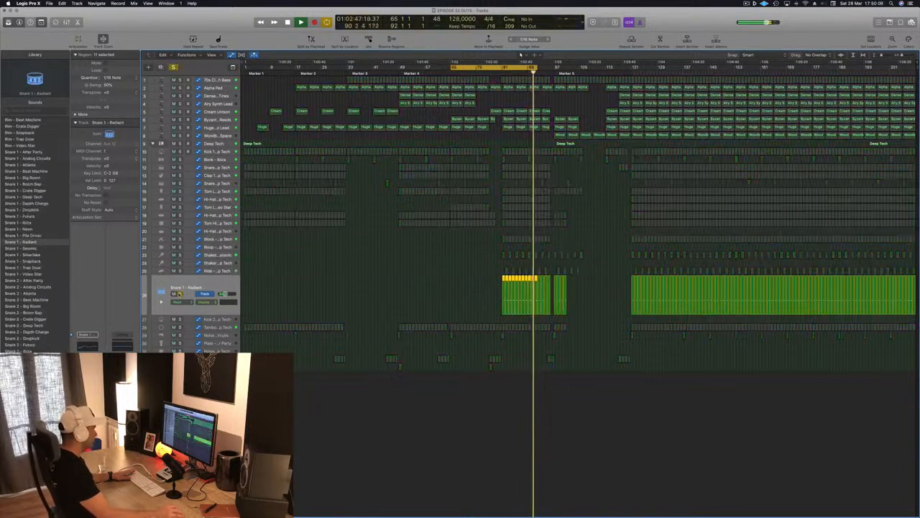
pyautogui.click(180, 293)
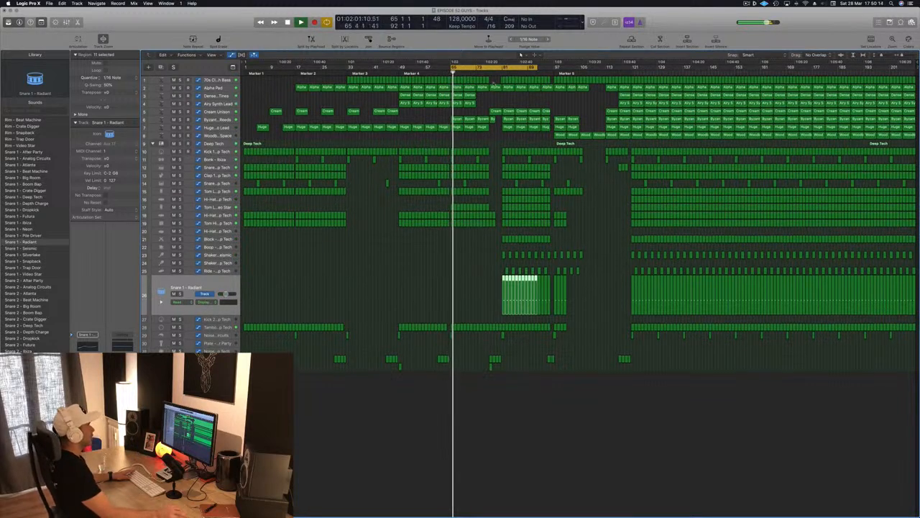
# Restart playback from bar 65 and lower the 70s Classic Synth Bass cutoff automation around bar 73.
pyautogui.moveTo(541, 69); pyautogui.dragTo(555, 69)
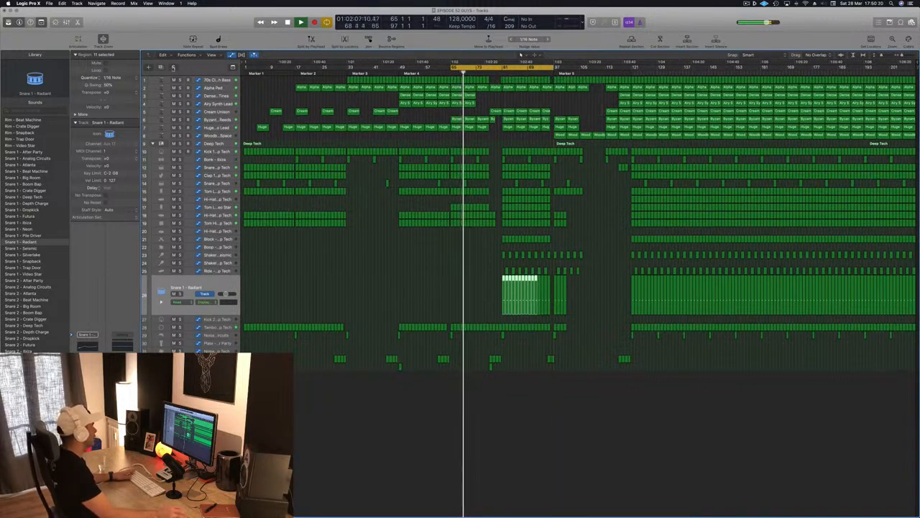
pyautogui.press('space')
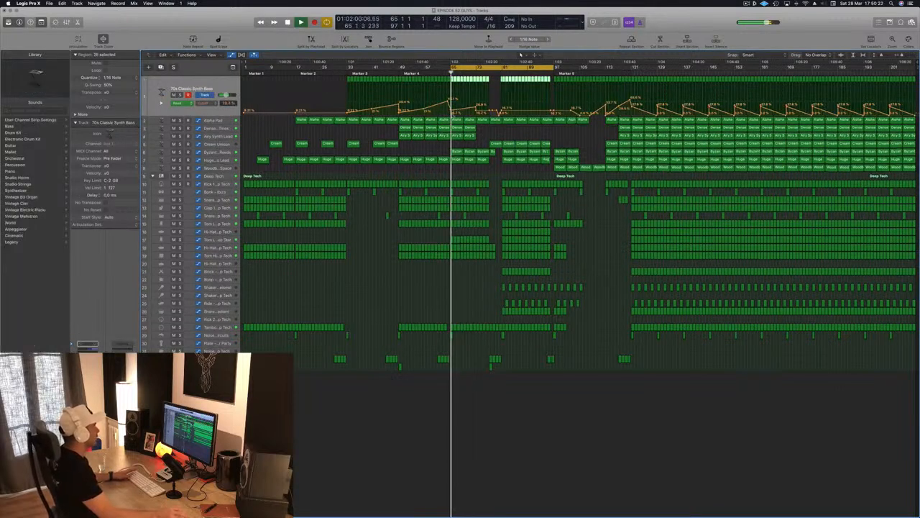
pyautogui.moveTo(475, 108); pyautogui.dragTo(476, 112)
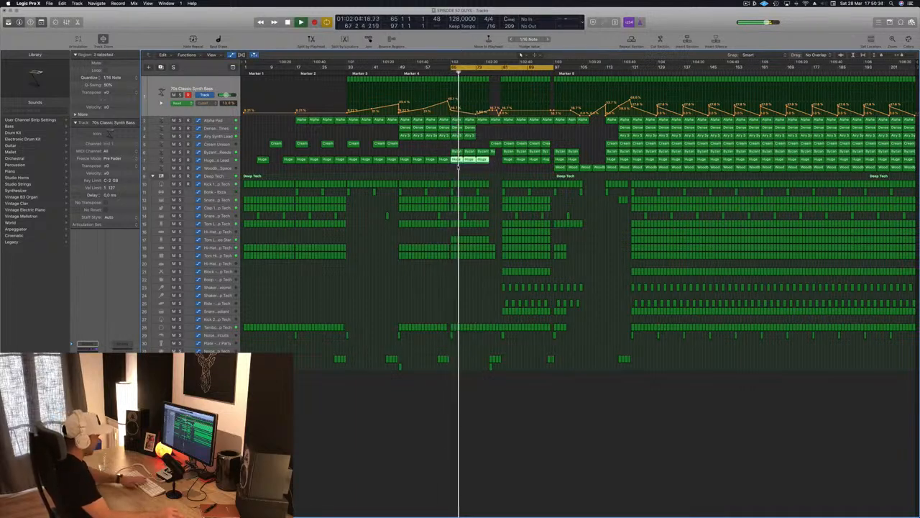
# Delete the Huge Echo Lead regions in bars 65 to 77 and the Alpha Pad regions in bars 65 to 81.
pyautogui.press('Delete')
pyautogui.press('space')
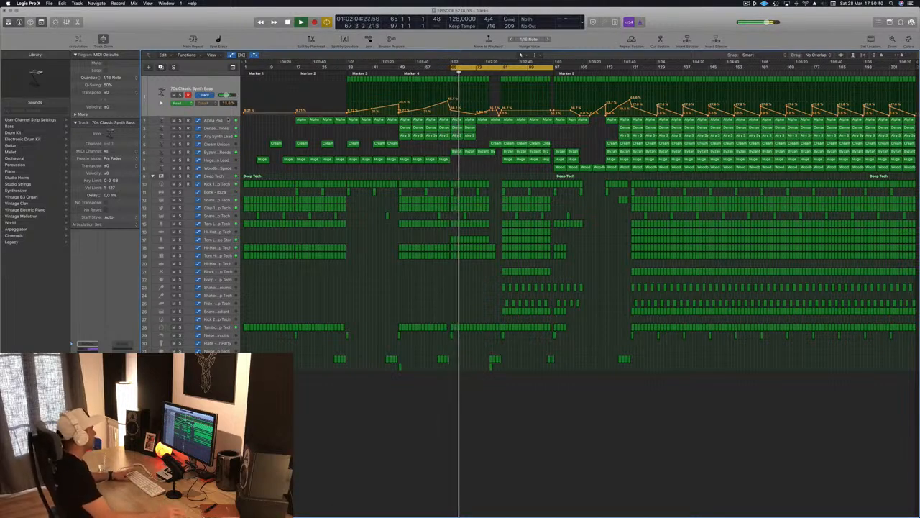
pyautogui.click(229, 120)
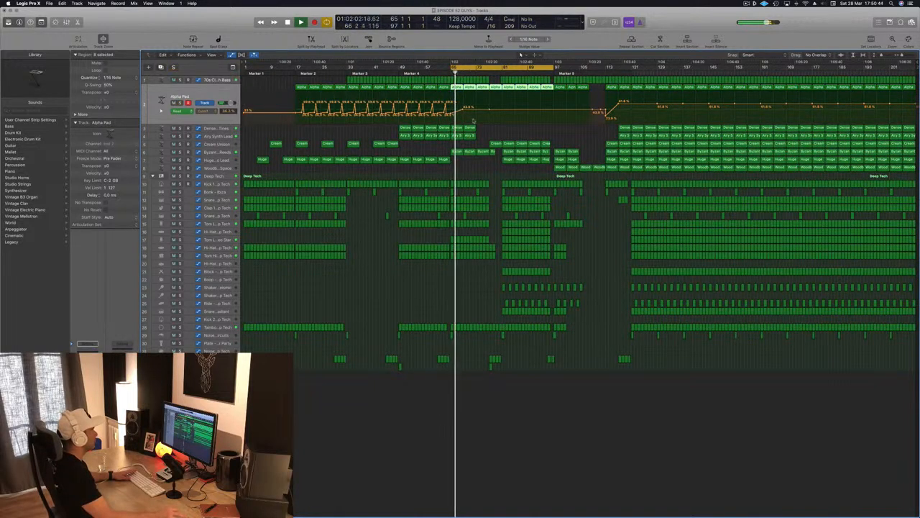
pyautogui.click(485, 129)
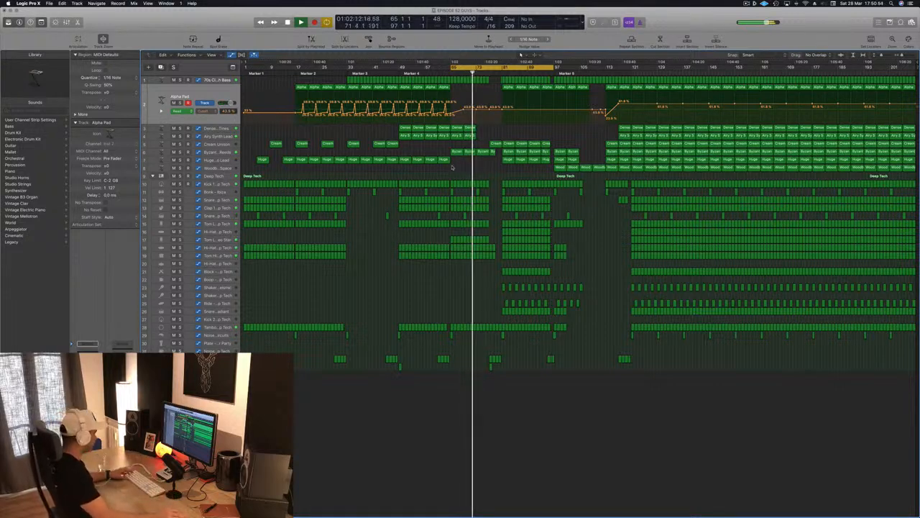
# Listen to the thinned-out section from bar 65, and again from about bar 61 to hear the transition into it.
pyautogui.scroll(2, 454, 169)
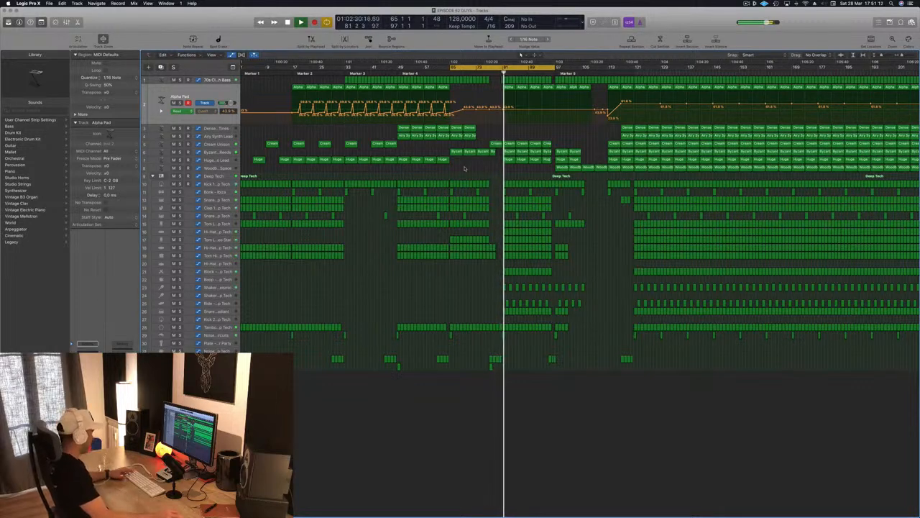
pyautogui.press('z')
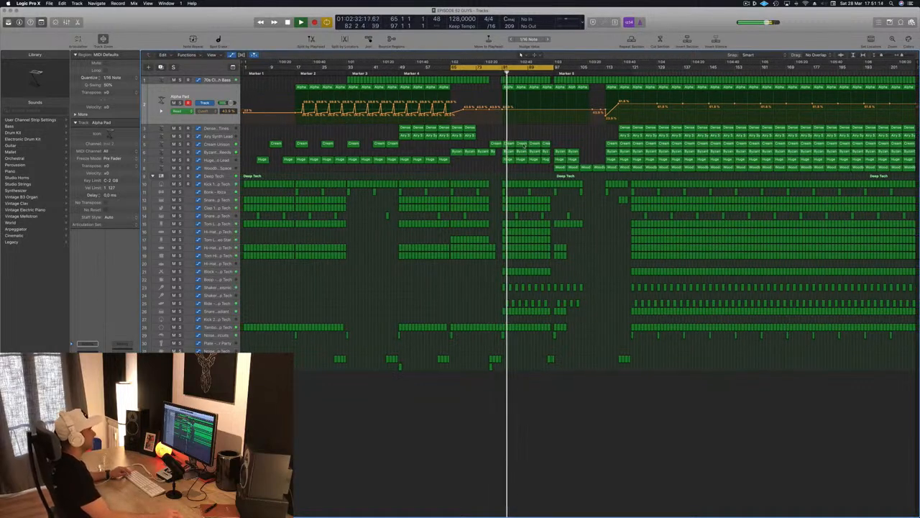
pyautogui.scroll(6, 499, 263)
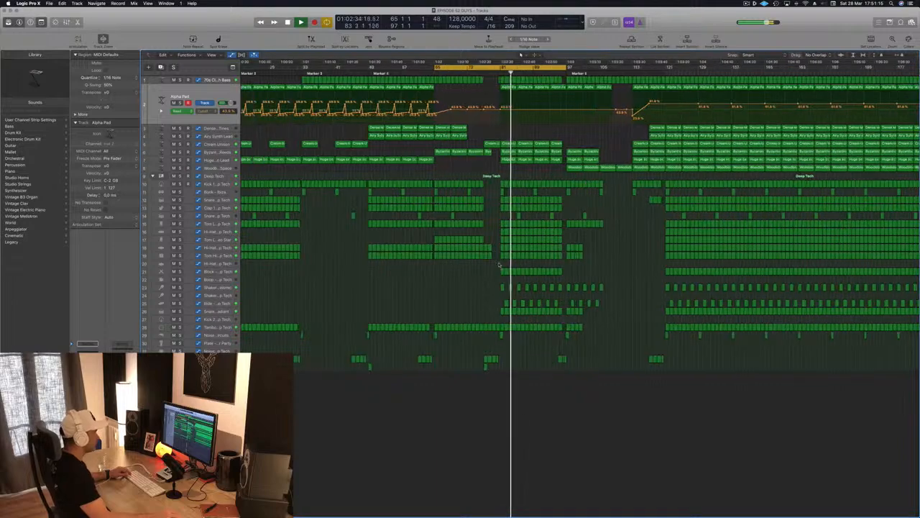
pyautogui.scroll(-2, 499, 264)
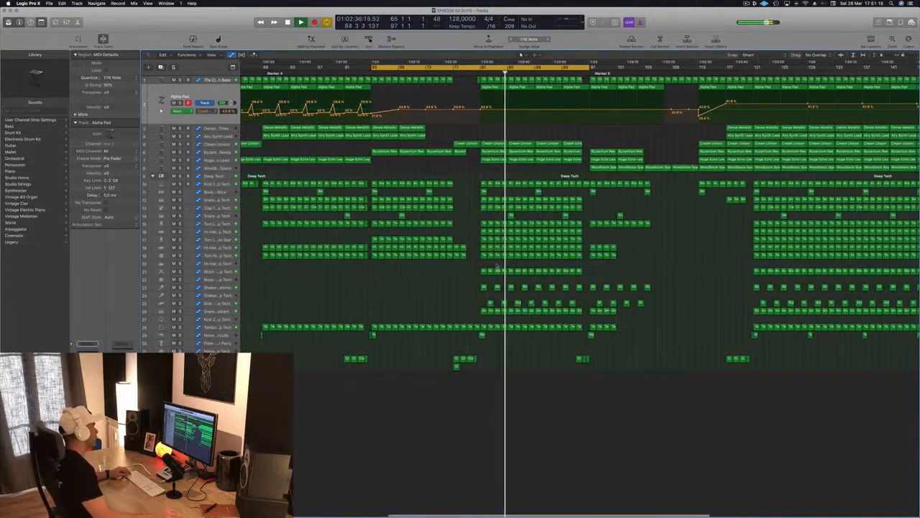
pyautogui.press('space')
pyautogui.press('space')
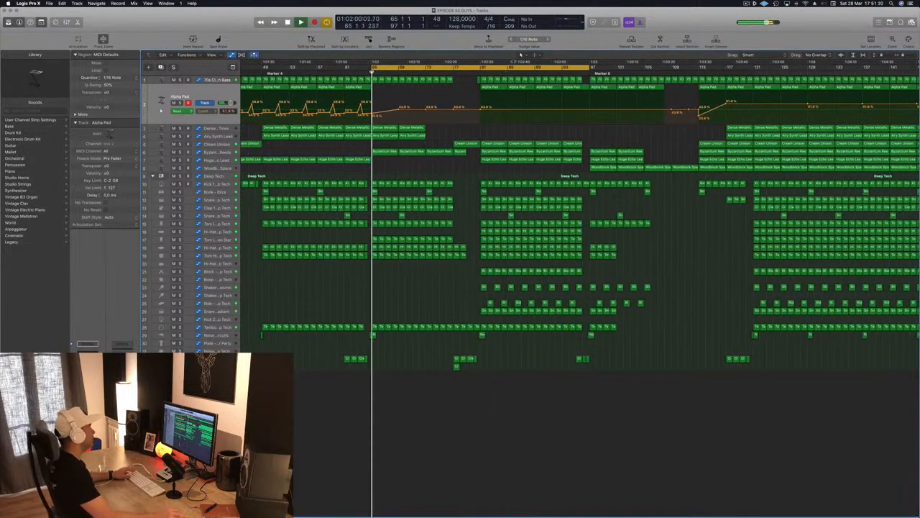
pyautogui.scroll(-2, 521, 54)
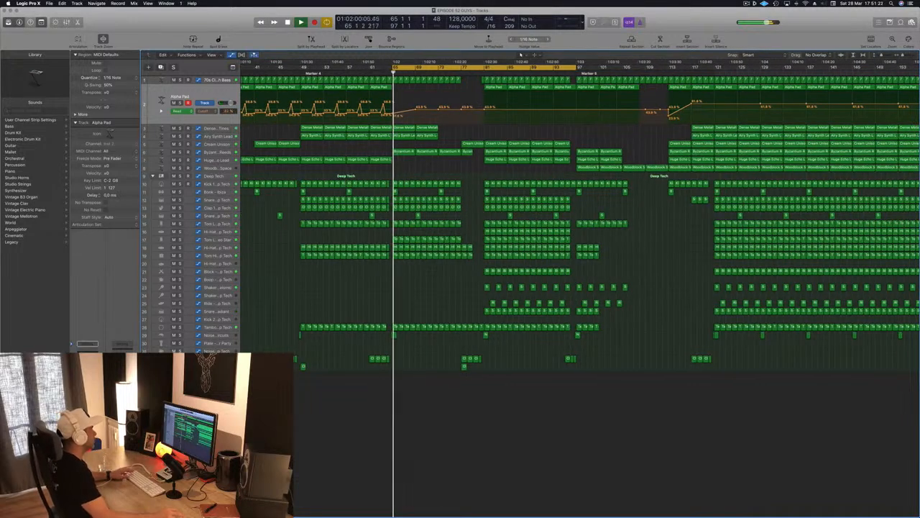
pyautogui.click(373, 72)
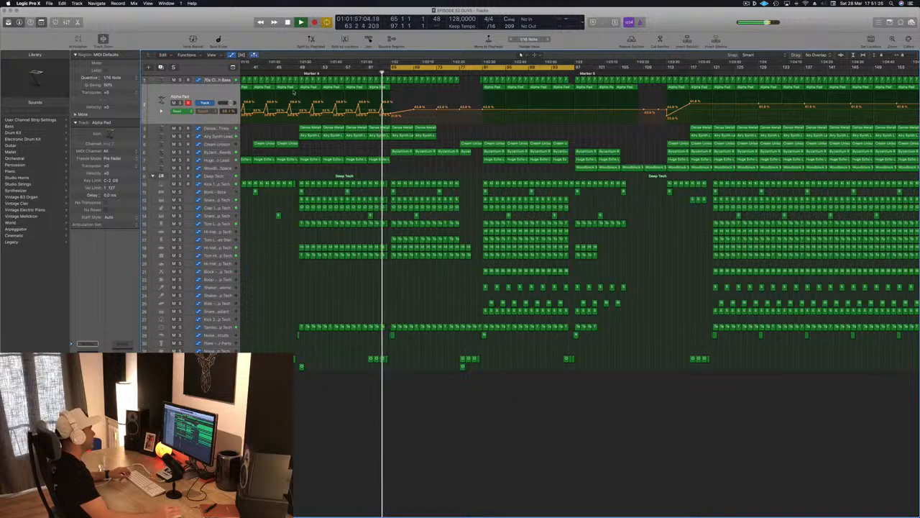
pyautogui.scroll(2, 334, 142)
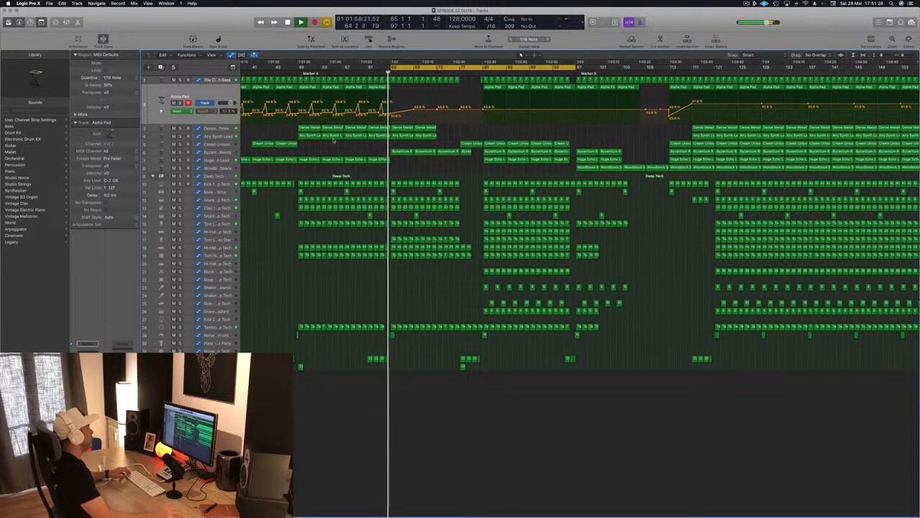
pyautogui.scroll(-2, 493, 133)
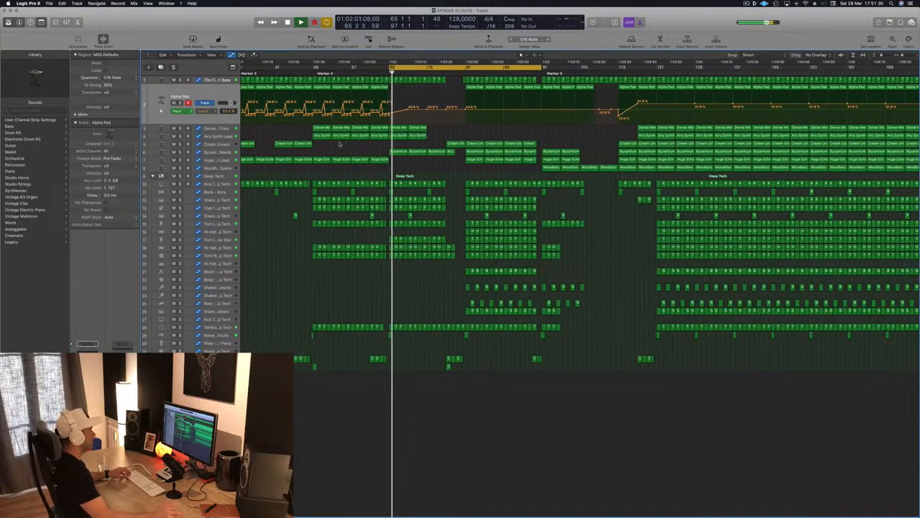
# Check the Woodblock Space region at bar 97, deselect it, and save the project.
pyautogui.click(550, 167)
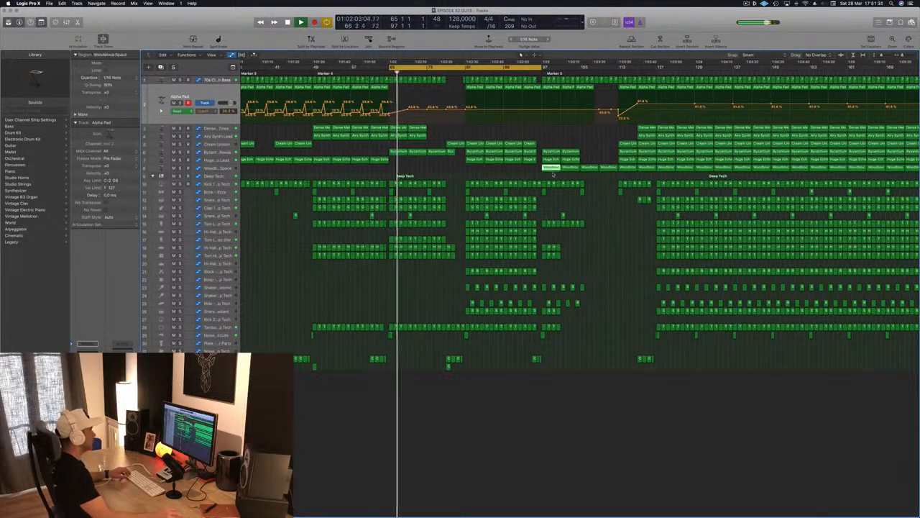
pyautogui.press('super+s')
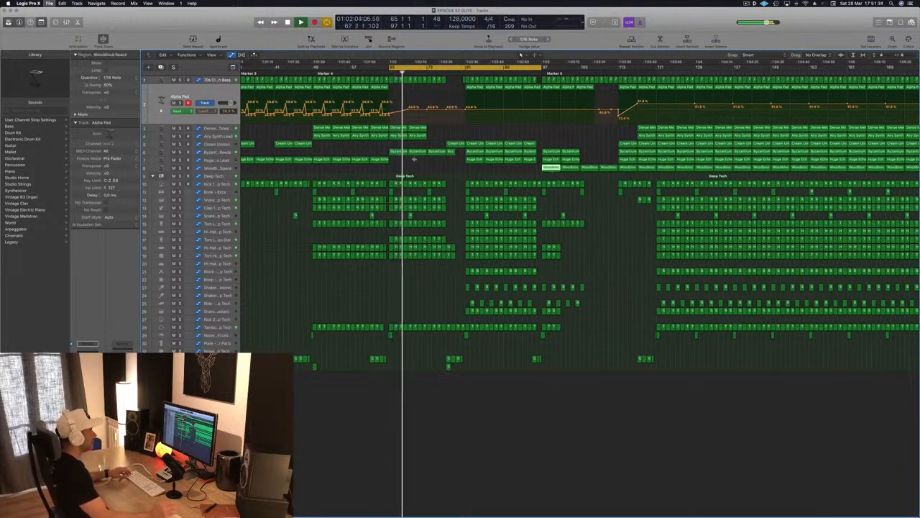
pyautogui.scroll(-1, 414, 159)
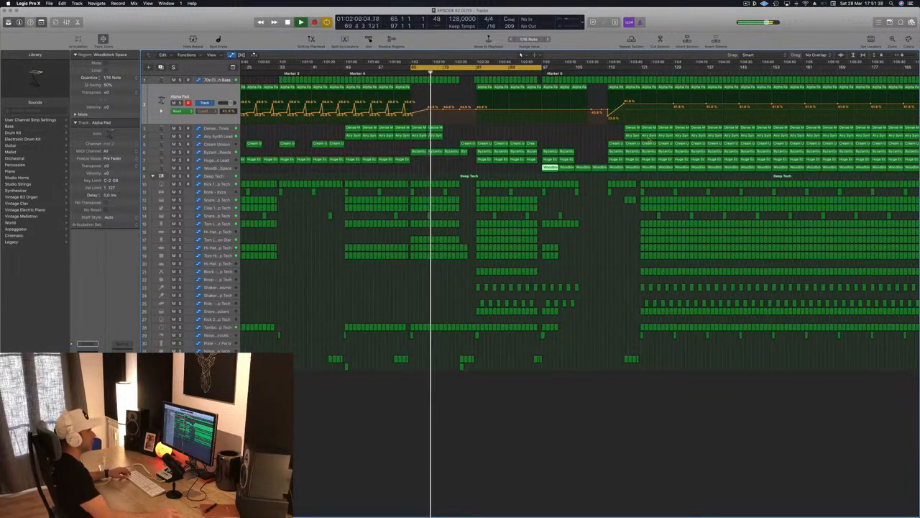
pyautogui.scroll(-1, 583, 146)
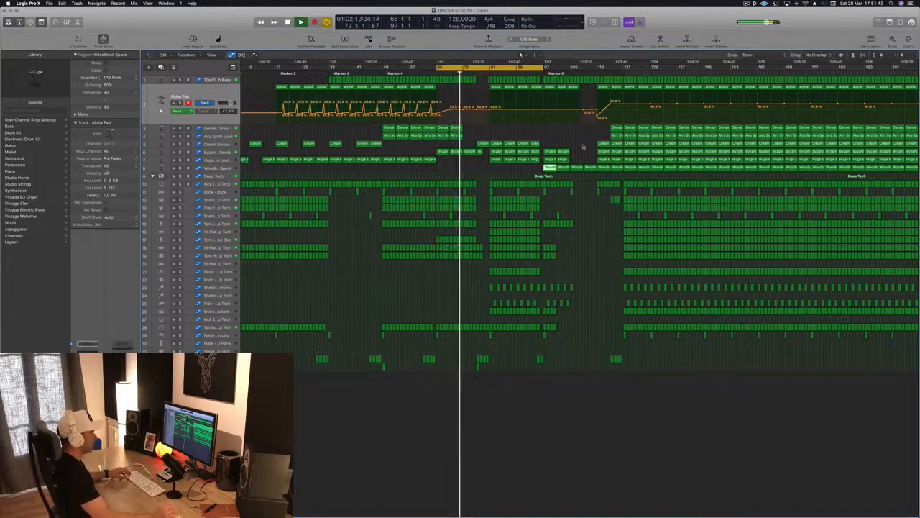
pyautogui.click(478, 172)
pyautogui.press('super+s')
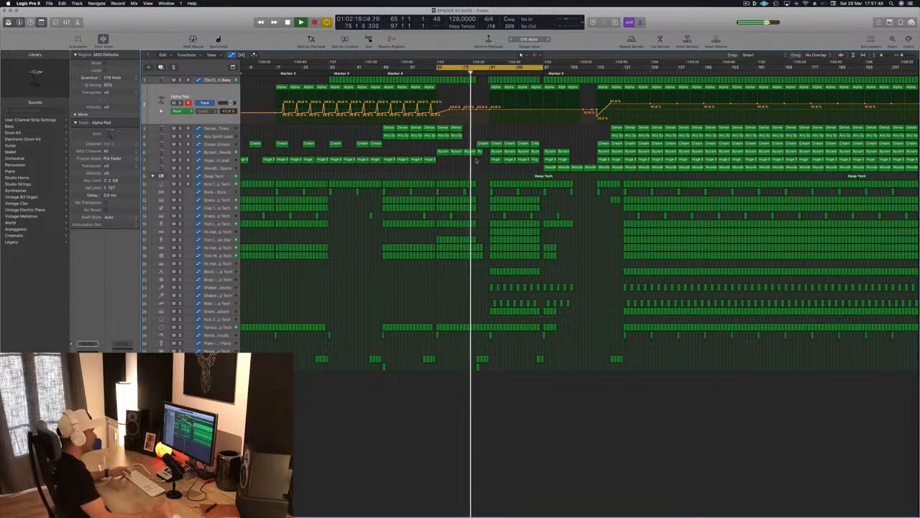
# Restart playback from bar 65 and delete the tambourine regions between bars 69 and 81.
pyautogui.scroll(4, 468, 260)
pyautogui.press('space')
pyautogui.press('space')
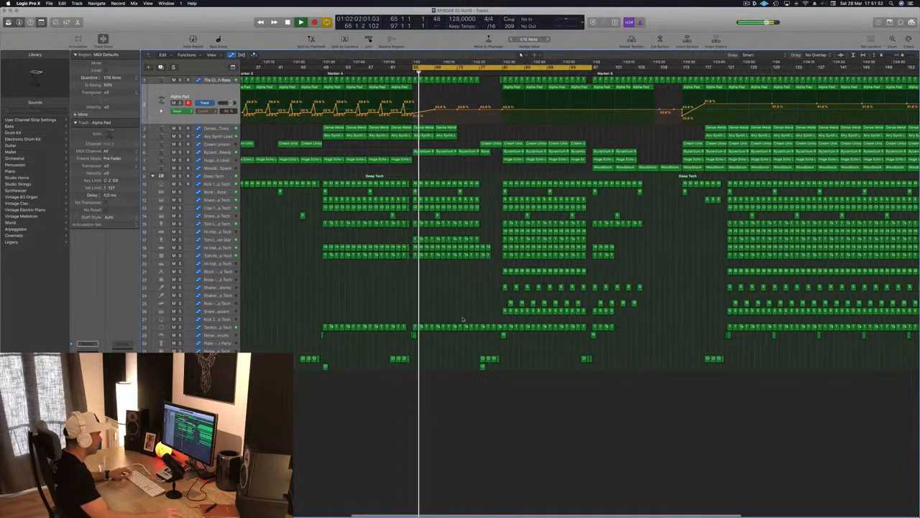
pyautogui.moveTo(502, 321); pyautogui.dragTo(435, 325)
pyautogui.press('Delete')
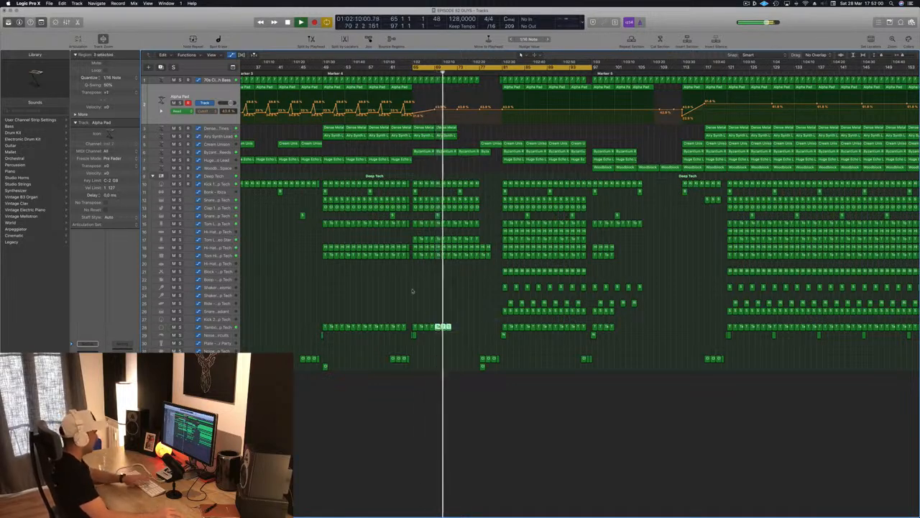
pyautogui.press('Delete')
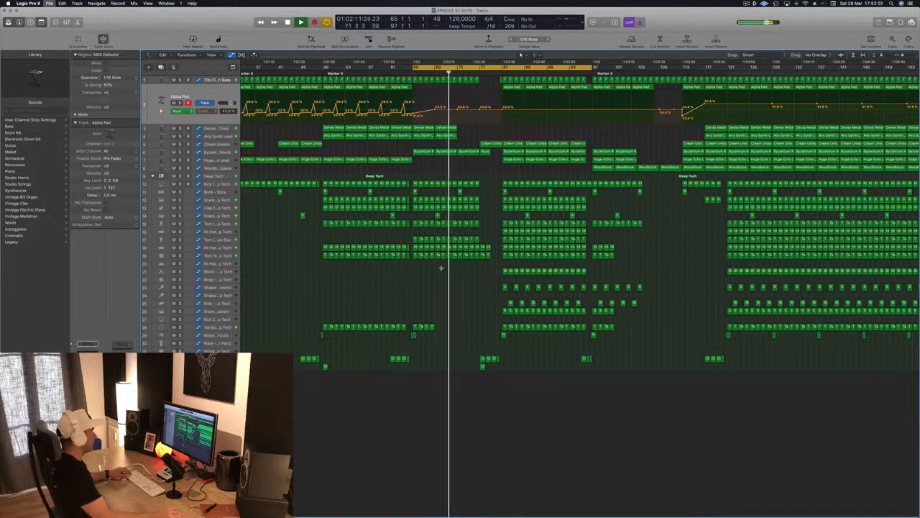
# Delete the low tom, hi-hat and high tom regions from bar 73 up to the bar 81 section, and stop playback.
pyautogui.scroll(2, 442, 269)
pyautogui.scroll(1, 442, 270)
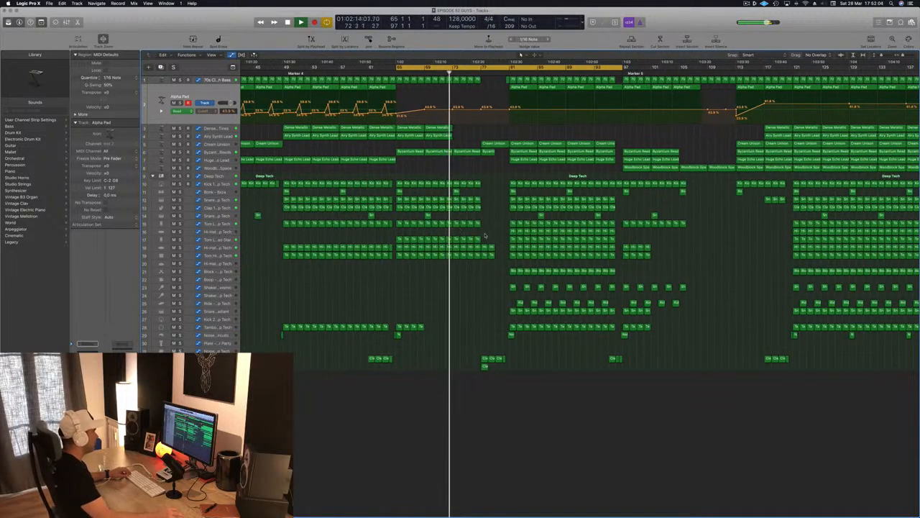
pyautogui.moveTo(482, 238); pyautogui.dragTo(494, 257)
pyautogui.press('Delete')
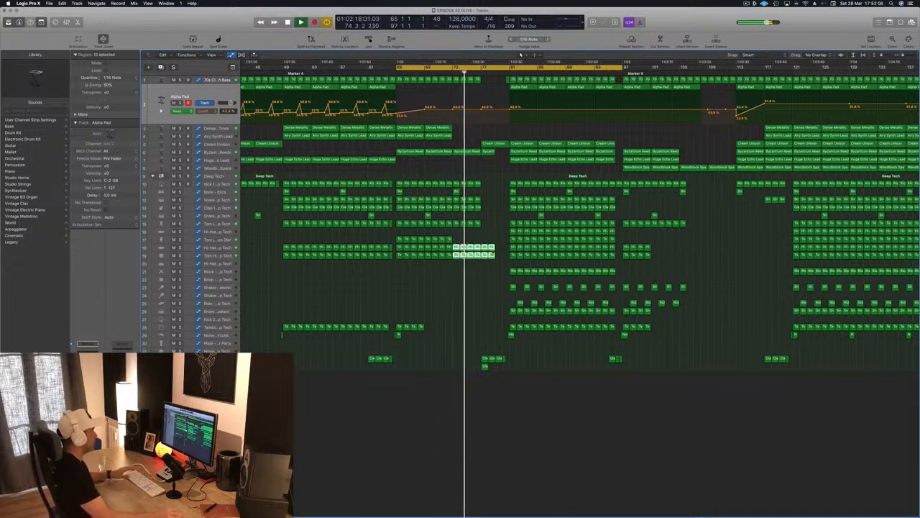
pyautogui.press('Delete')
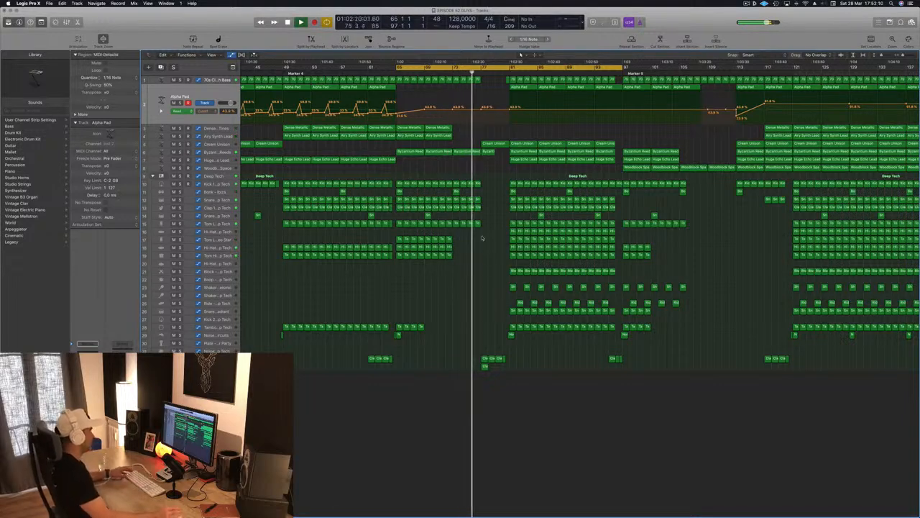
pyautogui.press('super+Left')
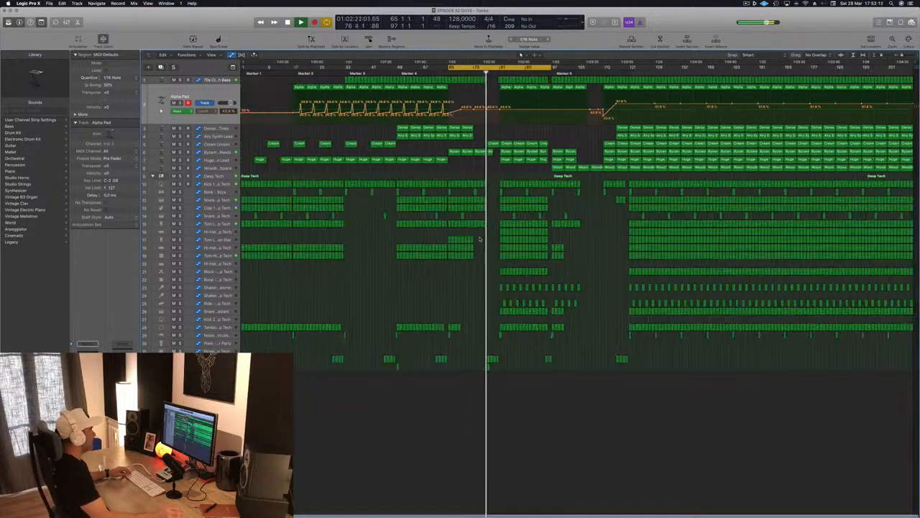
pyautogui.press('space')
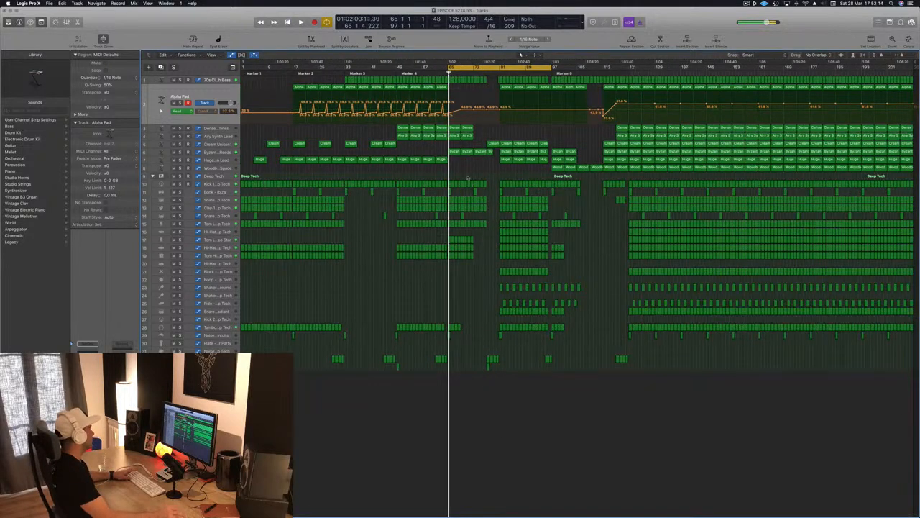
# Add a new instrument track below Huge Echo Lead and load the 000-Mega Saw Riser With noise sound.
pyautogui.click(214, 160)
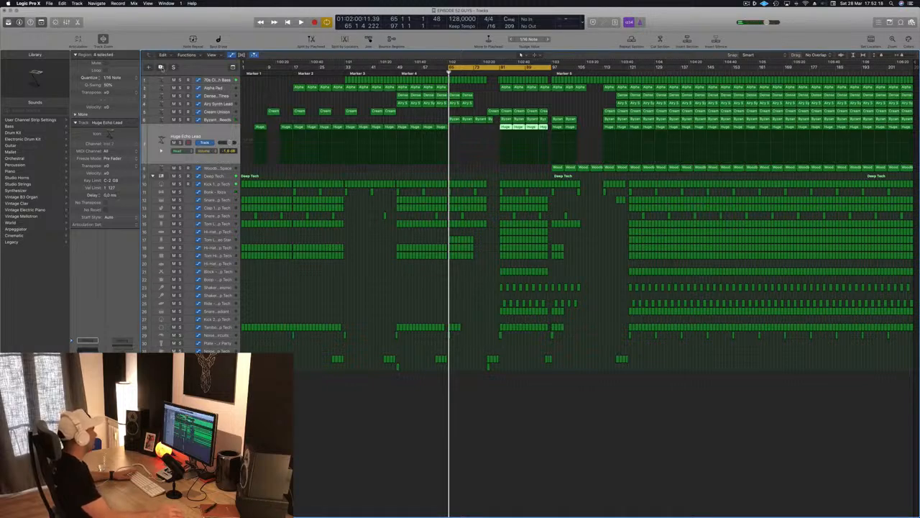
pyautogui.click(327, 137)
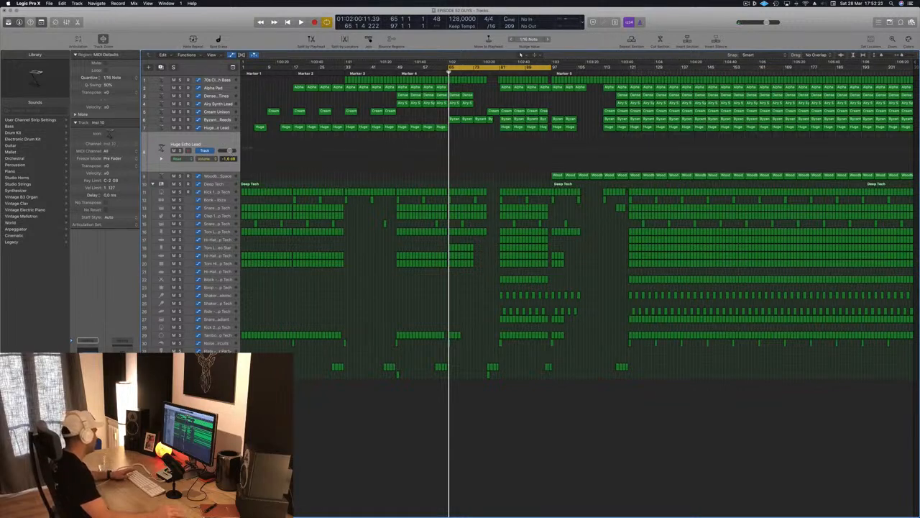
pyautogui.click(87, 341)
pyautogui.click(94, 340)
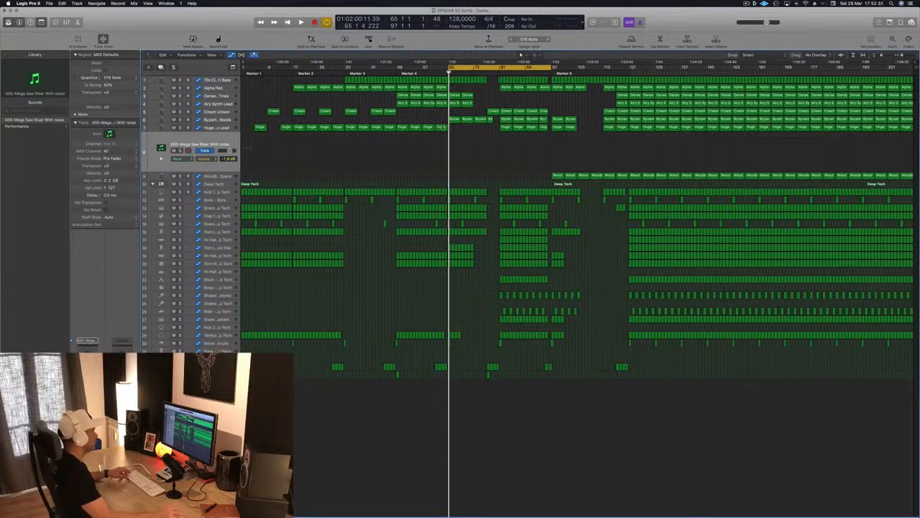
# Copy the Huge Echo Lead region onto the riser track at bar 65 and open its notes for editing.
pyautogui.moveTo(441, 130); pyautogui.dragTo(455, 141)
pyautogui.press('space')
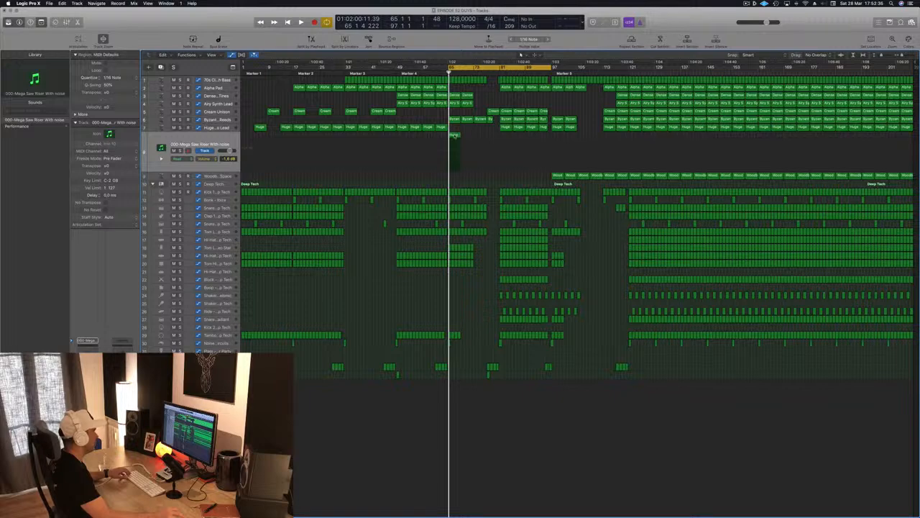
pyautogui.press('p')
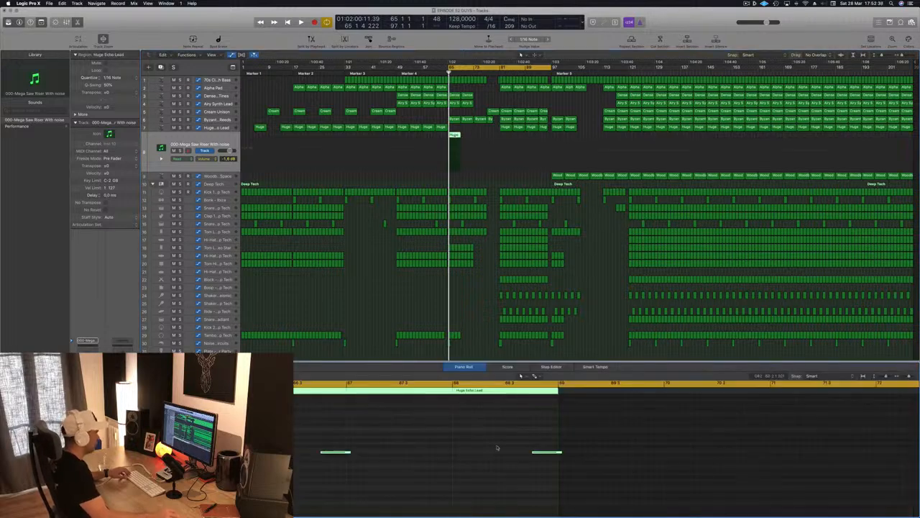
# Reduce the copied riser region's notes to one held until bar 69 and lower the riser track's volume to -13.2 dB.
pyautogui.moveTo(497, 448); pyautogui.dragTo(591, 478)
pyautogui.hscroll(-5, 418, 447)
pyautogui.press('super+Left')
pyautogui.press('super+Left')
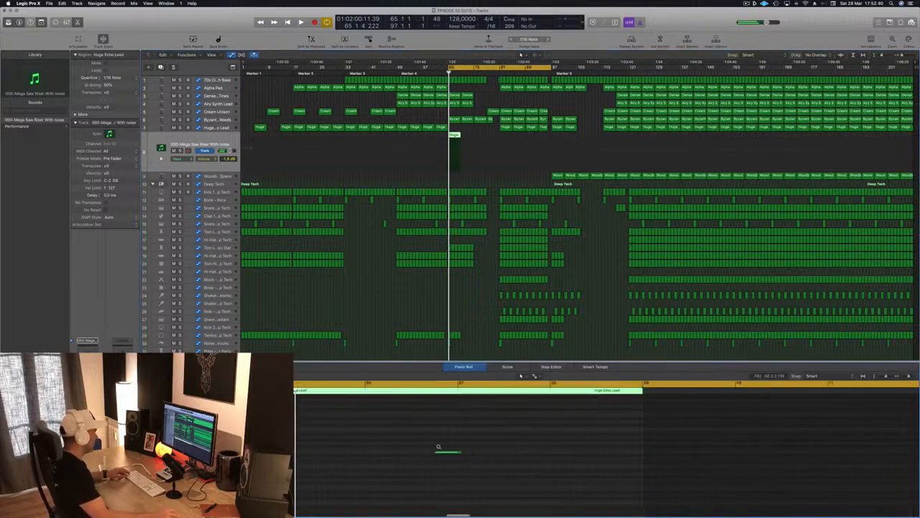
pyautogui.moveTo(406, 454); pyautogui.dragTo(581, 453)
pyautogui.click(204, 141)
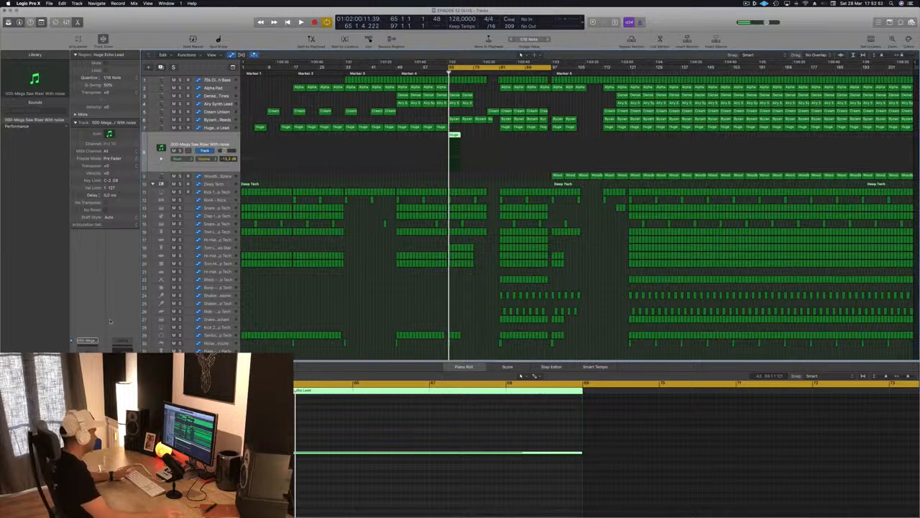
# Extend the riser region to bar 81, stretch its held note to nearly the same point, and play it back.
pyautogui.press('space')
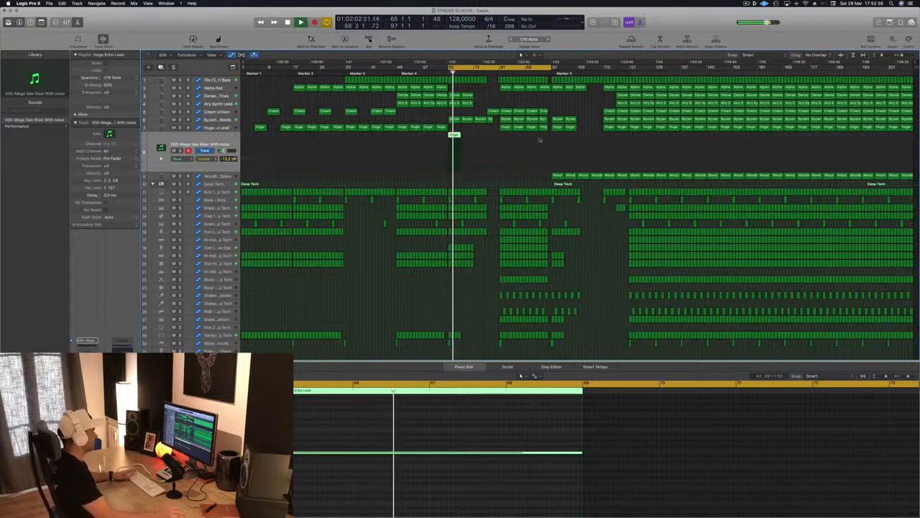
pyautogui.moveTo(459, 135); pyautogui.dragTo(496, 140)
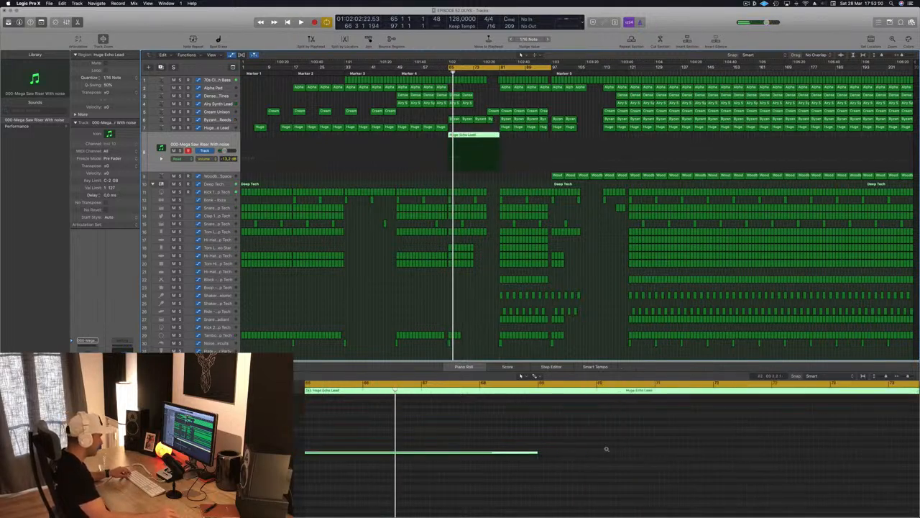
pyautogui.moveTo(446, 453); pyautogui.dragTo(703, 450)
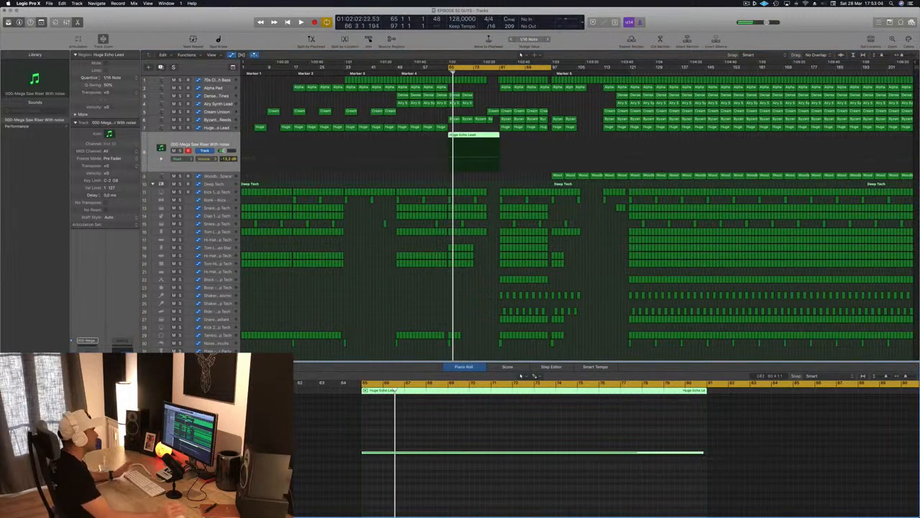
pyautogui.press('space')
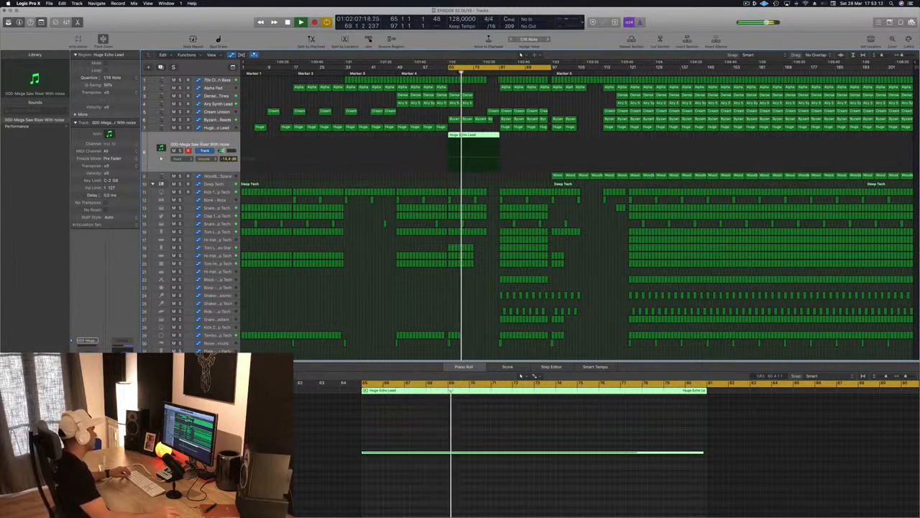
# Set the riser Compressor's side chain to Bus 13, fed by Kick 1 - Deep Tech, and close the plug-in.
pyautogui.press('v')
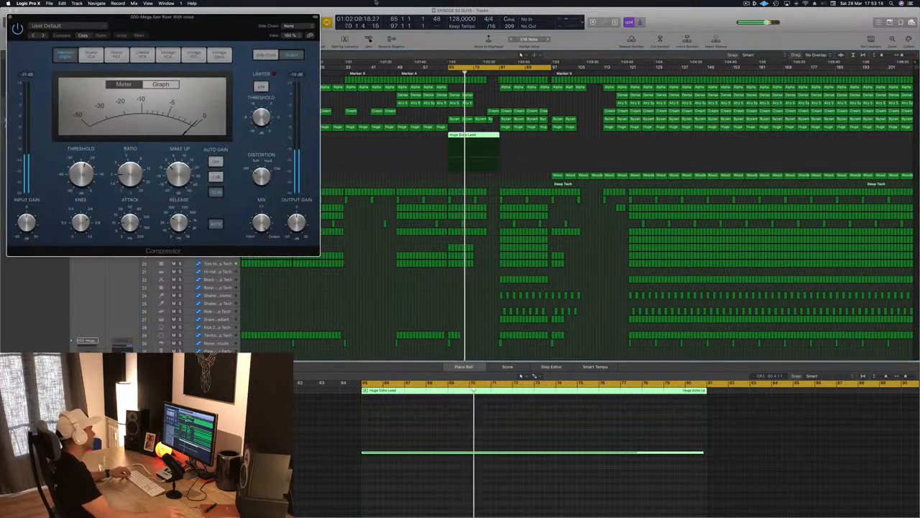
pyautogui.click(295, 26)
pyautogui.moveTo(289, 46)
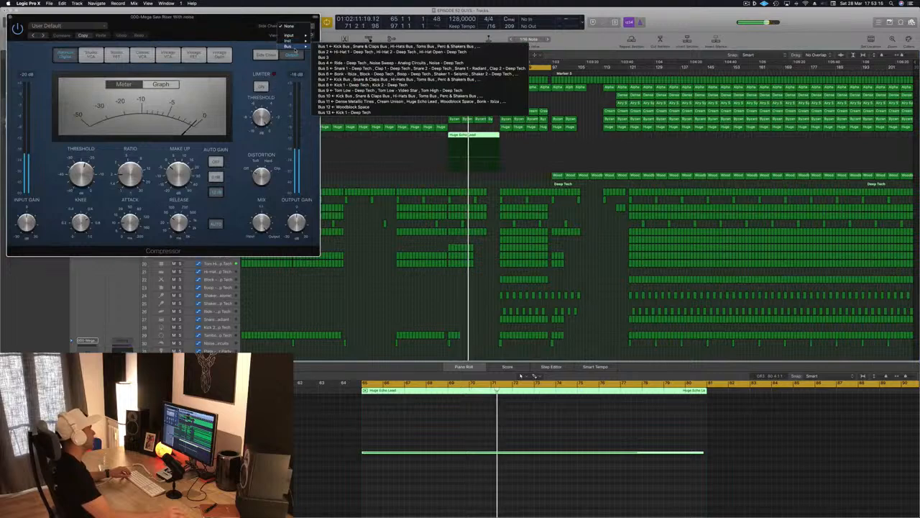
pyautogui.click(345, 112)
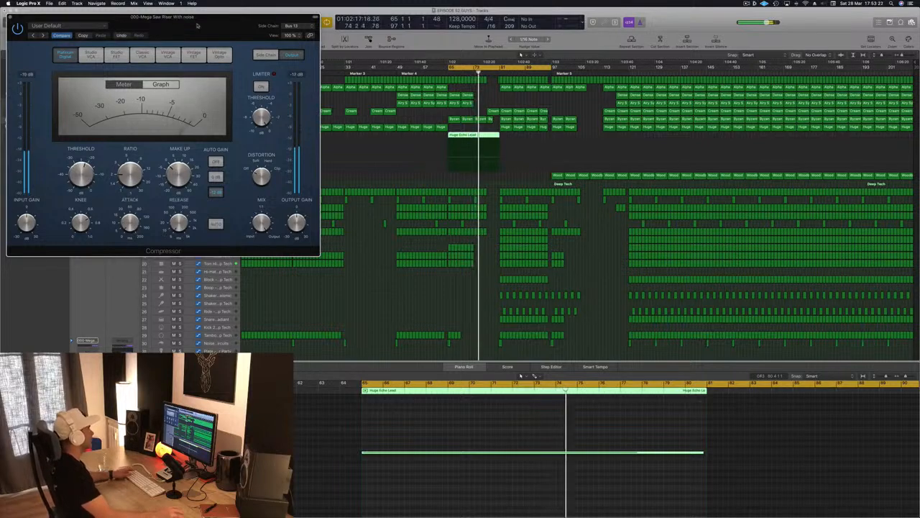
pyautogui.moveTo(197, 25); pyautogui.dragTo(244, 65)
pyautogui.click(171, 60)
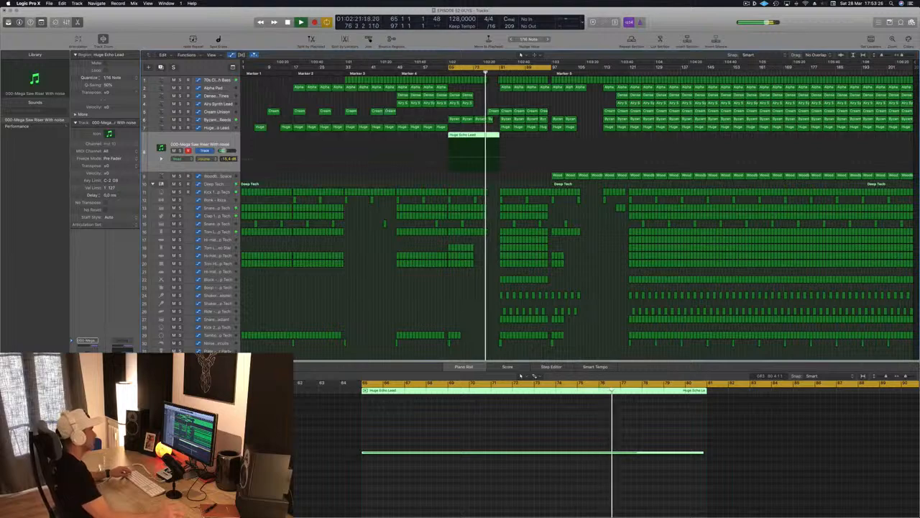
# Audition the Block - Deep Tech track by briefly soloing it and then muting and unmuting it during playback.
pyautogui.scroll(3, 484, 120)
pyautogui.scroll(-2, 483, 120)
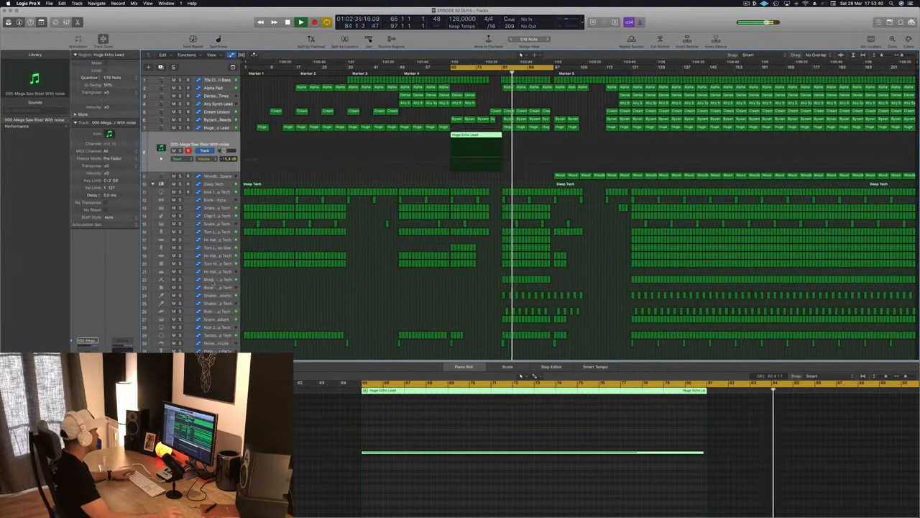
pyautogui.click(203, 279)
pyautogui.click(180, 263)
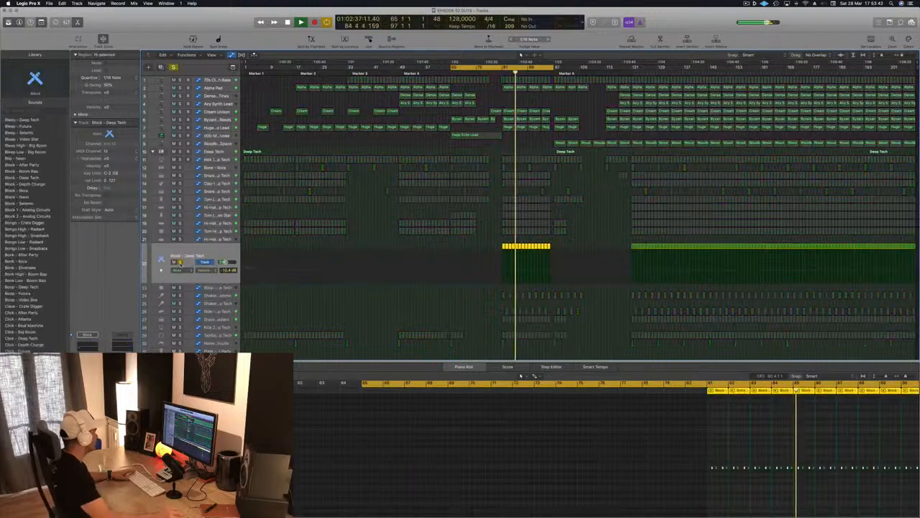
pyautogui.click(181, 262)
pyautogui.click(173, 263)
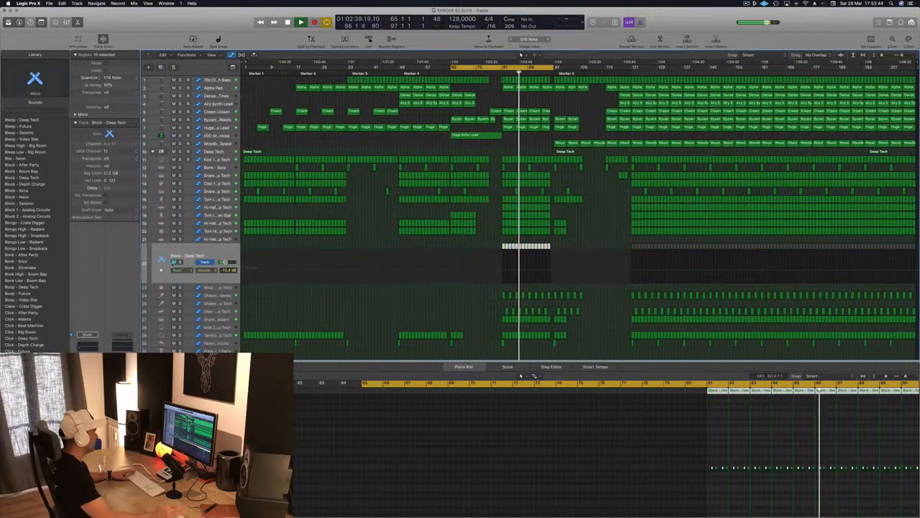
pyautogui.click(172, 263)
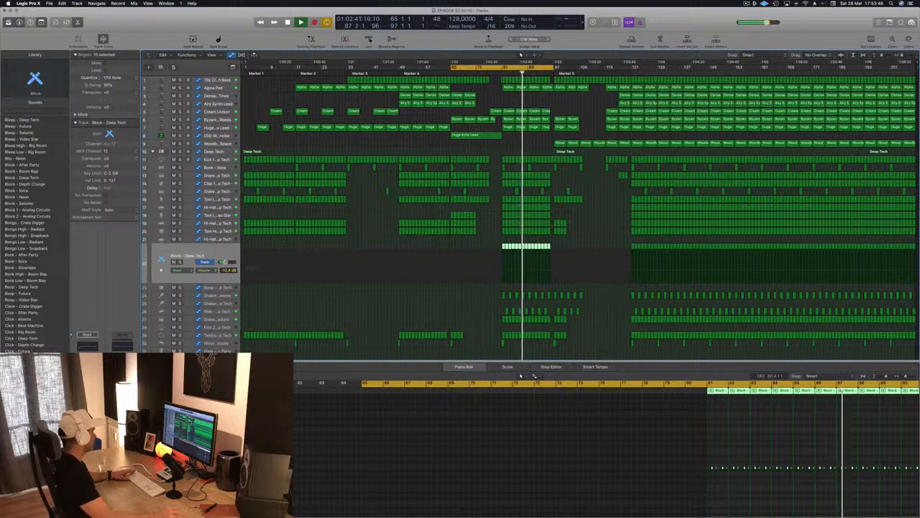
# In the Block track's Stereo Delay, set the right delay to a 1/8 triplet with 0.33% deviation while playing from bar 81.
pyautogui.click(87, 392)
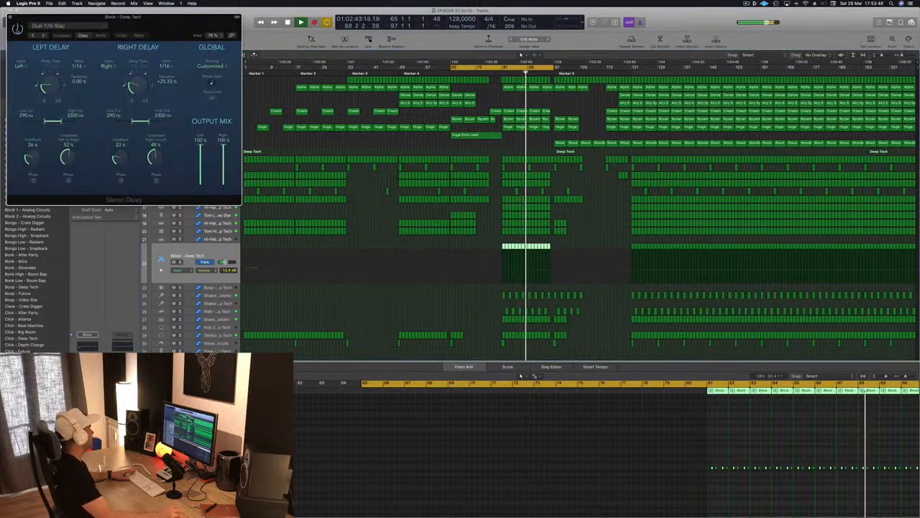
pyautogui.moveTo(153, 23); pyautogui.dragTo(315, 67)
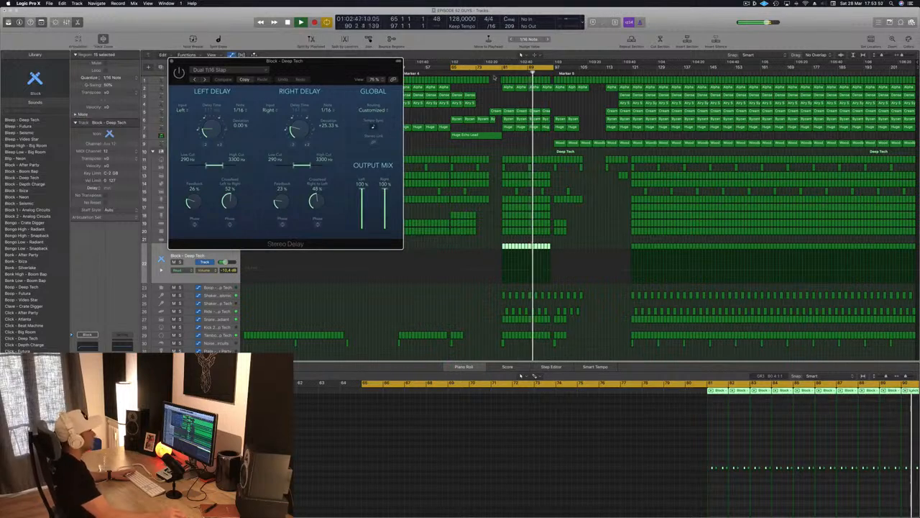
pyautogui.click(499, 69)
pyautogui.moveTo(309, 64); pyautogui.dragTo(273, 83)
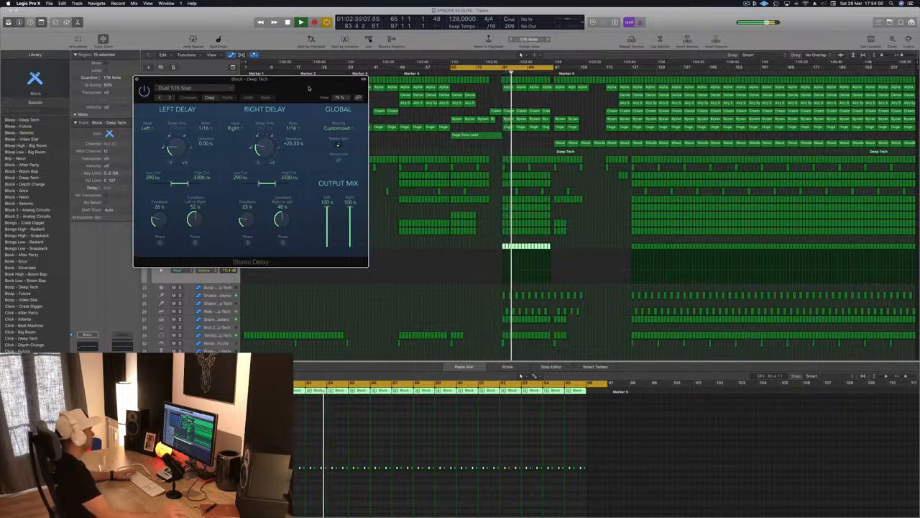
pyautogui.moveTo(309, 89); pyautogui.dragTo(487, 120)
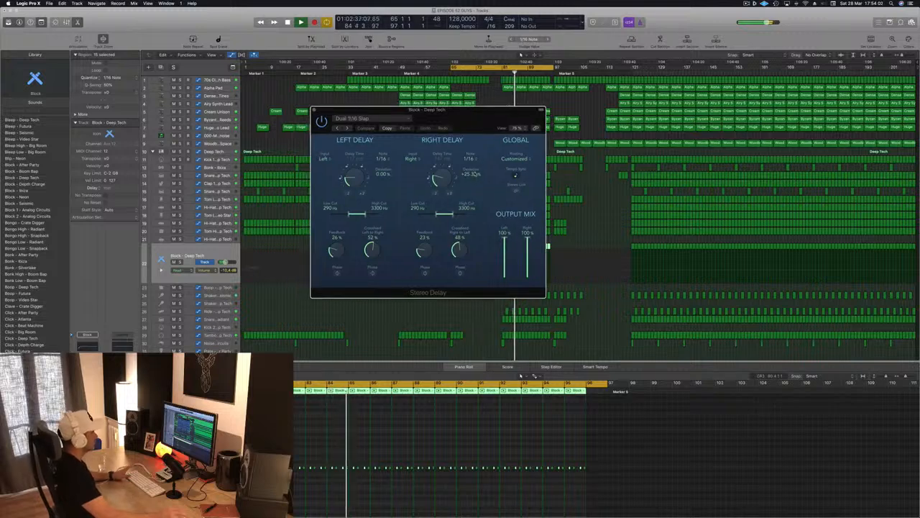
pyautogui.moveTo(443, 181); pyautogui.dragTo(436, 181)
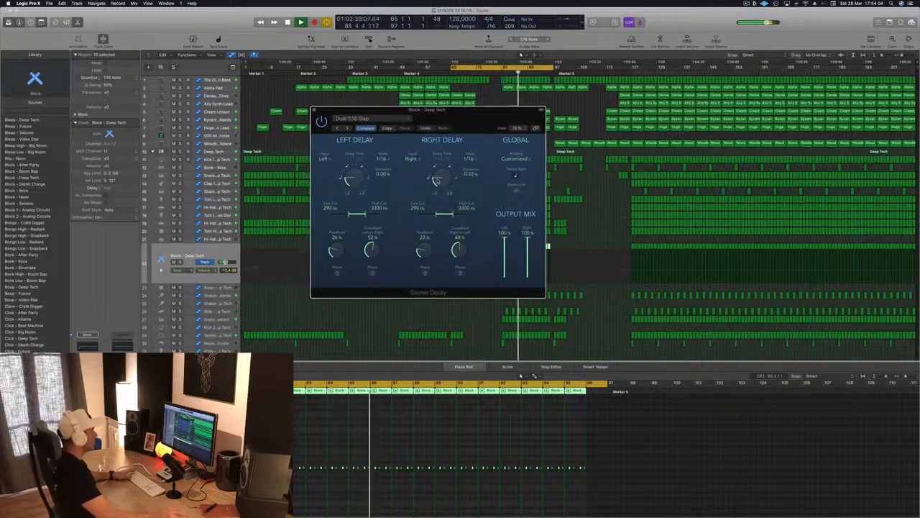
pyautogui.moveTo(436, 182); pyautogui.dragTo(438, 177)
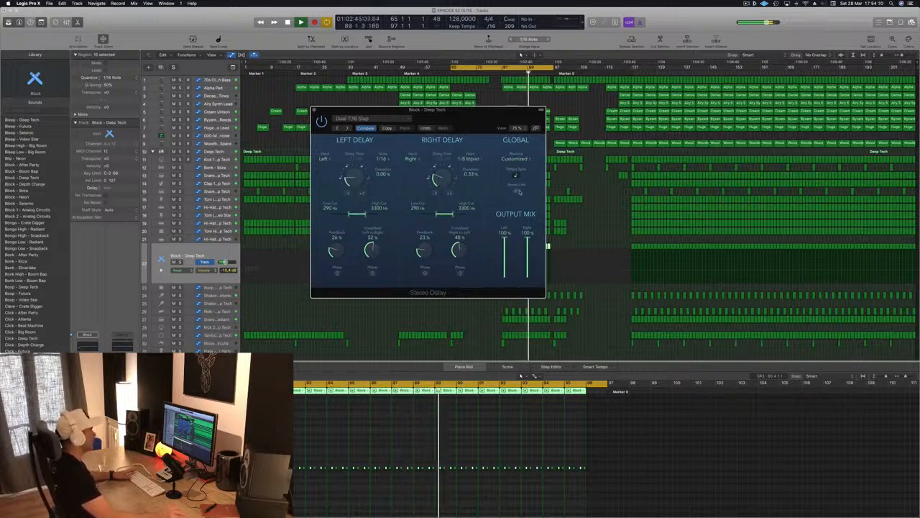
# Move the cycle range to bars 81 through 113, restart playback there, and move the delay window clear of the regions.
pyautogui.moveTo(488, 130); pyautogui.dragTo(386, 107)
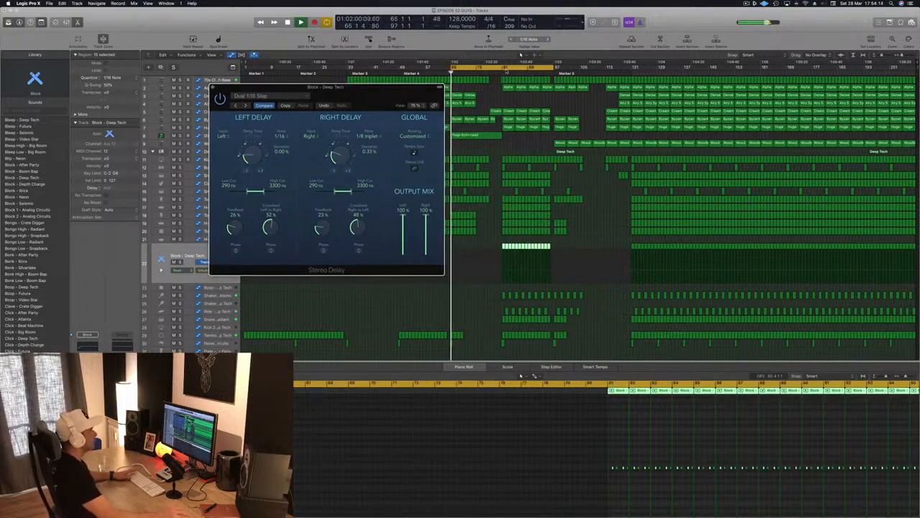
pyautogui.moveTo(503, 66); pyautogui.dragTo(560, 70)
pyautogui.press('space')
pyautogui.press('space')
pyautogui.moveTo(348, 91); pyautogui.dragTo(841, 124)
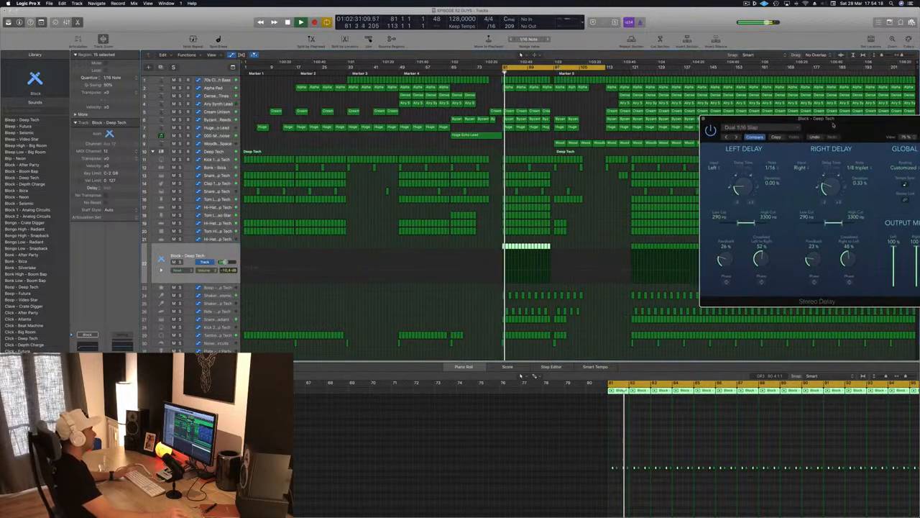
# Replay from bar 81 and examine the Snare 1 - Radiant, Shaker 1 - Seismic, Ride and second shaker tracks.
pyautogui.click(216, 318)
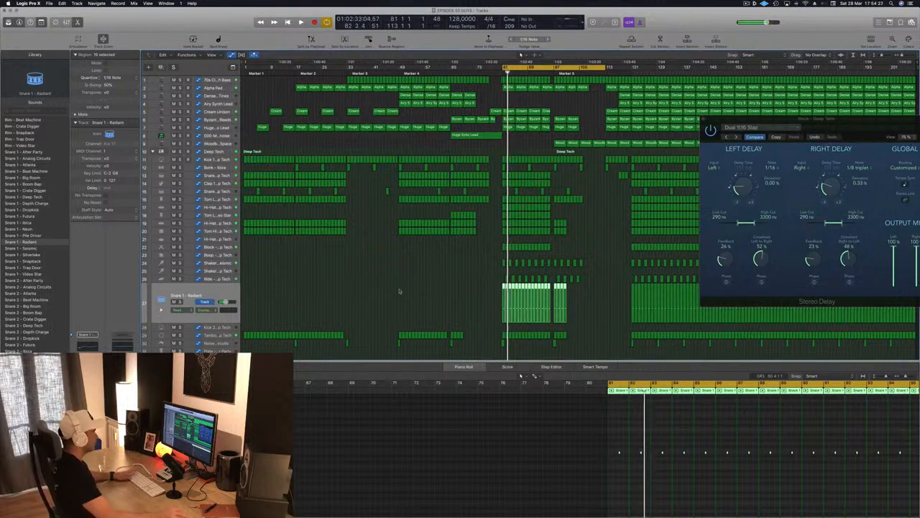
pyautogui.press('space')
pyautogui.scroll(5, 400, 290)
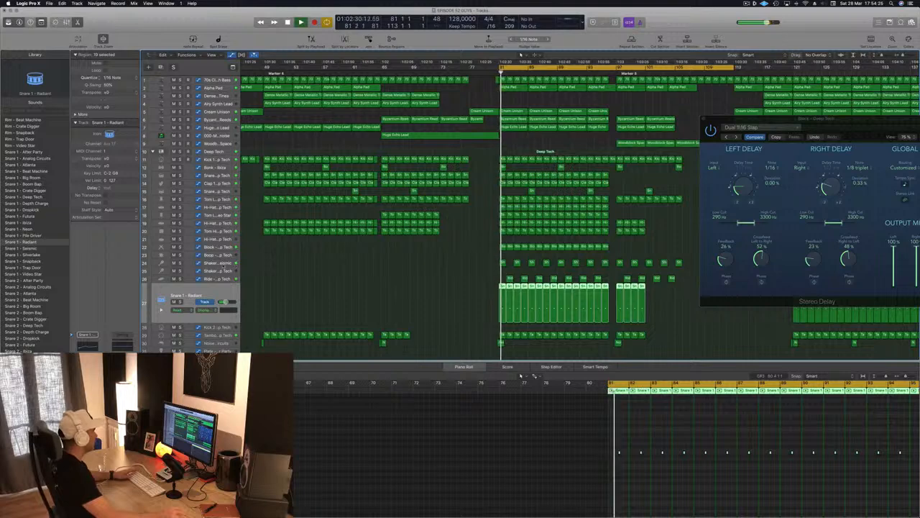
pyautogui.click(223, 266)
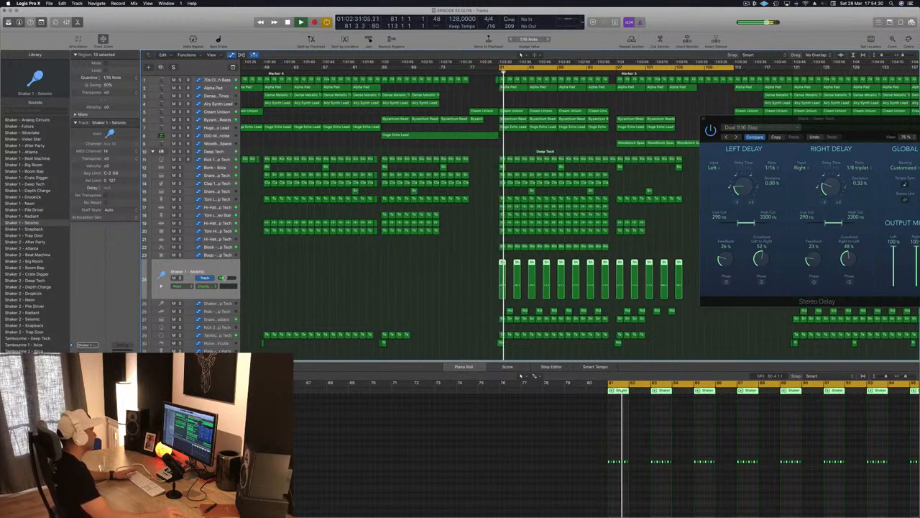
pyautogui.press('space')
pyautogui.press('space')
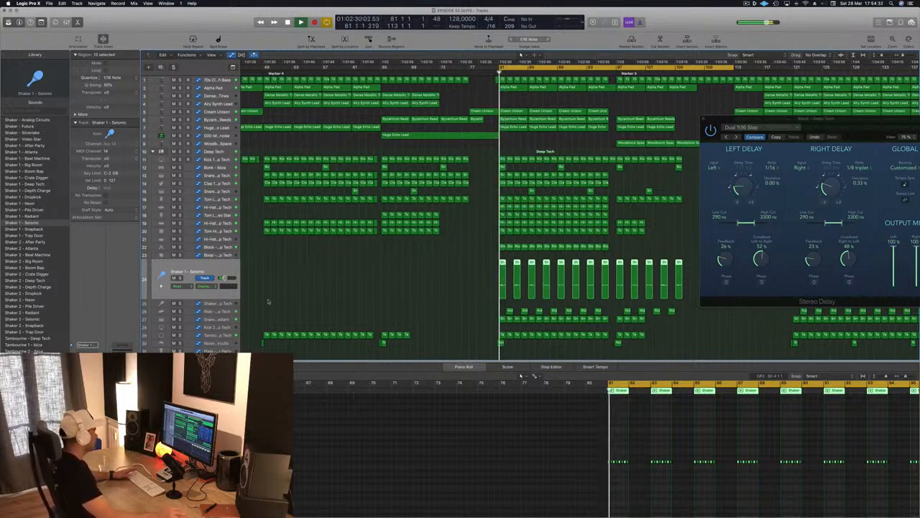
pyautogui.click(271, 306)
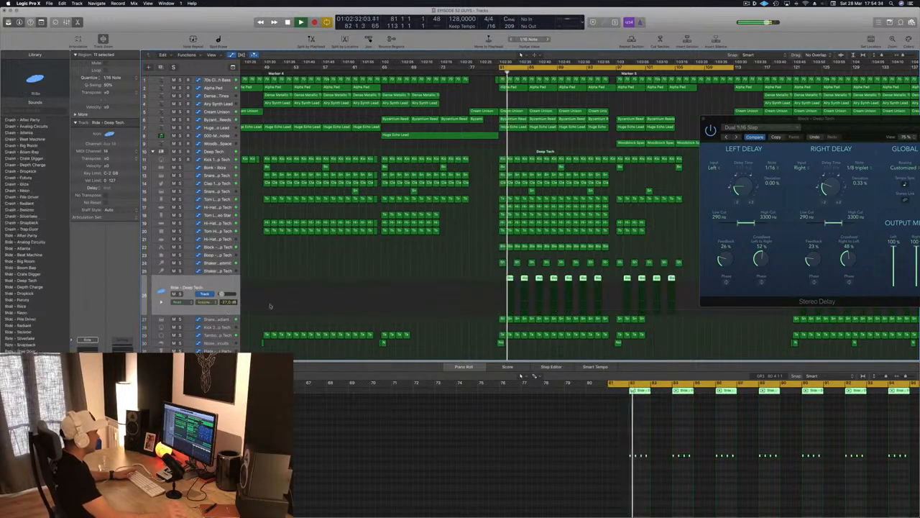
pyautogui.click(219, 271)
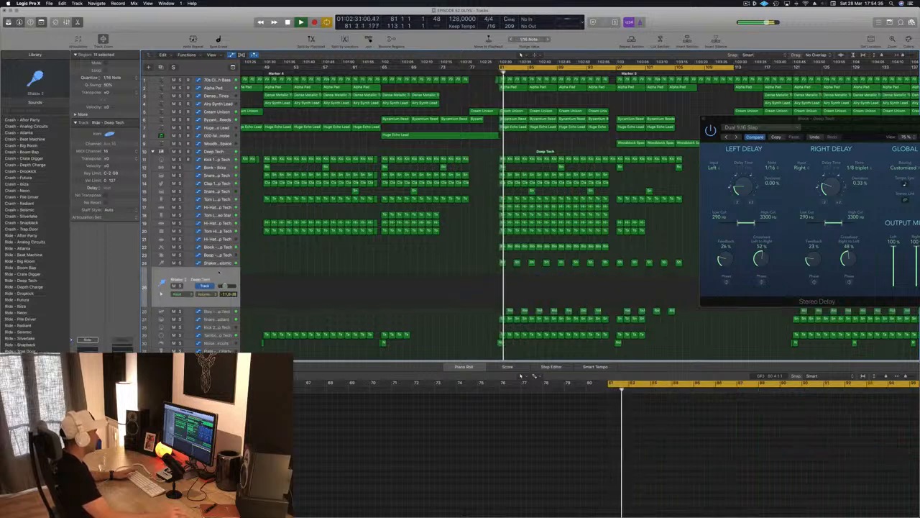
pyautogui.click(220, 263)
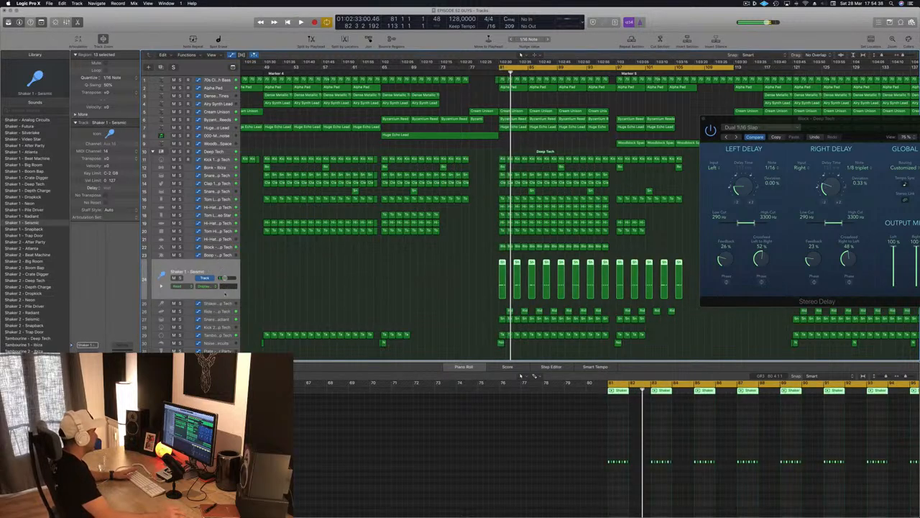
# Lower the Ride - Deep Tech track's volume to -28.5 dB.
pyautogui.click(219, 311)
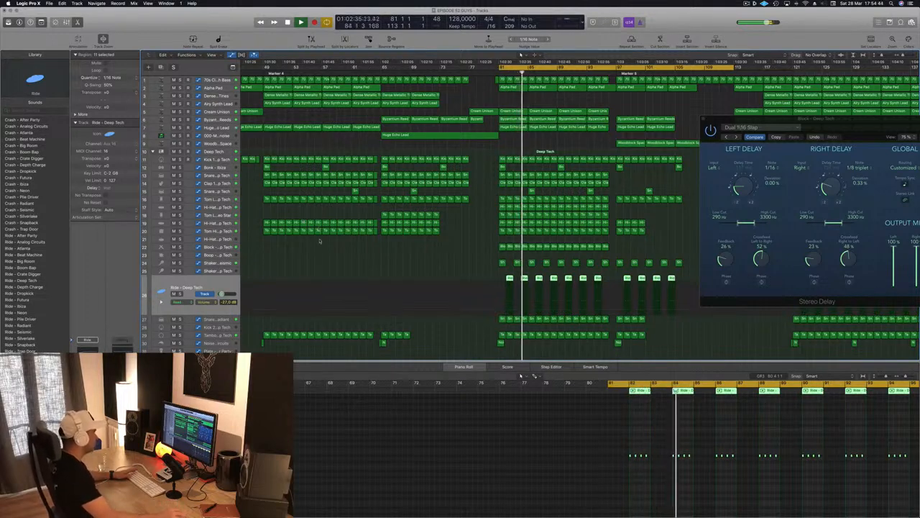
pyautogui.moveTo(206, 302); pyautogui.dragTo(222, 294)
pyautogui.press('super+Left')
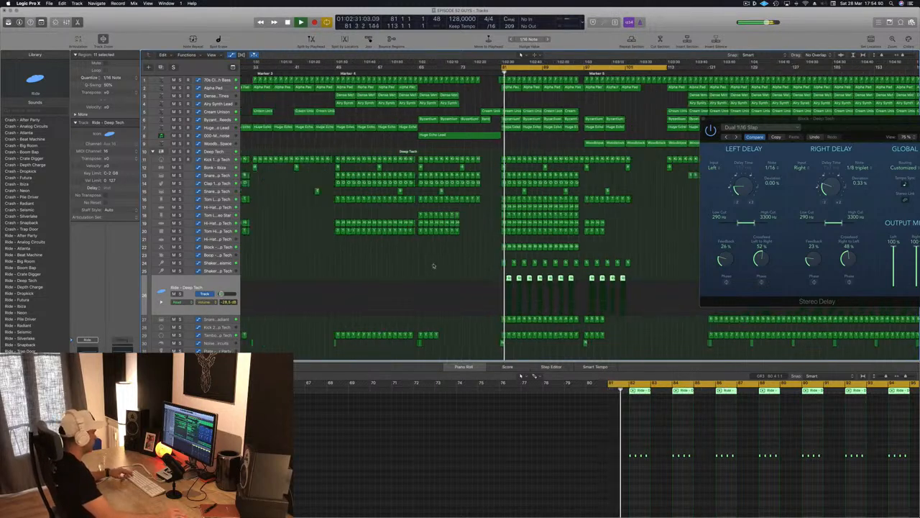
# Close the Stereo Delay window and briefly solo the Block - Deep Tech track to check its delay.
pyautogui.moveTo(839, 129); pyautogui.dragTo(557, 139)
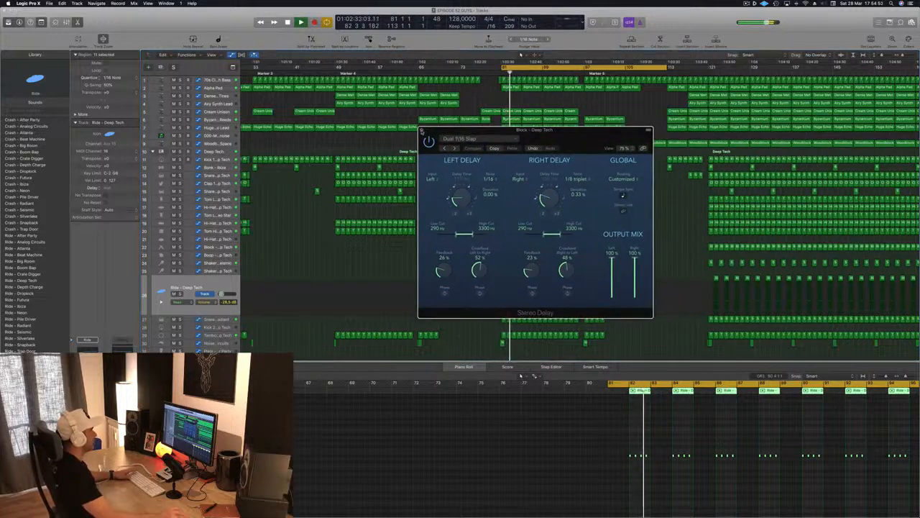
pyautogui.click(424, 130)
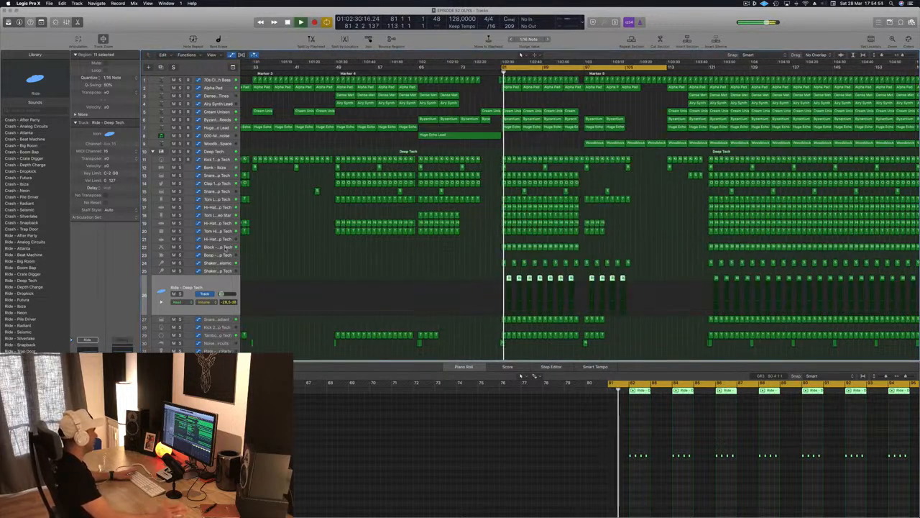
pyautogui.click(220, 247)
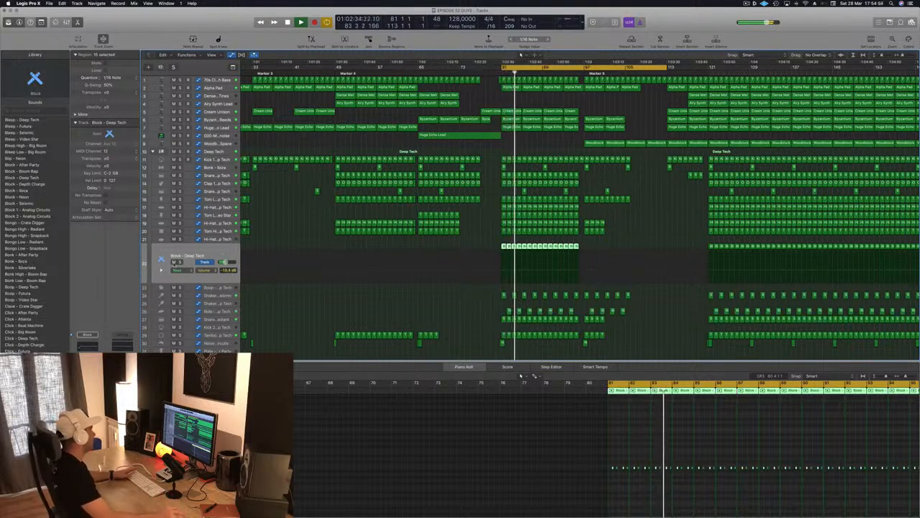
pyautogui.click(179, 262)
pyautogui.press('s')
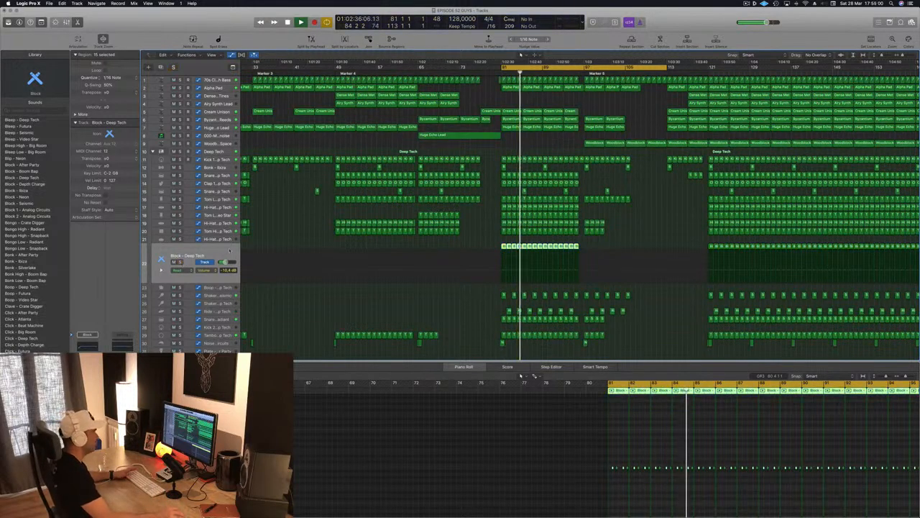
# Lower the Block - Deep Tech track's volume to -12.0 dB and low-cut it at 270 Hz, 18 dB/Oct in the Channel EQ.
pyautogui.moveTo(226, 262); pyautogui.dragTo(224, 263)
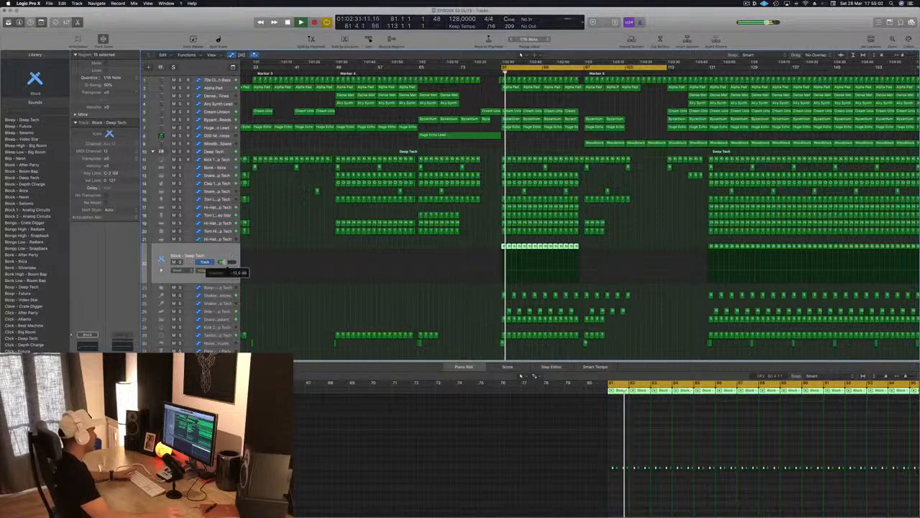
pyautogui.click(87, 344)
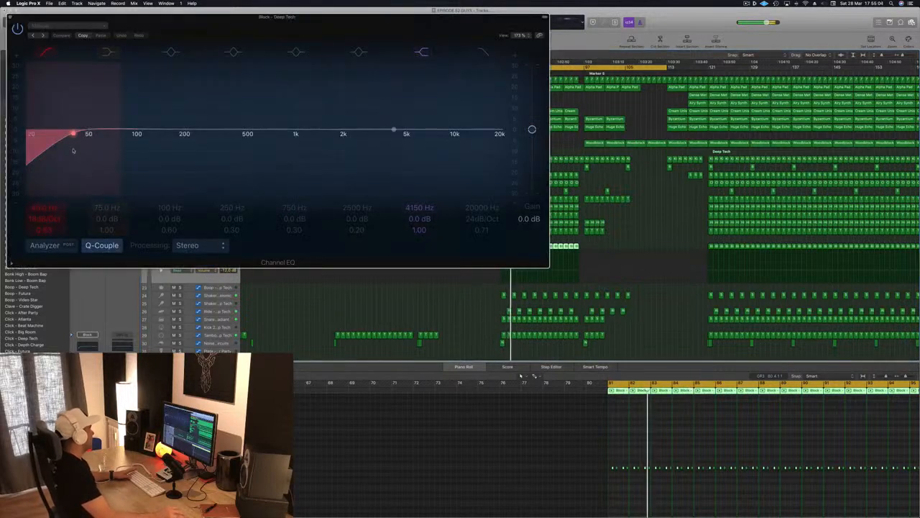
pyautogui.click(44, 245)
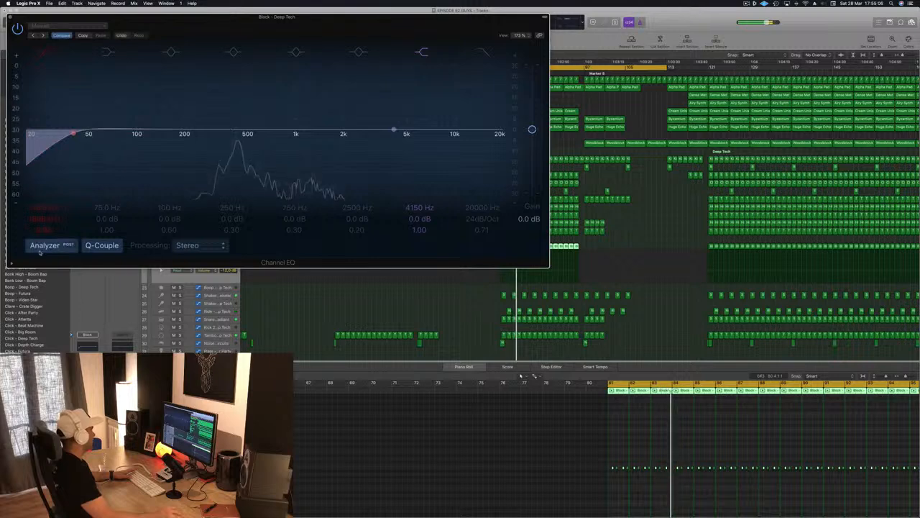
pyautogui.moveTo(73, 134); pyautogui.dragTo(216, 130)
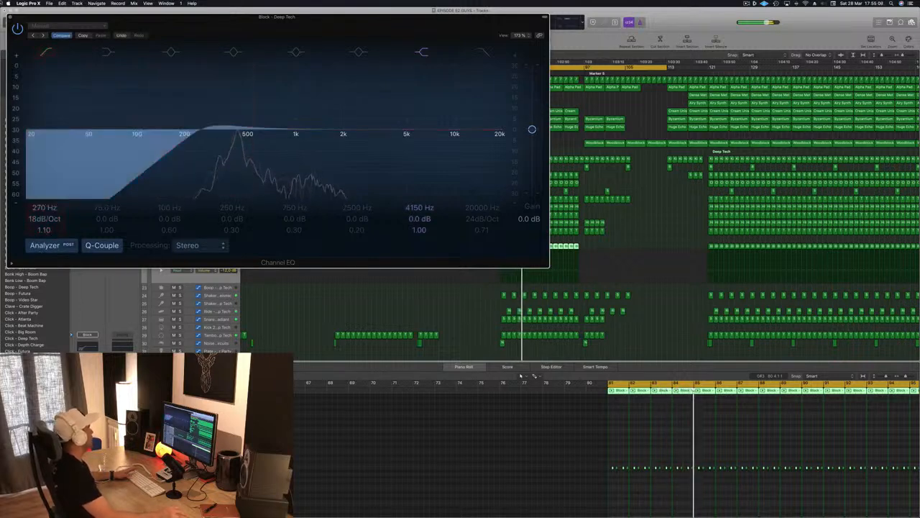
pyautogui.click(10, 17)
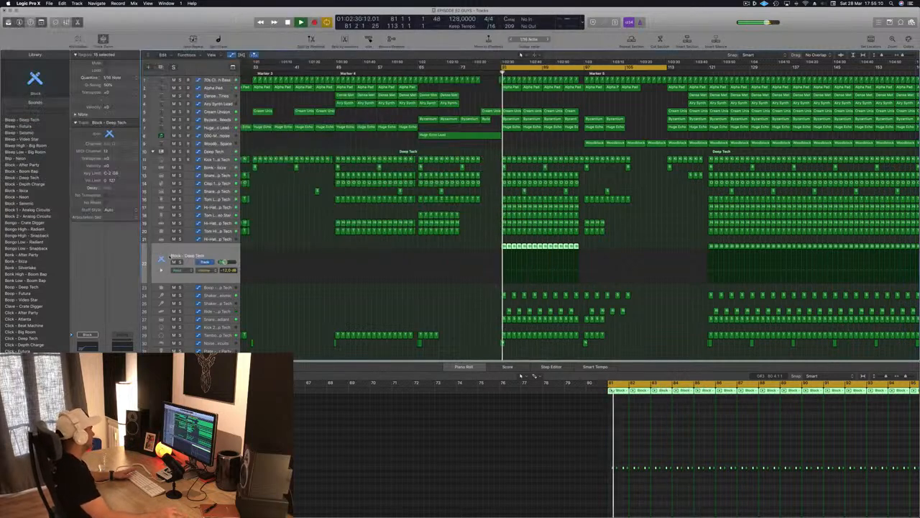
# Solo-check the Block - Deep Tech track and try the Stereo Delay's Dual 7/16 Slap preset on it.
pyautogui.press('s')
pyautogui.press('s')
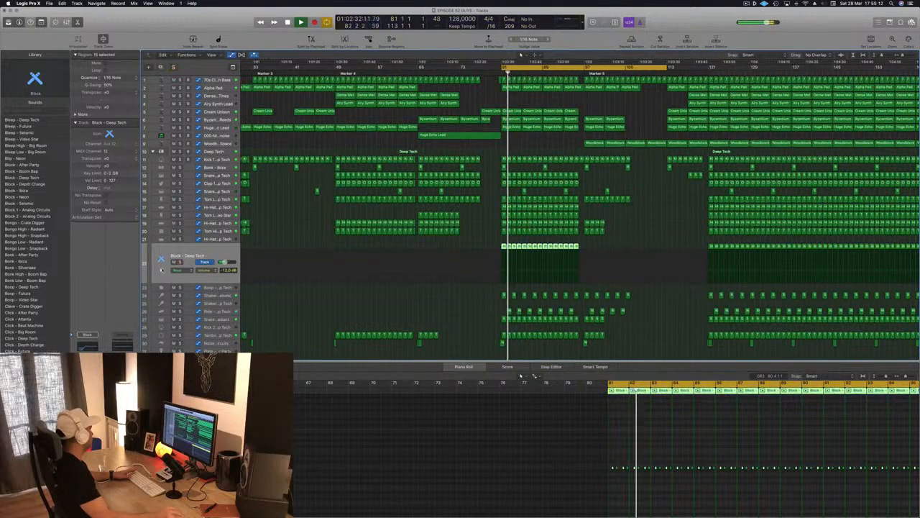
pyautogui.click(87, 384)
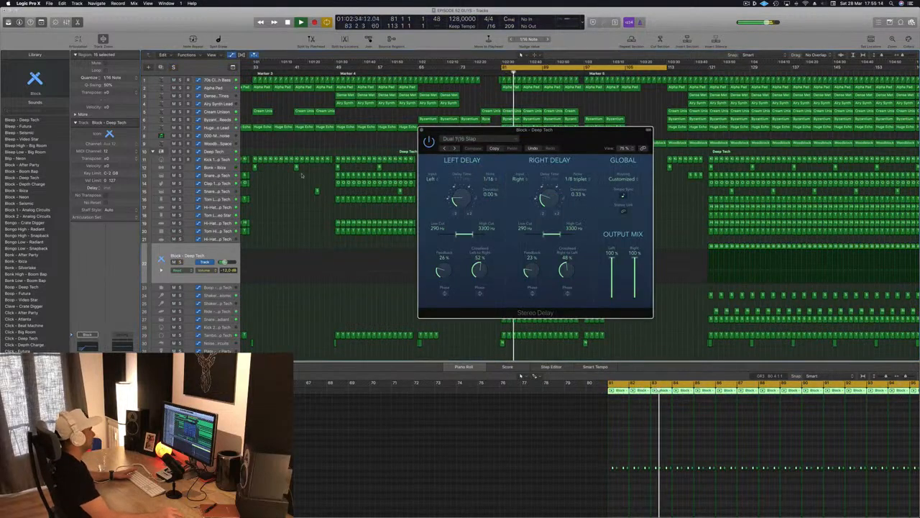
pyautogui.click(422, 130)
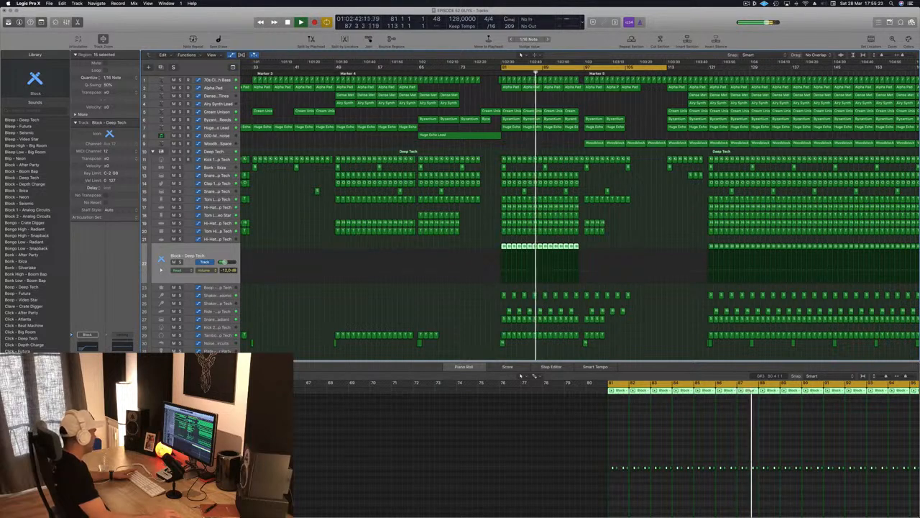
# Add Delay Designer to the block track and audition its presets from 1/4 Dotted Basic Pan through 1/4 Dotted Delay during playback.
pyautogui.click(87, 381)
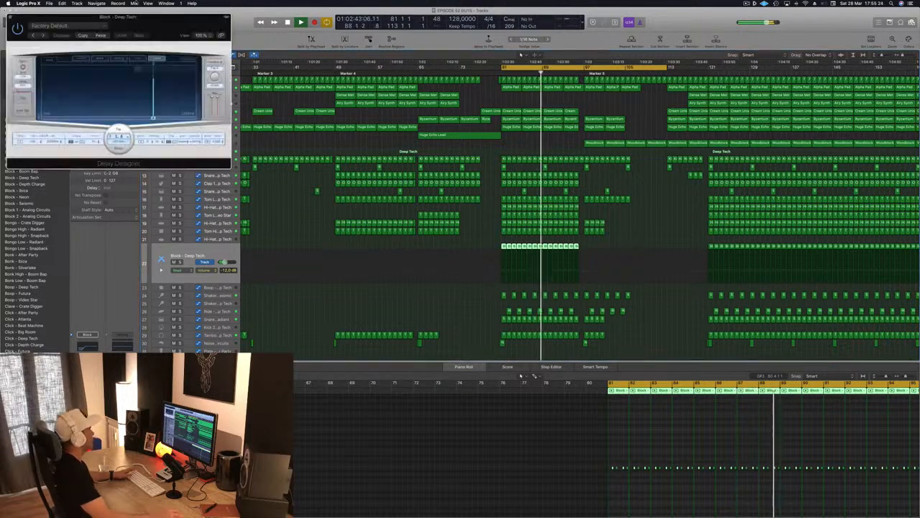
pyautogui.moveTo(37, 49); pyautogui.dragTo(260, 54)
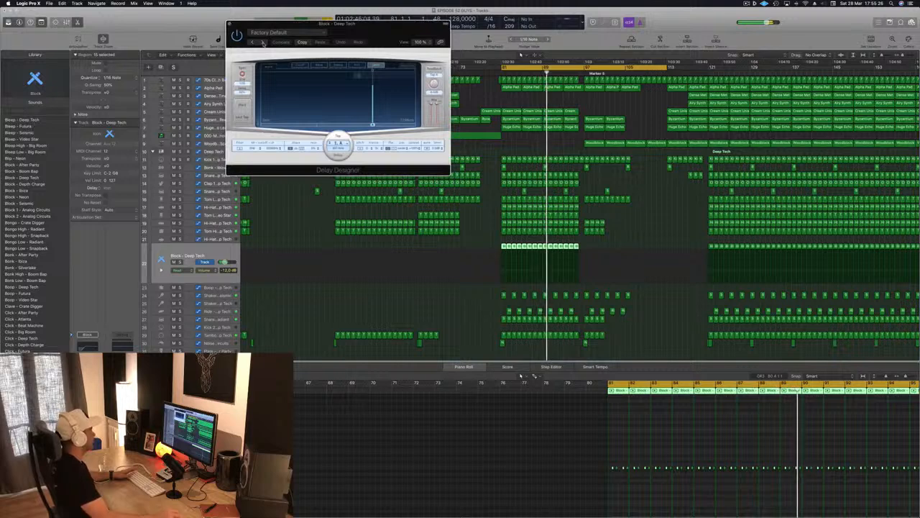
pyautogui.click(262, 42)
pyautogui.moveTo(356, 34); pyautogui.dragTo(324, 77)
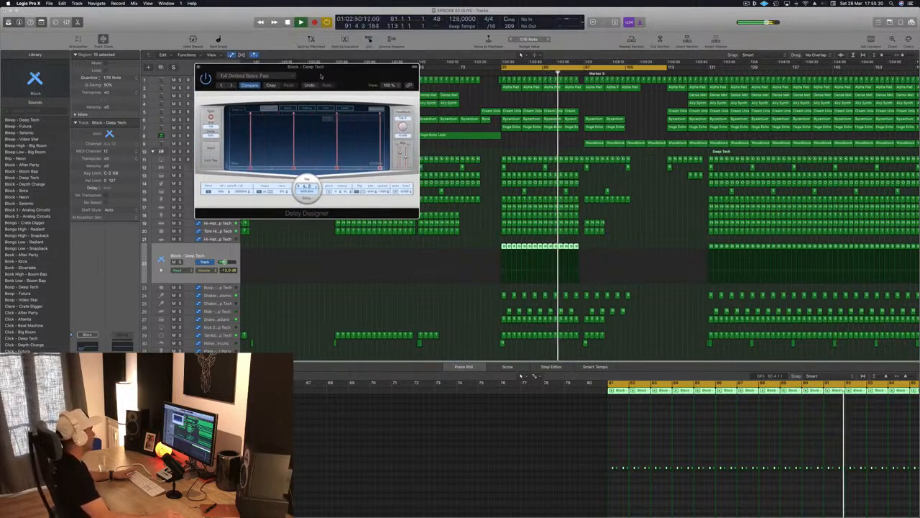
pyautogui.moveTo(233, 85); pyautogui.dragTo(224, 100)
pyautogui.click(224, 100)
pyautogui.click(224, 101)
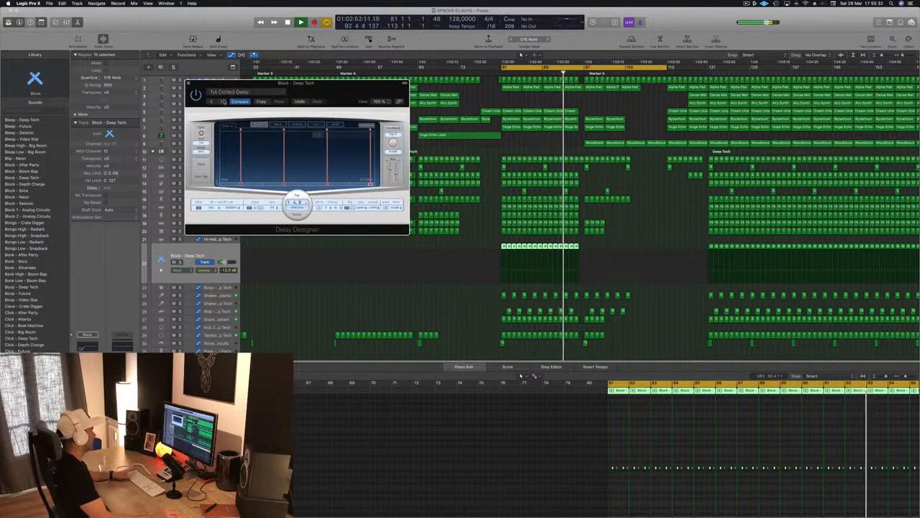
pyautogui.press('space')
pyautogui.press('space')
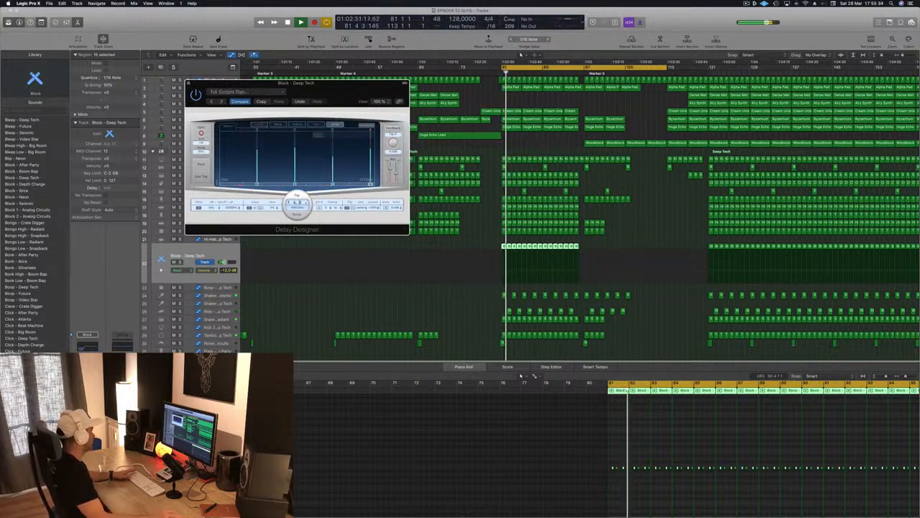
# Step Delay Designer through its eighth-note presets, past 1/8 Alternating Pan and 1/8 Dotted Basic Pan, and close the plug-in.
pyautogui.click(221, 101)
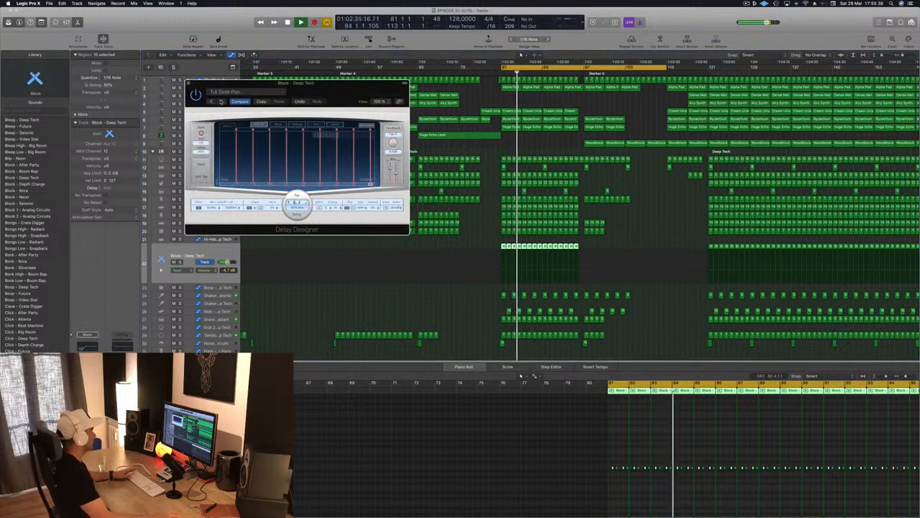
pyautogui.click(221, 102)
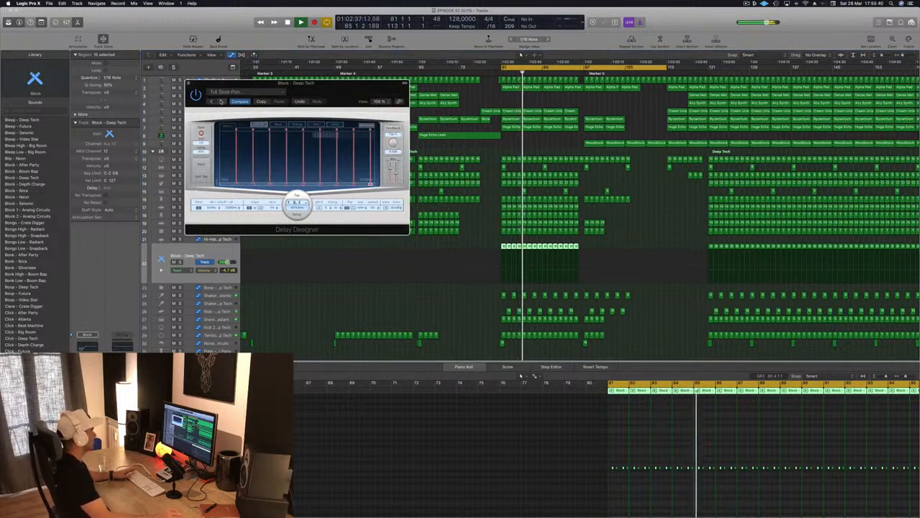
pyautogui.click(222, 101)
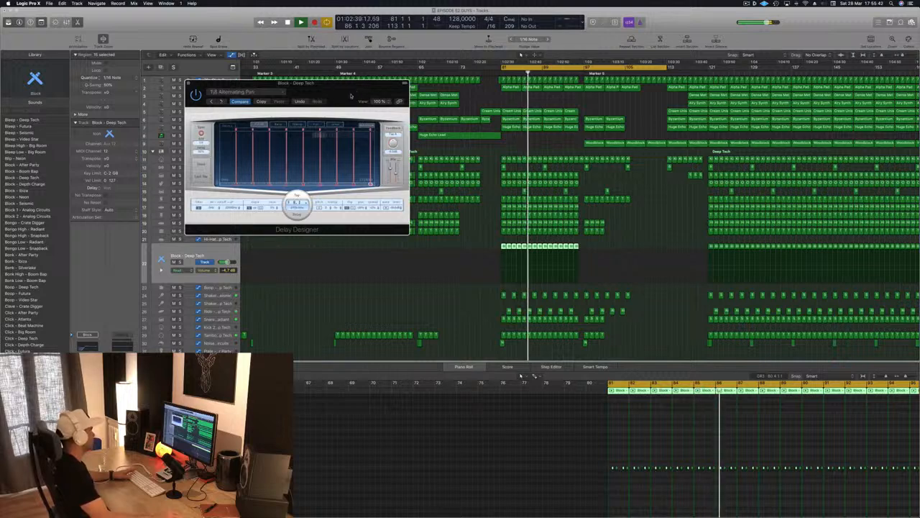
pyautogui.moveTo(241, 83); pyautogui.dragTo(294, 81)
pyautogui.click(274, 99)
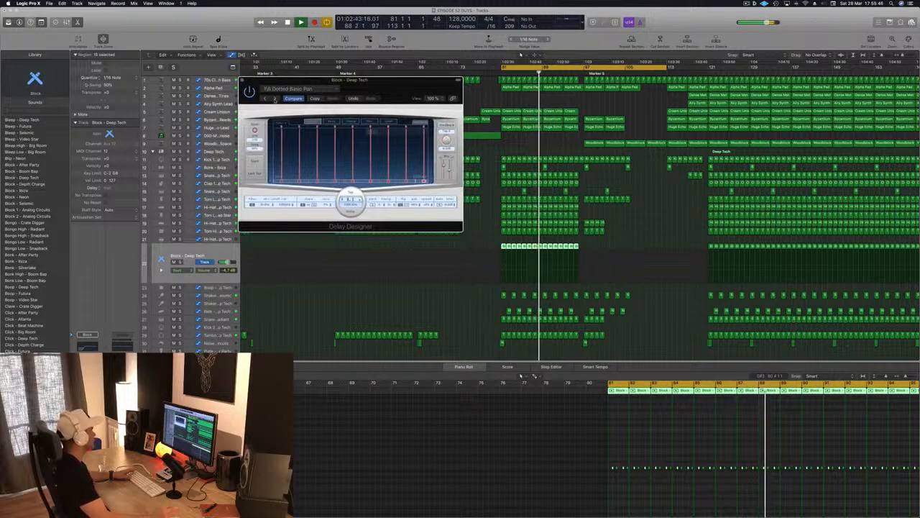
pyautogui.click(274, 99)
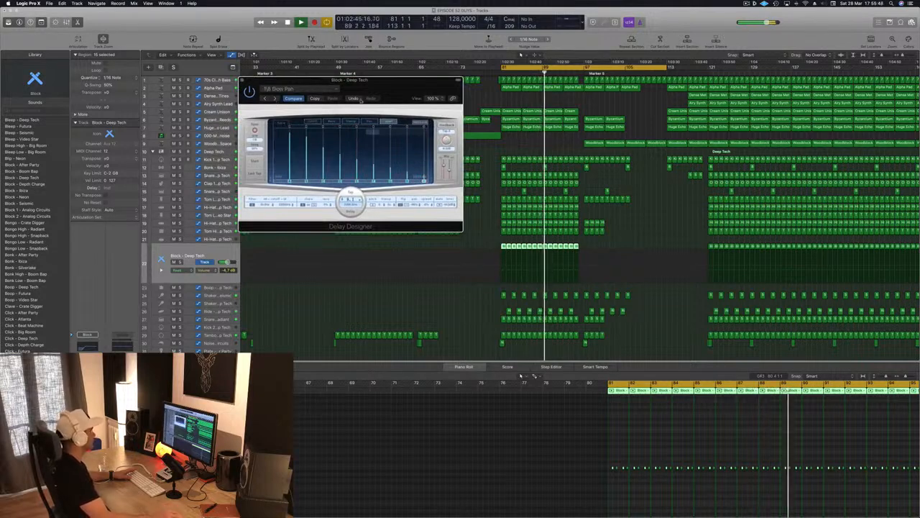
pyautogui.moveTo(251, 82); pyautogui.dragTo(217, 124)
pyautogui.click(210, 123)
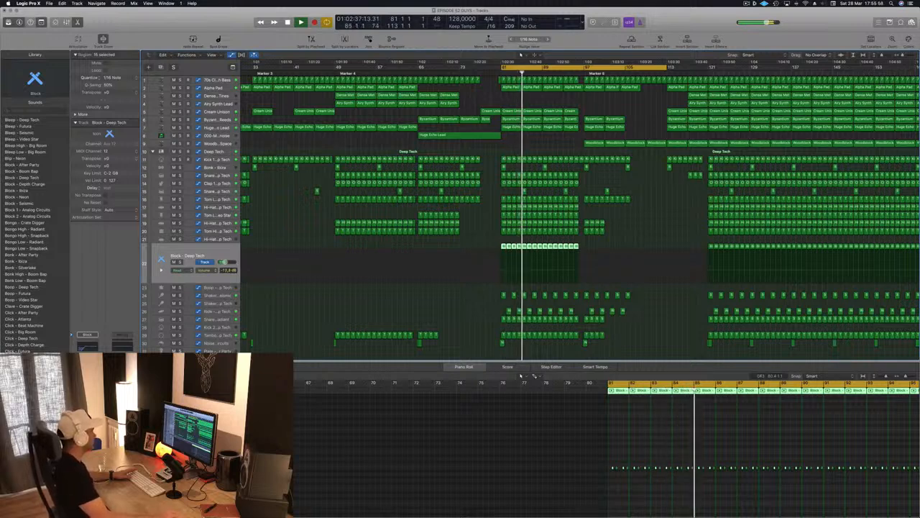
# Add a Compressor to the block track and set its side chain to Bus 13, Kick 1 - Deep Tech.
pyautogui.press('Return')
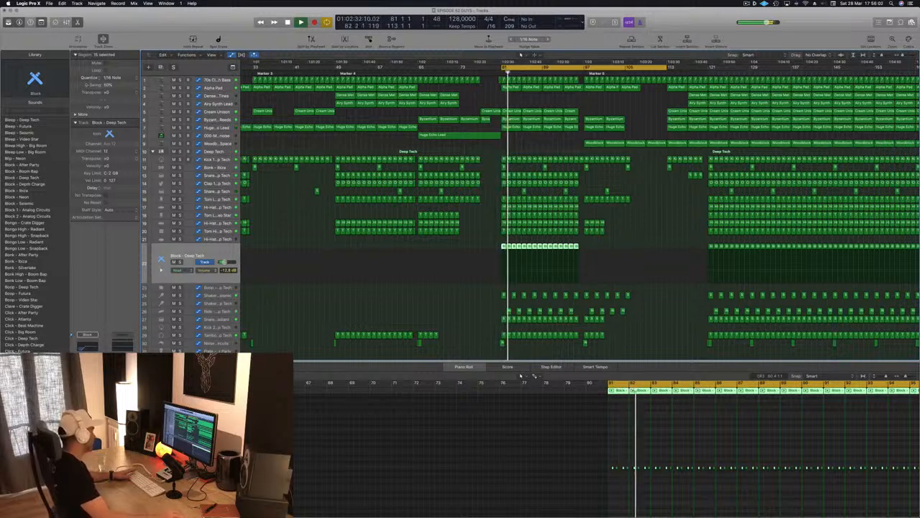
pyautogui.press('v')
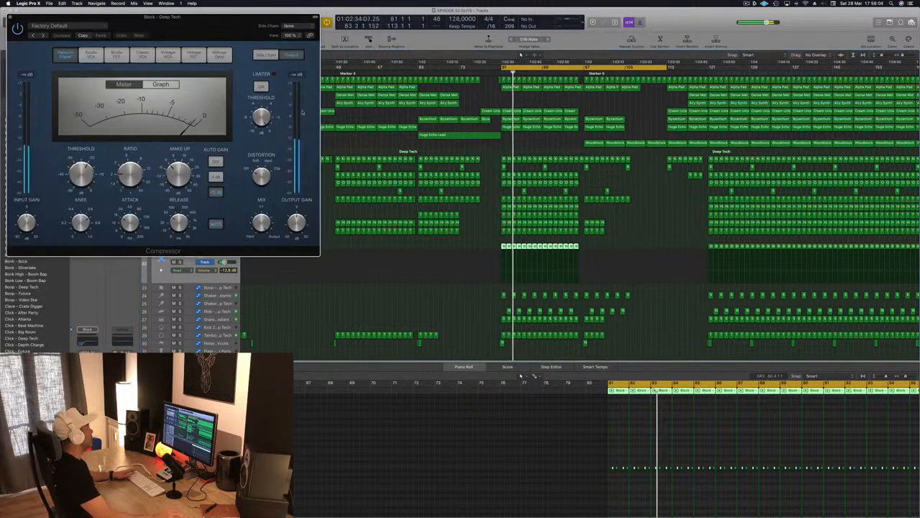
pyautogui.moveTo(231, 19); pyautogui.dragTo(348, 33)
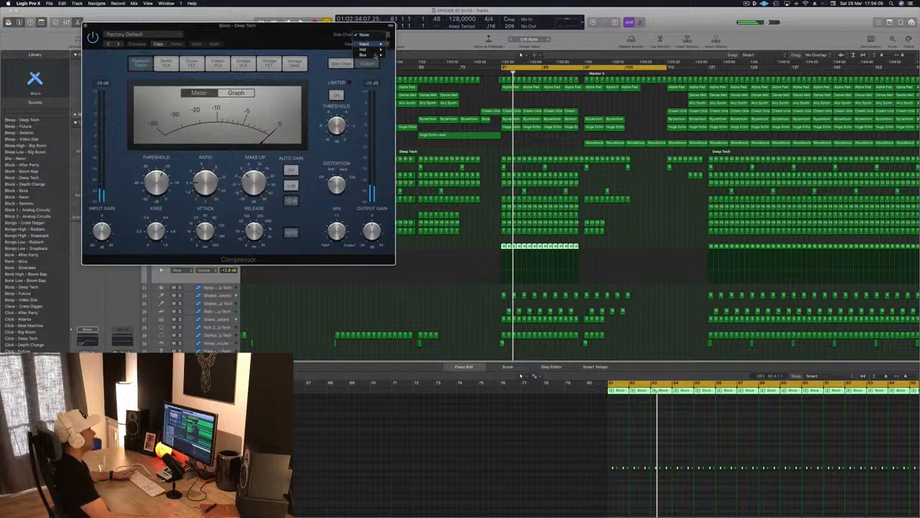
pyautogui.moveTo(376, 56)
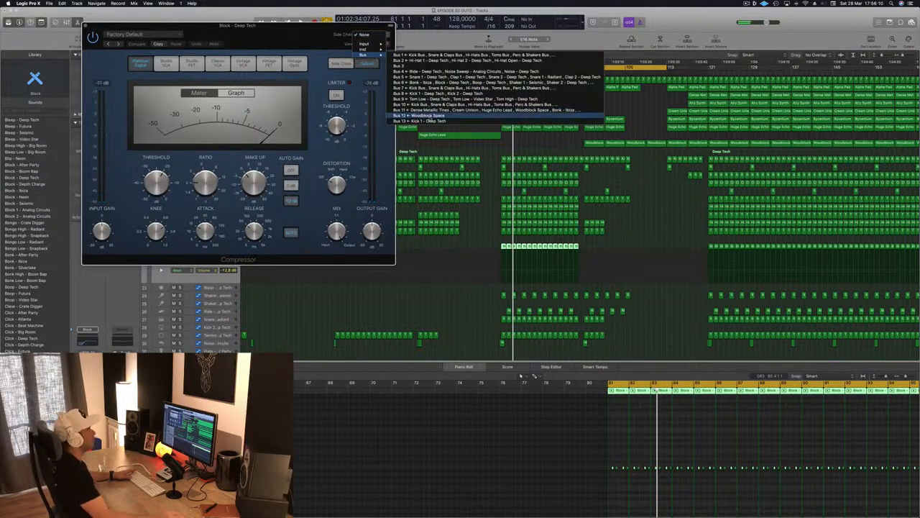
pyautogui.click(420, 121)
pyautogui.moveTo(333, 39); pyautogui.dragTo(449, 54)
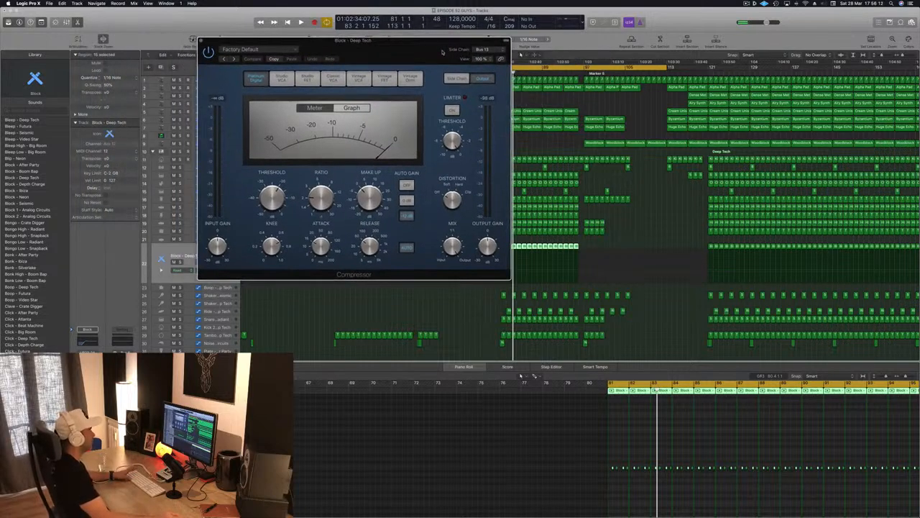
# Set the compressor's ratio to about 4.1:1, lower its threshold while listening, and close it.
pyautogui.press('space')
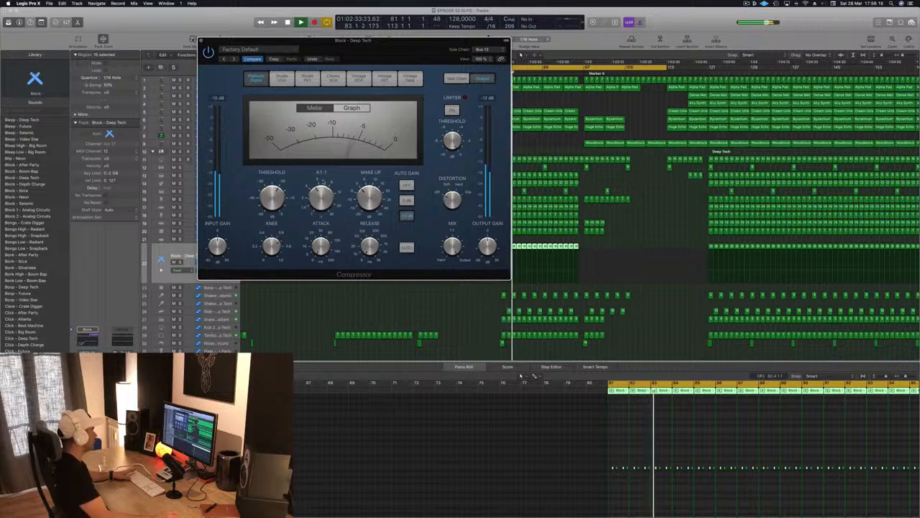
pyautogui.moveTo(386, 43); pyautogui.dragTo(407, 72)
pyautogui.press('space')
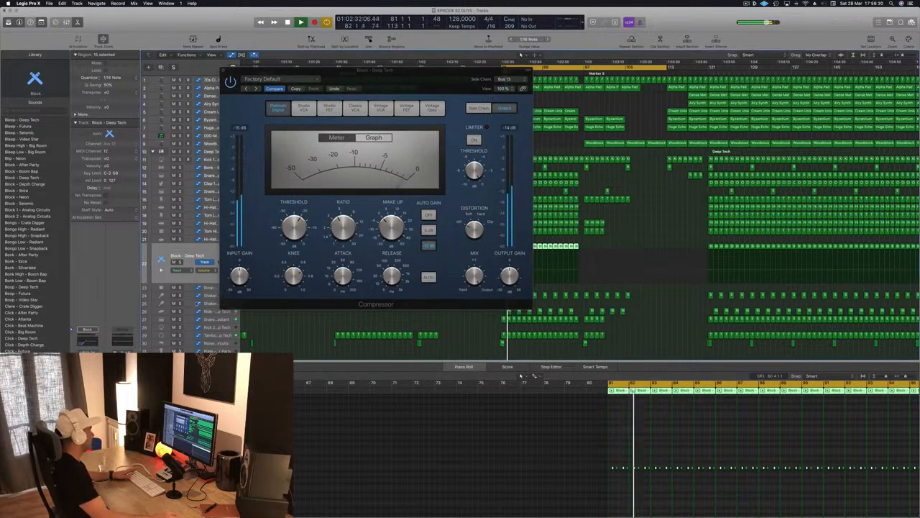
pyautogui.moveTo(293, 228); pyautogui.dragTo(292, 234)
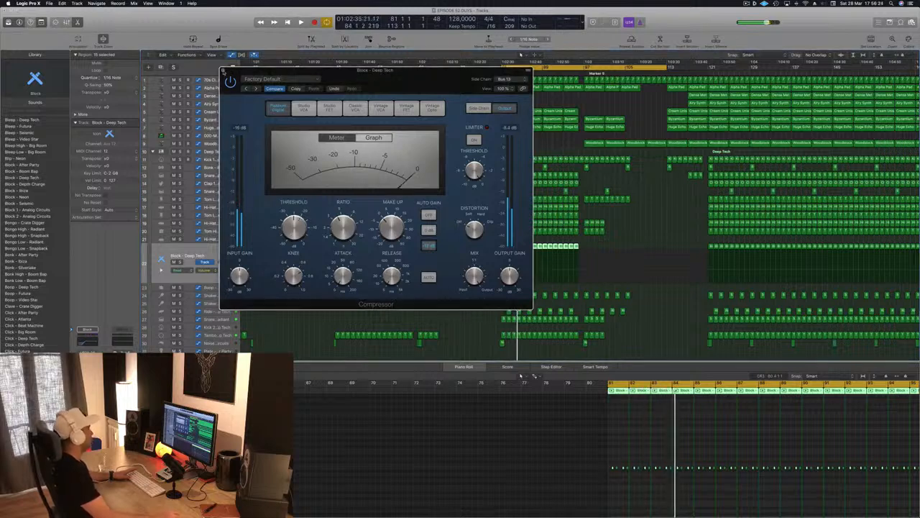
pyautogui.click(223, 70)
pyautogui.press('space')
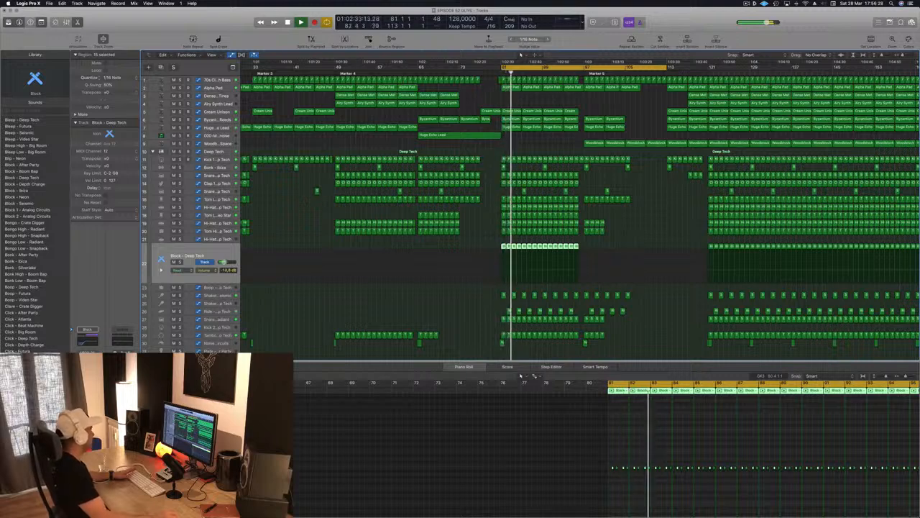
# Copy the last two Dense Metallic and Airy Synth Lead regions before the break to bar 89 and save the project.
pyautogui.scroll(-3, 489, 89)
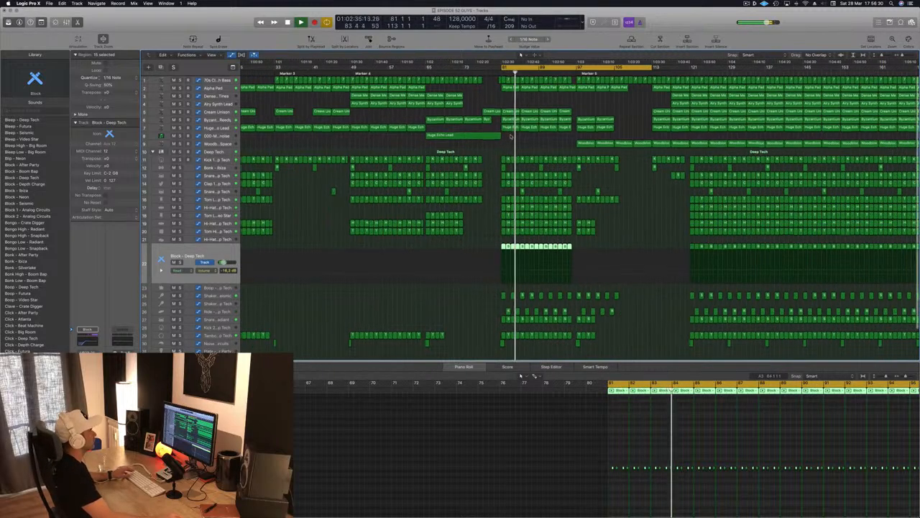
pyautogui.scroll(-3, 489, 89)
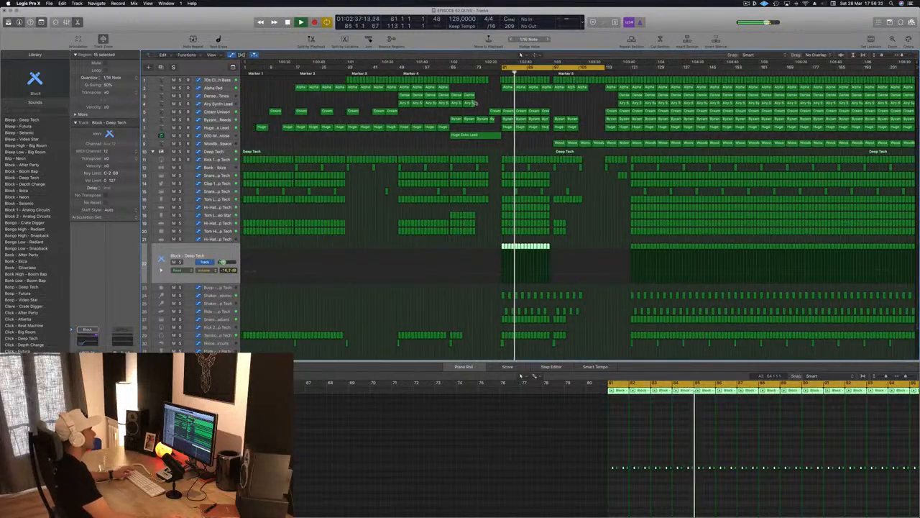
pyautogui.moveTo(482, 96); pyautogui.dragTo(527, 95)
pyautogui.press('super+s')
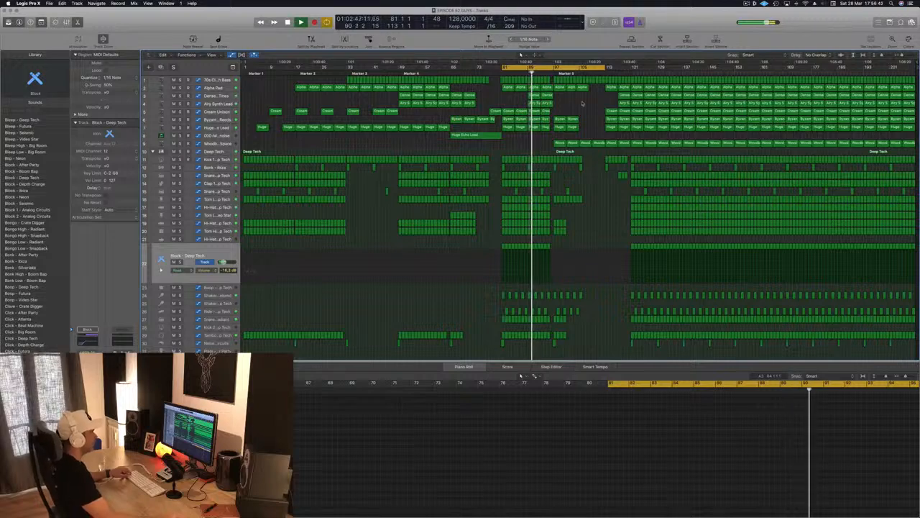
# Look over the arrangement down to the lowest drum tracks and inspect the Clap 2 - Deep Tech region at bar 77.
pyautogui.press('super+Right')
pyautogui.hscroll(-3, 596, 88)
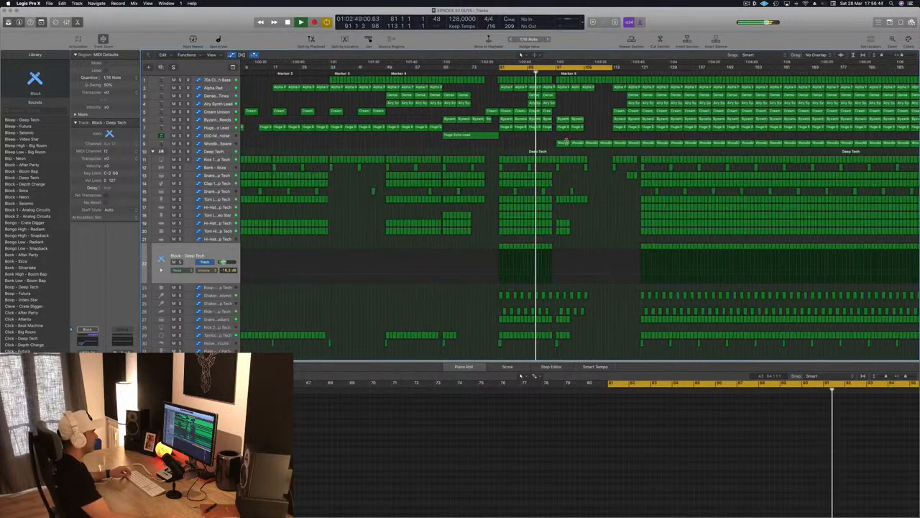
pyautogui.scroll(-4, 567, 142)
pyautogui.scroll(1, 567, 142)
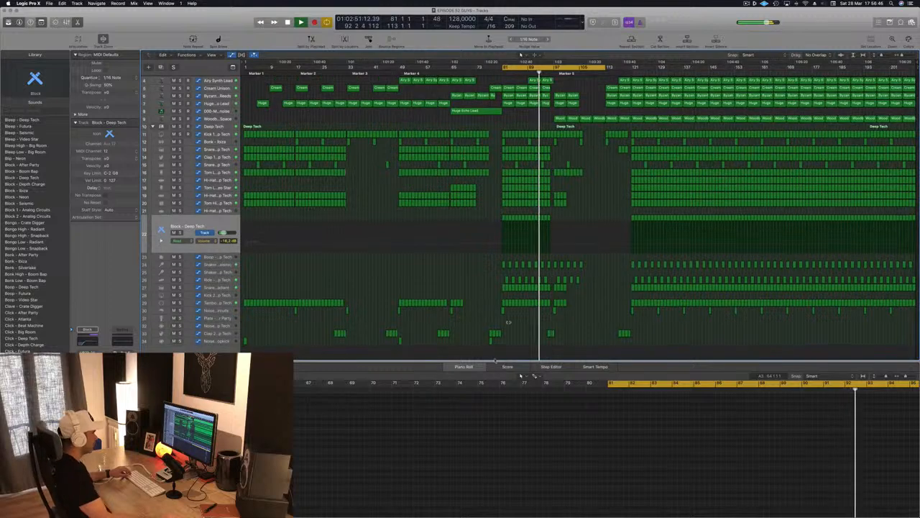
pyautogui.click(490, 340)
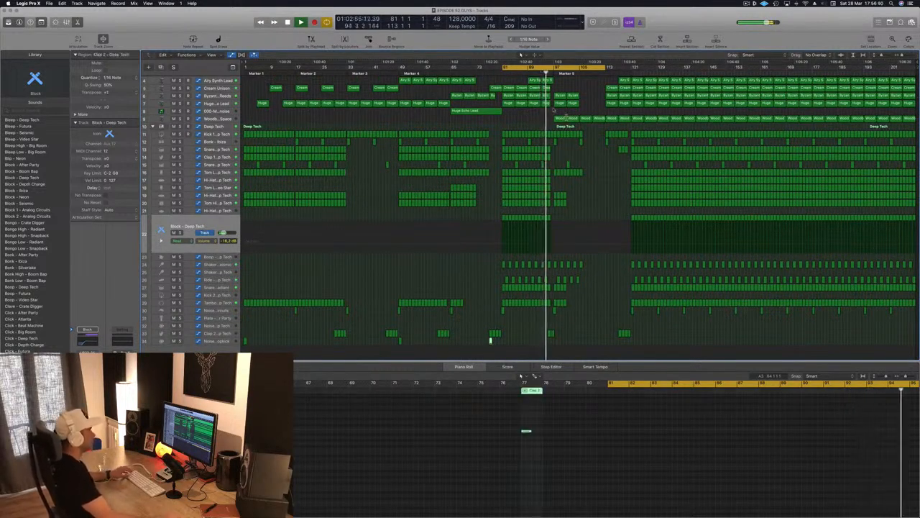
pyautogui.hscroll(3, 561, 130)
pyautogui.scroll(-3, 568, 114)
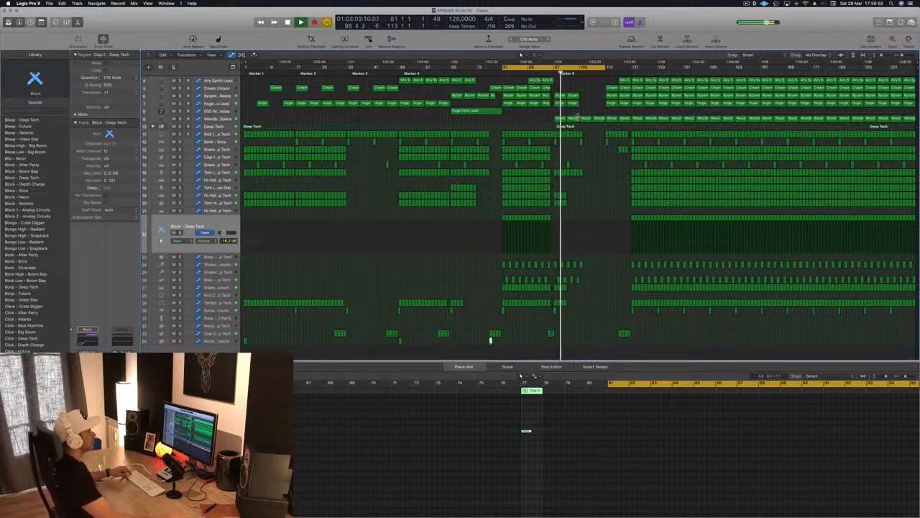
# Play the arrangement from bar 81 and clear the Clap 2 region selection while listening.
pyautogui.scroll(2, 578, 119)
pyautogui.press('space')
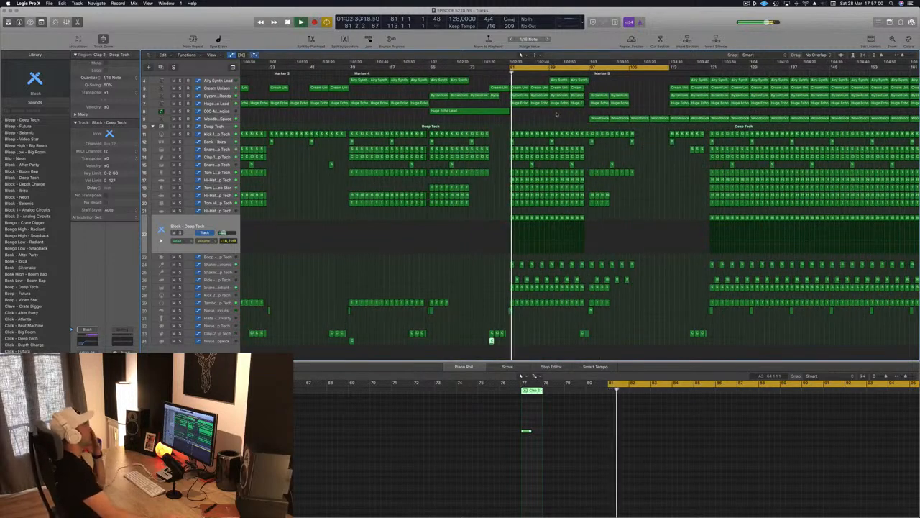
pyautogui.click(556, 114)
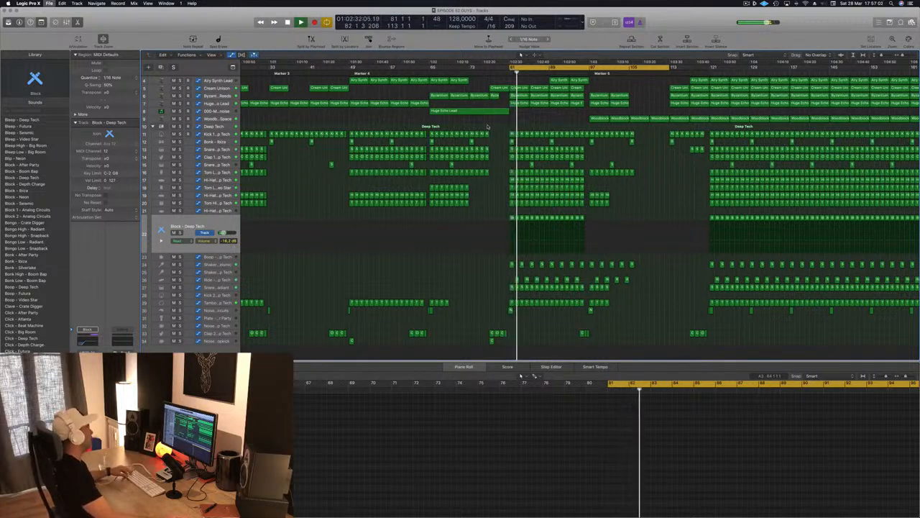
pyautogui.scroll(-2, 412, 127)
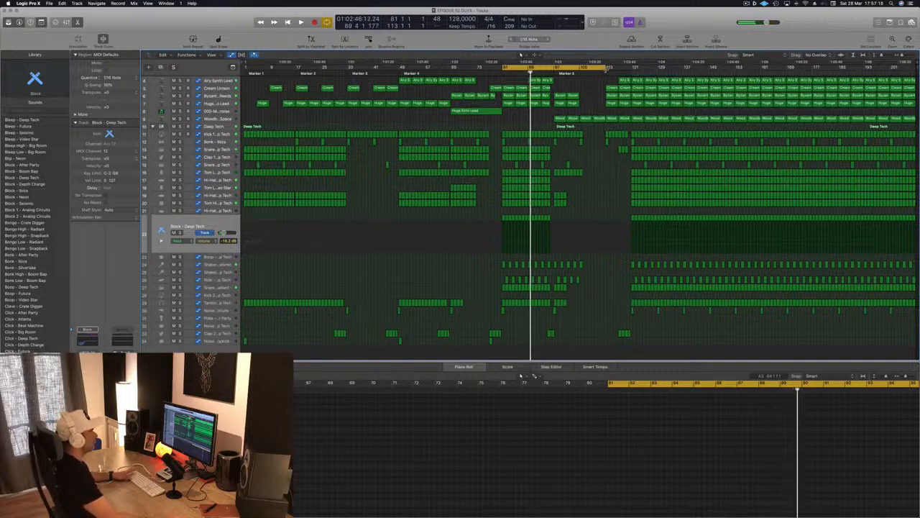
# Set the cycle range to bars 81–97 and repeat that section across all tracks.
pyautogui.moveTo(607, 67); pyautogui.dragTo(550, 74)
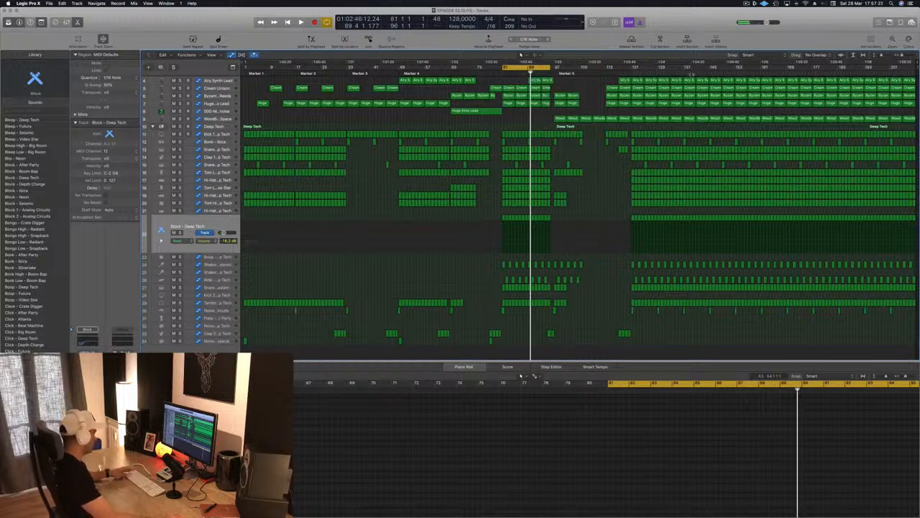
pyautogui.press('space')
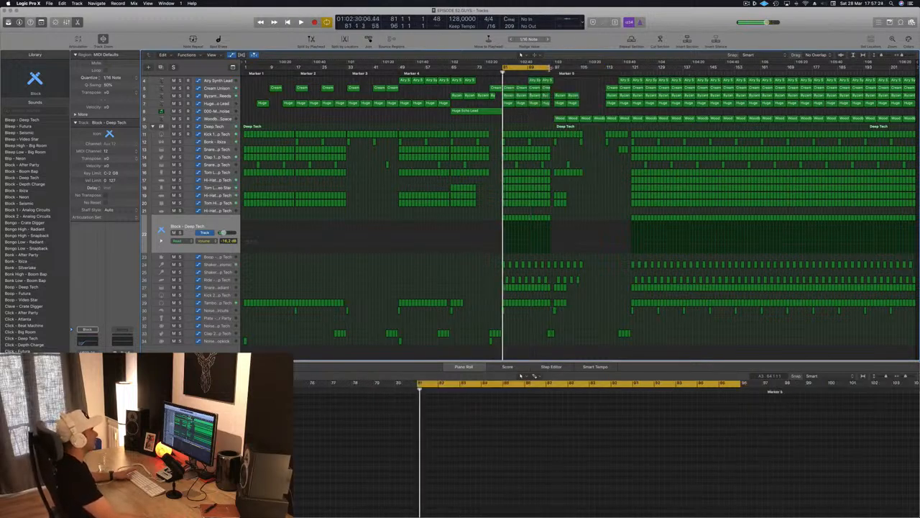
pyautogui.moveTo(551, 68); pyautogui.dragTo(557, 72)
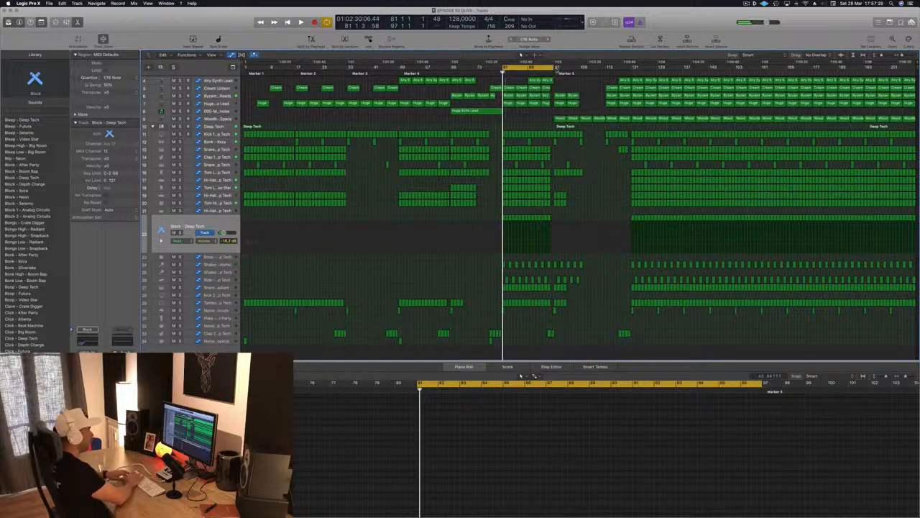
pyautogui.press('ctrl+super+r')
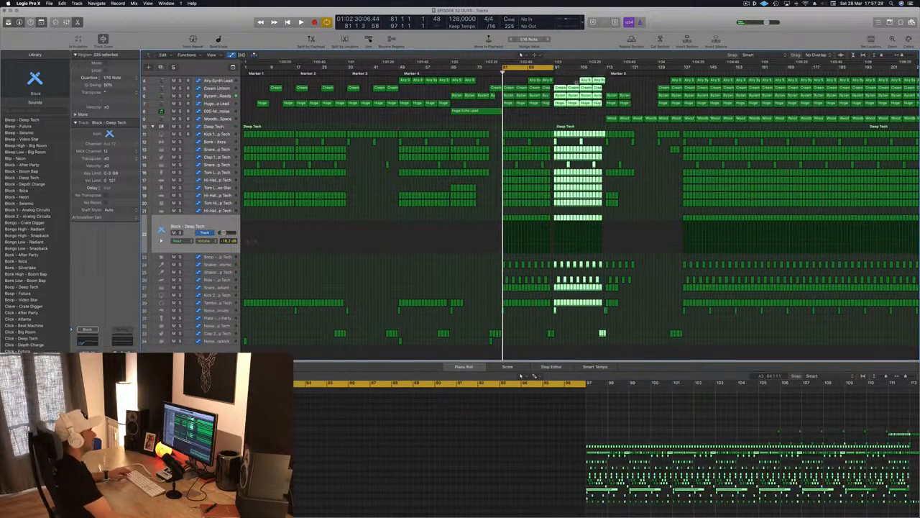
# Copy the Dense Metallic and Airy Synth Lead regions at bar 105 to bar 97.
pyautogui.press('super+Left')
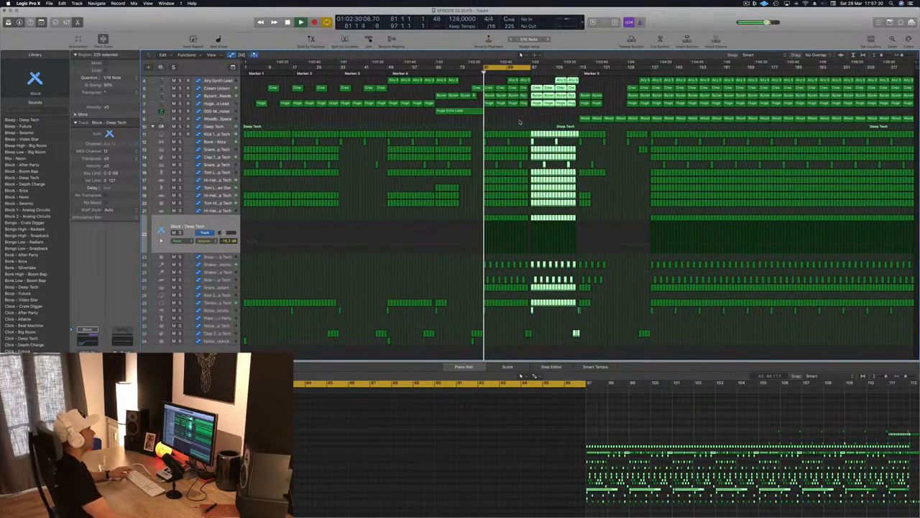
pyautogui.press('super+Right')
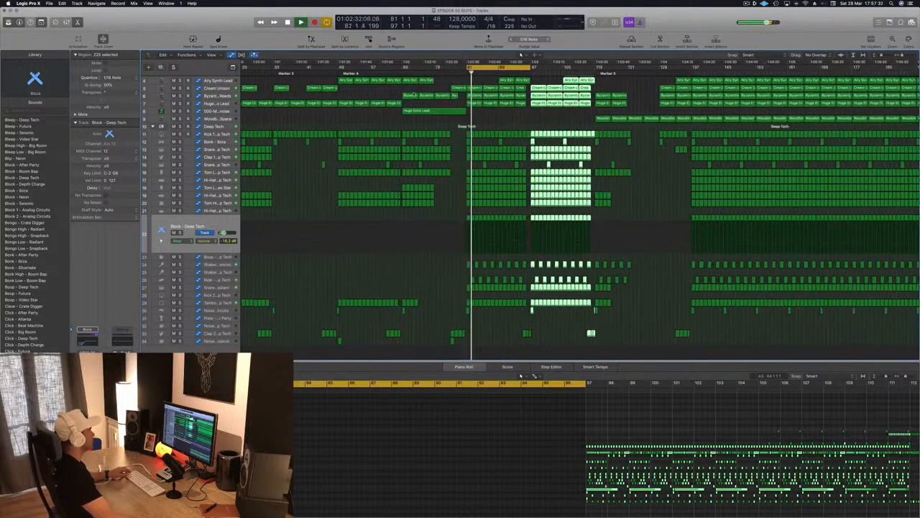
pyautogui.scroll(2, 519, 115)
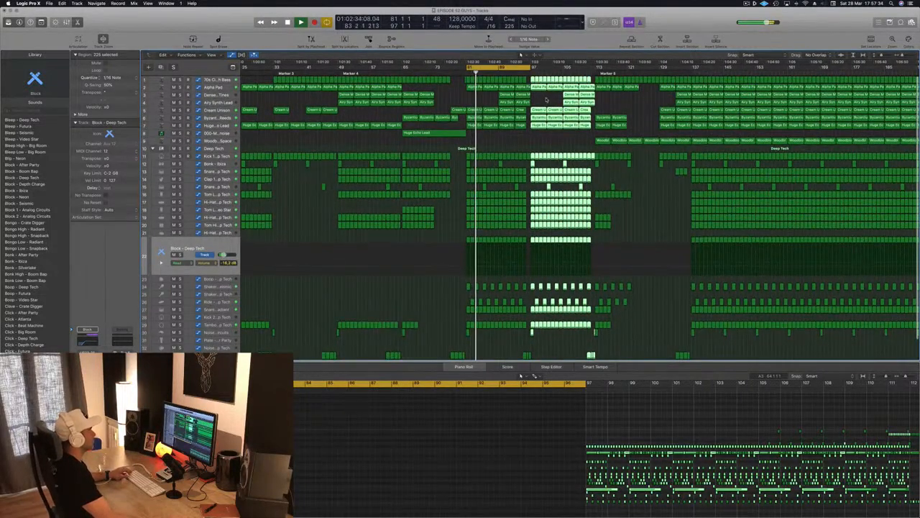
pyautogui.moveTo(539, 97)
pyautogui.mouseDown()
pyautogui.moveTo(509, 102)
pyautogui.moveTo(540, 102)
pyautogui.mouseUp()
pyautogui.press('super+Left')
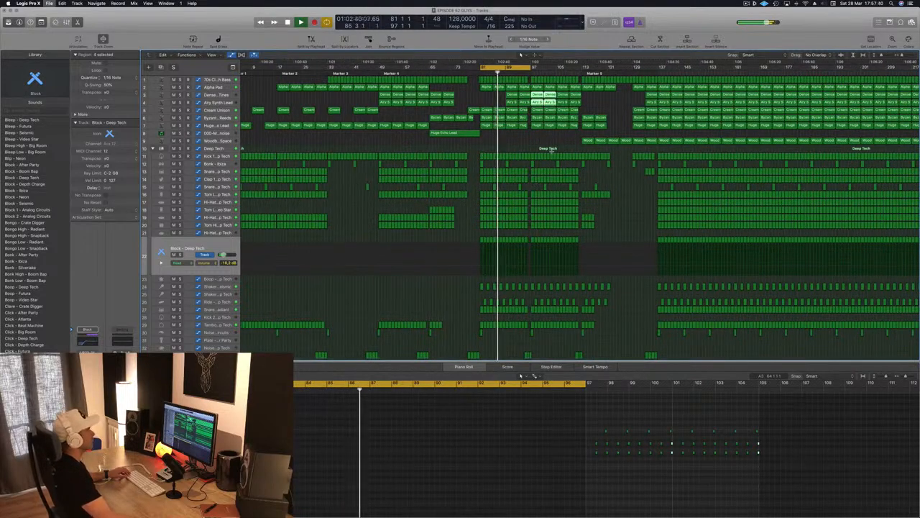
# Try removing the tambourine regions between bars 81 and 97 while listening, and undo the deletion.
pyautogui.press('super+Right')
pyautogui.scroll(-2, 449, 287)
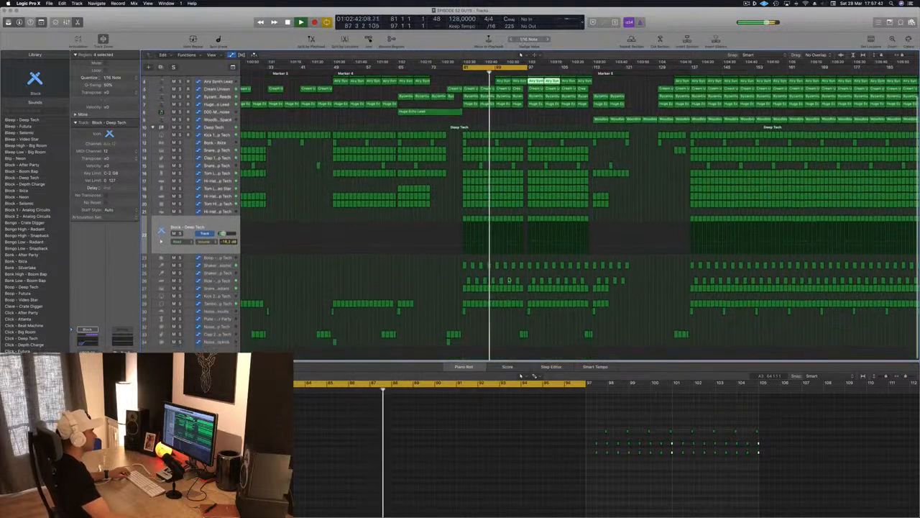
pyautogui.press('Return')
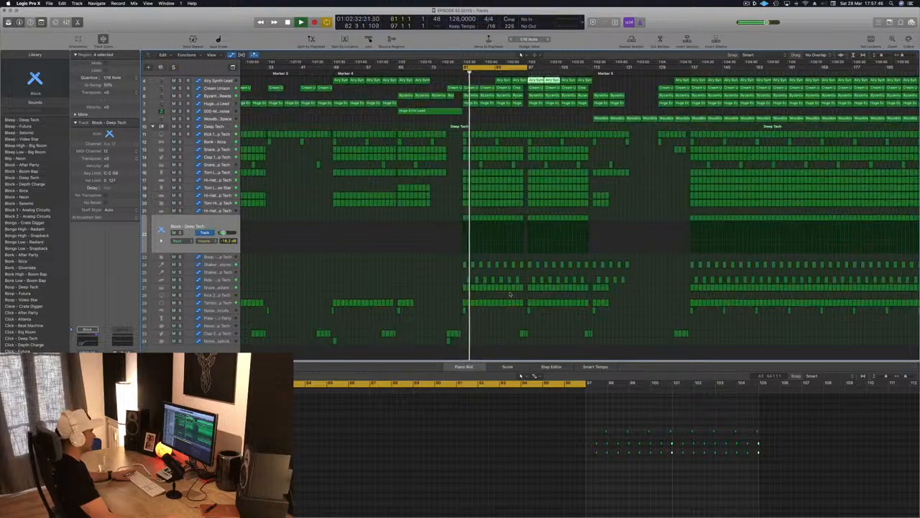
pyautogui.moveTo(457, 300); pyautogui.dragTo(522, 303)
pyautogui.press('Delete')
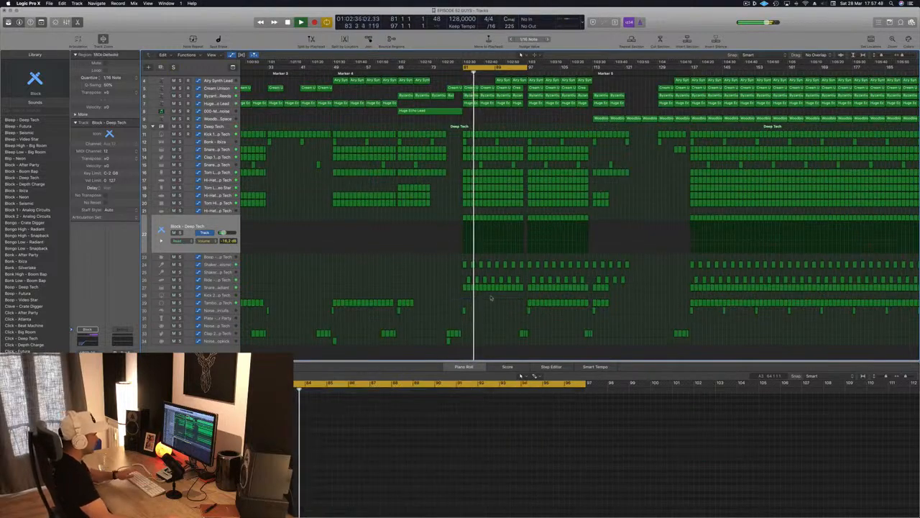
pyautogui.press('super+z')
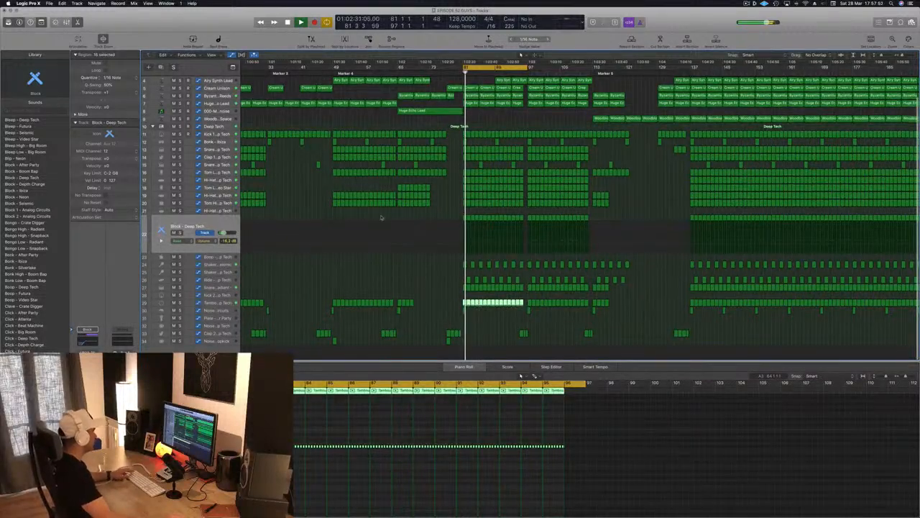
# Delete the Block - Deep Tech and Hi-Hat 1 - Deep Tech regions between bars 81 and 97, saving the project.
pyautogui.moveTo(450, 215); pyautogui.dragTo(525, 220)
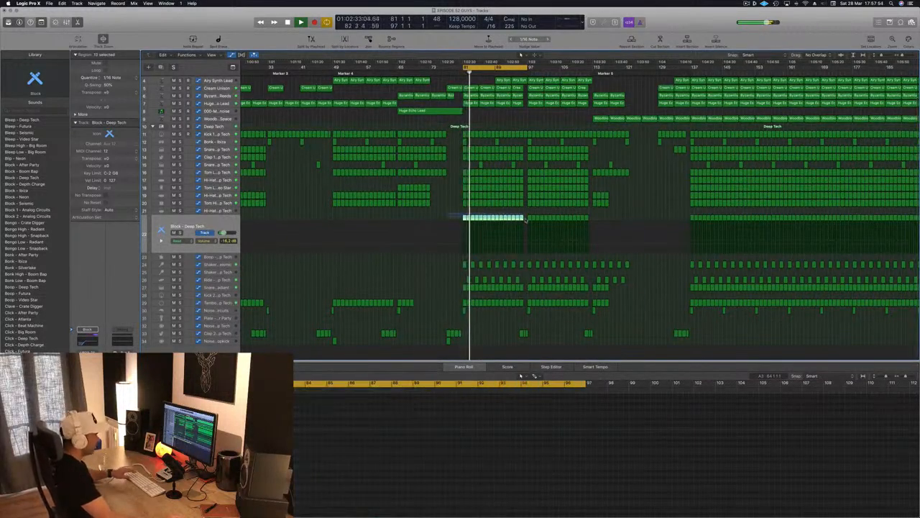
pyautogui.press('super+s')
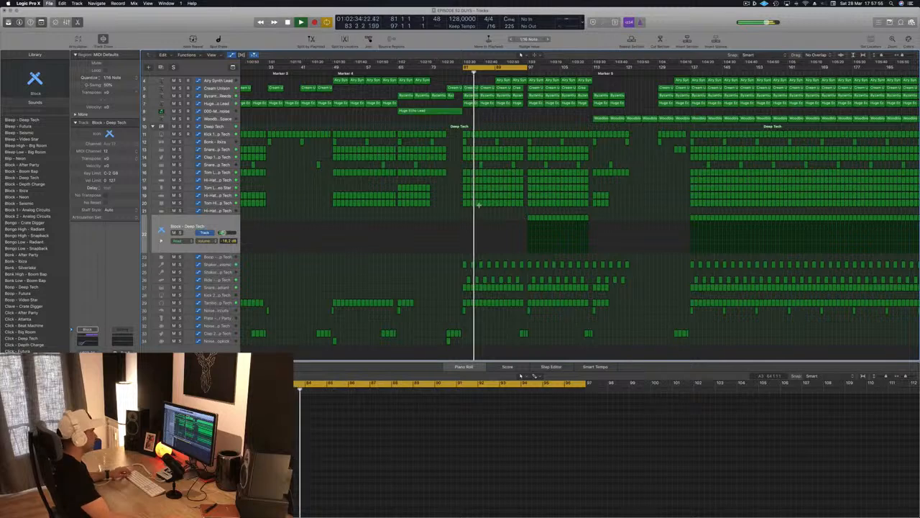
pyautogui.scroll(1, 442, 194)
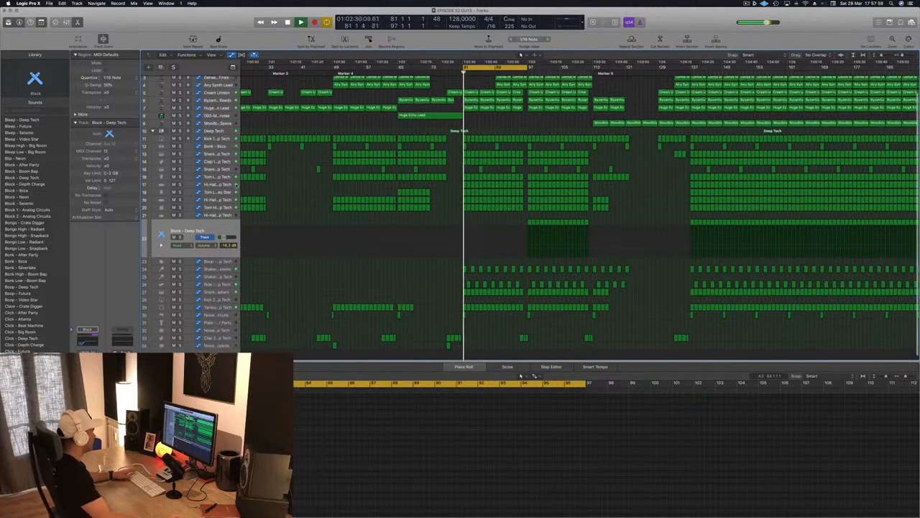
pyautogui.click(493, 184)
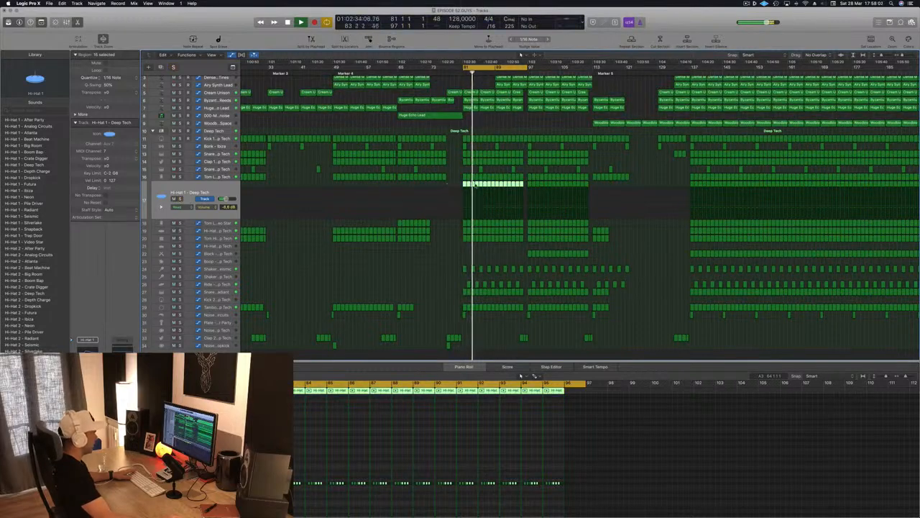
pyautogui.moveTo(459, 186); pyautogui.dragTo(518, 187)
pyautogui.press('Delete')
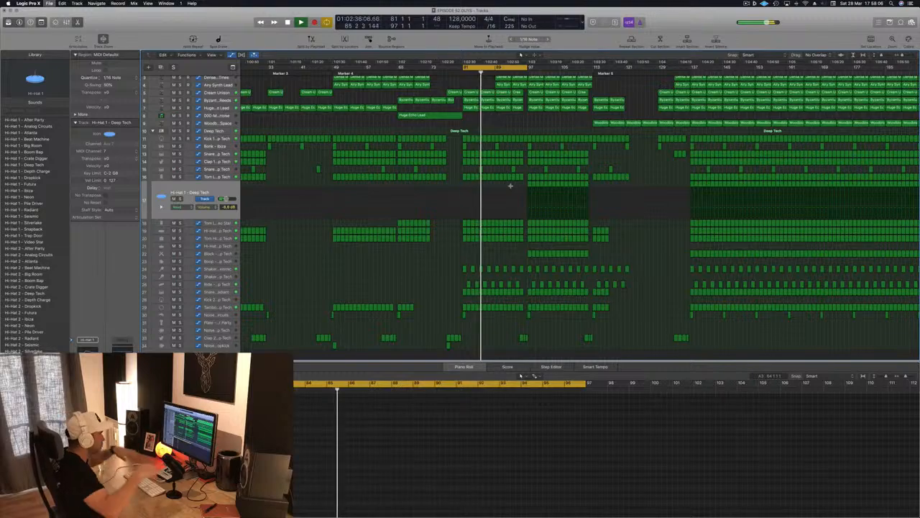
# Delete the Alpha Pad regions between bars 89 and 101.
pyautogui.press('super+Left')
pyautogui.press('super+Left')
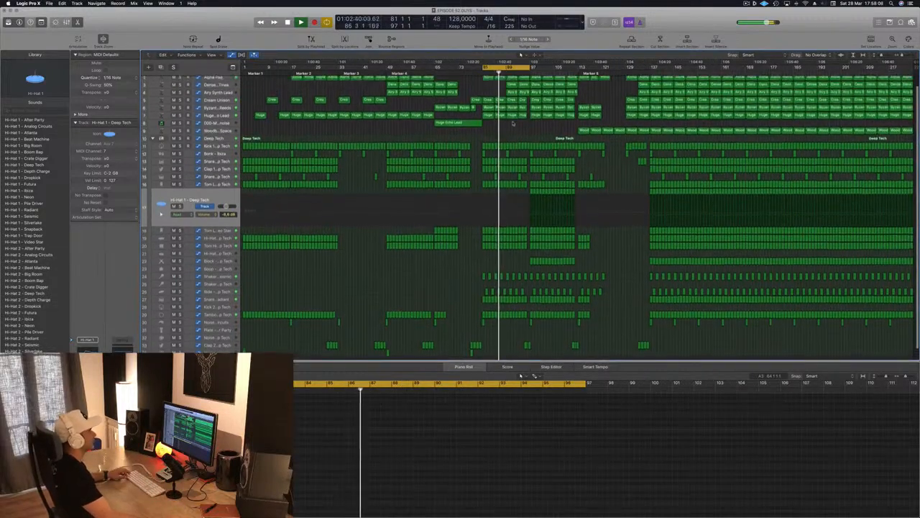
pyautogui.scroll(2, 575, 216)
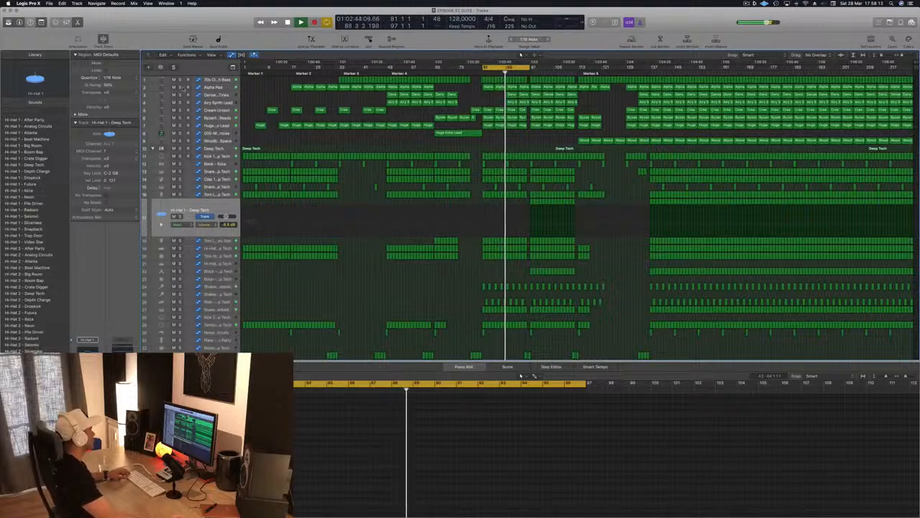
pyautogui.press('s')
pyautogui.press('s')
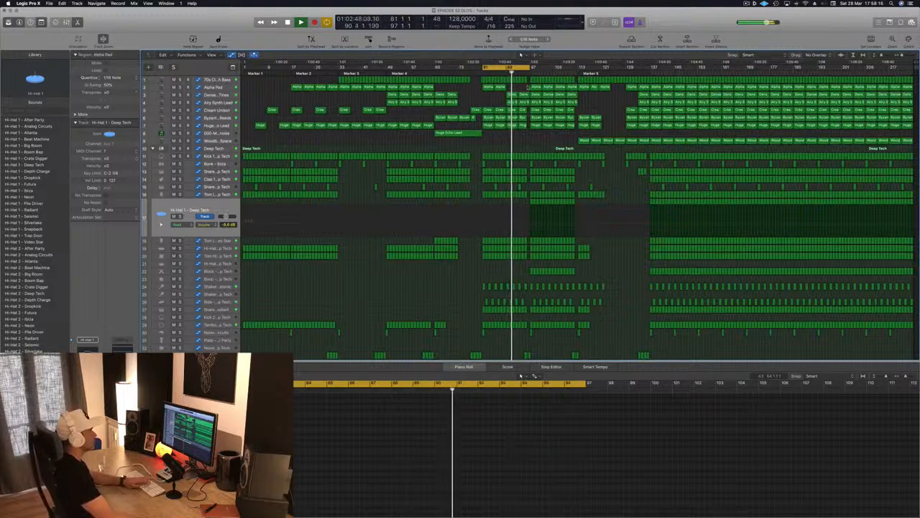
pyautogui.click(535, 87)
pyautogui.press('Delete')
pyautogui.click(548, 87)
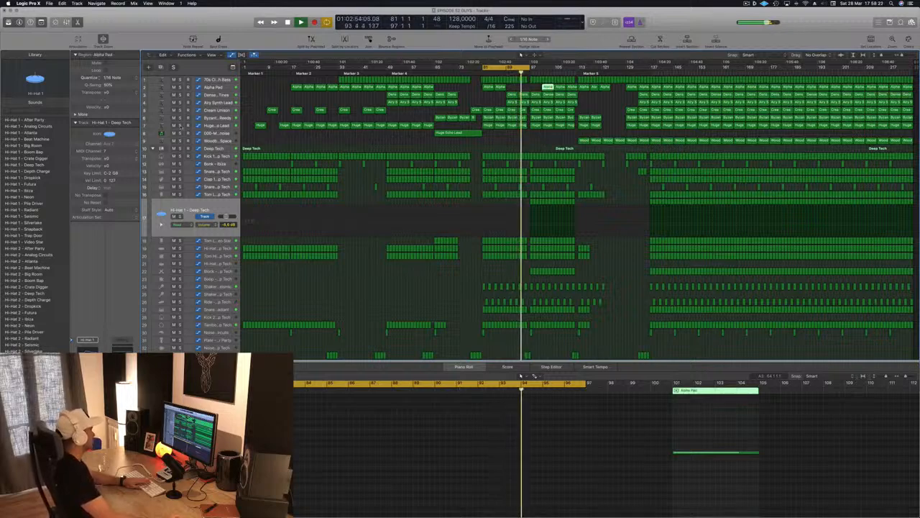
# Audition the Huge Echo Lead and Airy Synth Lead tracks in solo, one at a time.
pyautogui.hotkey('ctrl', 's')
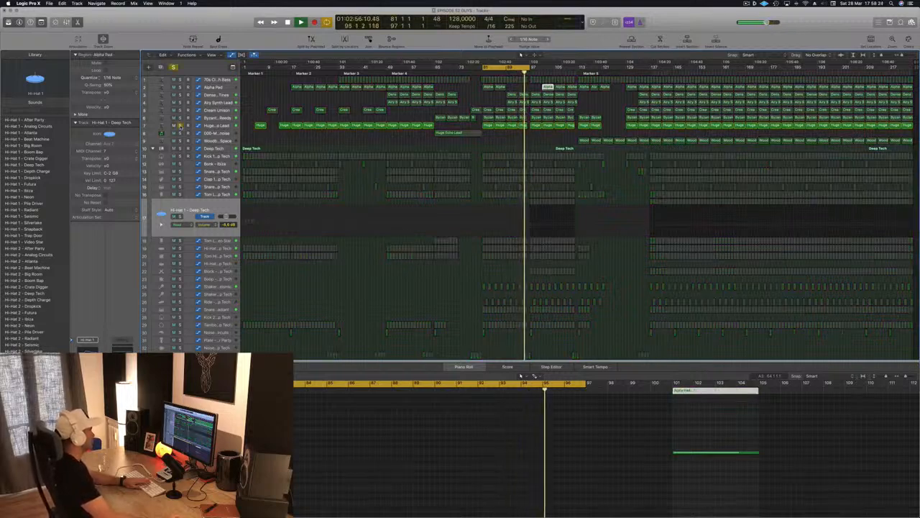
pyautogui.hotkey('ctrl', 's')
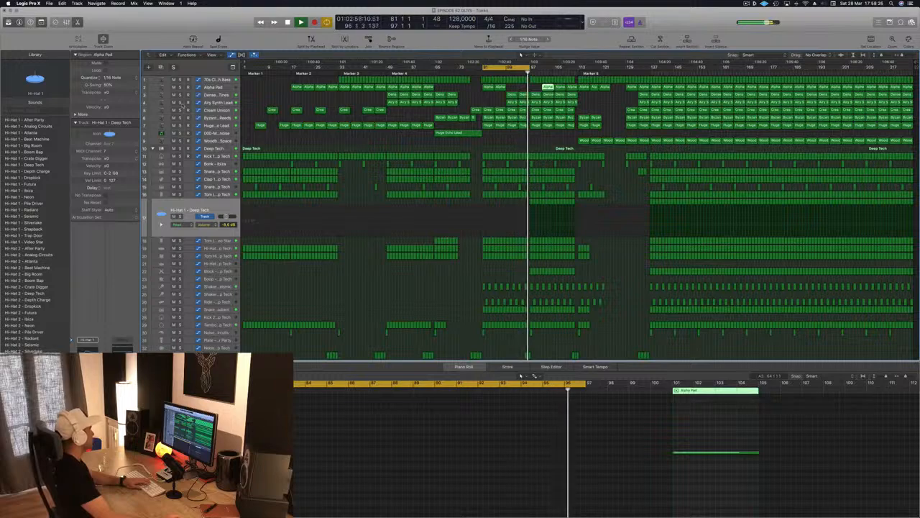
pyautogui.click(181, 103)
pyautogui.click(181, 104)
# Extend the cycle range to bar 113 and delete the Cream Unison regions between bars 97 and 113.
pyautogui.click(182, 110)
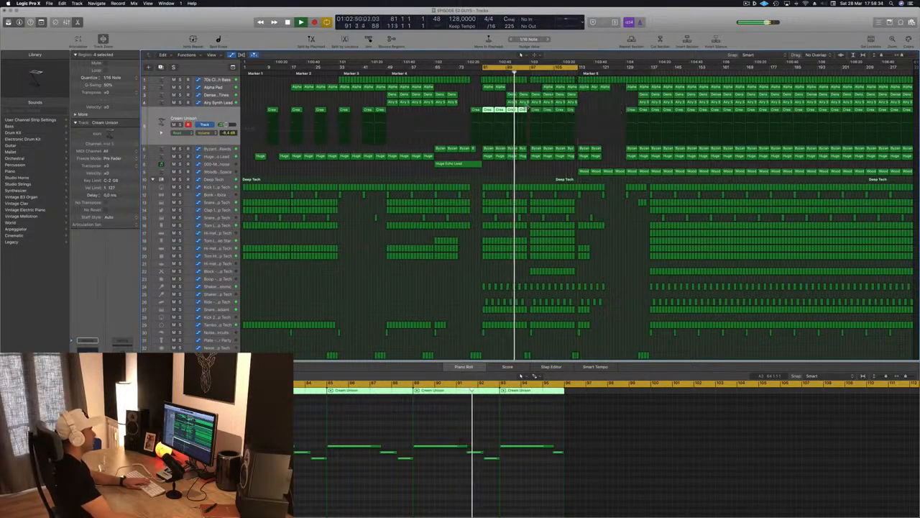
pyautogui.click(536, 112)
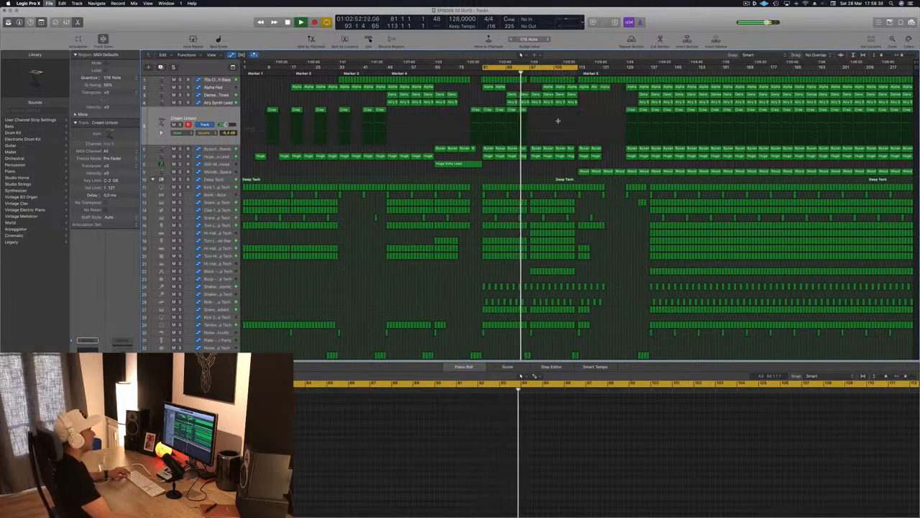
# Delete the remaining Alpha Pad regions between bars 101 and 113.
pyautogui.press('super+Right')
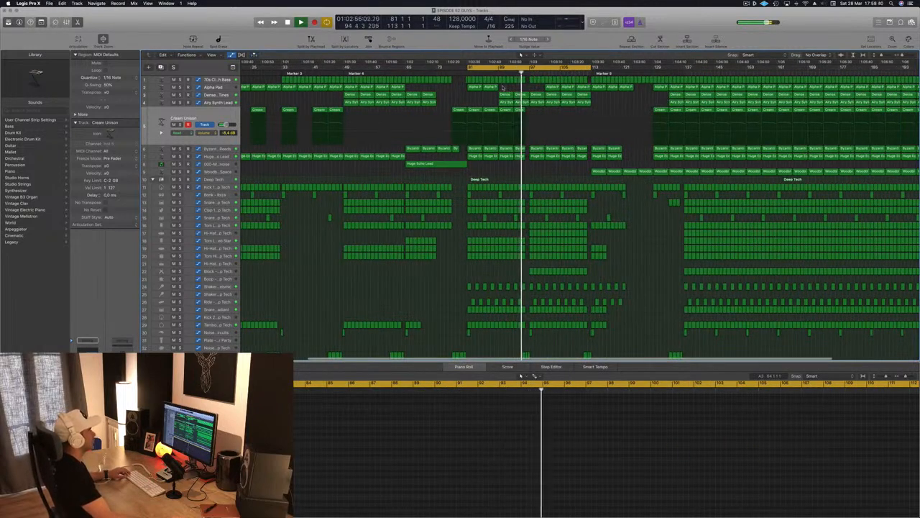
pyautogui.moveTo(508, 90); pyautogui.dragTo(479, 86)
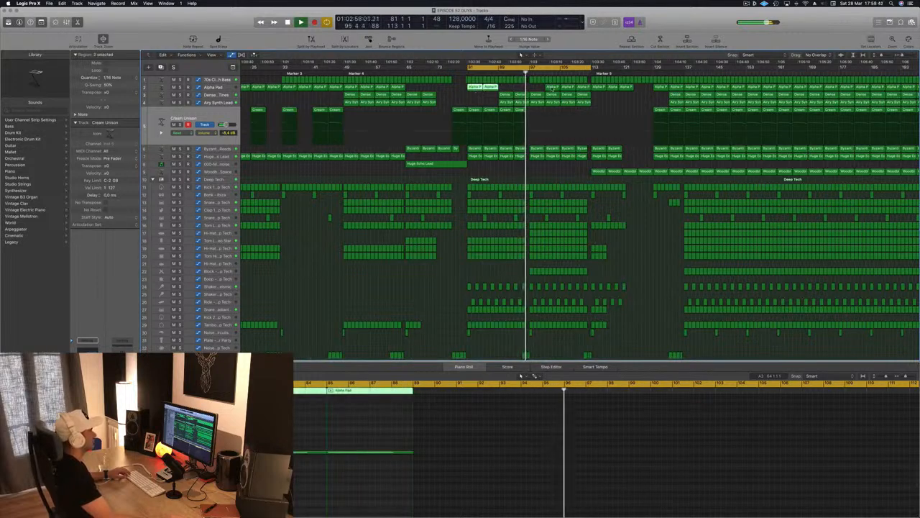
pyautogui.click(551, 87)
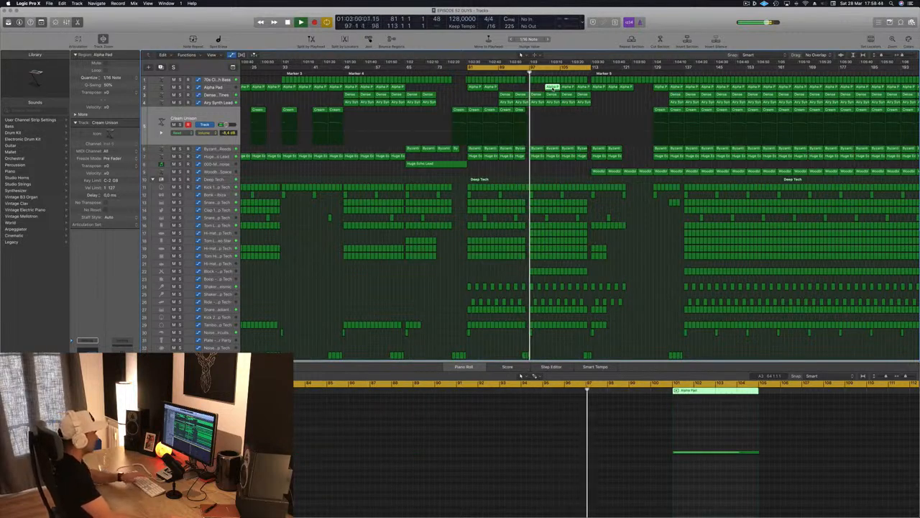
pyautogui.press('Delete')
pyautogui.moveTo(552, 91); pyautogui.dragTo(580, 87)
pyautogui.press('Delete')
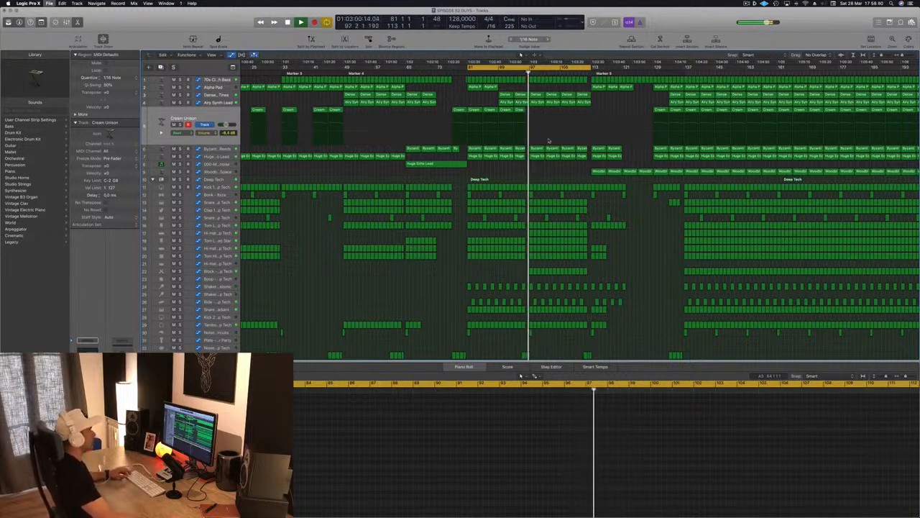
# Reshape the 70s Classic Synth Bass cutoff automation to rise from bar 89 to about 42% at bar 97, replay it and save the project.
pyautogui.press('super+Right')
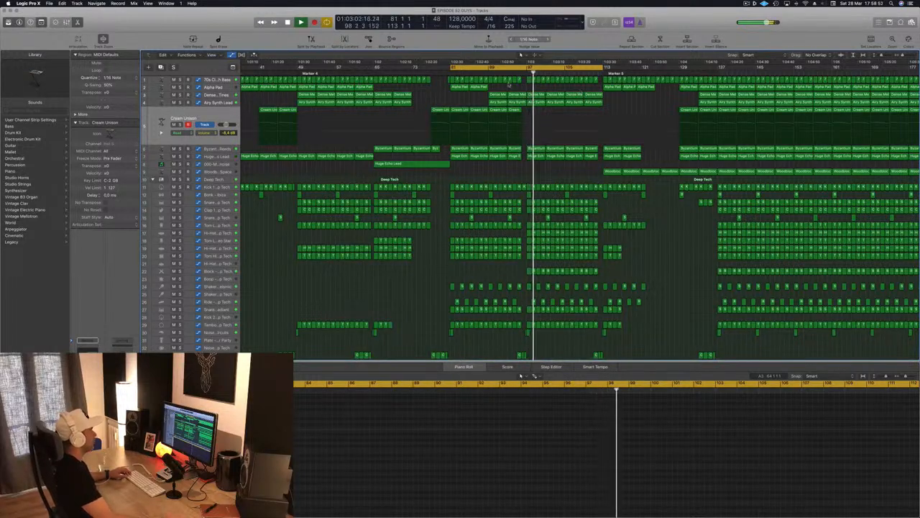
pyautogui.click(509, 84)
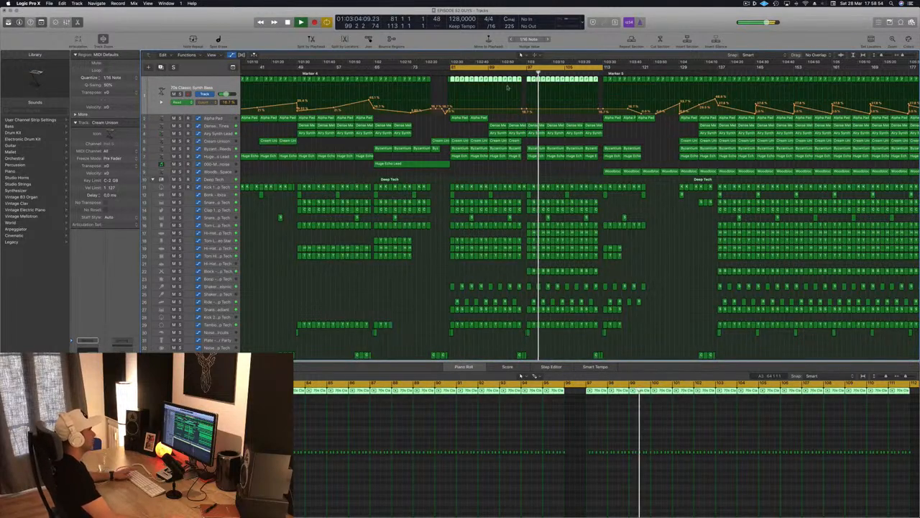
pyautogui.press('space')
pyautogui.press('space')
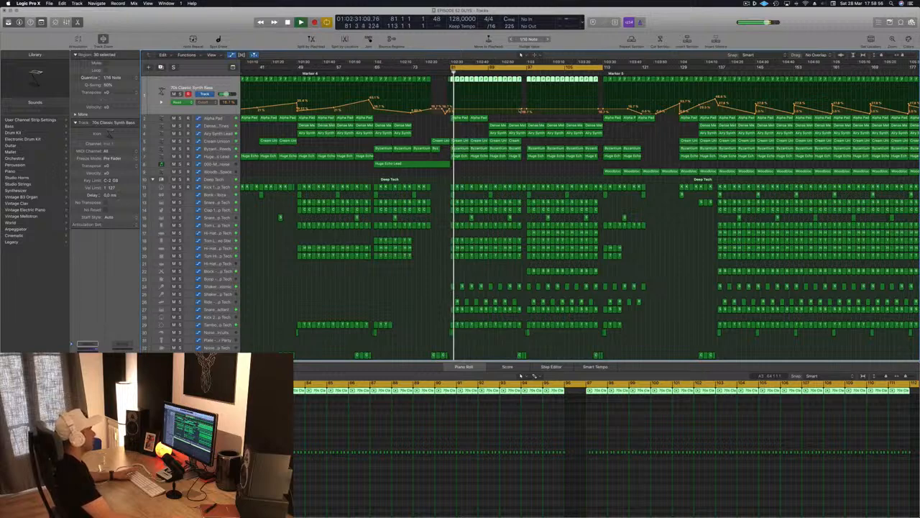
pyautogui.press('super+shift+a')
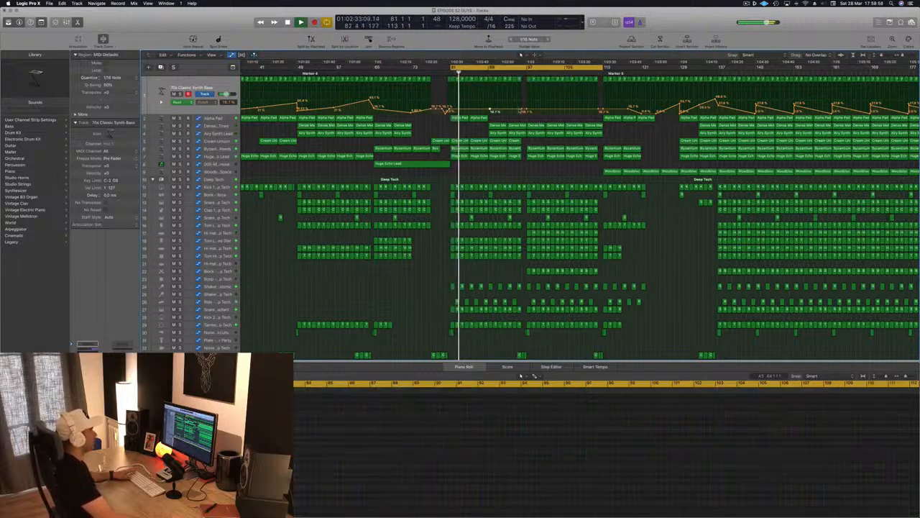
pyautogui.moveTo(527, 110); pyautogui.dragTo(527, 103)
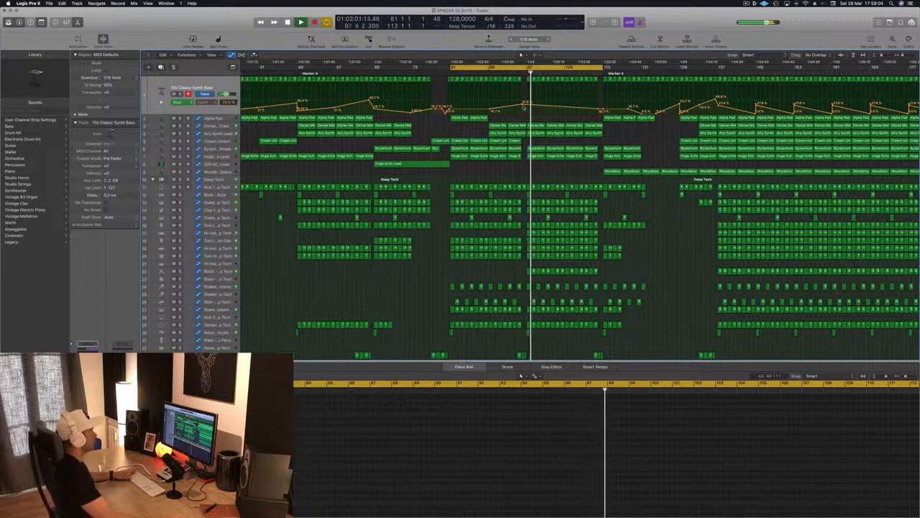
pyautogui.moveTo(527, 103); pyautogui.dragTo(528, 96)
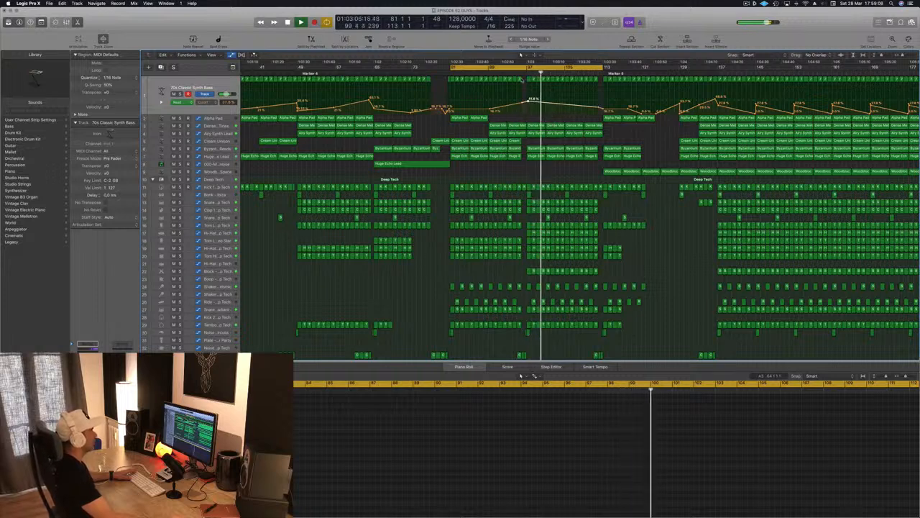
pyautogui.press('space')
pyautogui.press('space')
pyautogui.press('super+s')
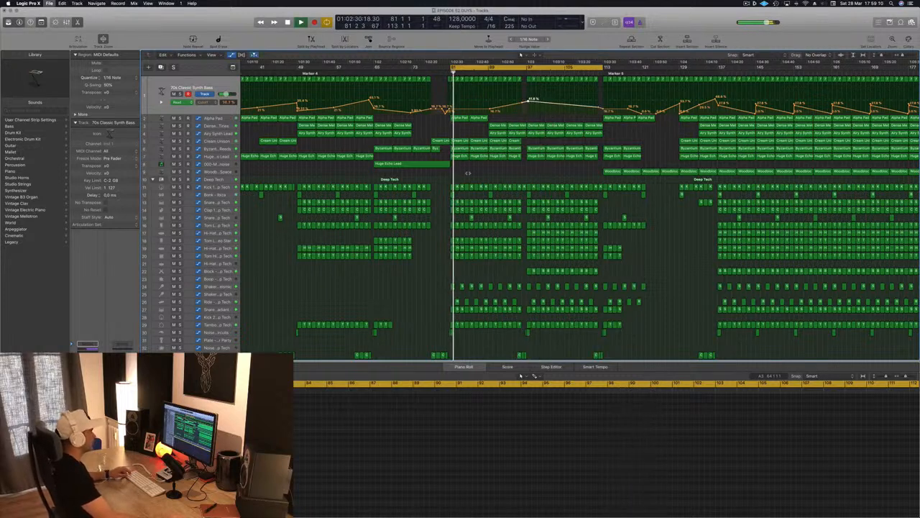
# Add a higher point near bar 105 to the bass cutoff automation, replay from bar 97 and save the project.
pyautogui.press('z')
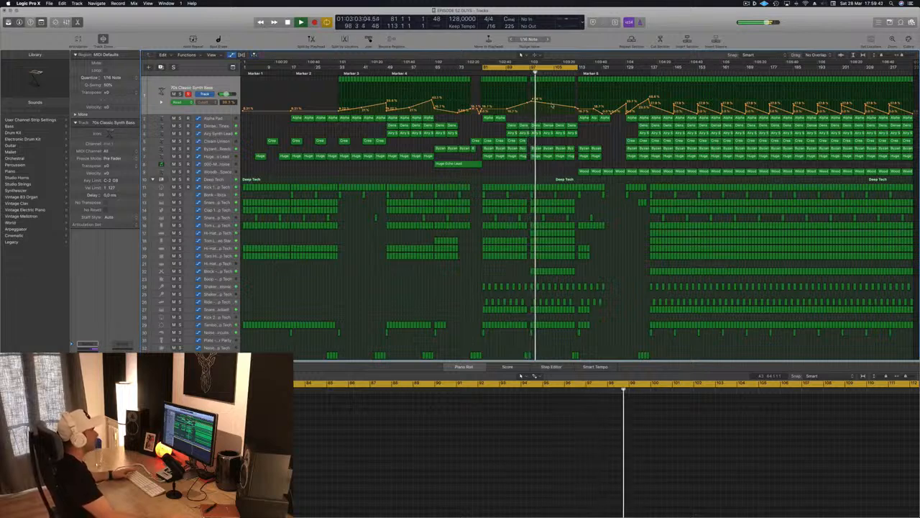
pyautogui.moveTo(555, 102); pyautogui.dragTo(556, 96)
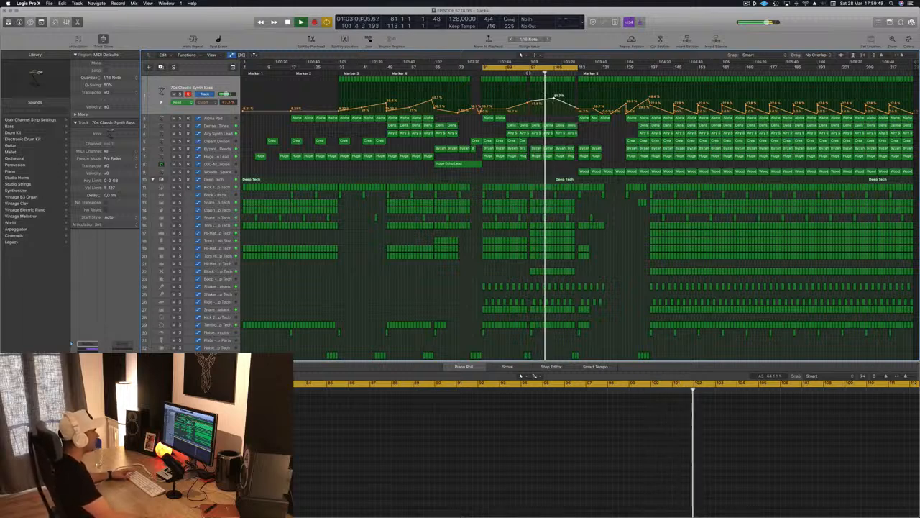
pyautogui.click(528, 72)
pyautogui.click(543, 218)
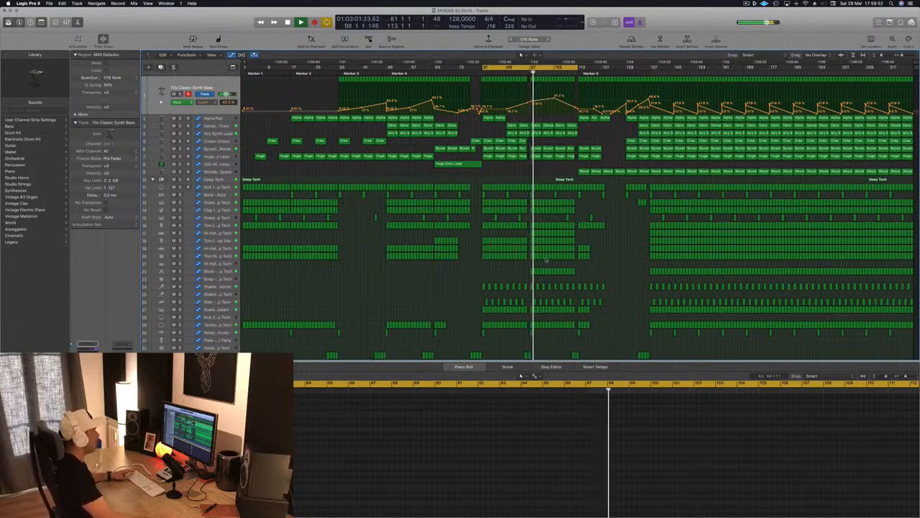
pyautogui.press('super+s')
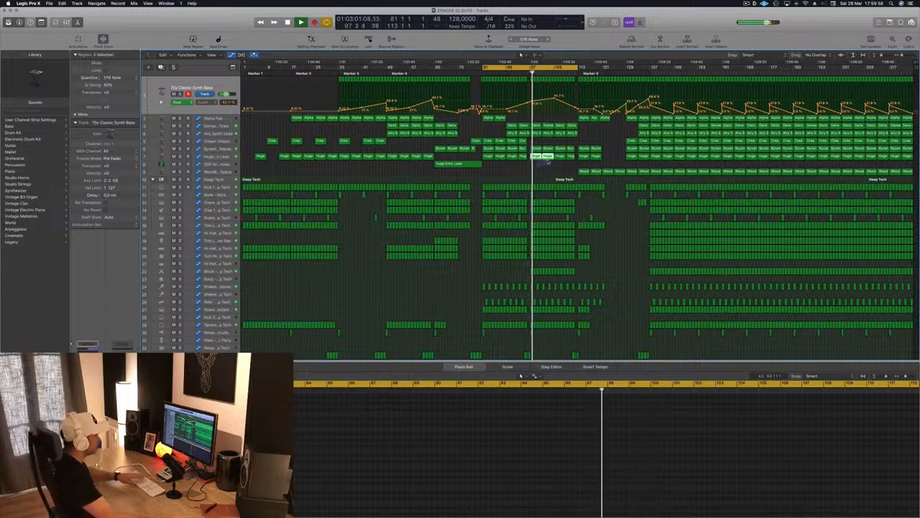
# Try deleting the two Huge Echo Lead regions between bars 97 and 105 and undo the deletion.
pyautogui.press('Delete')
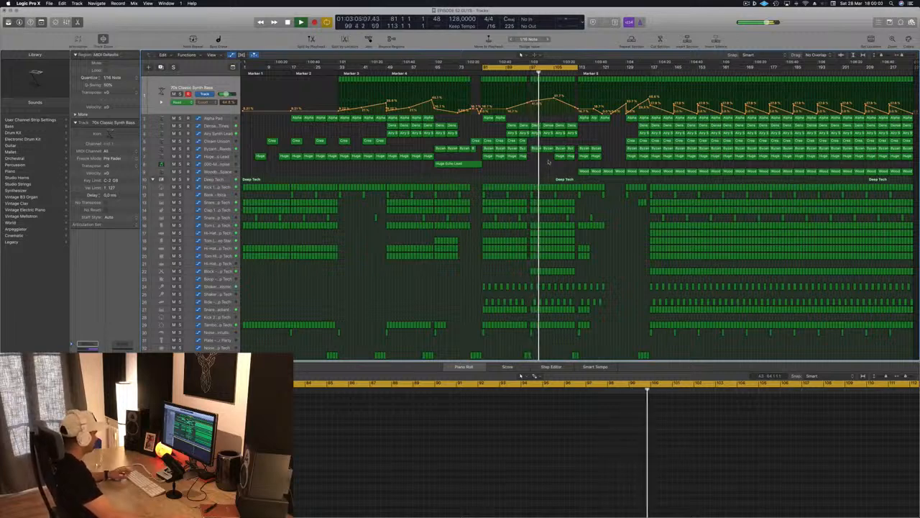
pyautogui.press('super+z')
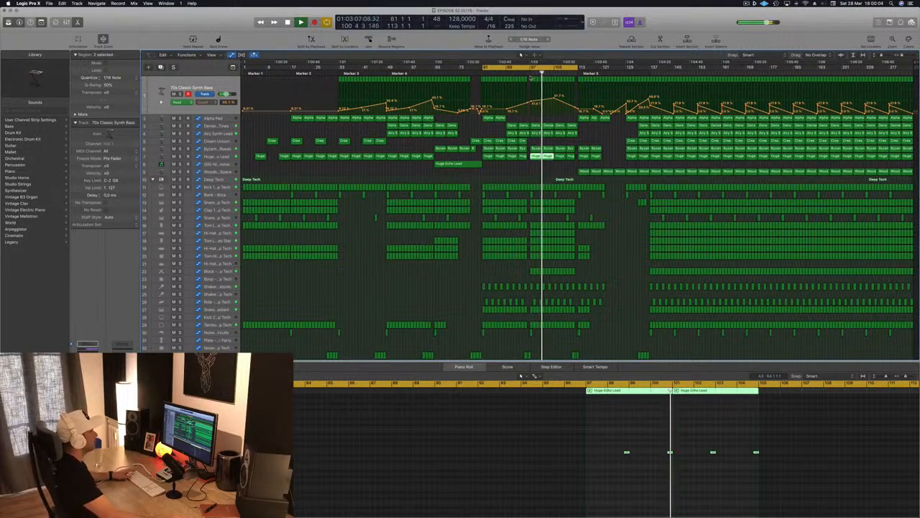
# Extend the bass cutoff rise up to bar 113 with a higher final point and a sharp drop there.
pyautogui.click(529, 73)
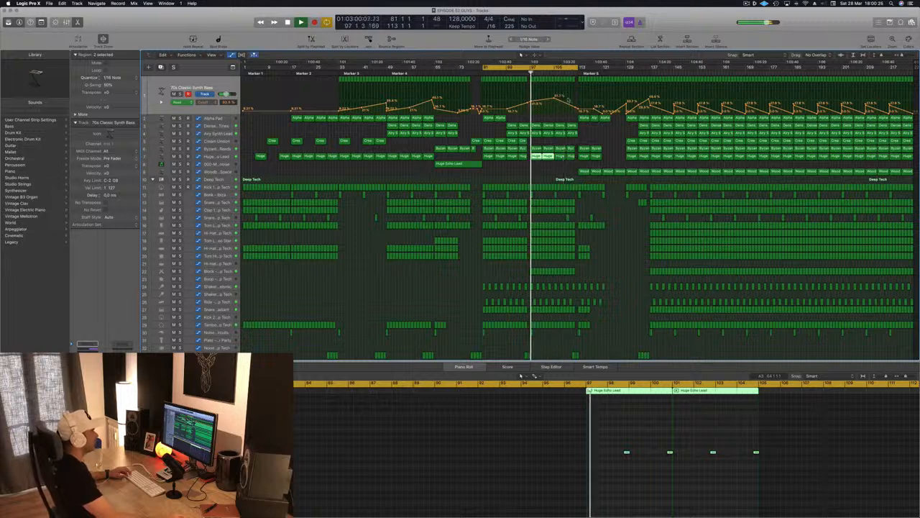
pyautogui.click(569, 105)
pyautogui.moveTo(569, 97); pyautogui.dragTo(578, 108)
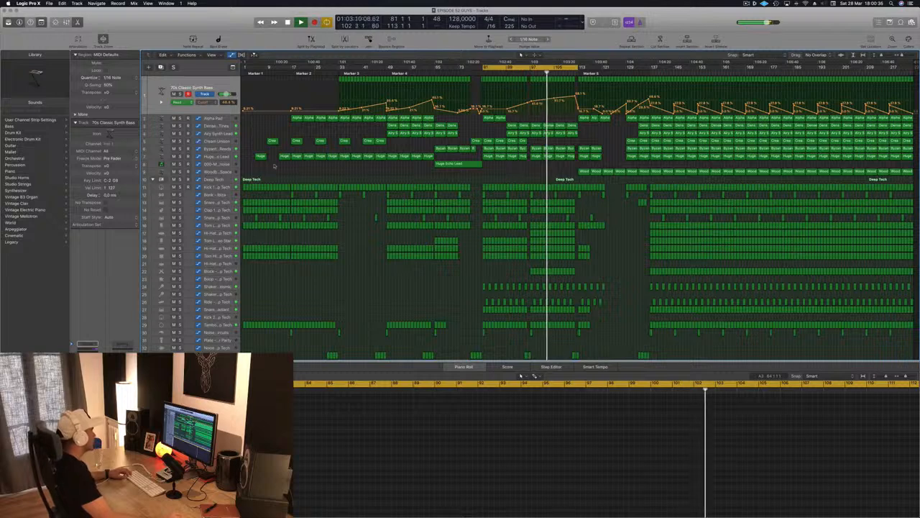
# Copy the riser region to bars 97–113 and move it onto a duplicate of the 000-Mega Saw Riser With noise track.
pyautogui.moveTo(461, 166); pyautogui.dragTo(553, 167)
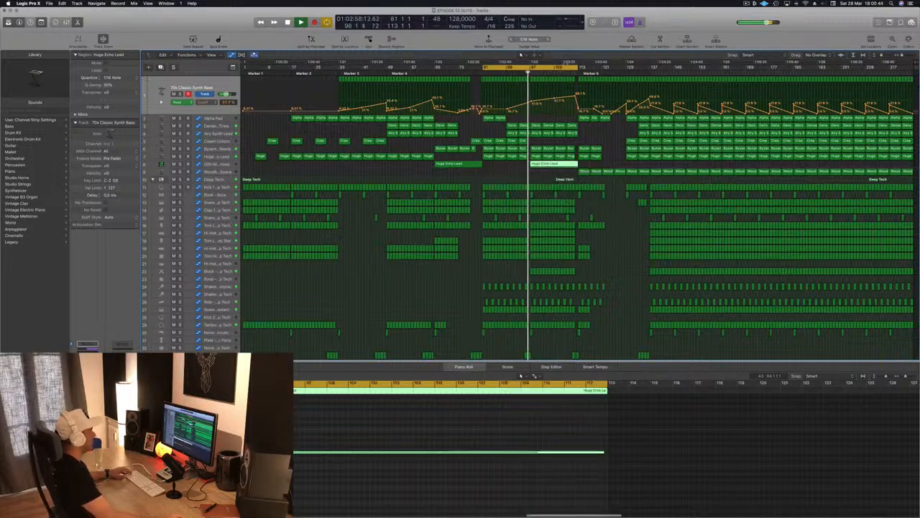
pyautogui.click(215, 164)
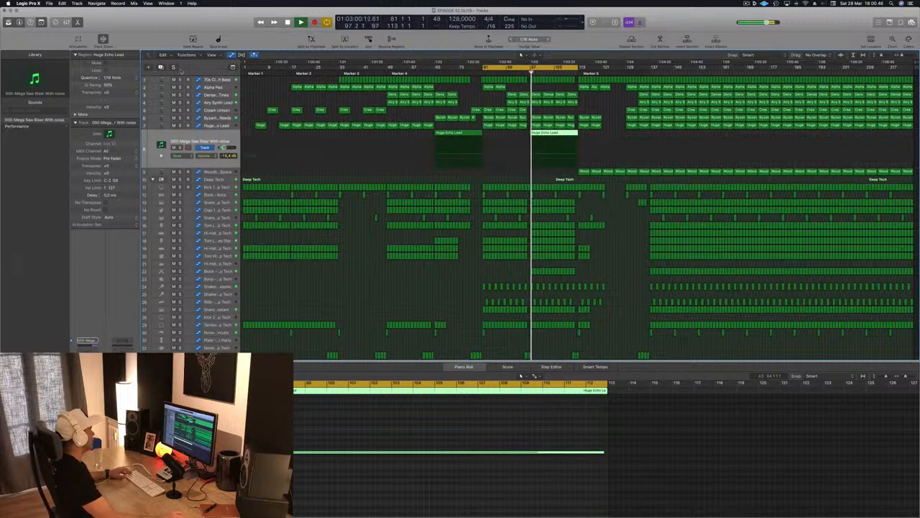
pyautogui.press('super+d')
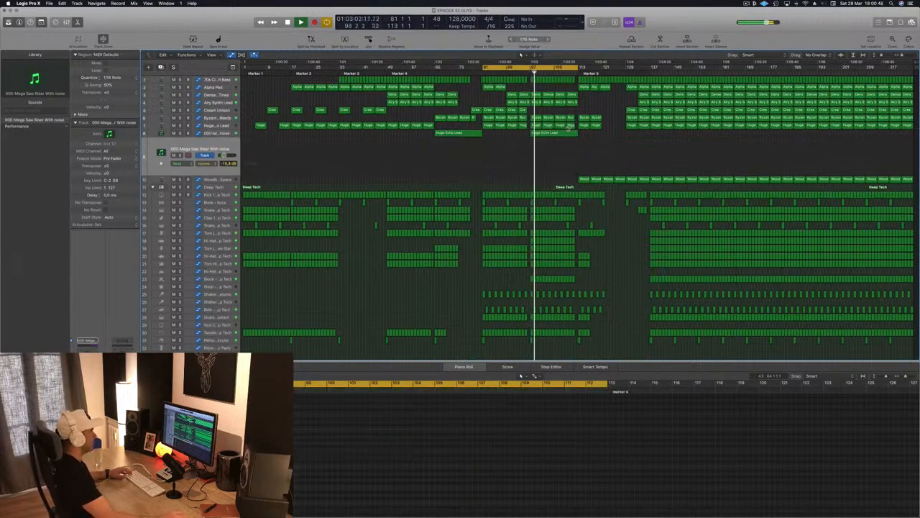
pyautogui.click(558, 134)
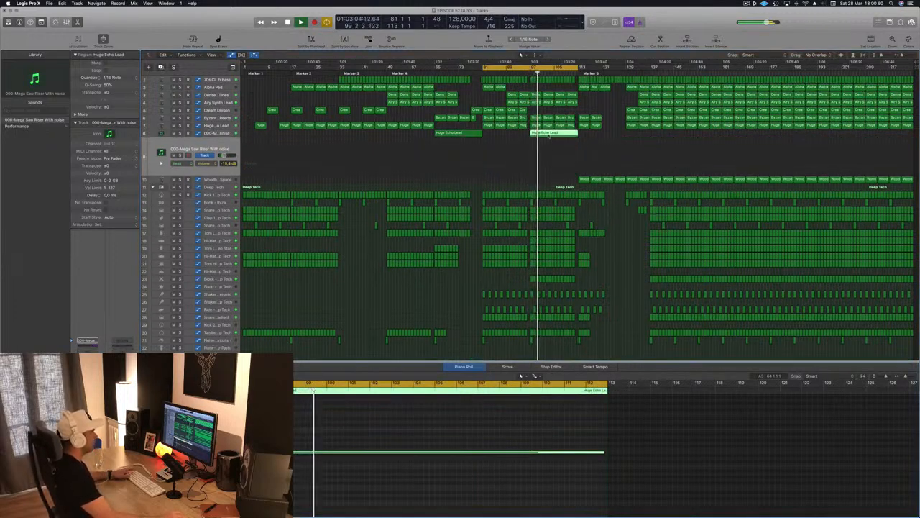
pyautogui.moveTo(548, 136); pyautogui.dragTo(548, 142)
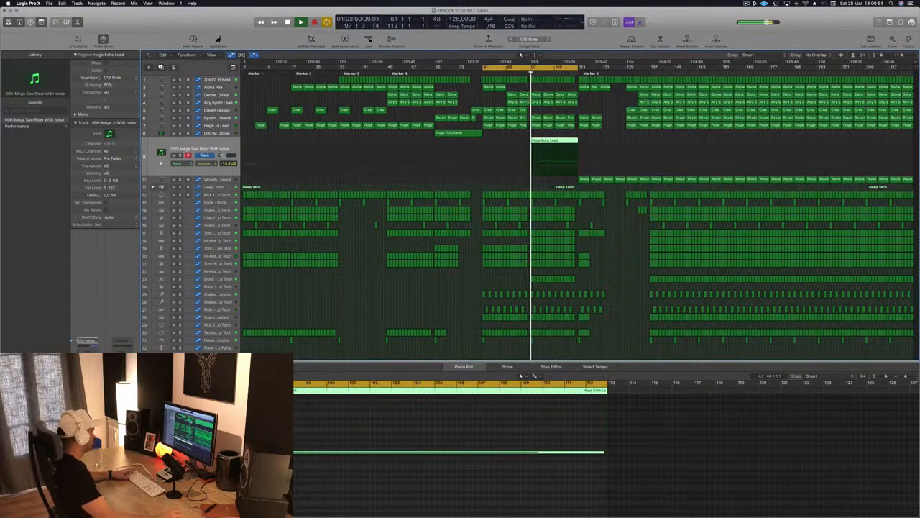
# Load the Rizer 1 Normal Saw preset in the duplicated riser track's Sylenth1 instrument and listen to it.
pyautogui.press('v')
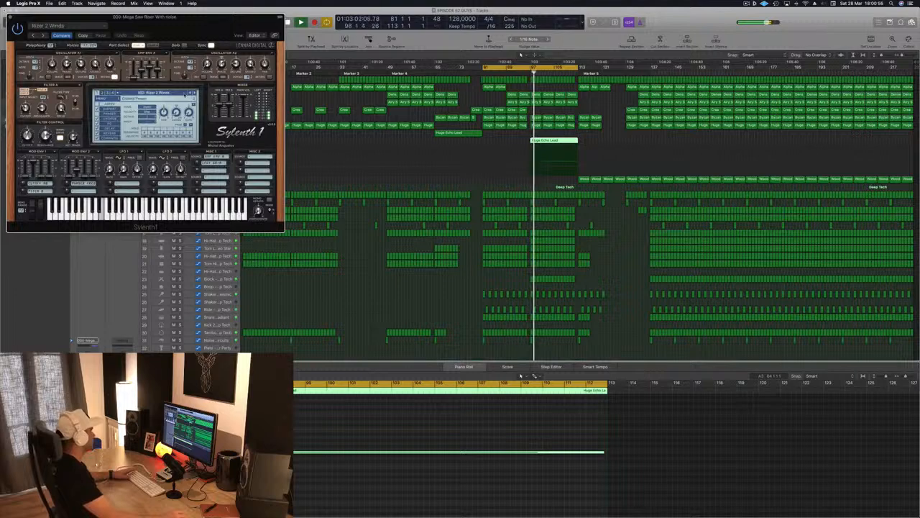
pyautogui.click(190, 93)
pyautogui.moveTo(207, 32); pyautogui.dragTo(792, 165)
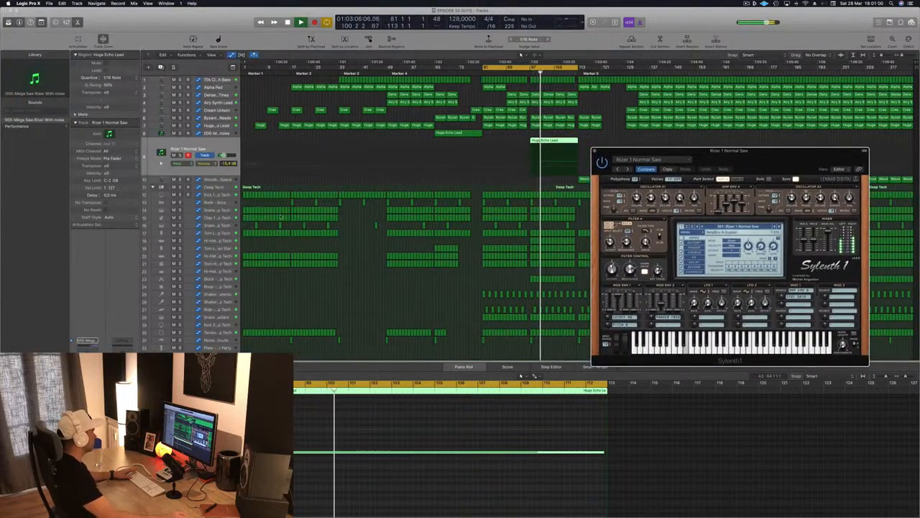
pyautogui.moveTo(728, 150); pyautogui.dragTo(343, 174)
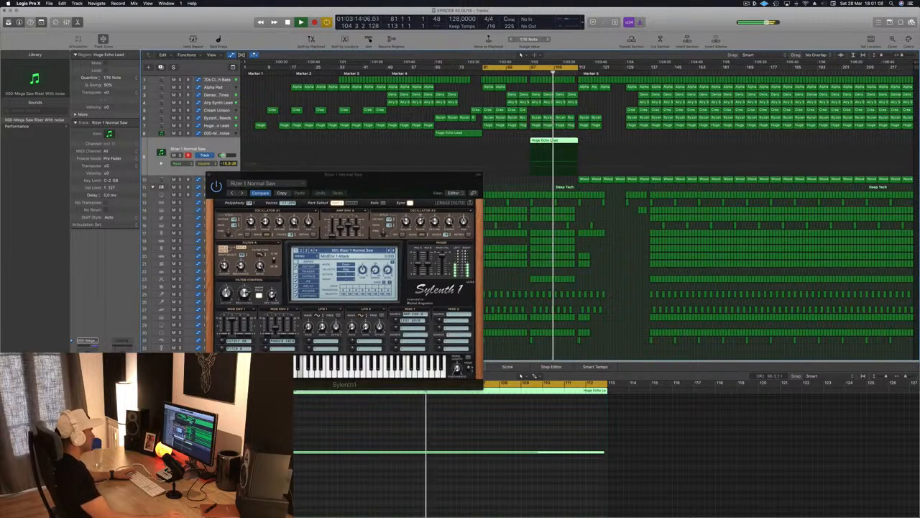
pyautogui.moveTo(412, 181); pyautogui.dragTo(457, 144)
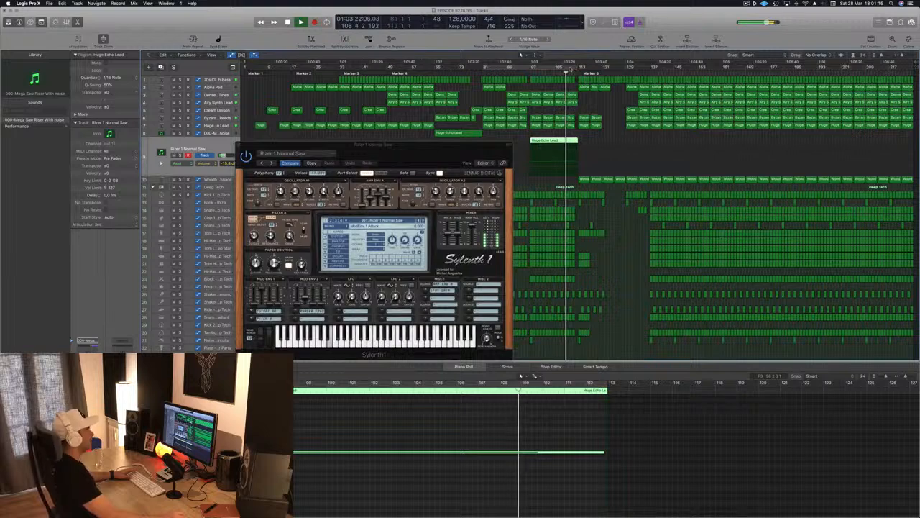
# Set the cycle range from bar 81 to about bar 133, close the Sylenth1 window and save the project.
pyautogui.moveTo(483, 67); pyautogui.dragTo(642, 71)
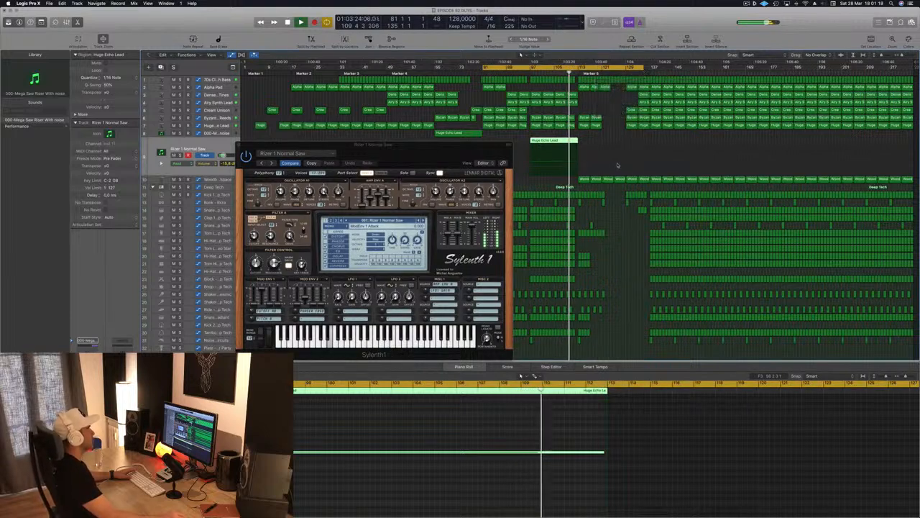
pyautogui.moveTo(463, 150)
pyautogui.mouseDown()
pyautogui.moveTo(434, 156)
pyautogui.moveTo(475, 142)
pyautogui.mouseUp()
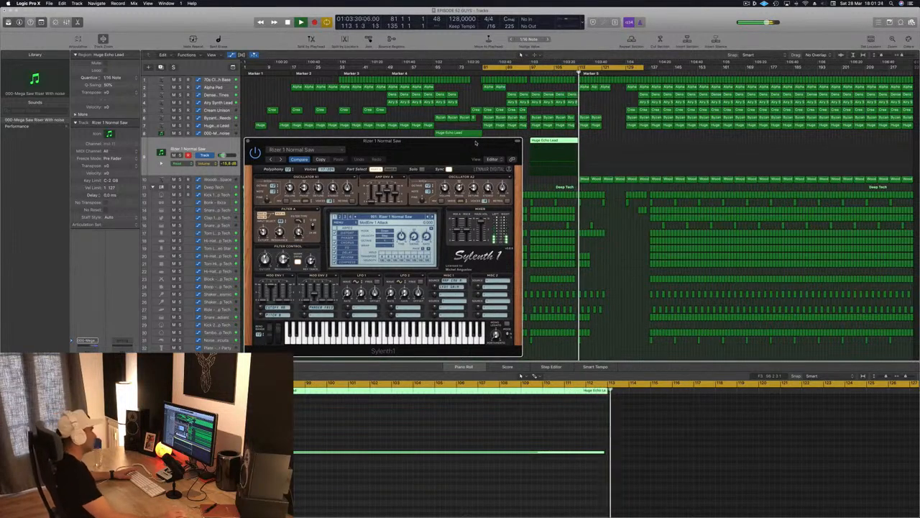
pyautogui.moveTo(476, 142); pyautogui.dragTo(561, 148)
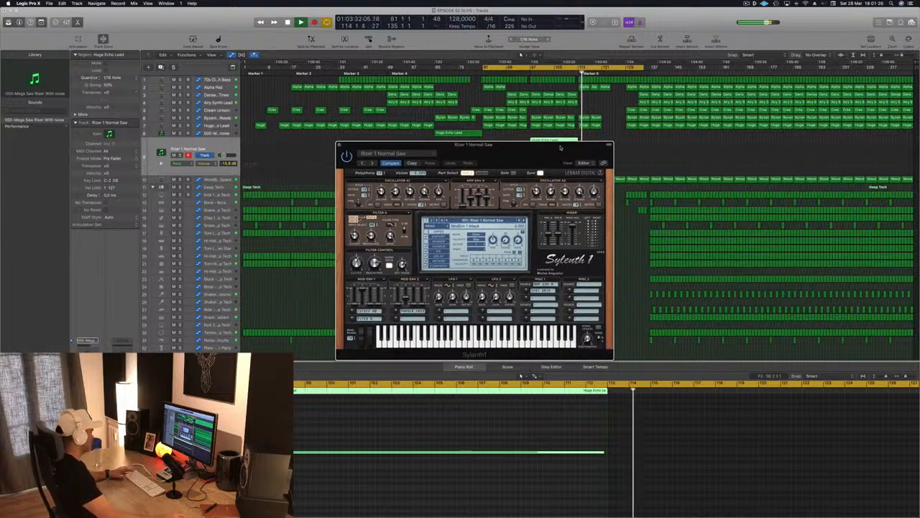
pyautogui.click(340, 145)
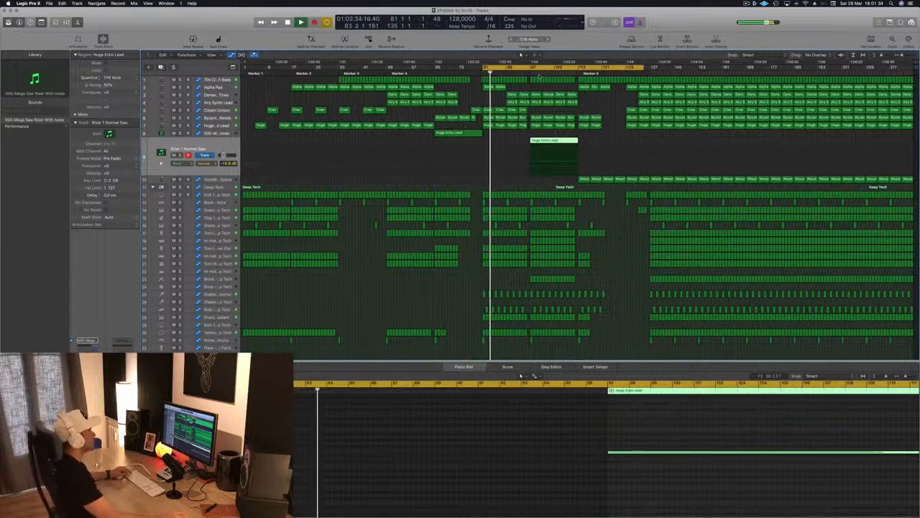
pyautogui.click(527, 74)
pyautogui.press('super+s')
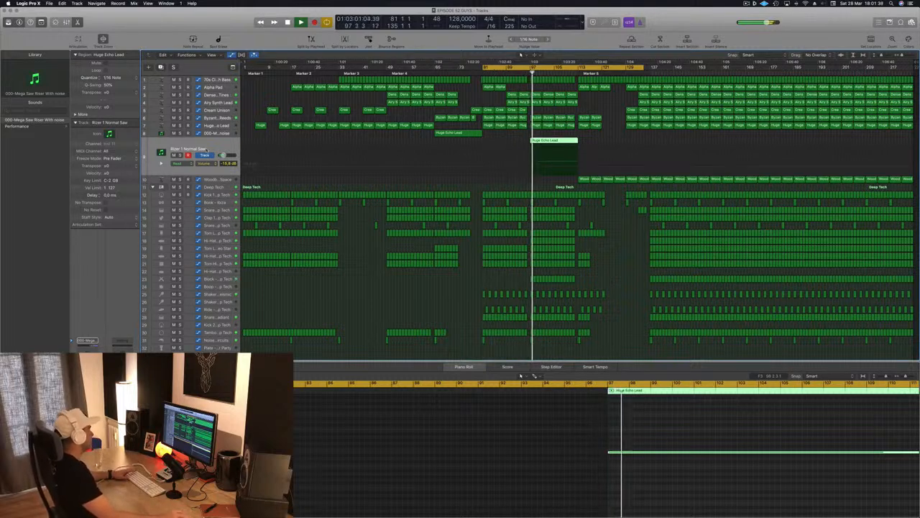
# Transpose the long note of the copied riser region down an octave and replay from bar 97.
pyautogui.moveTo(551, 419); pyautogui.dragTo(639, 492)
pyautogui.scroll(3, 639, 492)
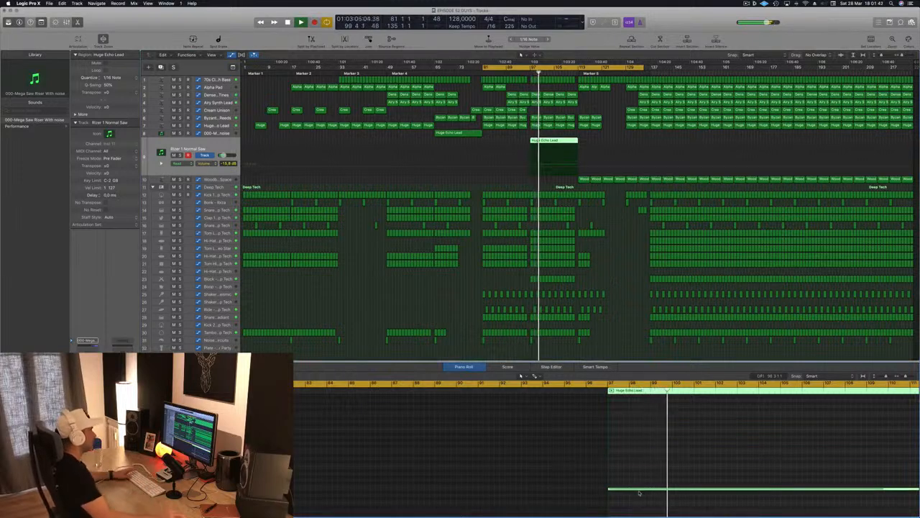
pyautogui.press('Return')
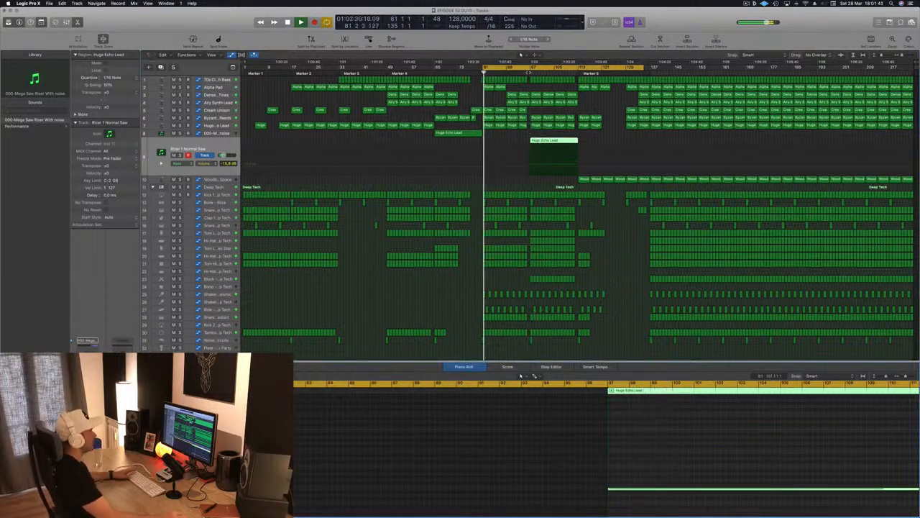
pyautogui.click(529, 72)
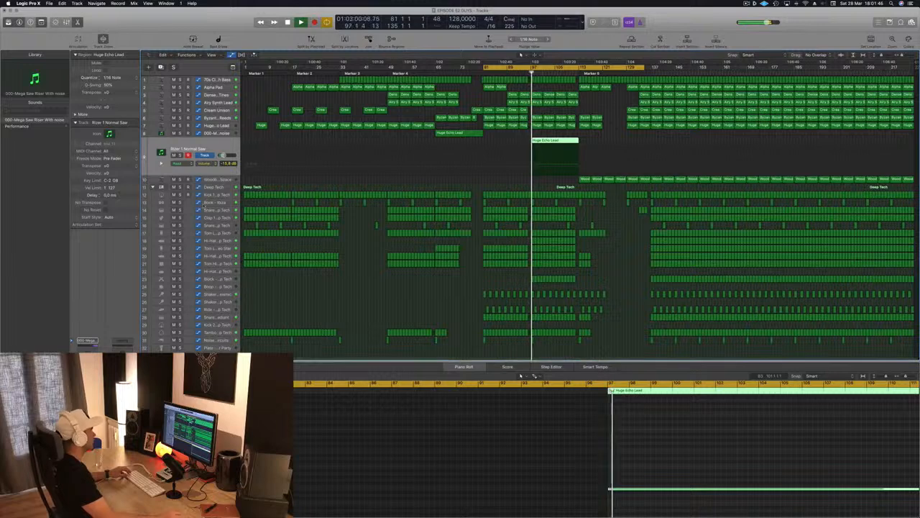
# Add a Channel EQ to the Rizer 1 Normal Saw track and enable its low cut at 130 Hz.
pyautogui.click(87, 350)
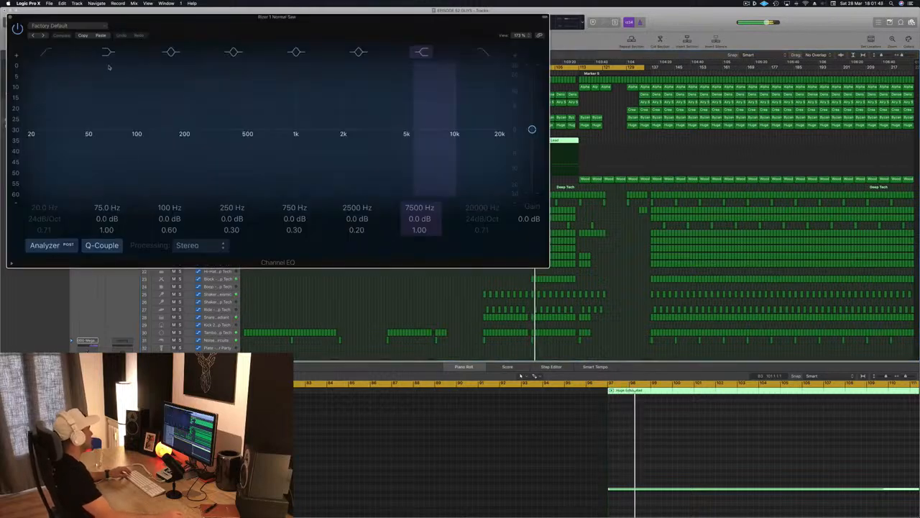
pyautogui.click(45, 53)
pyautogui.moveTo(43, 77); pyautogui.dragTo(180, 112)
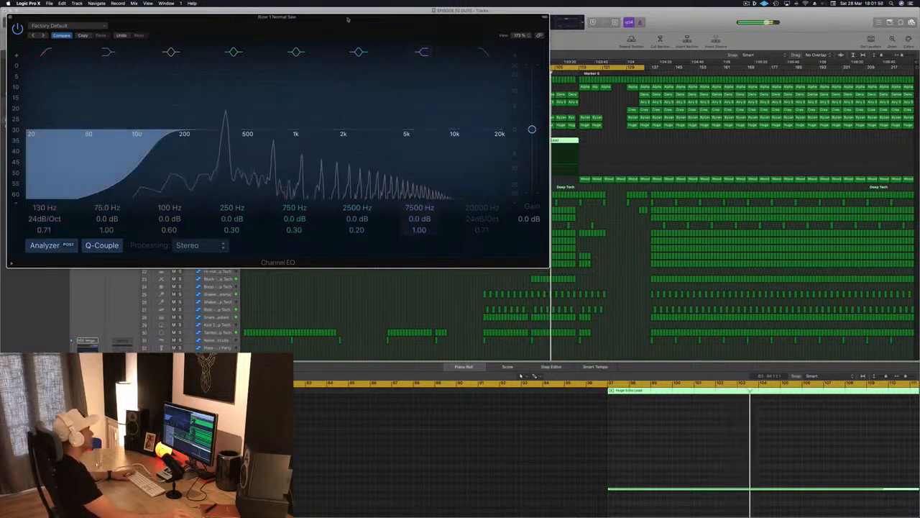
pyautogui.moveTo(342, 18); pyautogui.dragTo(381, 21)
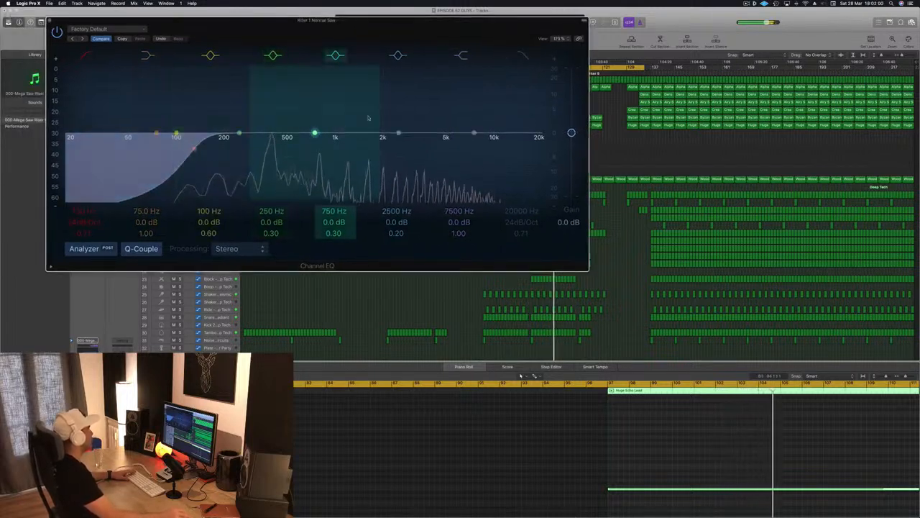
# Close the Channel EQ and check the two compressors on the Rizer 1 Normal Saw track, including the one sidechained to Bus 13.
pyautogui.click(50, 20)
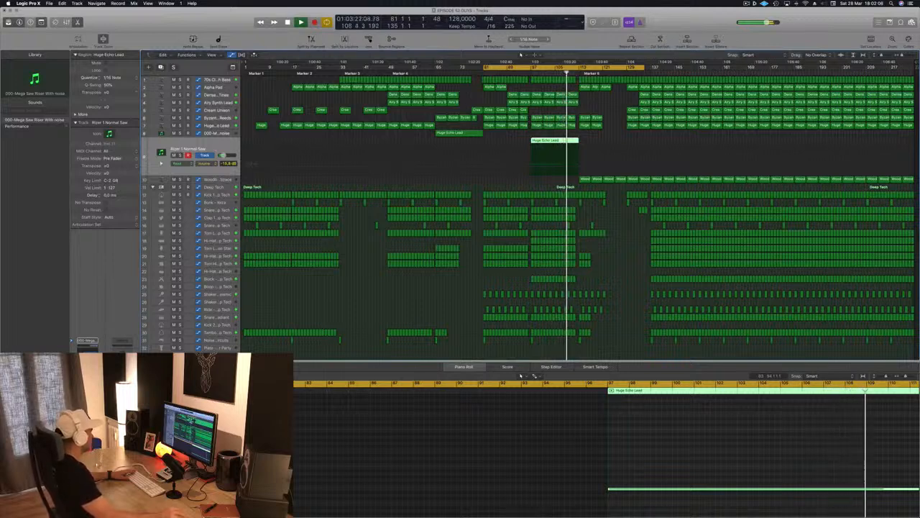
pyautogui.click(87, 382)
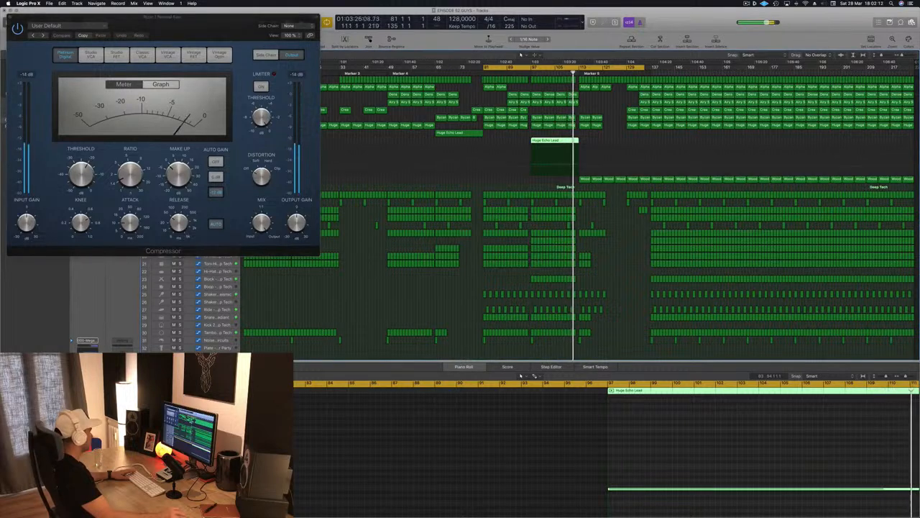
pyautogui.click(87, 389)
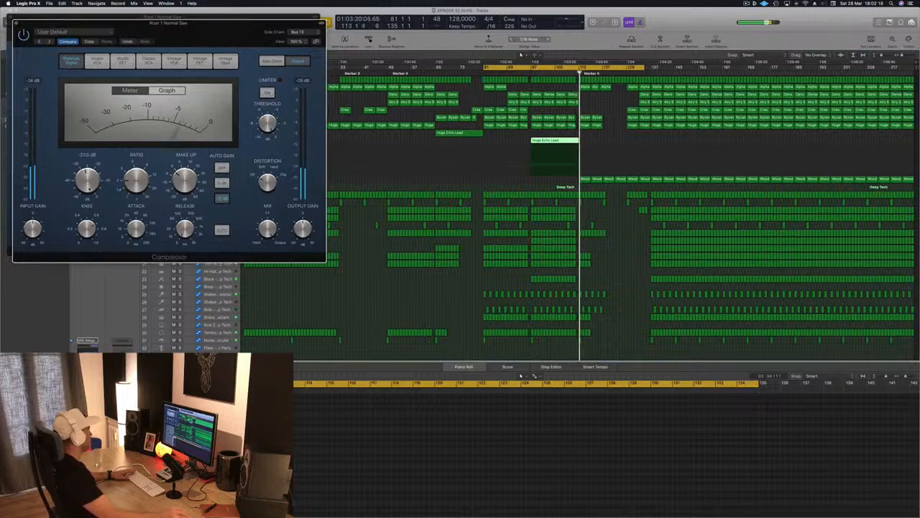
pyautogui.click(16, 23)
pyautogui.moveTo(48, 17); pyautogui.dragTo(84, 23)
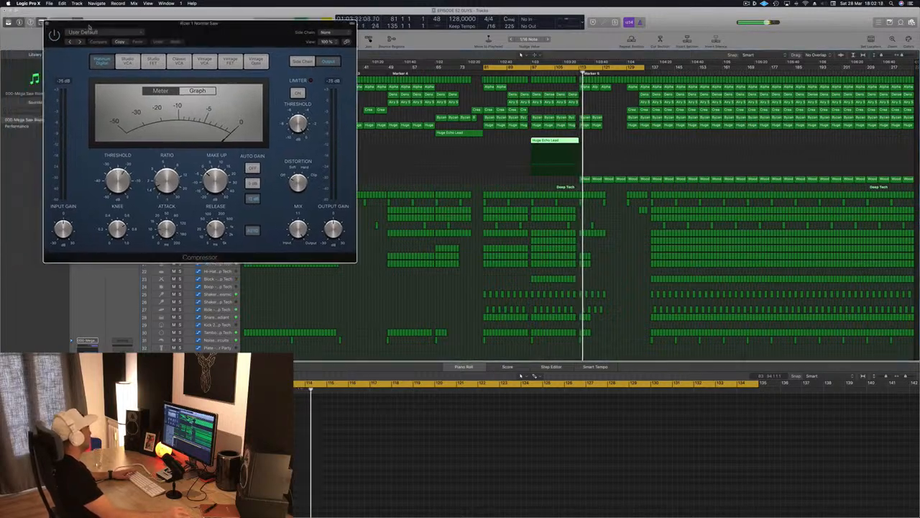
pyautogui.click(48, 23)
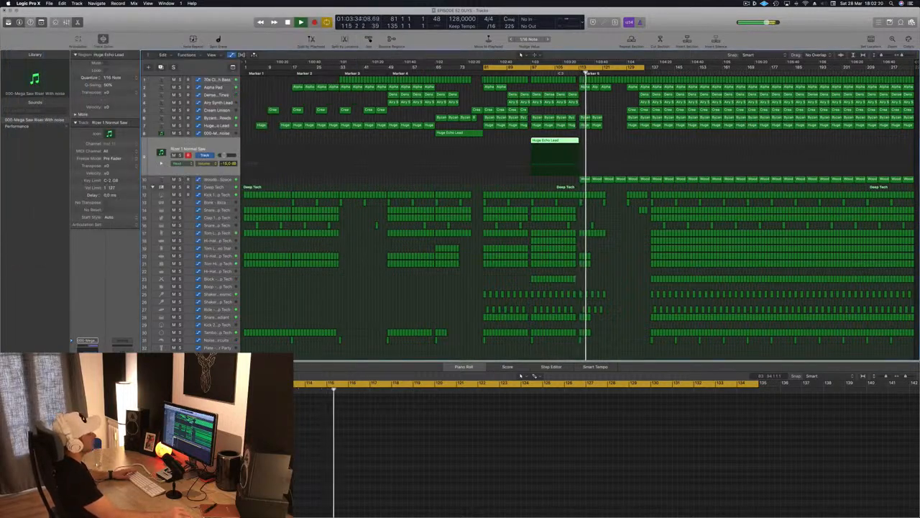
# Replay from bar 81, move the cycle range to bars 113–165 and restart playback from bar 113.
pyautogui.click(561, 73)
pyautogui.press('space')
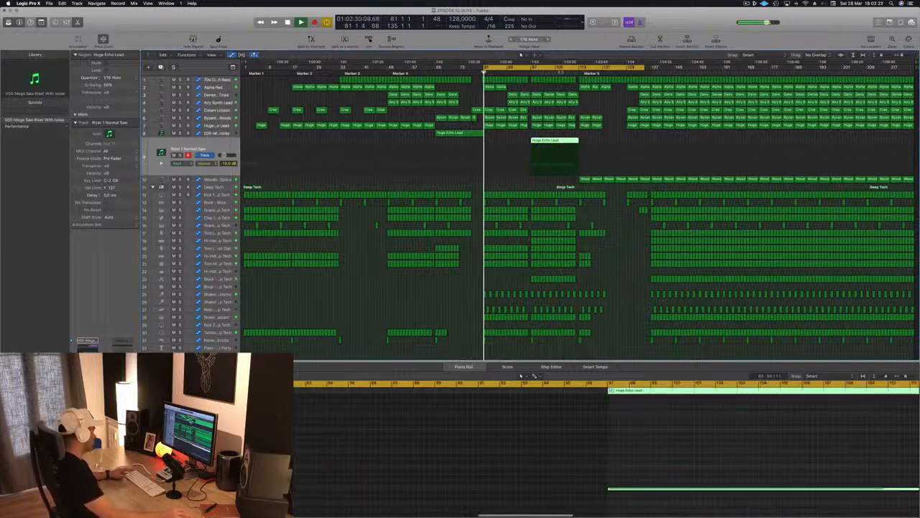
pyautogui.press('space')
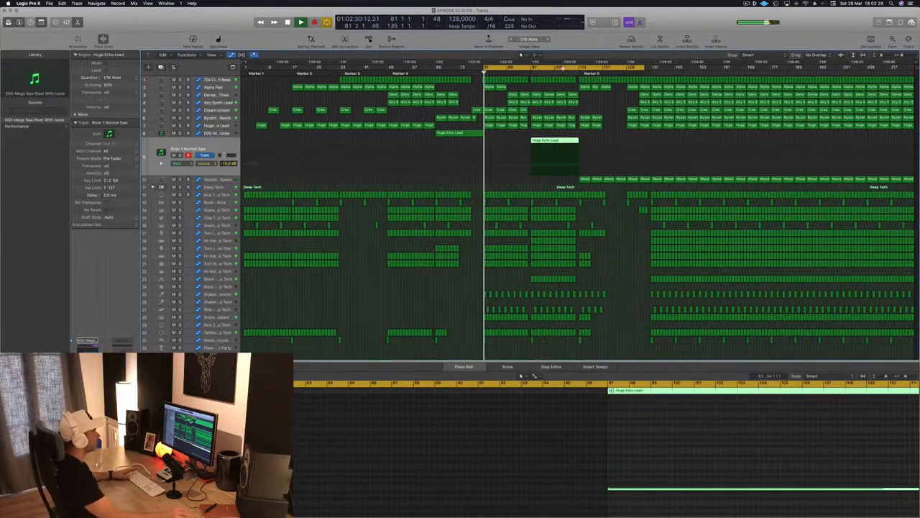
pyautogui.click(565, 66)
pyautogui.click(560, 67)
pyautogui.moveTo(556, 67); pyautogui.dragTo(651, 69)
pyautogui.press('space')
pyautogui.press('space')
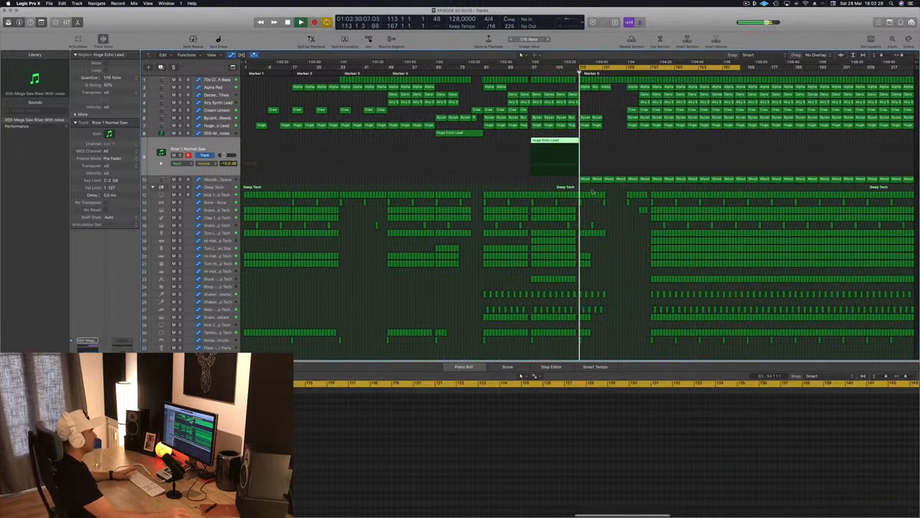
# Delete the four Woodblock Space regions between bars 113 and 129.
pyautogui.click(589, 178)
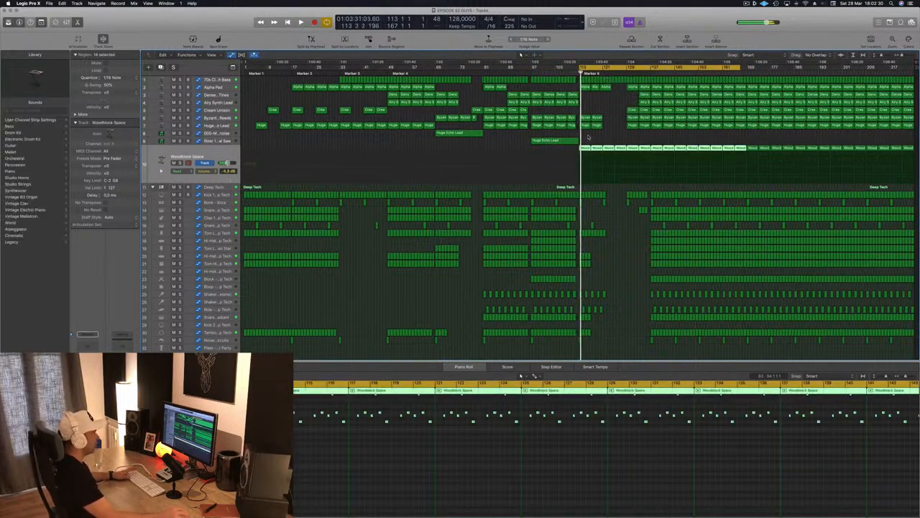
pyautogui.click(586, 141)
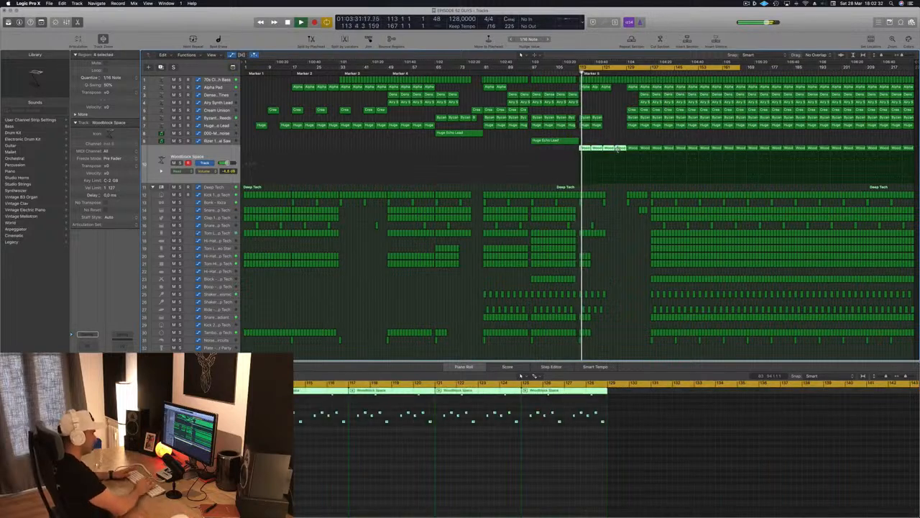
pyautogui.press('Delete')
# Delete the bass regions from bar 113 to bar 137 and the Alpha Pad regions from bar 113 to bar 124 during playback.
pyautogui.press('space')
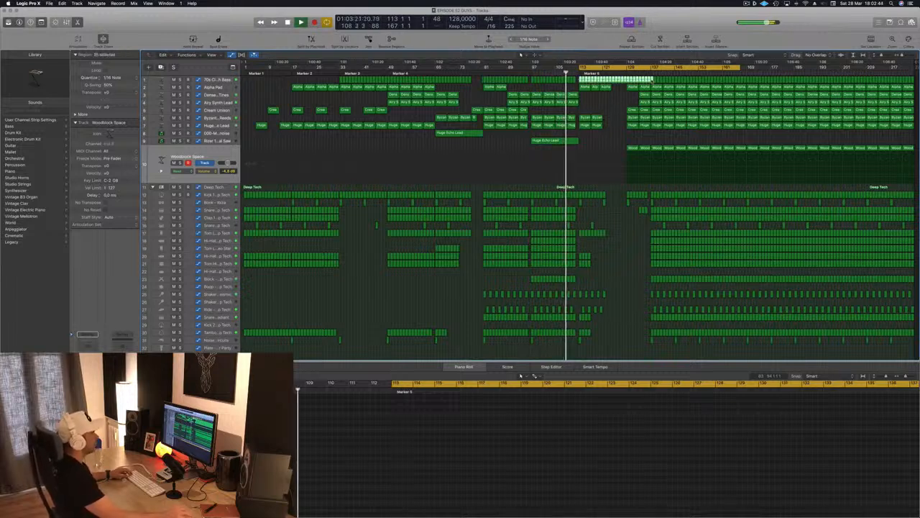
pyautogui.press('Delete')
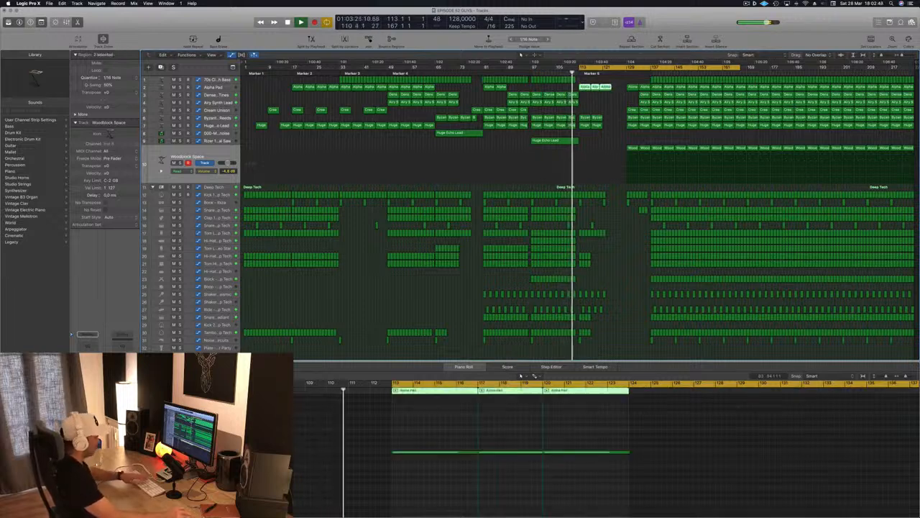
pyautogui.press('Delete')
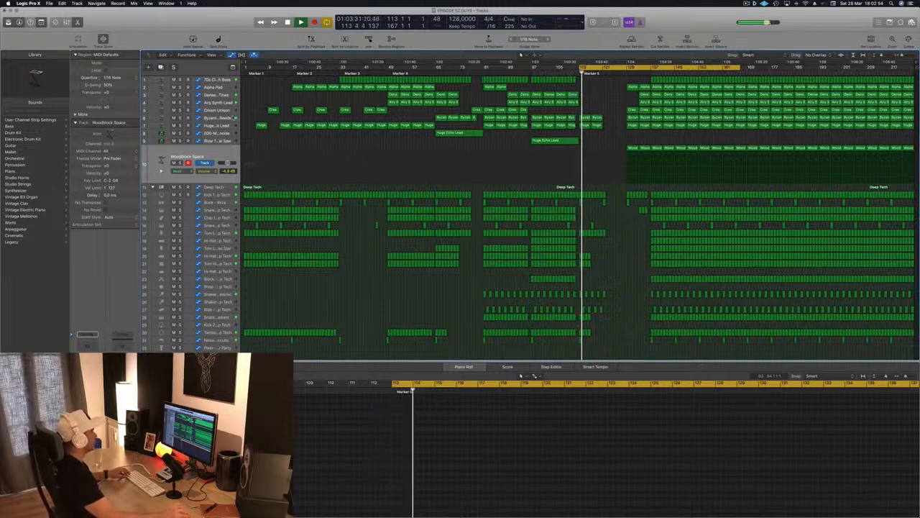
# Select the Byzantium Reeds track and replay the section from bar 113.
pyautogui.click(233, 117)
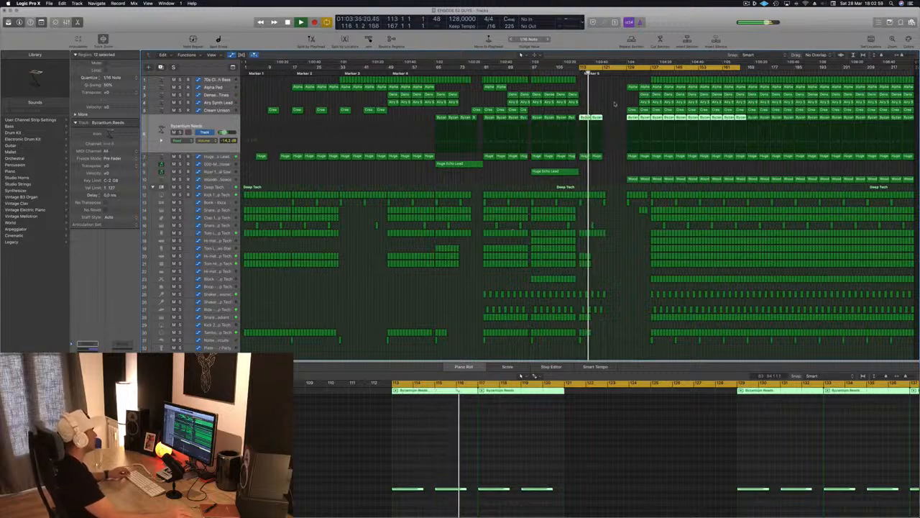
pyautogui.scroll(3, 615, 102)
pyautogui.press('space')
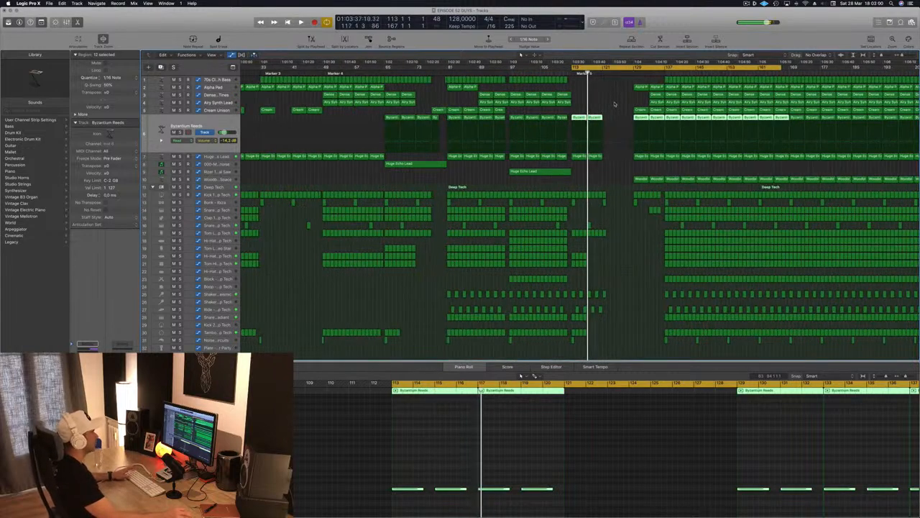
pyautogui.press('space')
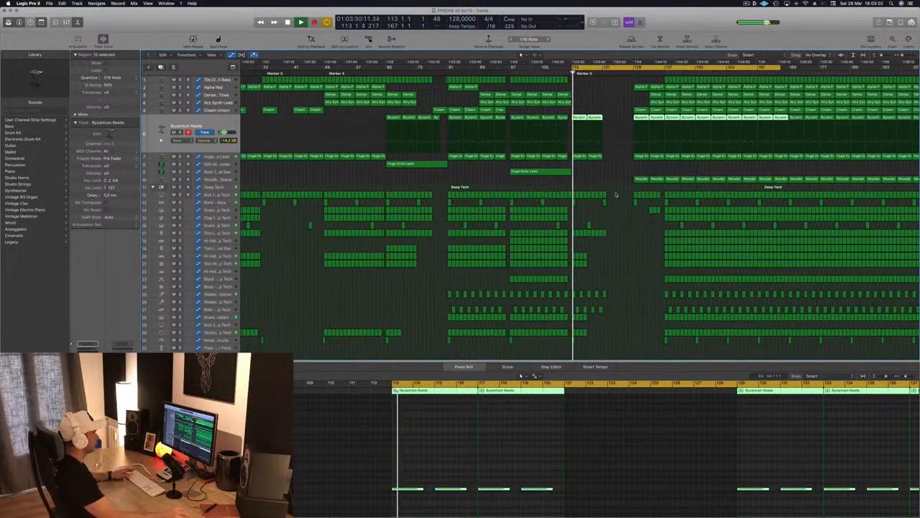
# Delete the Deep Tech drum regions between bars 113 and about 121, keeping the noise hit, and replay from bar 113.
pyautogui.moveTo(615, 194); pyautogui.dragTo(576, 205)
pyautogui.click(601, 219)
pyautogui.press('space')
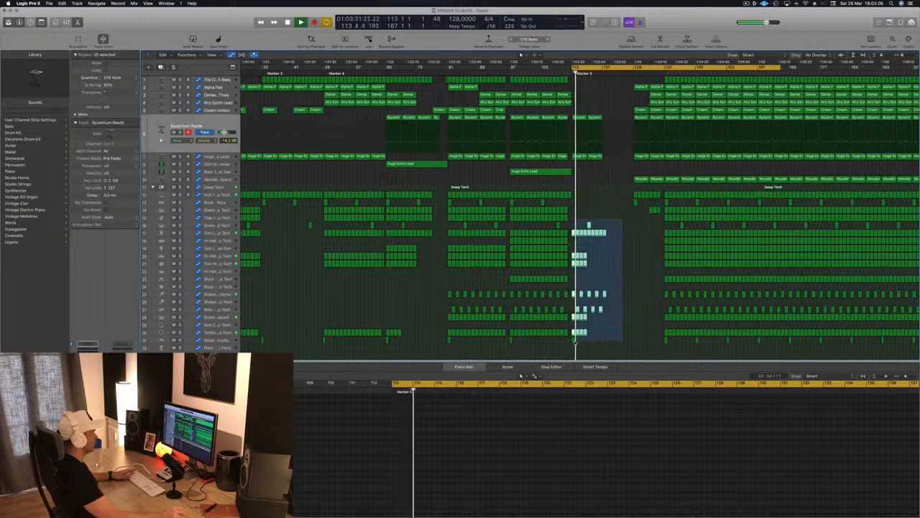
pyautogui.press('Delete')
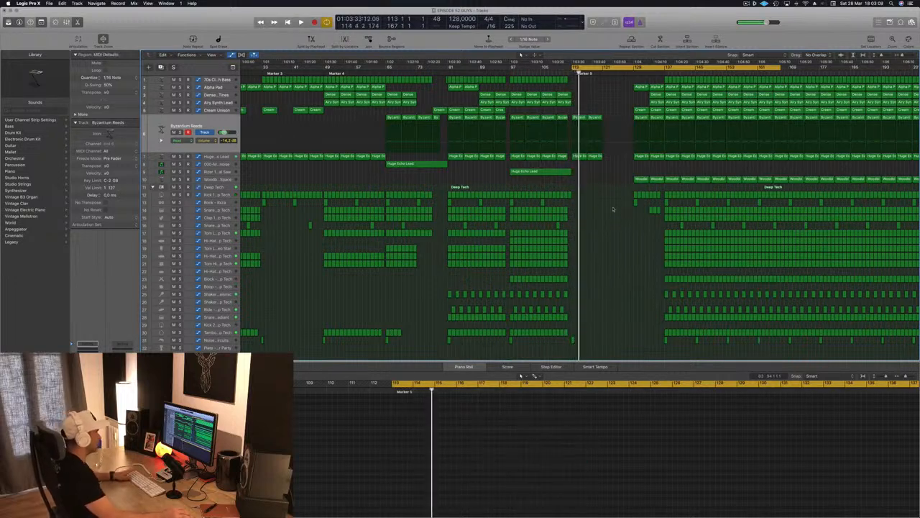
pyautogui.press('space')
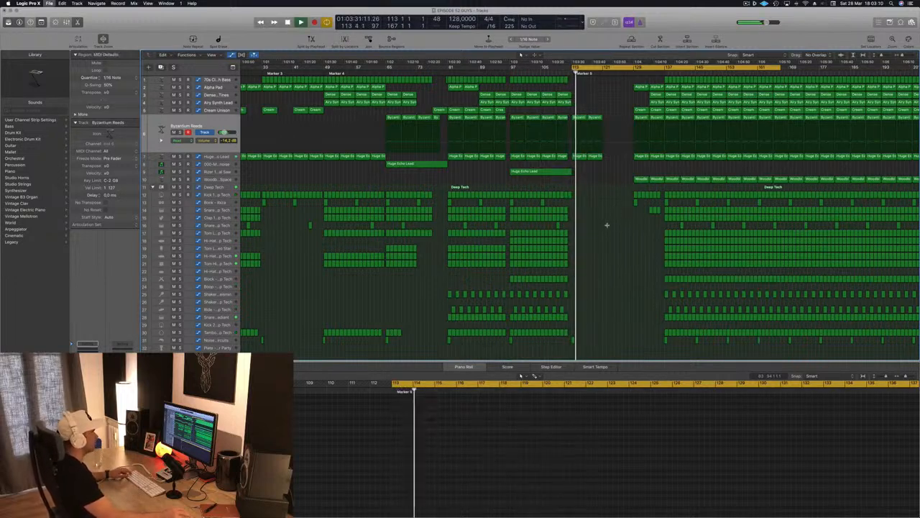
# Copy the Byzantium Reeds and Huge Echo Lead regions of bars 113–121 to bar 121, filling both tracks up to bar 129.
pyautogui.press('super+Right')
pyautogui.press('super+Right')
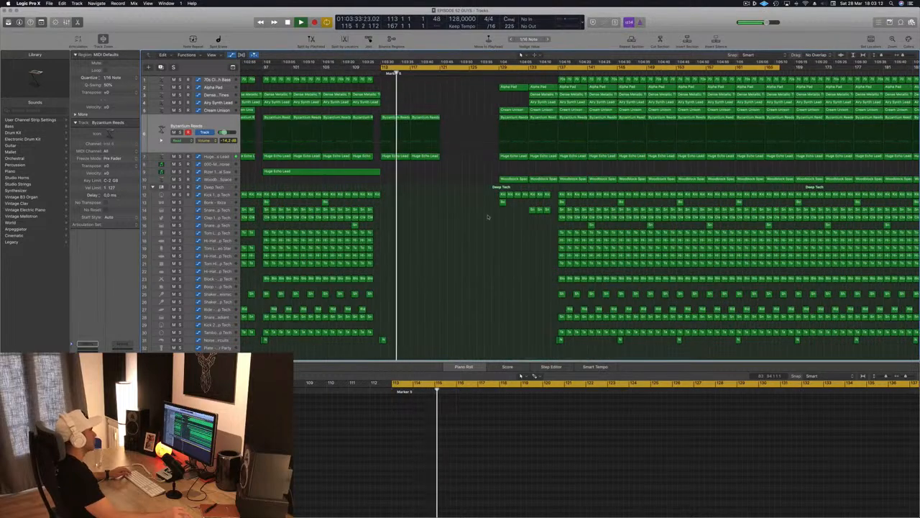
pyautogui.press('super+Left')
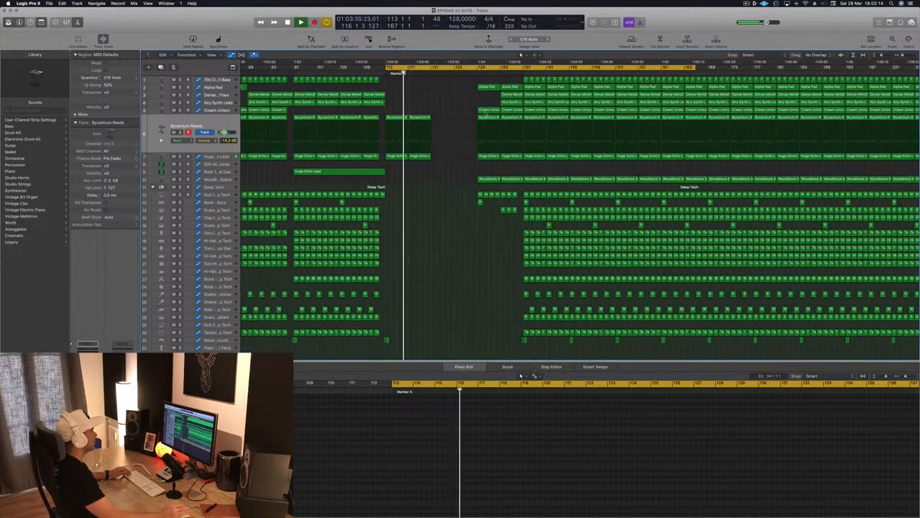
pyautogui.scroll(-2, 454, 106)
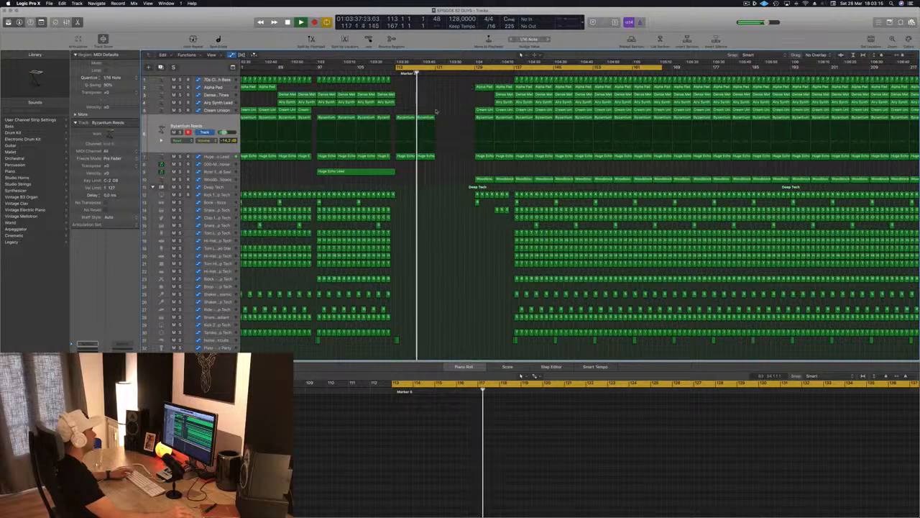
pyautogui.moveTo(436, 111); pyautogui.dragTo(397, 159)
pyautogui.moveTo(405, 115); pyautogui.dragTo(443, 122)
# Move the Alpha Pad region from bar 129 to bar 121 and keep listening to the breakdown.
pyautogui.moveTo(480, 87); pyautogui.dragTo(445, 87)
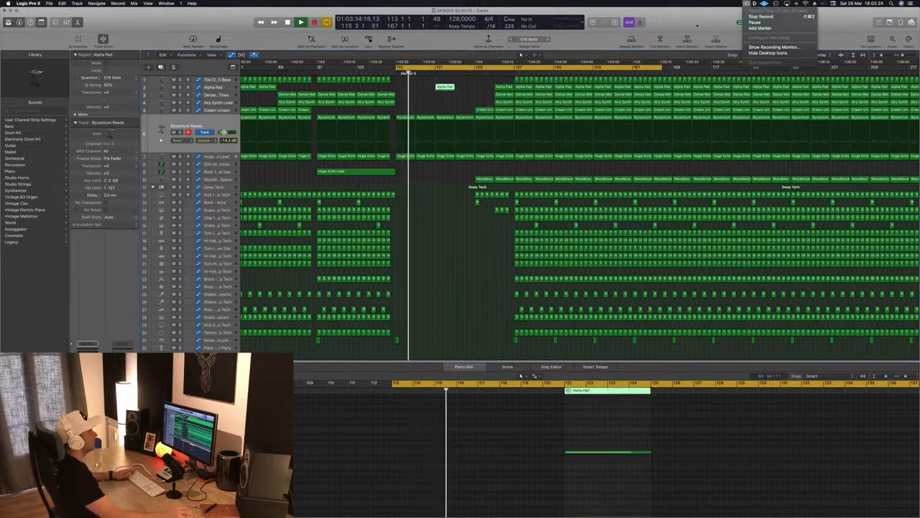
pyautogui.click(456, 310)
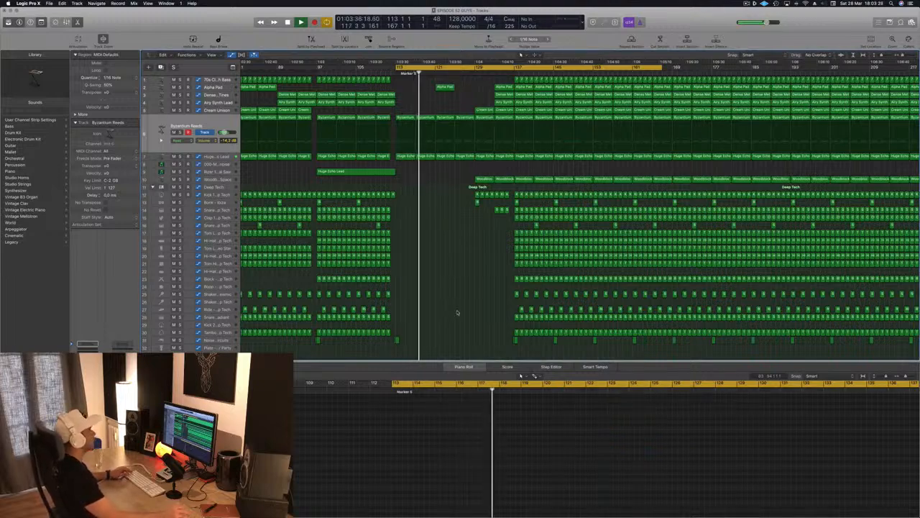
pyautogui.scroll(4, 446, 144)
pyautogui.scroll(-5, 447, 144)
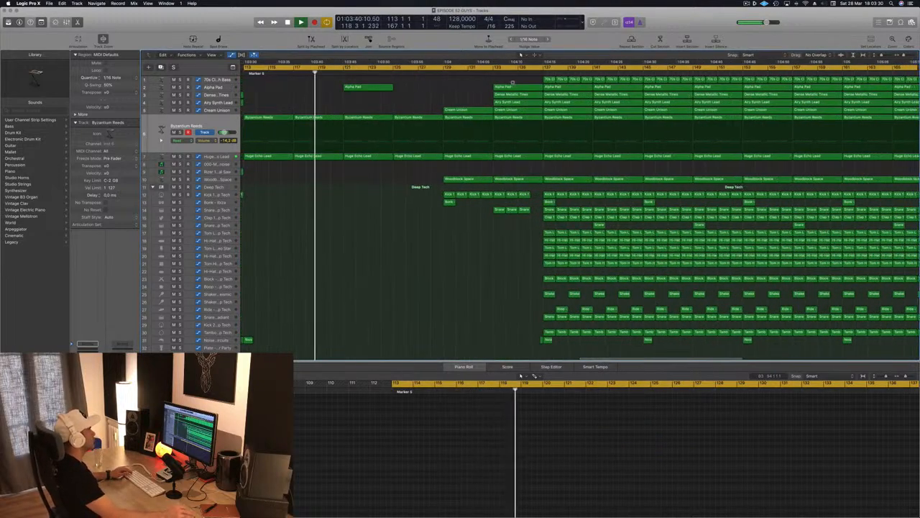
pyautogui.hscroll(-5, 391, 86)
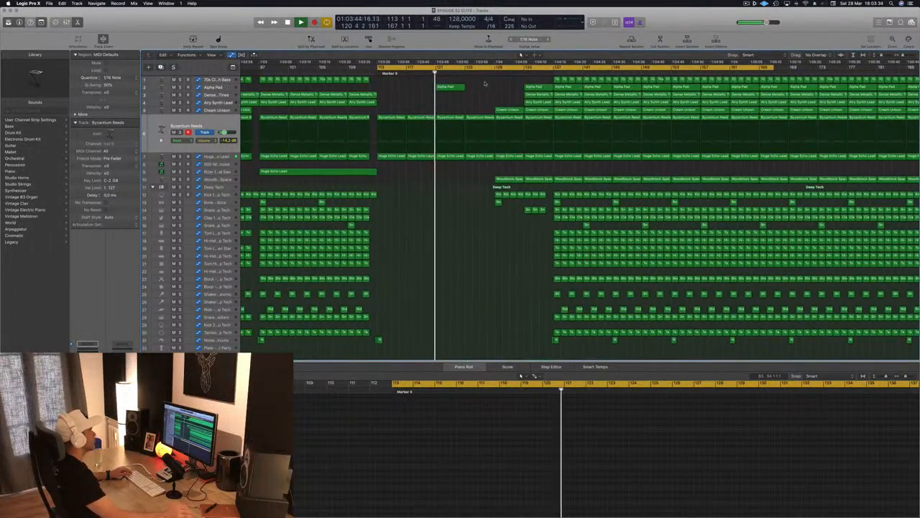
# Try raising the Alpha Pad's cutoff automation at bar 125, and delete the pad region at bar 121.
pyautogui.click(216, 88)
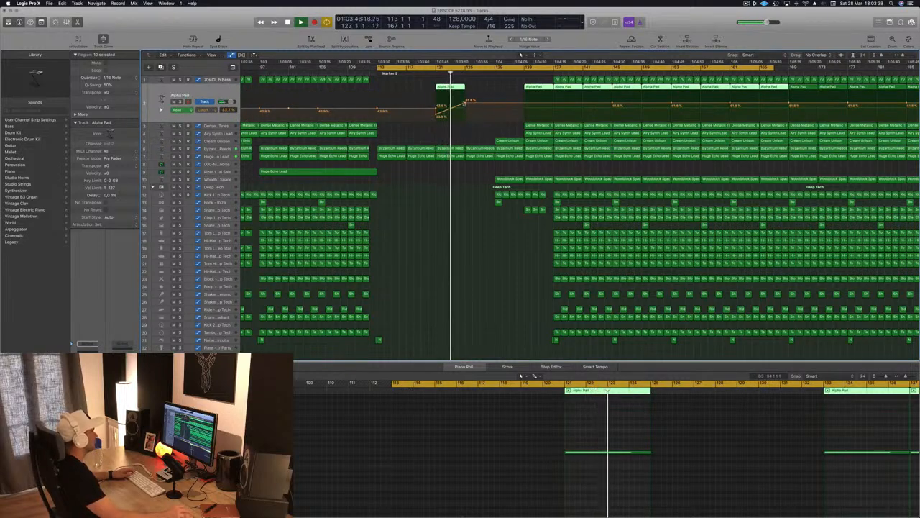
pyautogui.moveTo(471, 104); pyautogui.dragTo(469, 95)
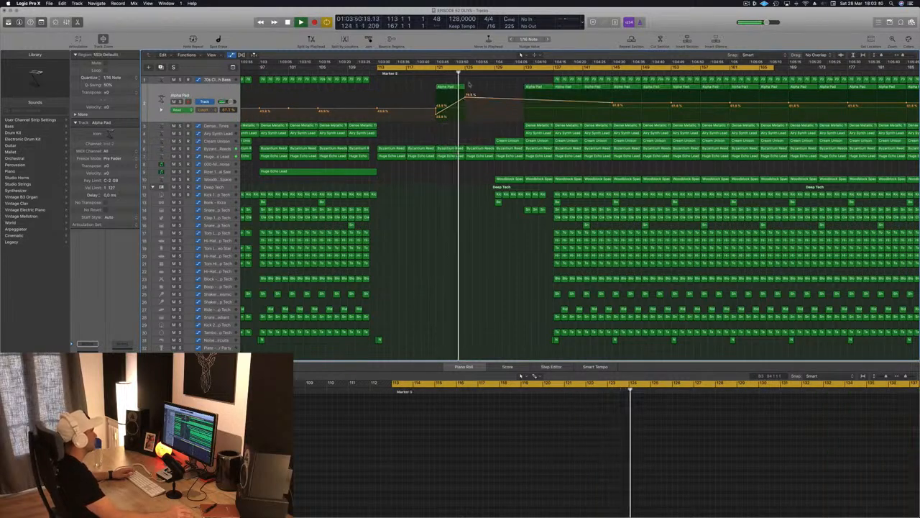
pyautogui.click(442, 88)
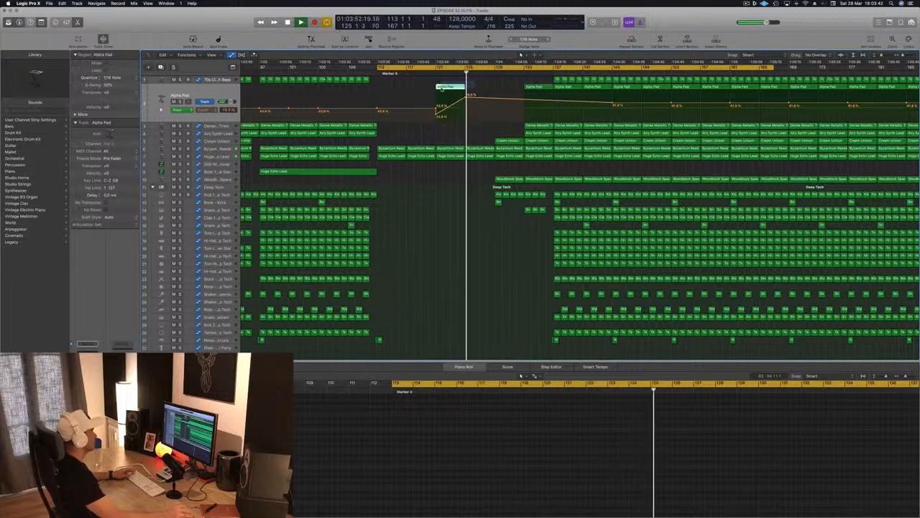
pyautogui.press('Delete')
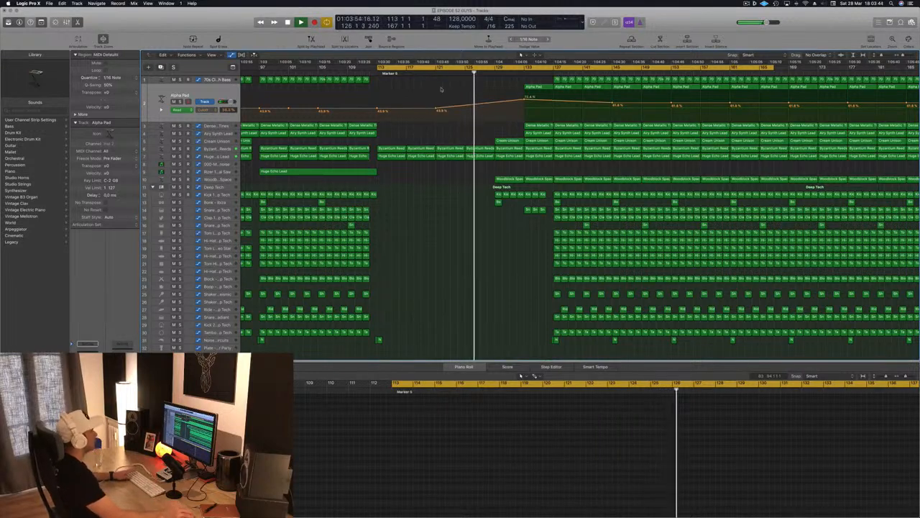
# Replay from bar 113 and copy the Cream Unison region at bar 129 to bar 117.
pyautogui.press('space')
pyautogui.press('space')
pyautogui.scroll(-3, 437, 169)
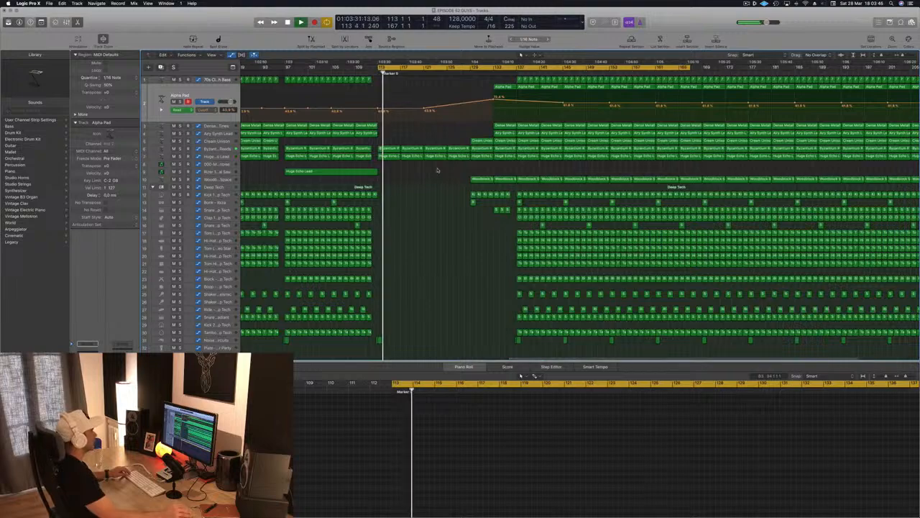
pyautogui.scroll(-2, 437, 171)
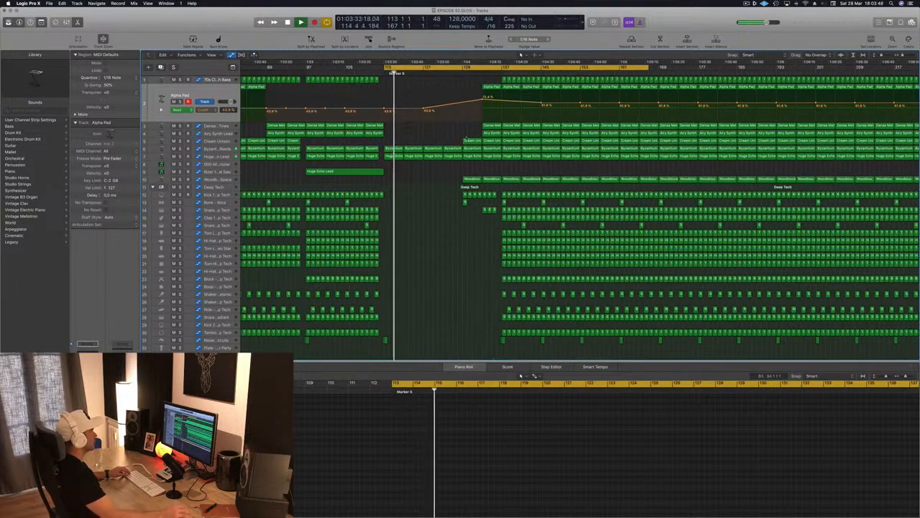
pyautogui.click(471, 140)
pyautogui.moveTo(472, 141); pyautogui.dragTo(413, 146)
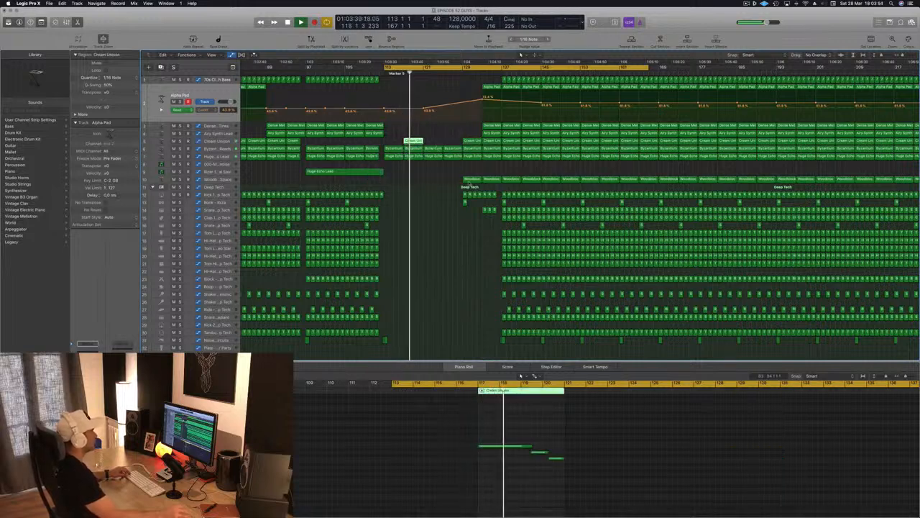
# Copy the Woodblock Space region at bar 129 to bars 121 and 125, and select the Woodblock Space track.
pyautogui.click(471, 179)
pyautogui.moveTo(471, 179); pyautogui.dragTo(419, 192)
pyautogui.press('super+Left')
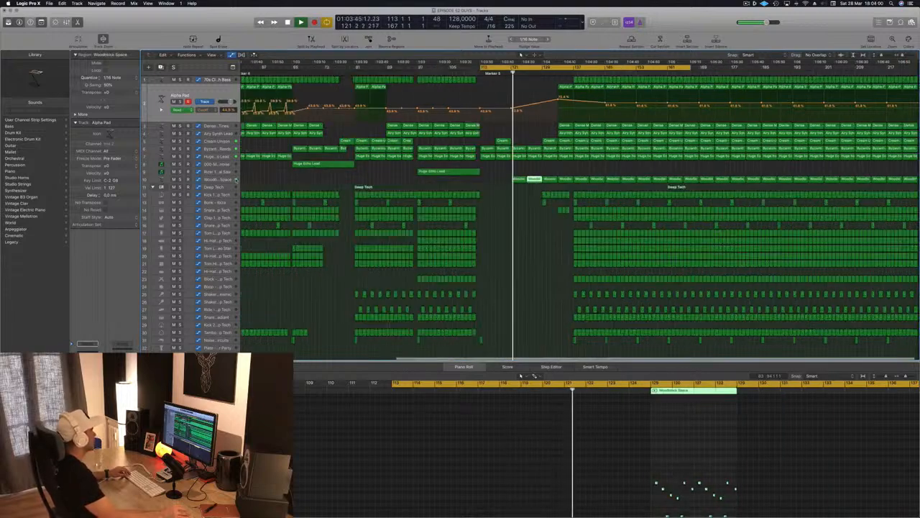
pyautogui.click(218, 179)
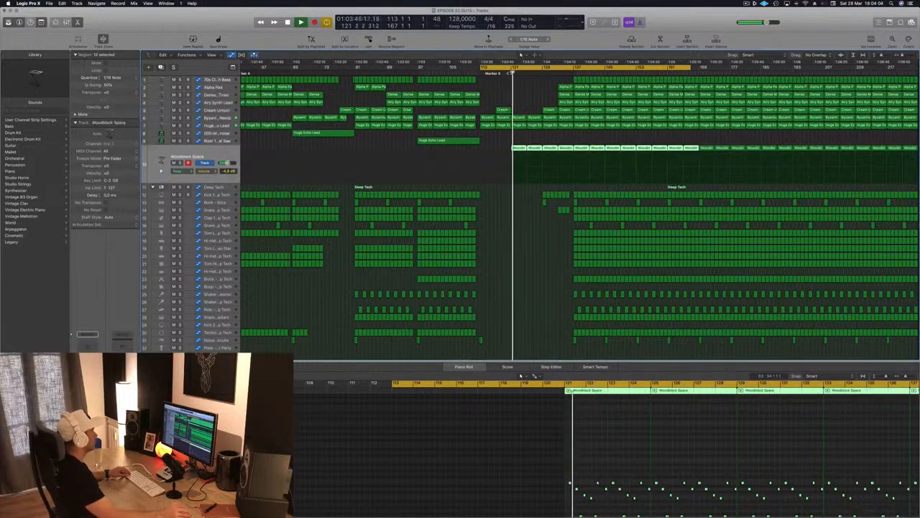
# Copy the Clap 2 region near bar 77 on the last Deep Tech subtrack to bar 121 and replay from bar 113.
pyautogui.scroll(-3, 335, 345)
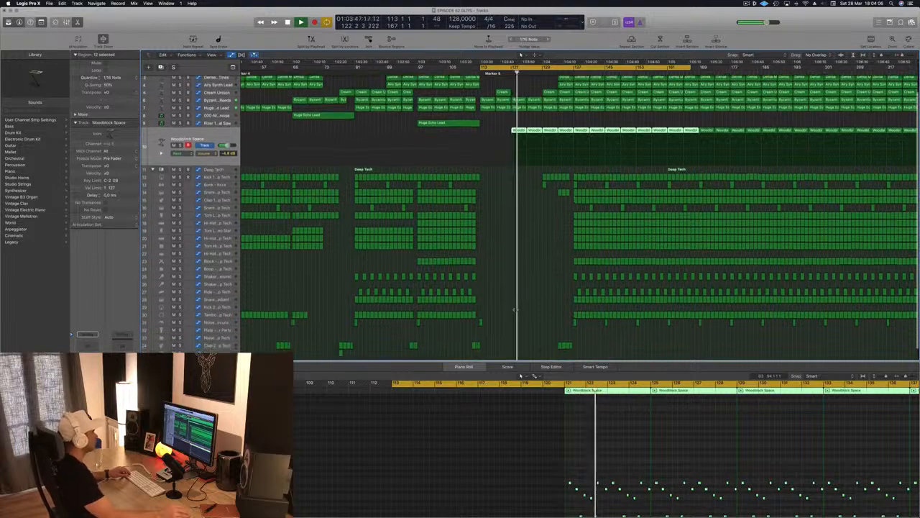
pyautogui.click(341, 338)
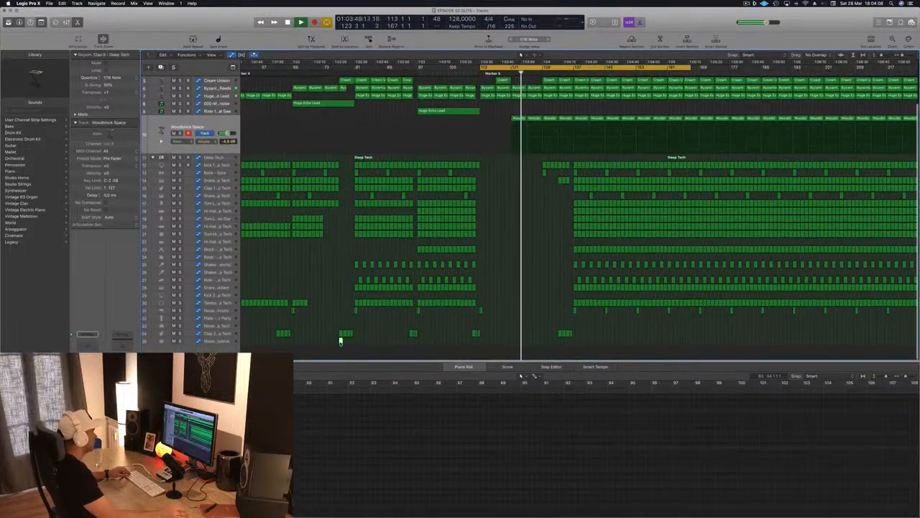
pyautogui.moveTo(341, 341); pyautogui.dragTo(513, 343)
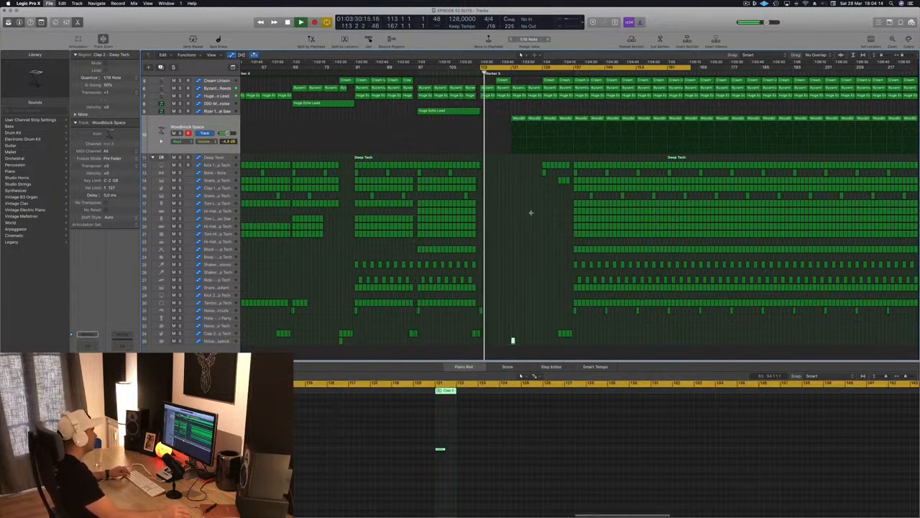
pyautogui.press('super+Left')
pyautogui.press('super+Up')
pyautogui.press('super+Up')
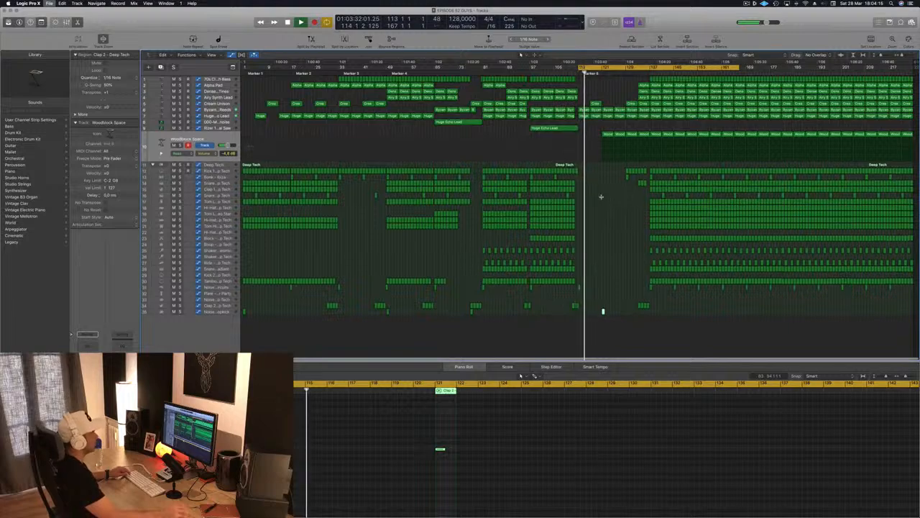
# Copy the last Kick 1 region before bar 113 to bar 121.
pyautogui.hscroll(10, 601, 197)
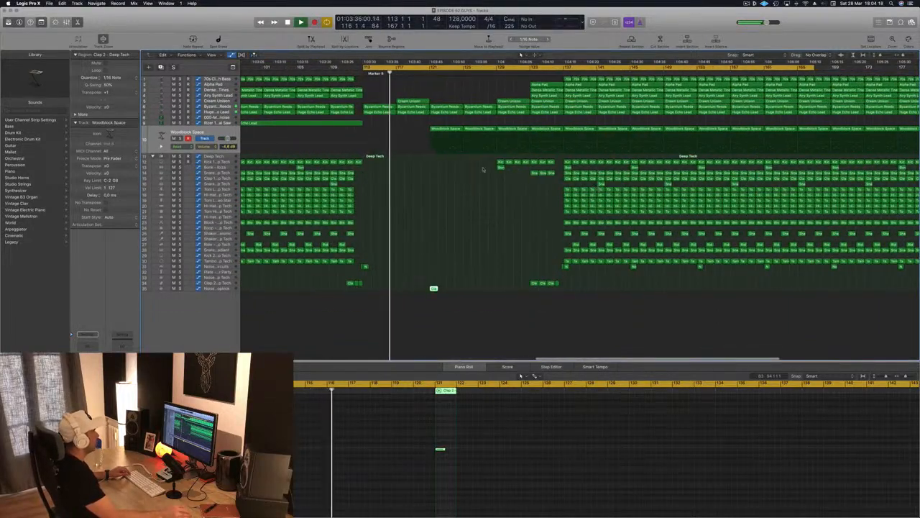
pyautogui.moveTo(359, 161); pyautogui.dragTo(436, 166)
pyautogui.click(453, 466)
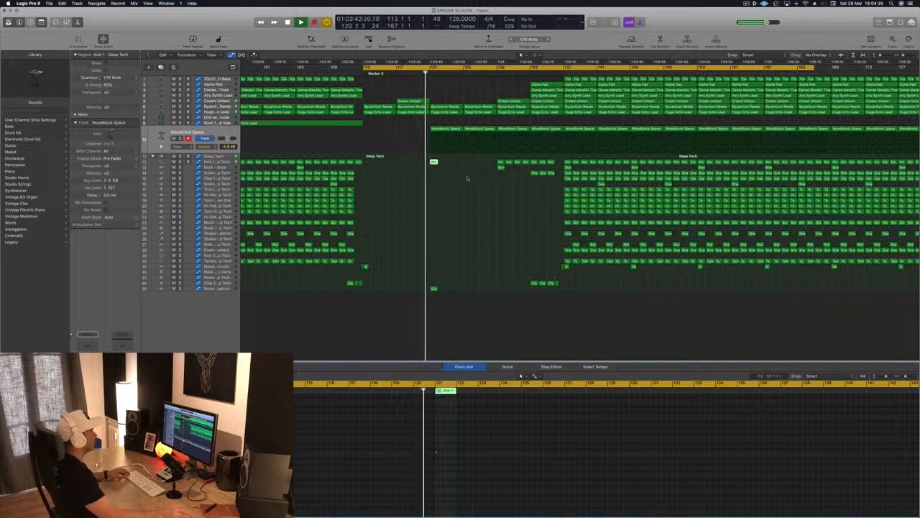
pyautogui.scroll(4, 466, 188)
pyautogui.scroll(-1, 469, 189)
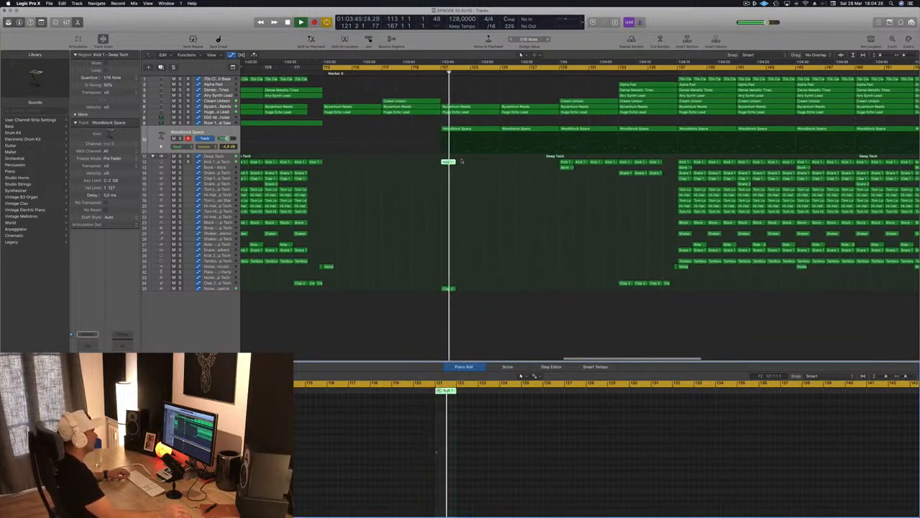
# Copy the Kick 1 and Clap 2 regions at bar 121 to bar 123 and replay from bar 113.
pyautogui.moveTo(447, 162); pyautogui.dragTo(479, 161)
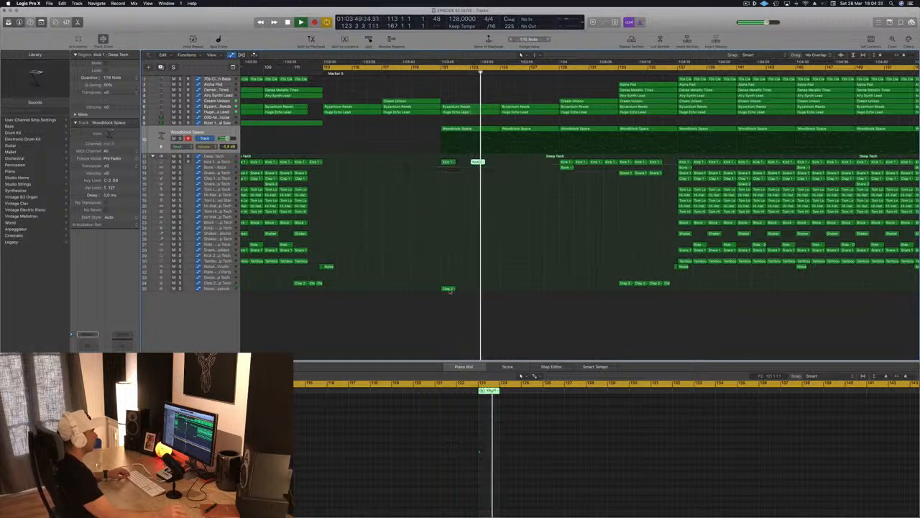
pyautogui.moveTo(448, 289); pyautogui.dragTo(480, 292)
pyautogui.press('super+Left')
pyautogui.press('super+Left')
pyautogui.press('space')
pyautogui.press('space')
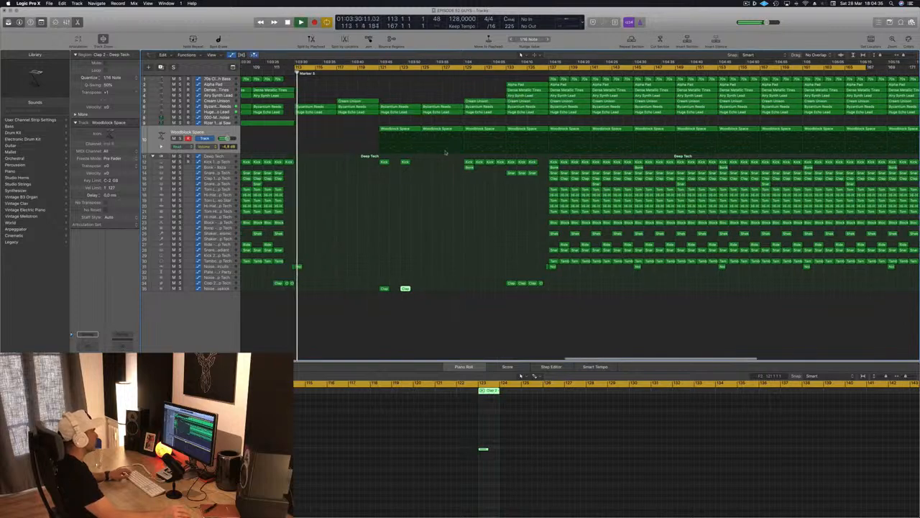
# Copy the kick and clap regions at bars 121 and 123 together to bars 125 and 127.
pyautogui.moveTo(365, 158); pyautogui.dragTo(442, 292)
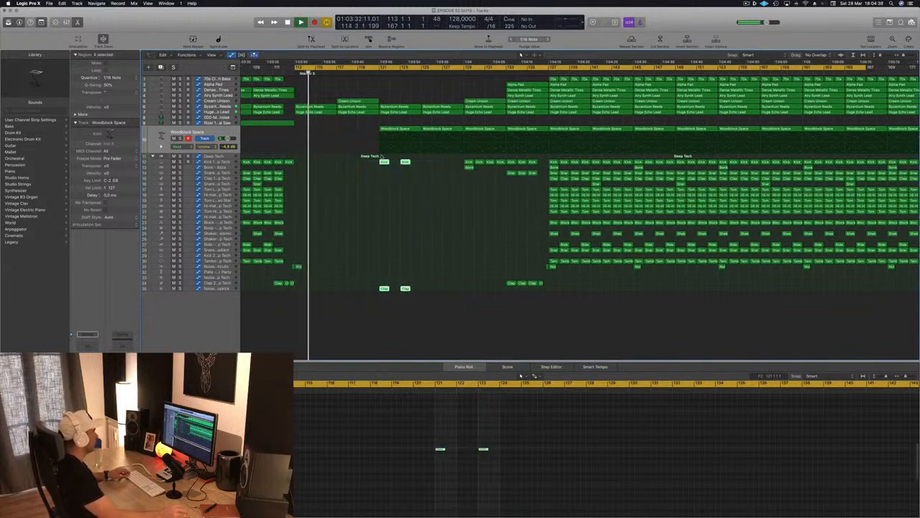
pyautogui.moveTo(384, 161); pyautogui.dragTo(431, 165)
pyautogui.press('super+Left')
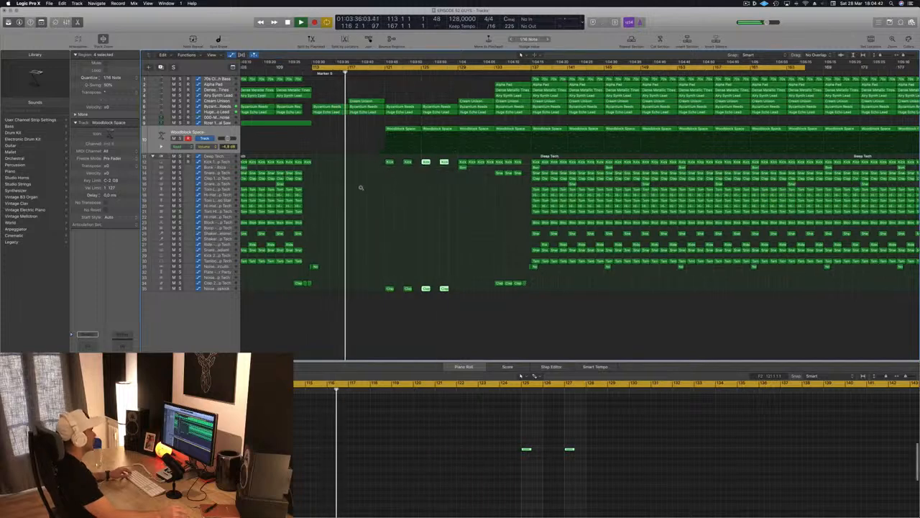
pyautogui.press('super+Left')
pyautogui.press('super+Left')
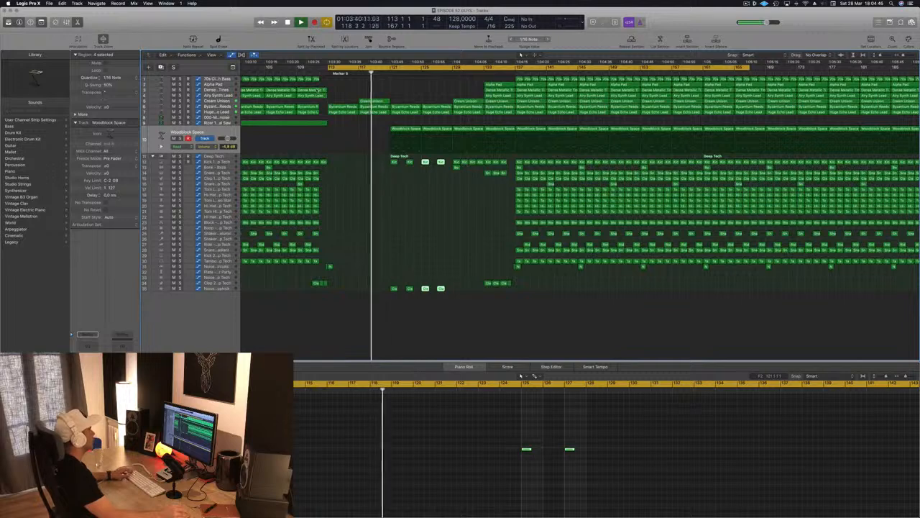
# Try copying the Airy Synth Lead region before bar 113 to bar 117 and listen to it from bar 113.
pyautogui.moveTo(318, 95); pyautogui.dragTo(381, 96)
pyautogui.press('space')
pyautogui.press('space')
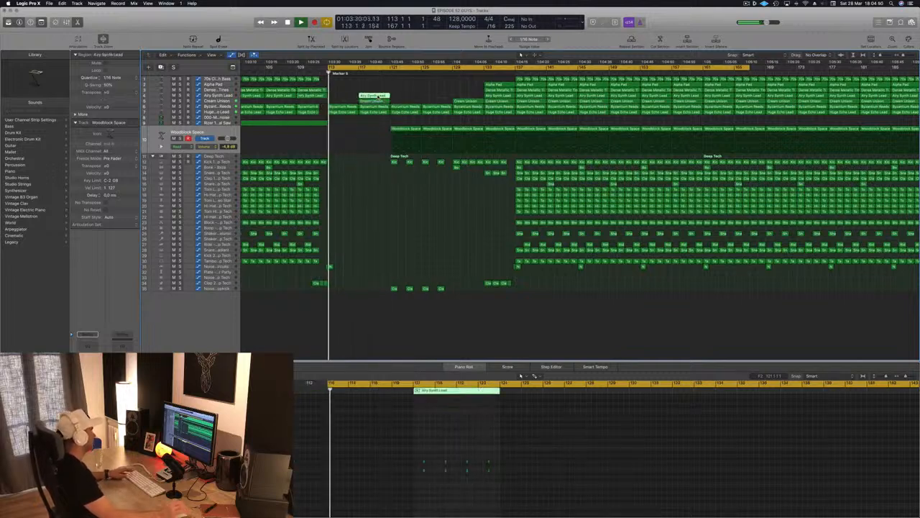
pyautogui.press('super+s')
pyautogui.click(405, 87)
pyautogui.scroll(-2, 406, 87)
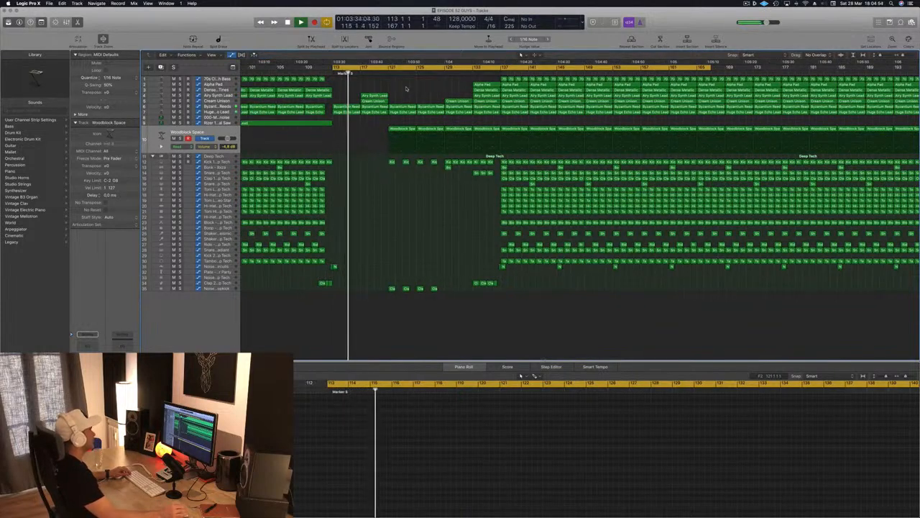
pyautogui.scroll(-2, 405, 87)
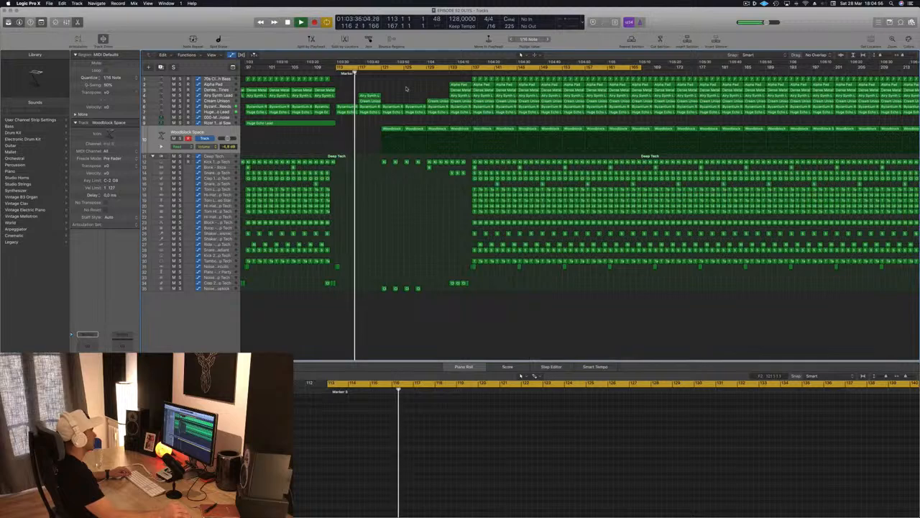
pyautogui.scroll(-2, 405, 87)
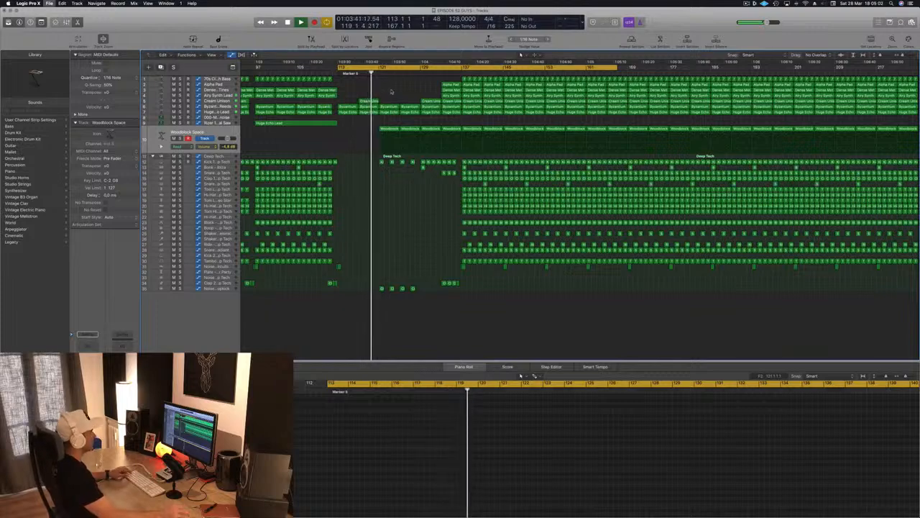
# Listen to the breakdown through bar 128 and raise the Woodblock Space track's volume to -4.2 dB.
pyautogui.scroll(2, 391, 91)
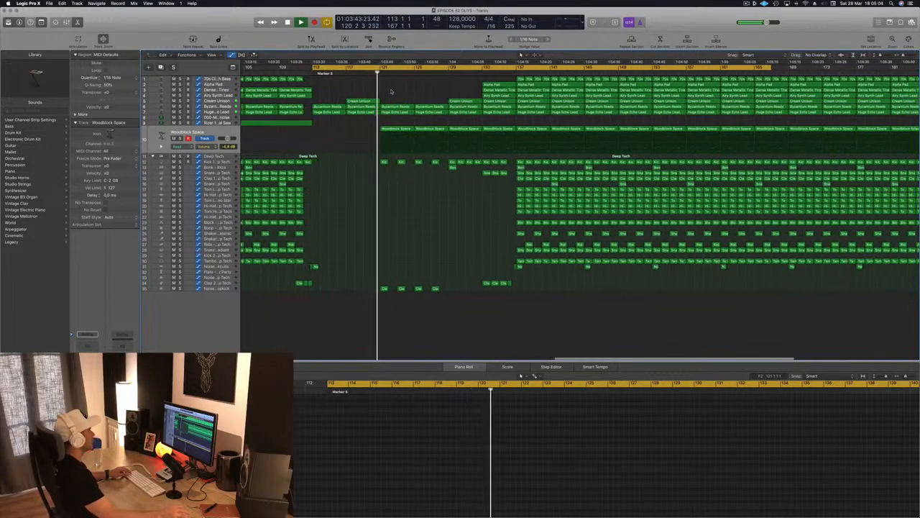
pyautogui.scroll(-2, 374, 111)
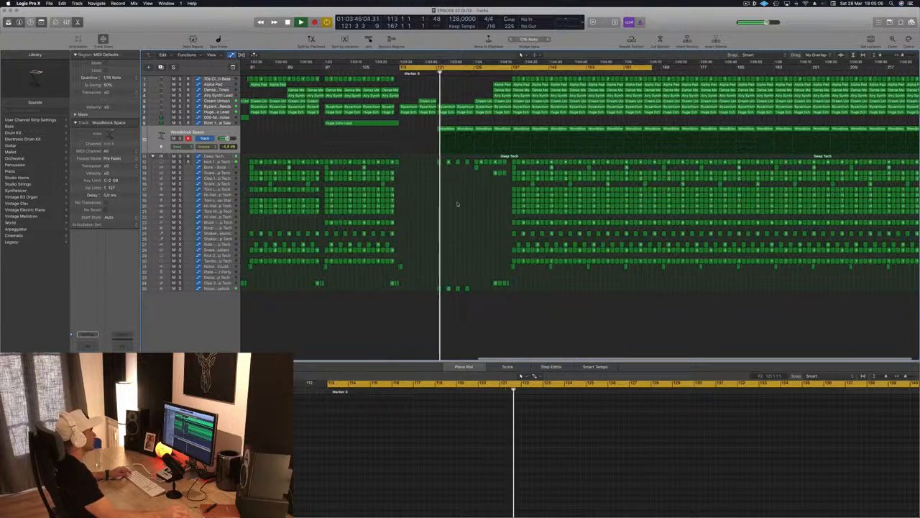
pyautogui.scroll(2, 459, 205)
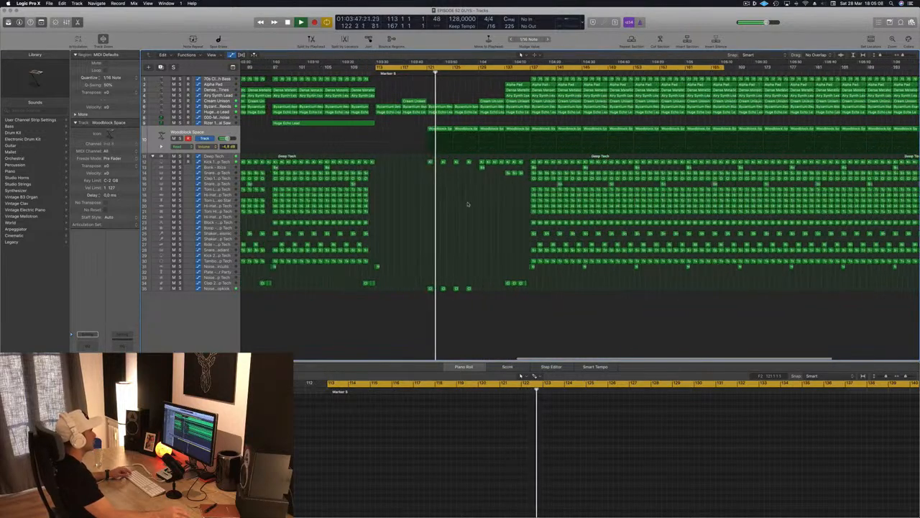
pyautogui.scroll(-2, 458, 205)
pyautogui.click(216, 135)
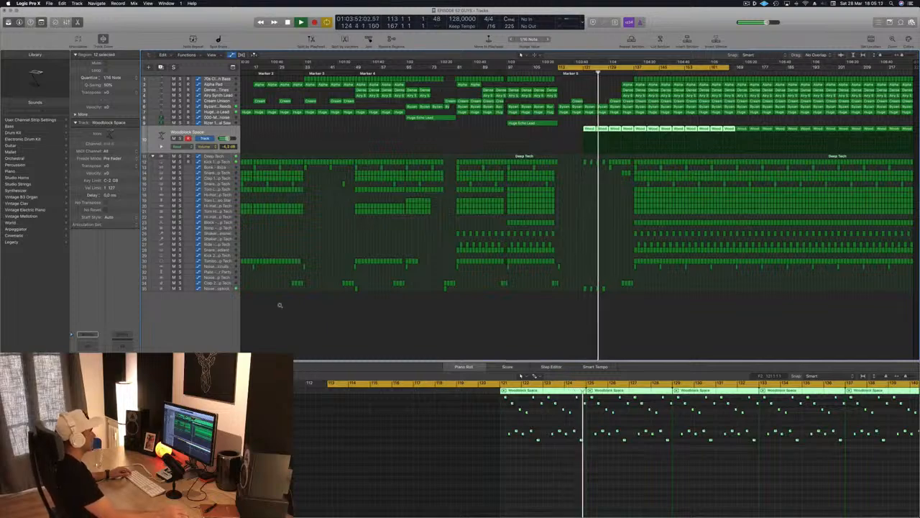
pyautogui.scroll(1, 554, 208)
pyautogui.scroll(3, 621, 199)
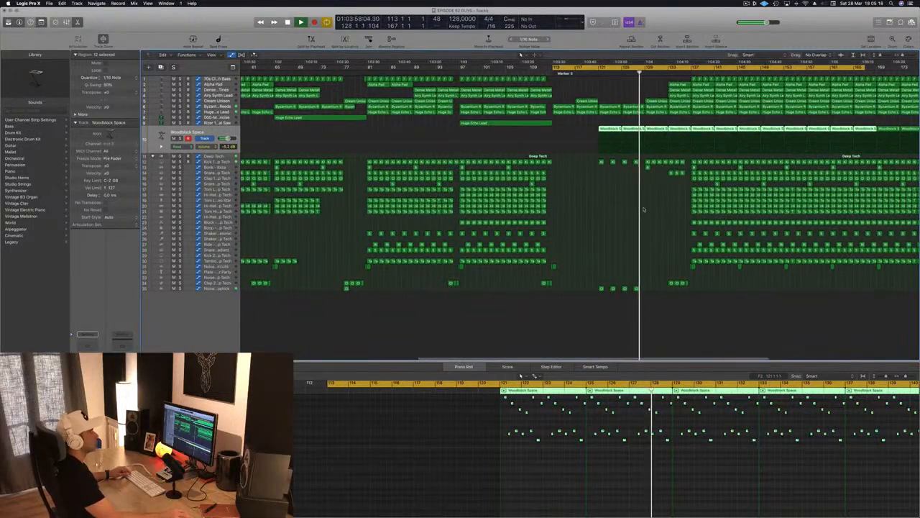
# Delete the Alpha Pad, Dense Metallic Tines and Airy Synth Lead regions at bar 133.
pyautogui.scroll(-3, 643, 207)
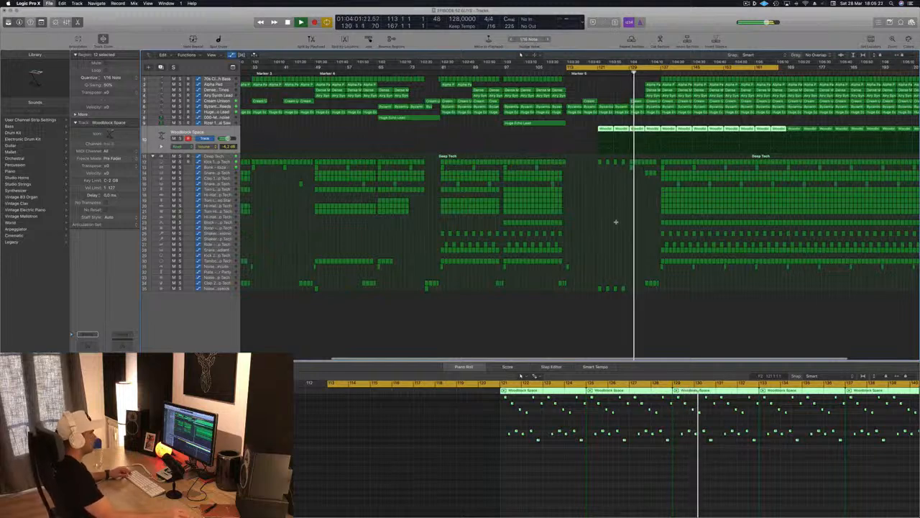
pyautogui.scroll(2, 620, 175)
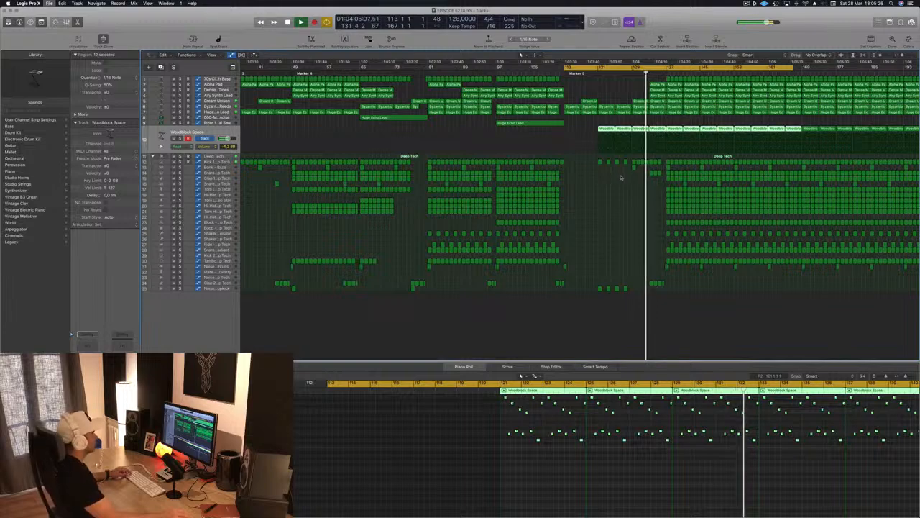
pyautogui.scroll(2, 621, 176)
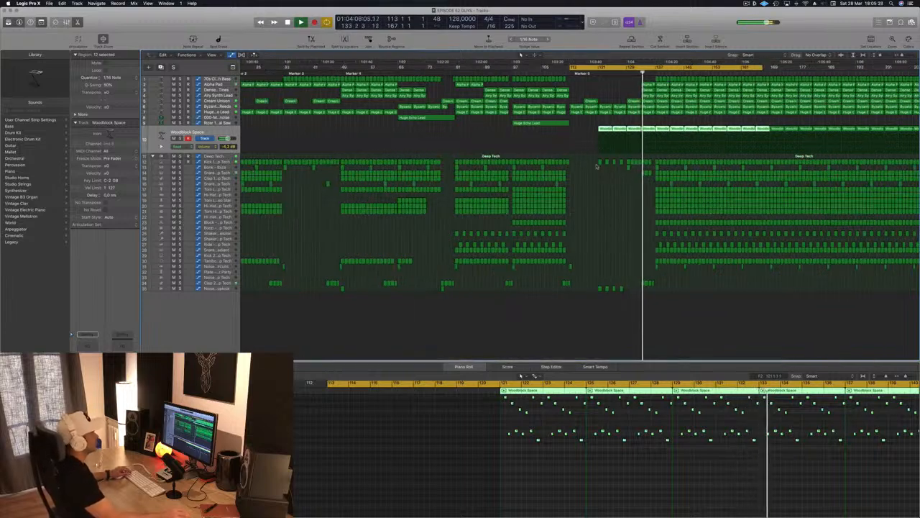
pyautogui.scroll(4, 593, 208)
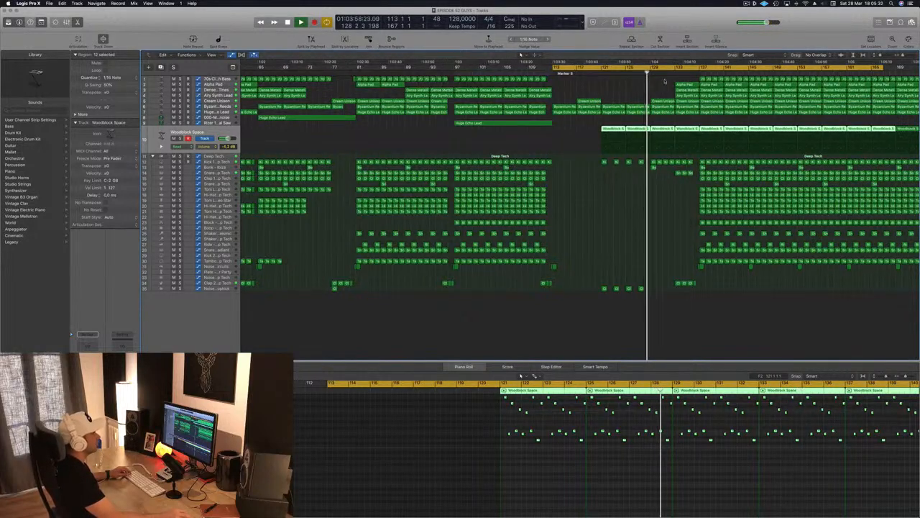
pyautogui.click(676, 84)
pyautogui.press('Delete')
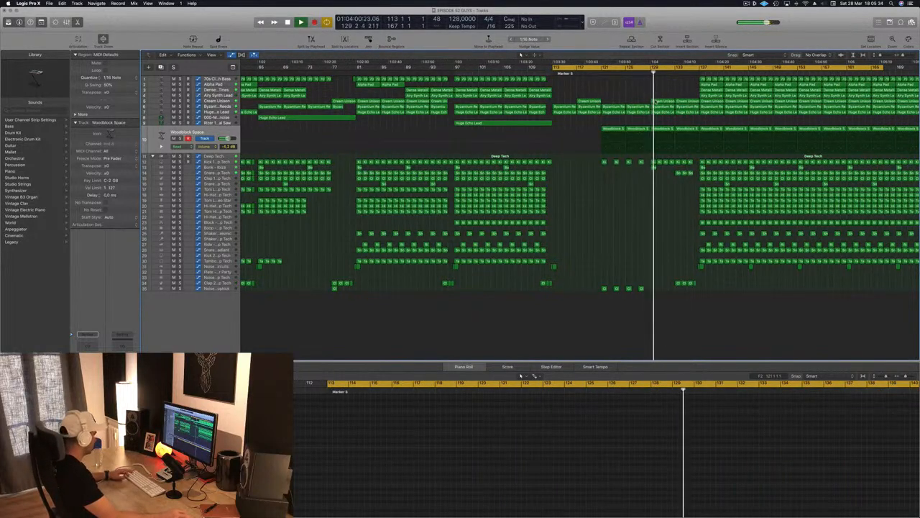
# Delete the Deep Tech drum regions from bar 137 to bar 145, keeping the kick and noise regions.
pyautogui.scroll(-6, 628, 171)
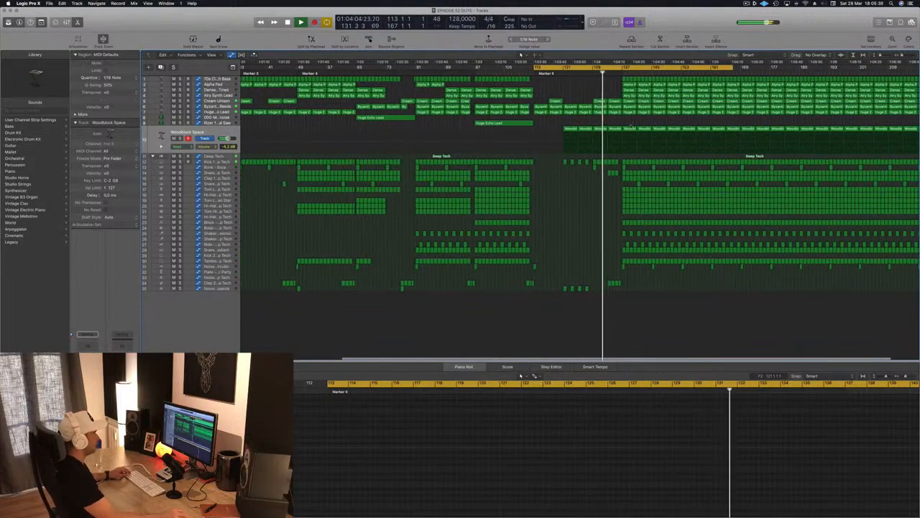
pyautogui.scroll(3, 645, 167)
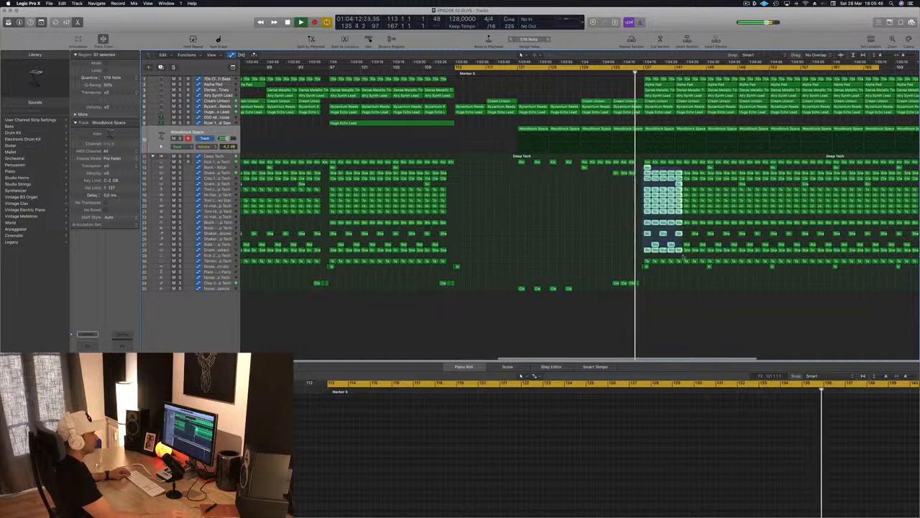
pyautogui.moveTo(682, 256); pyautogui.dragTo(703, 259)
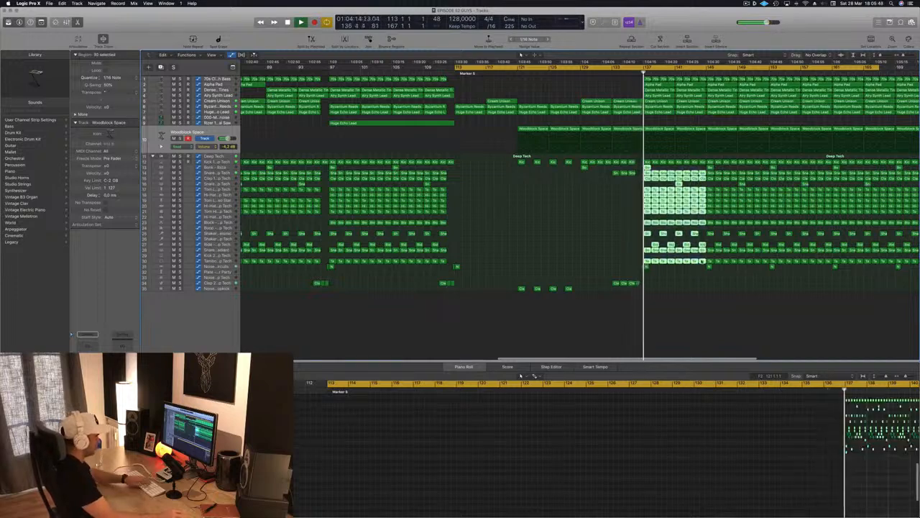
pyautogui.press('Delete')
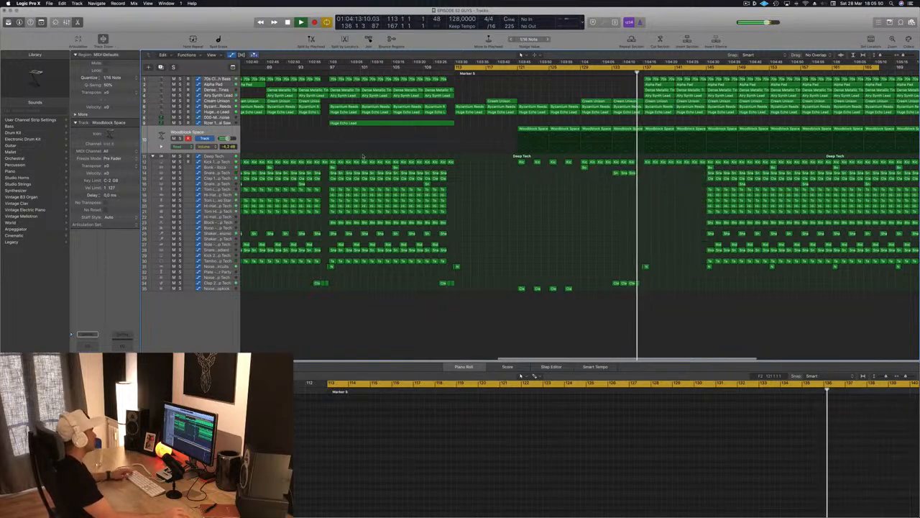
# Shape the Deep Tech track's low cut automation to jump up at bar 137, rise until bar 145 and drop back there.
pyautogui.click(454, 159)
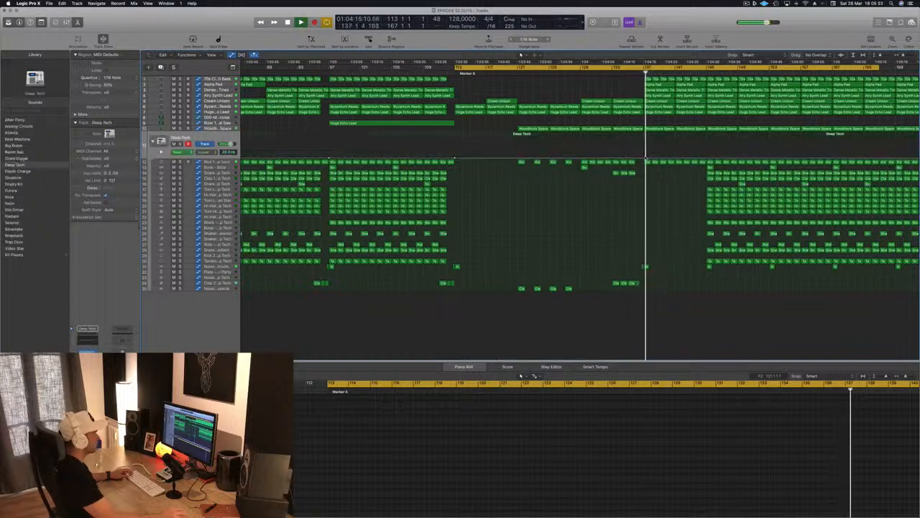
pyautogui.click(645, 154)
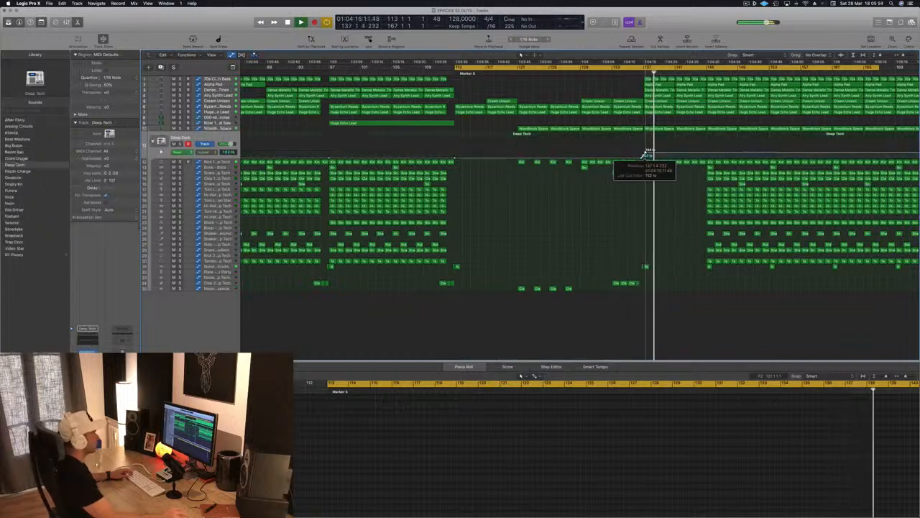
pyautogui.moveTo(644, 155); pyautogui.dragTo(645, 154)
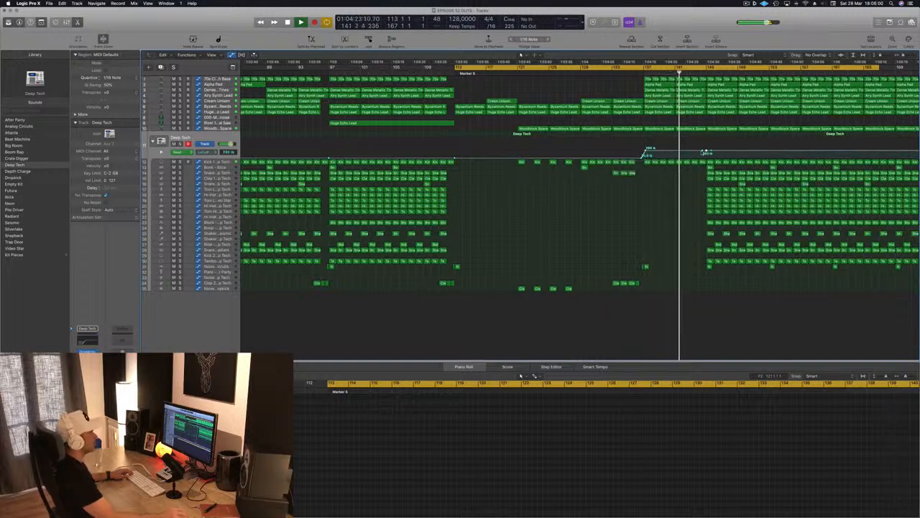
pyautogui.moveTo(706, 153); pyautogui.dragTo(708, 155)
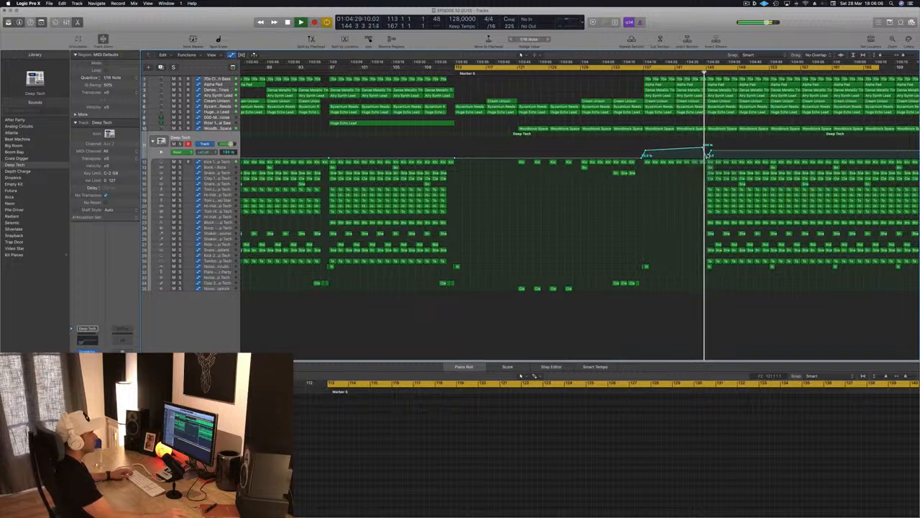
pyautogui.moveTo(711, 152); pyautogui.dragTo(710, 157)
pyautogui.scroll(-3, 638, 180)
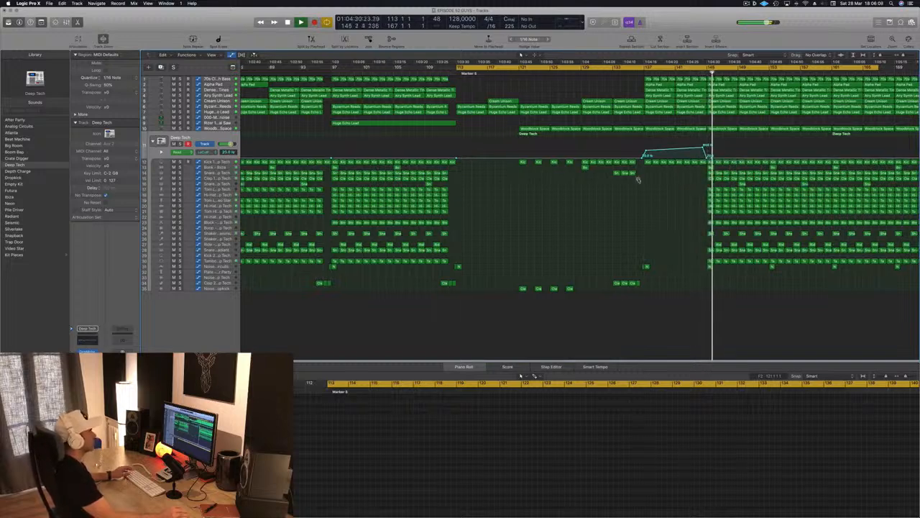
# Restart playback at bar 113, then clear the project window from the screen and reopen the project from the recent projects.
pyautogui.press('space')
pyautogui.press('space')
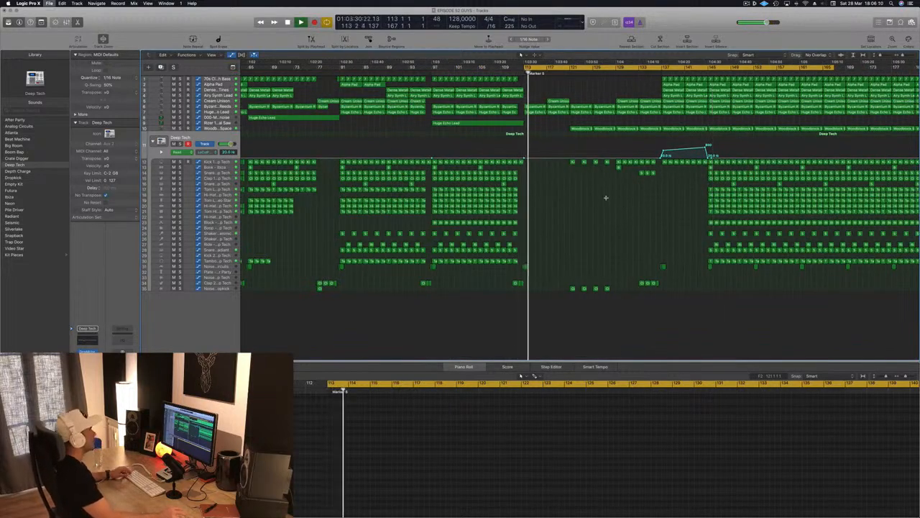
pyautogui.press('super+m')
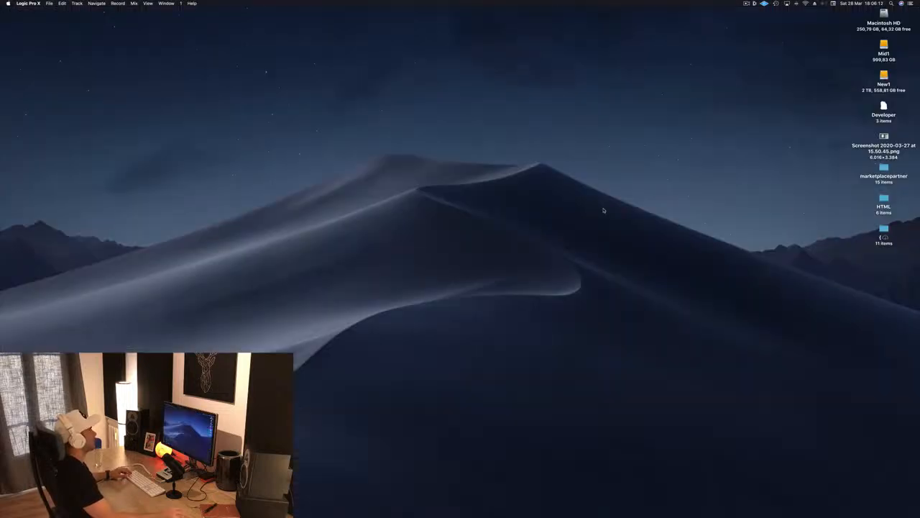
pyautogui.moveTo(596, 512)
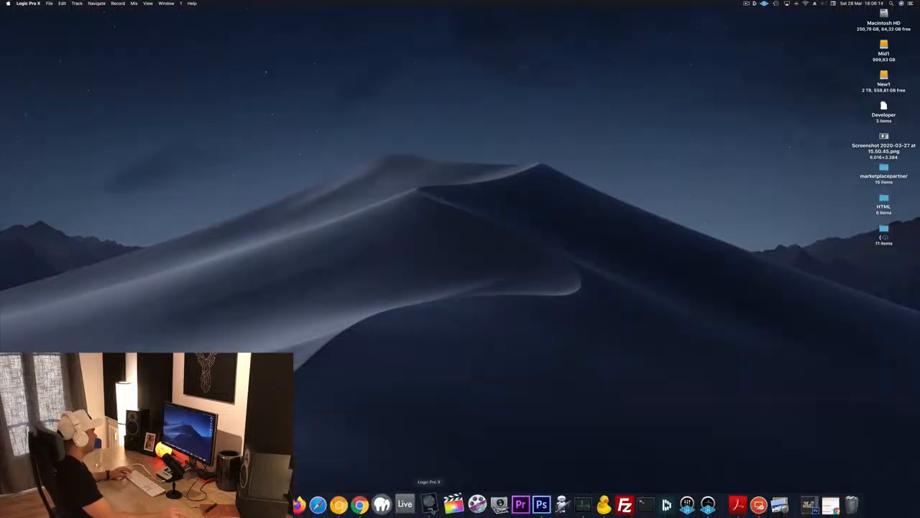
pyautogui.click(167, 4)
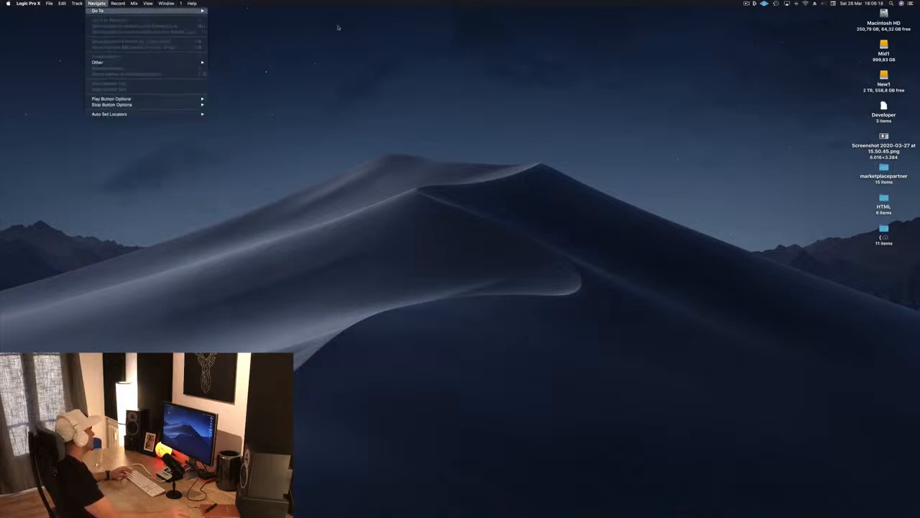
pyautogui.click(339, 81)
pyautogui.moveTo(468, 516)
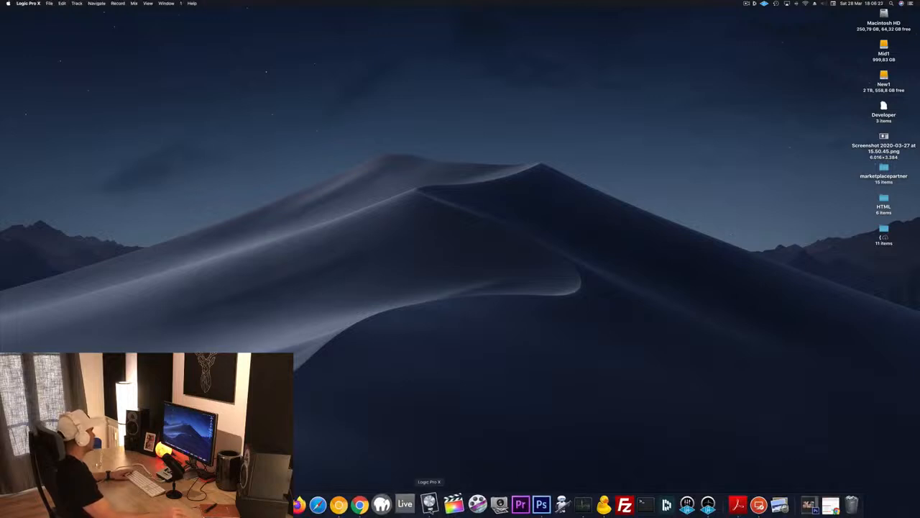
pyautogui.click(51, 4)
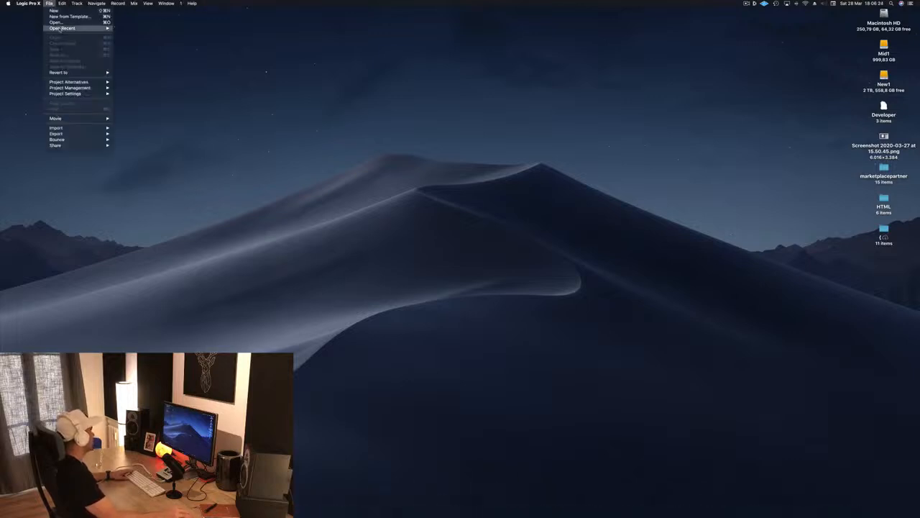
pyautogui.moveTo(62, 29)
pyautogui.click(151, 29)
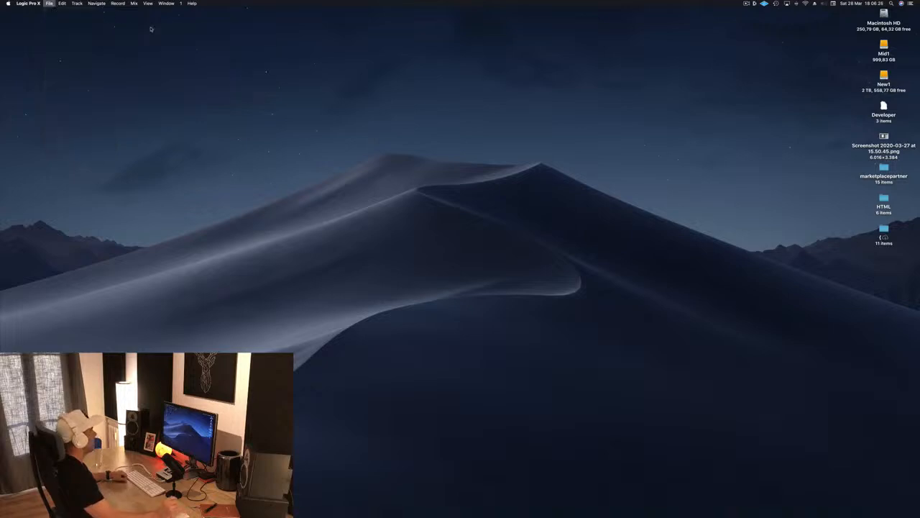
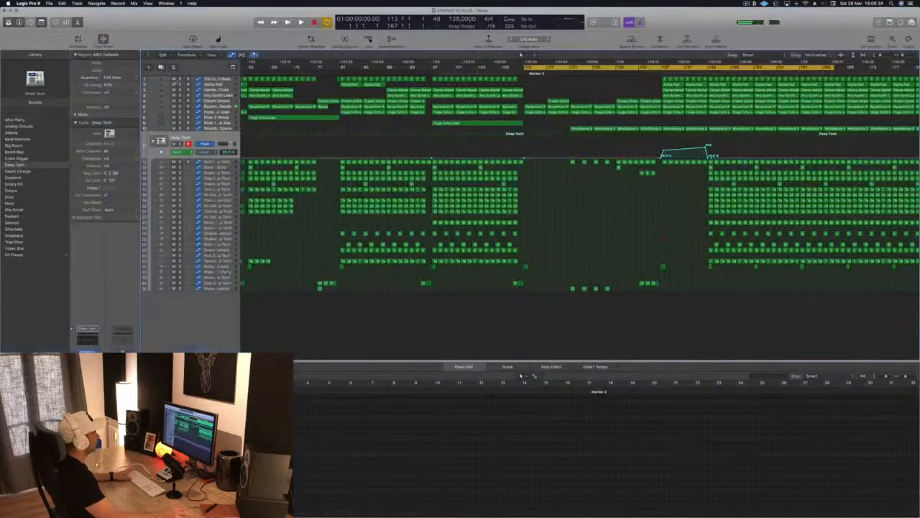
# Play the breakdown from bar 113 through bar 126 to check how the parts come back in.
pyautogui.press('space')
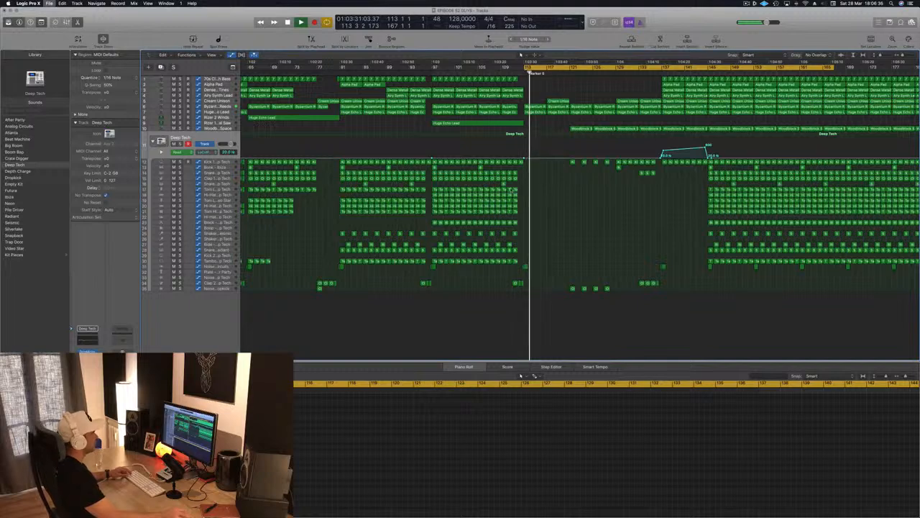
pyautogui.scroll(-3, 557, 207)
pyautogui.scroll(-1, 559, 211)
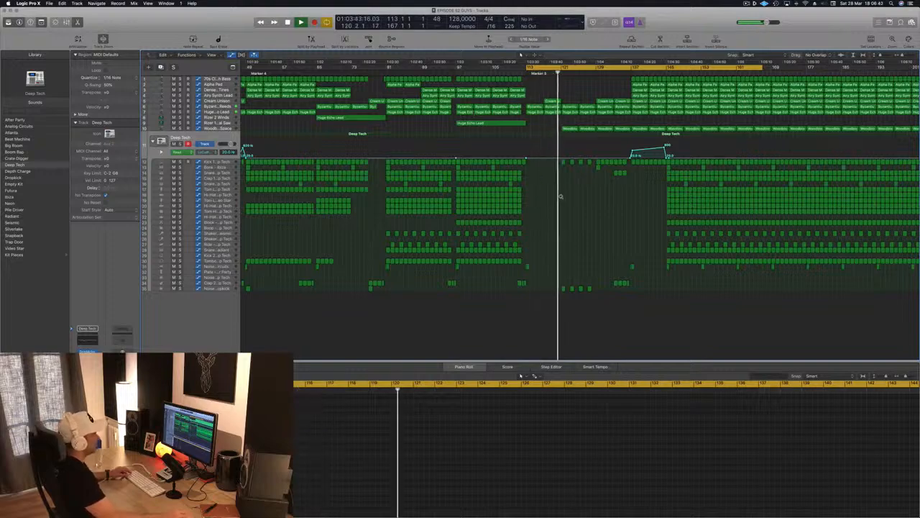
pyautogui.scroll(4, 528, 208)
pyautogui.scroll(-1, 528, 209)
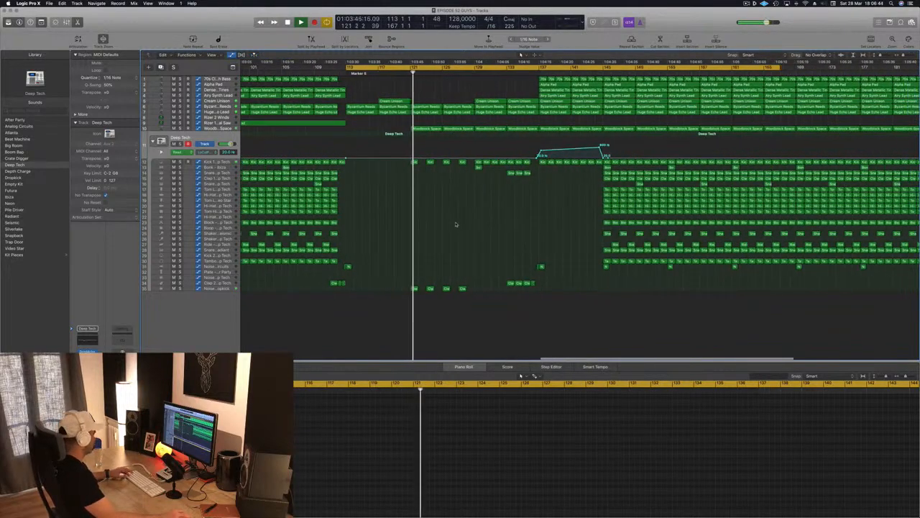
pyautogui.scroll(1, 455, 222)
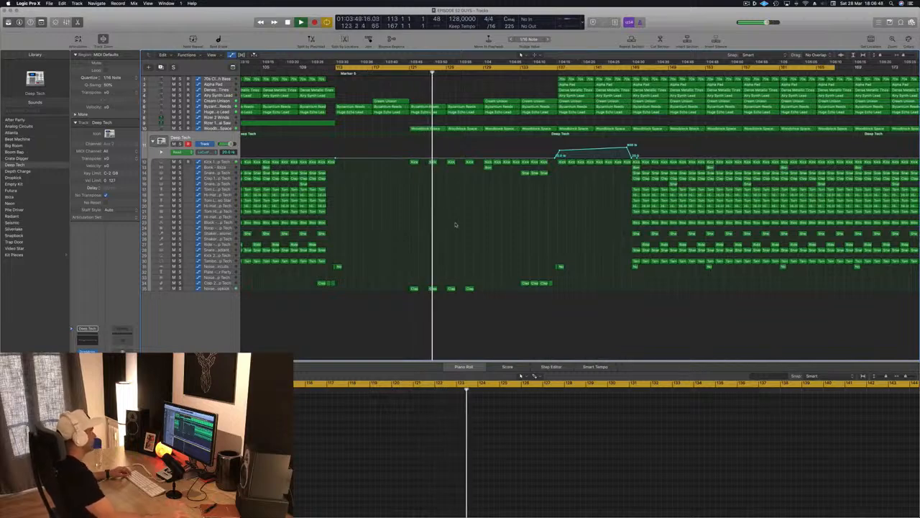
pyautogui.scroll(-1, 440, 230)
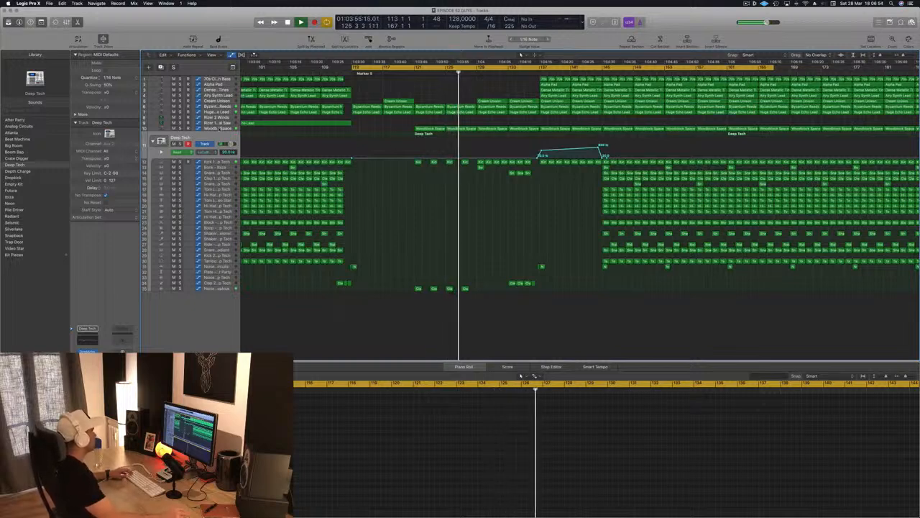
# Enable a low cut at 290 Hz in the Woodblock Space track's Channel EQ.
pyautogui.click(216, 129)
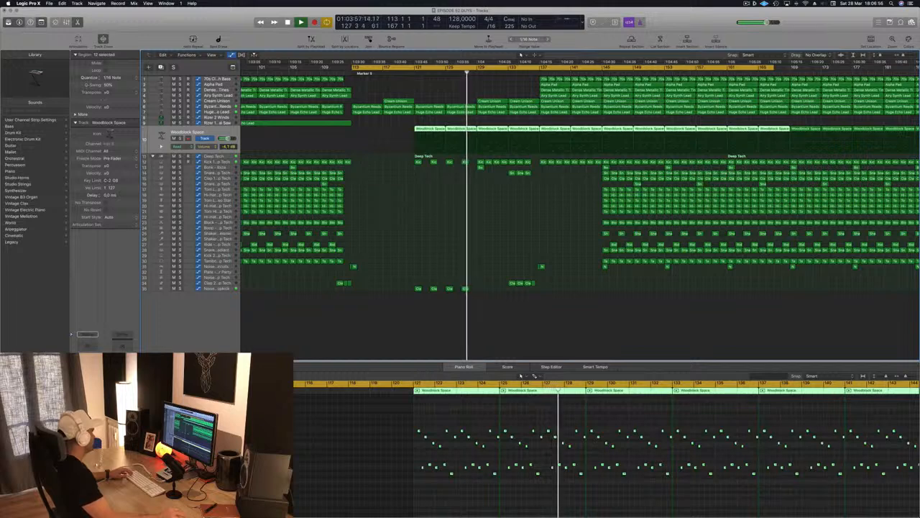
pyautogui.click(87, 346)
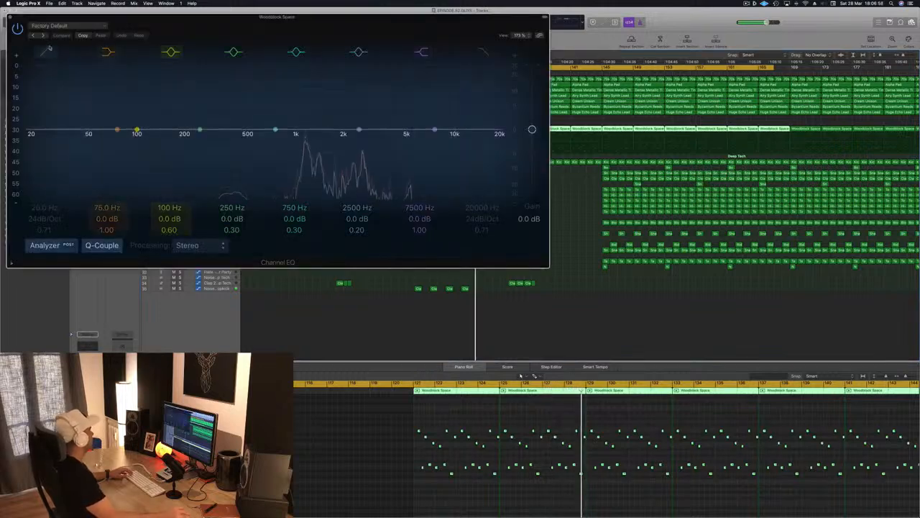
pyautogui.click(47, 53)
pyautogui.moveTo(49, 72); pyautogui.dragTo(242, 71)
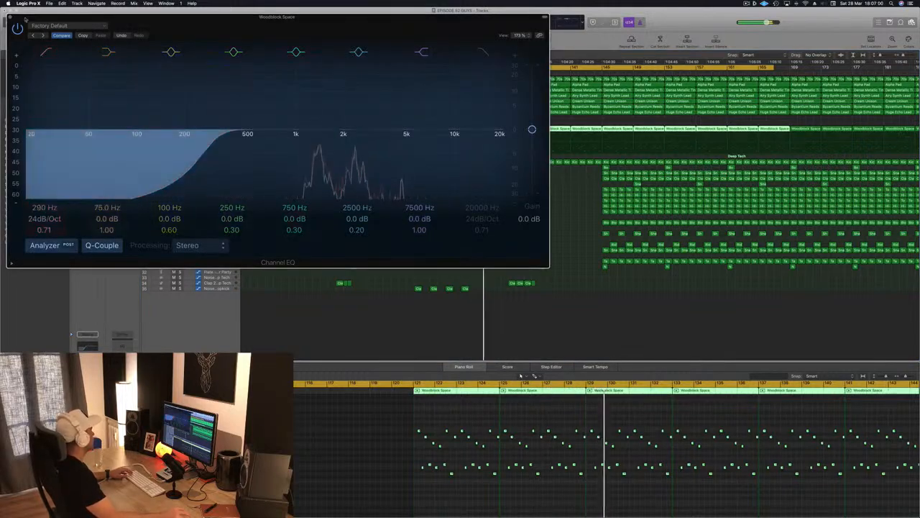
pyautogui.click(11, 17)
# Delete the Alpha Pad, Dense Metallic Tines and Airy Synth Lead regions between bars 137 and 145.
pyautogui.scroll(-3, 443, 211)
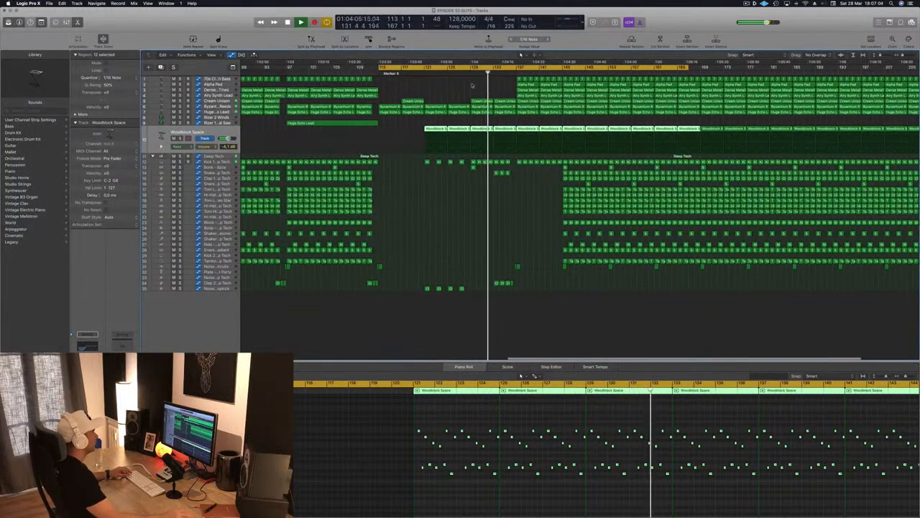
pyautogui.scroll(-2, 475, 86)
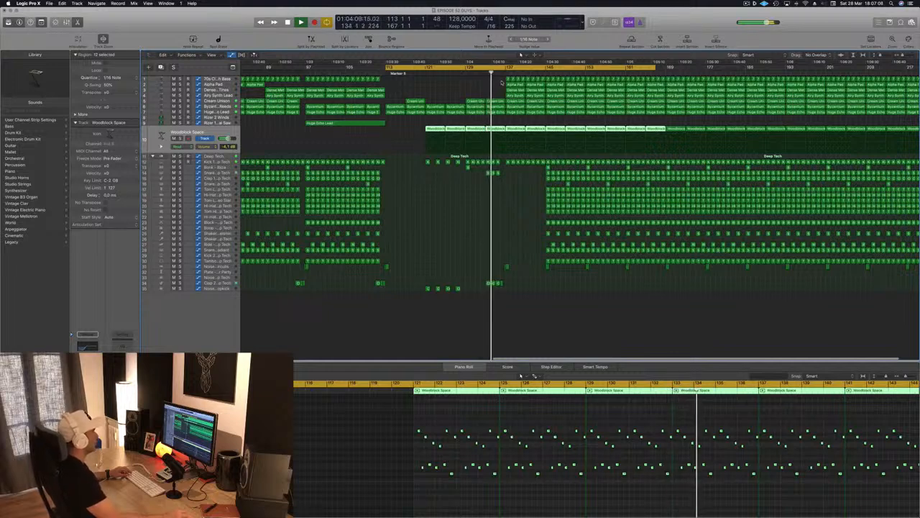
pyautogui.hscroll(1, 502, 82)
pyautogui.moveTo(502, 80); pyautogui.dragTo(529, 90)
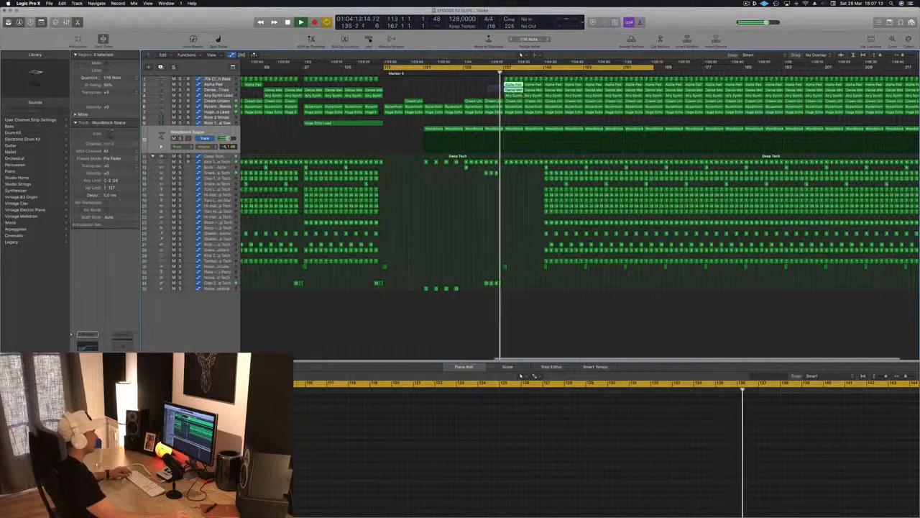
pyautogui.press('Delete')
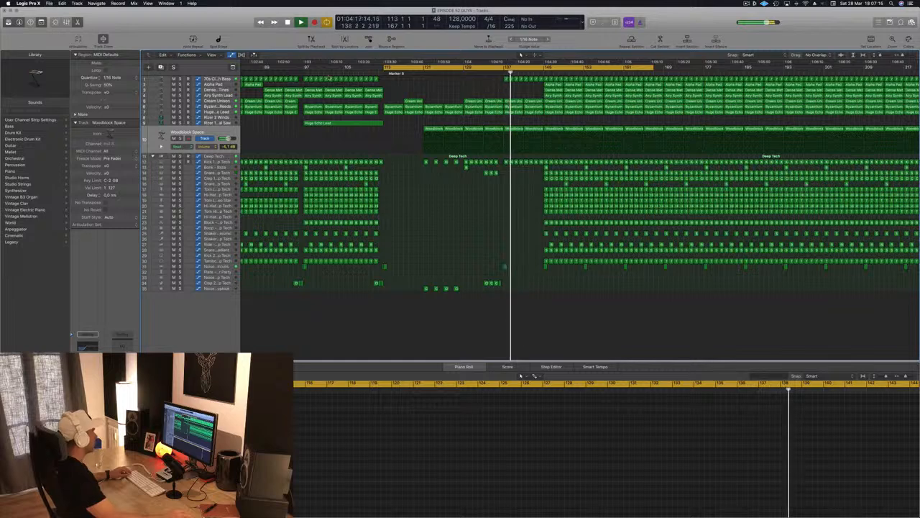
# Reshape the 70s Classic Synth Bass cutoff automation to rise from bar 137 to bar 141 and stay high until bar 145.
pyautogui.click(220, 79)
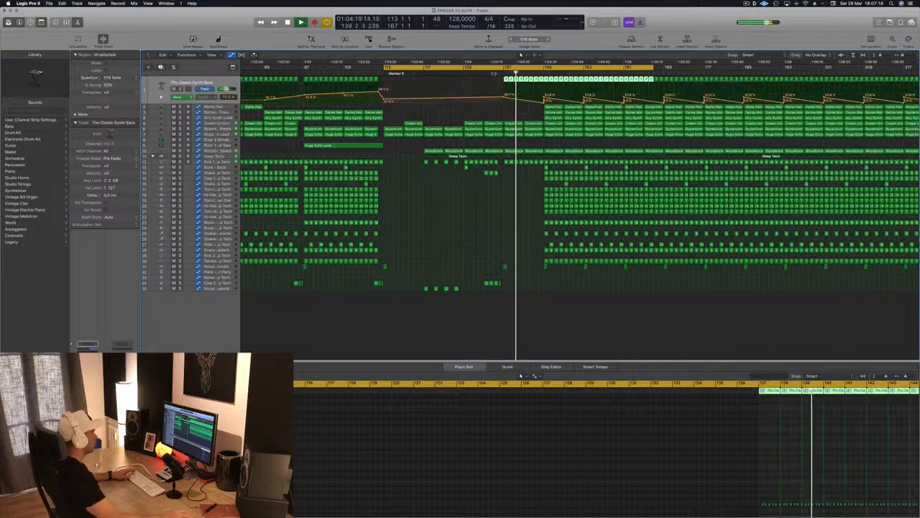
pyautogui.moveTo(505, 96); pyautogui.dragTo(505, 84)
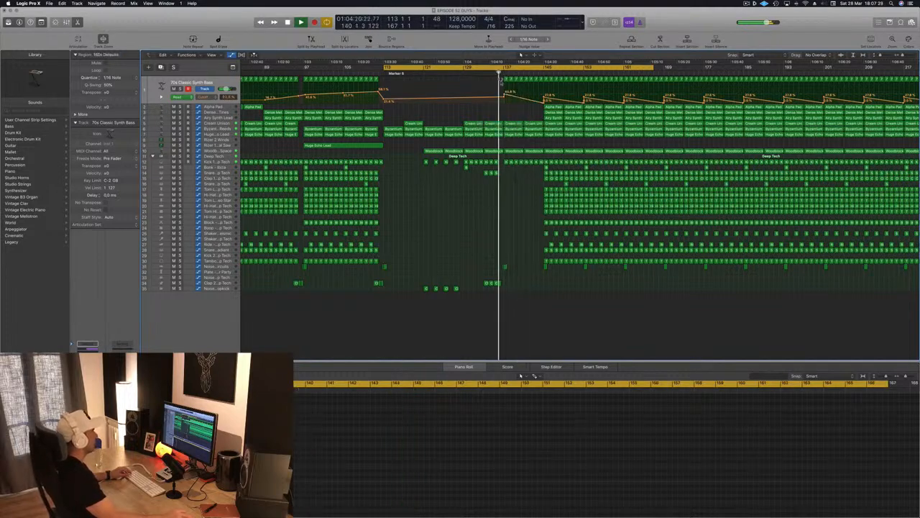
pyautogui.scroll(6, 508, 94)
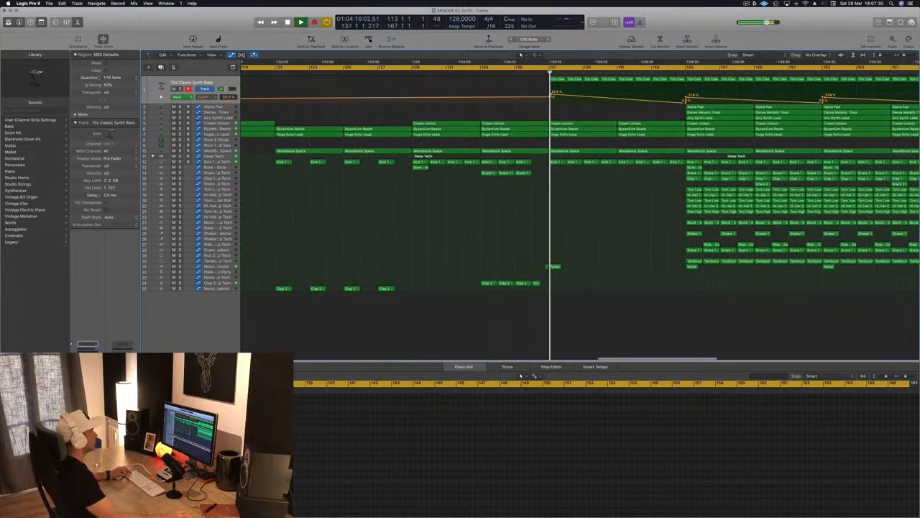
pyautogui.click(554, 92)
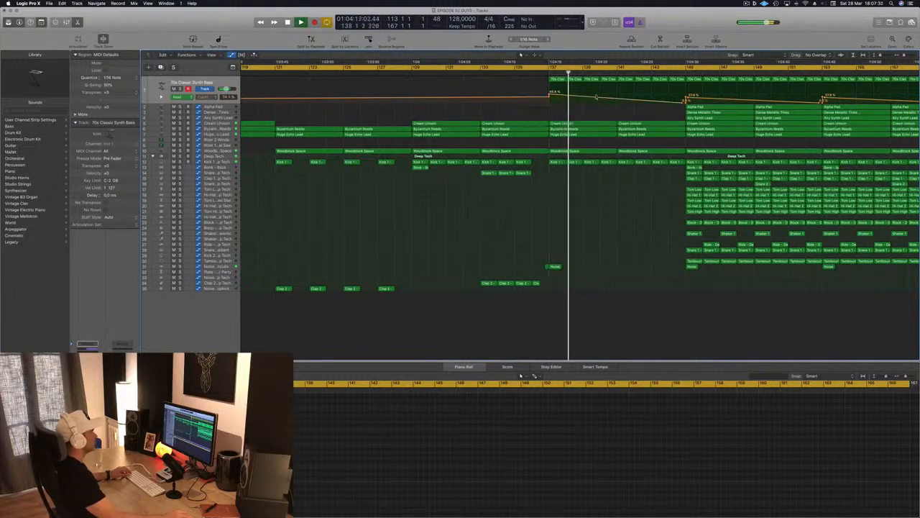
pyautogui.moveTo(617, 101); pyautogui.dragTo(617, 93)
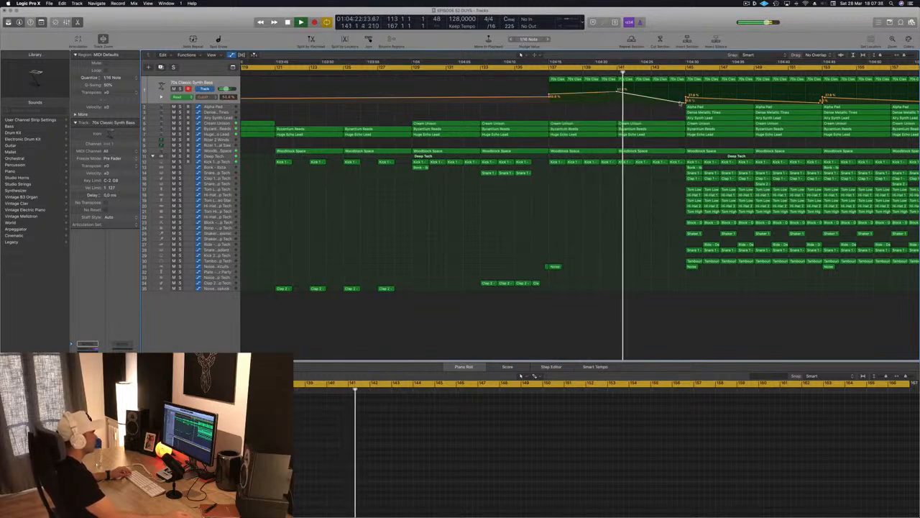
pyautogui.moveTo(686, 103); pyautogui.dragTo(686, 95)
pyautogui.scroll(4, 669, 85)
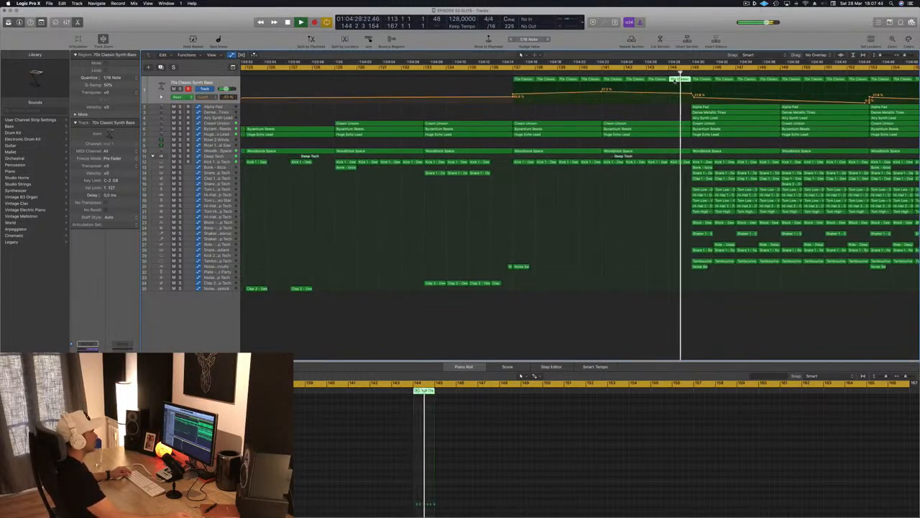
pyautogui.scroll(-3, 669, 85)
pyautogui.click(690, 79)
pyautogui.hscroll(-2, 673, 79)
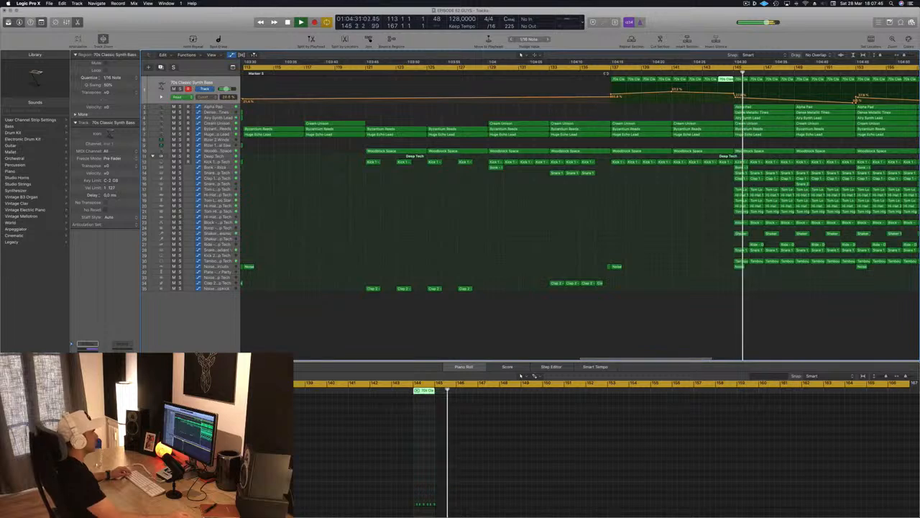
# Copy the Huge Echo Lead regions on both Rizer tracks so that they span bars 129 to 145.
pyautogui.scroll(-5, 575, 170)
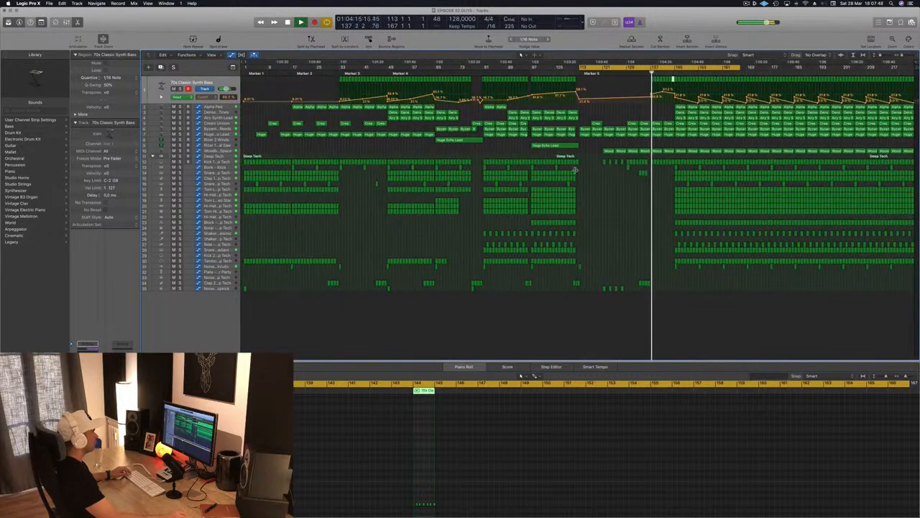
pyautogui.click(560, 146)
pyautogui.moveTo(577, 151); pyautogui.dragTo(669, 150)
pyautogui.moveTo(442, 138); pyautogui.dragTo(635, 141)
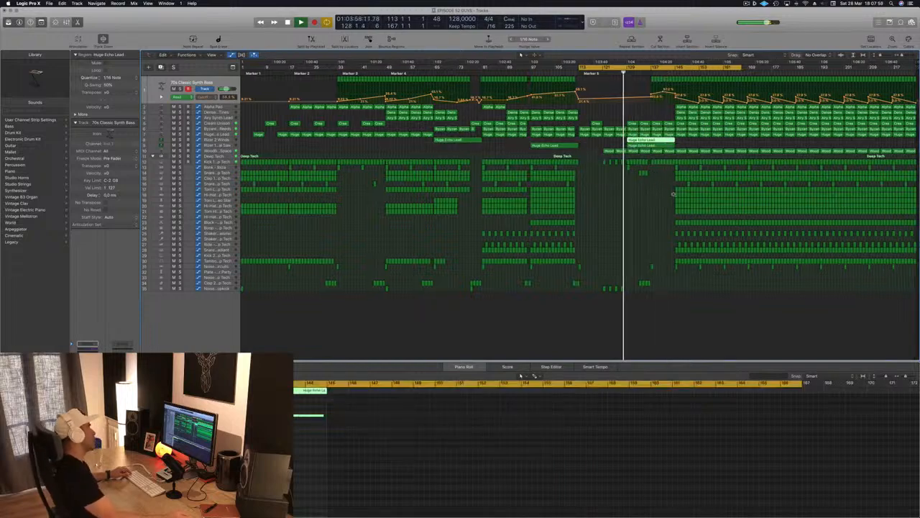
pyautogui.press('super+Right')
pyautogui.press('super+Left')
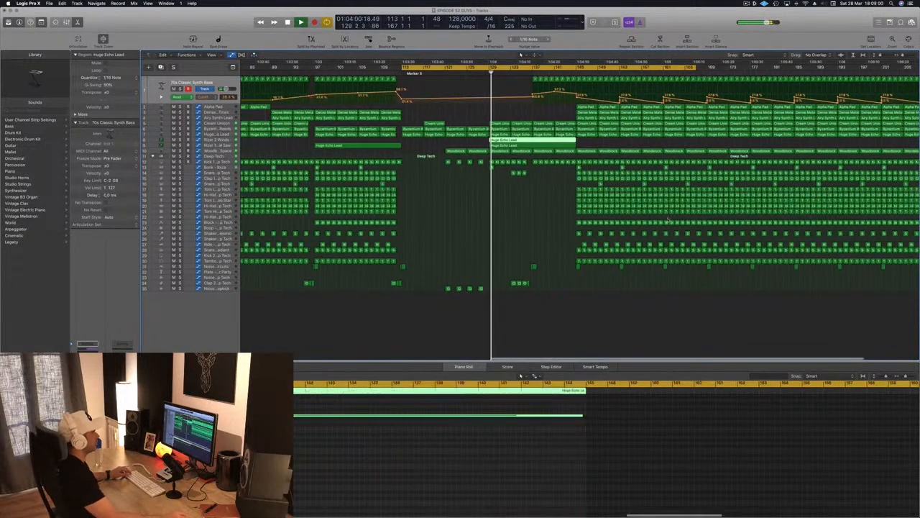
pyautogui.press('super+Left')
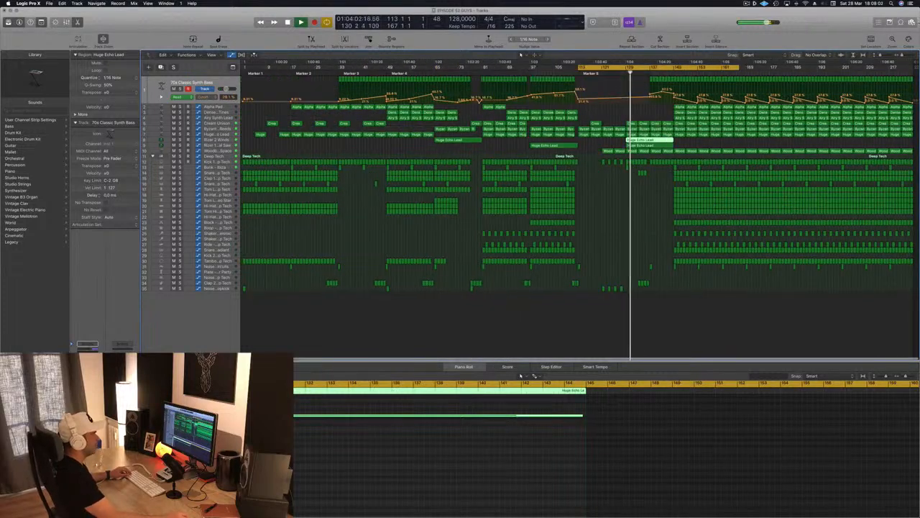
# Move all regions from bar 145 onward one beat later on every track to leave a gap before the drop.
pyautogui.hscroll(5, 776, 135)
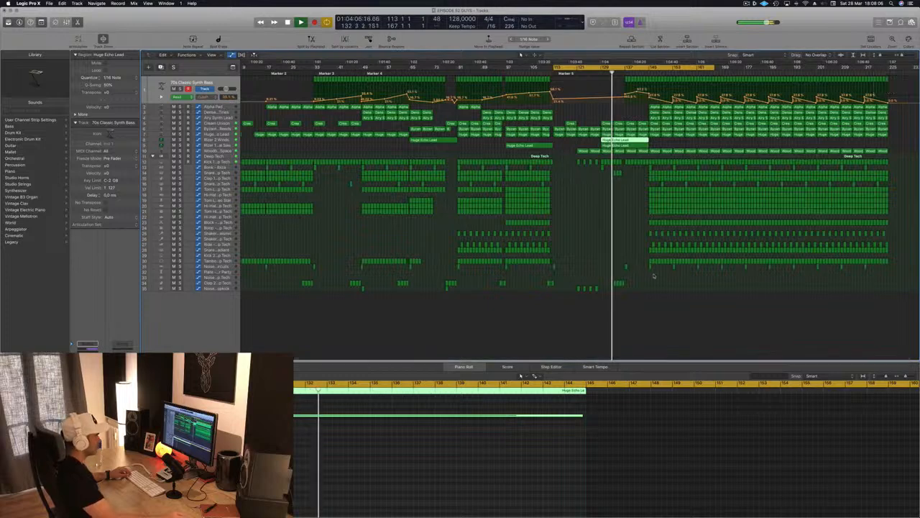
pyautogui.moveTo(650, 275); pyautogui.dragTo(889, 83)
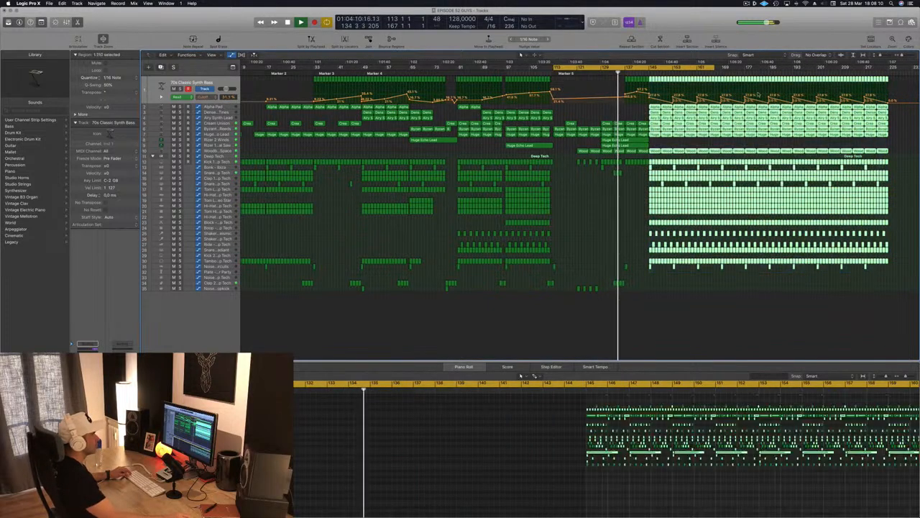
pyautogui.press('super+Right')
pyautogui.press('super+Right')
pyautogui.press('super+Right')
pyautogui.press('super+Right')
pyautogui.press('super+Right')
pyautogui.press('super+Right')
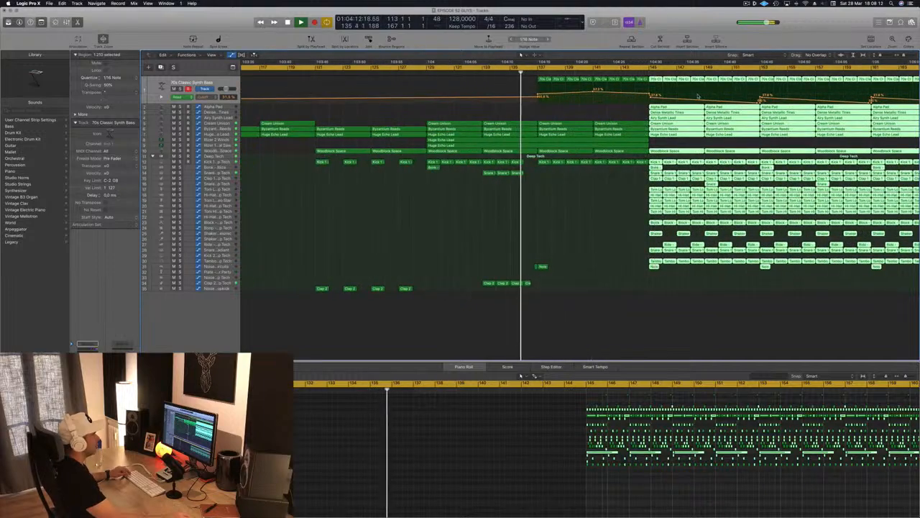
pyautogui.press('super+Right')
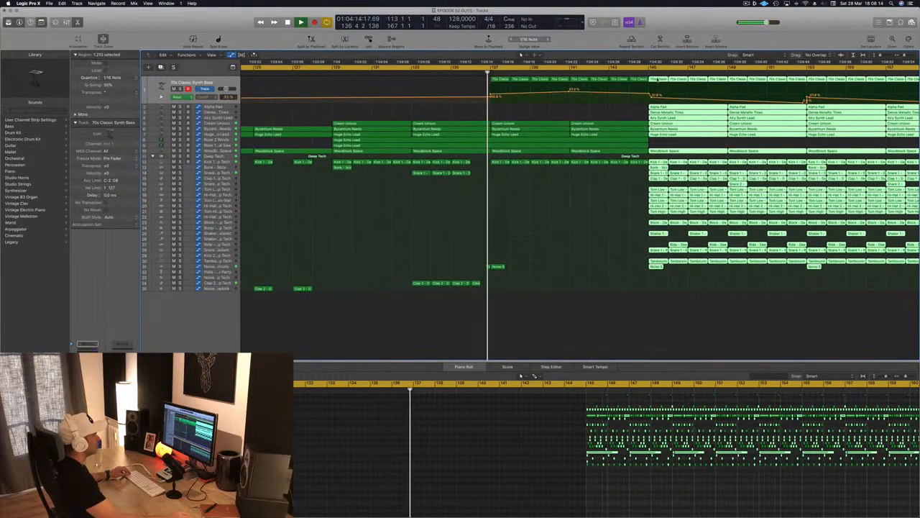
pyautogui.moveTo(655, 80); pyautogui.dragTo(666, 84)
# Raise the 70s Classic Synth Bass cutoff automation point at bar 145 to about 78 % so it keeps rising into the drop.
pyautogui.scroll(-5, 585, 232)
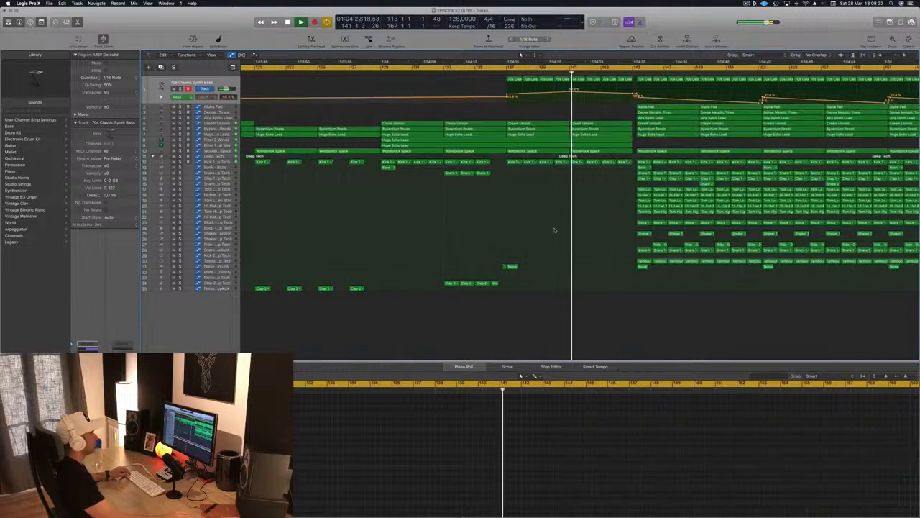
pyautogui.scroll(-2, 554, 230)
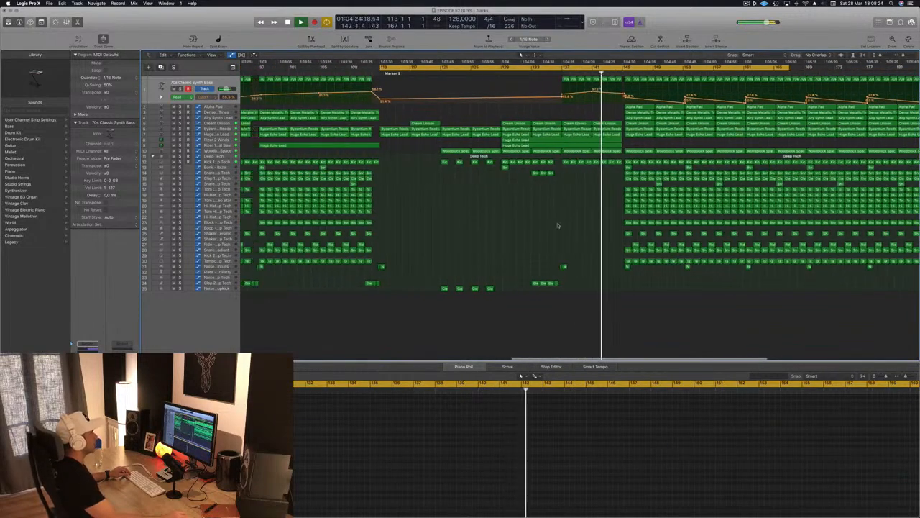
pyautogui.scroll(-5, 558, 221)
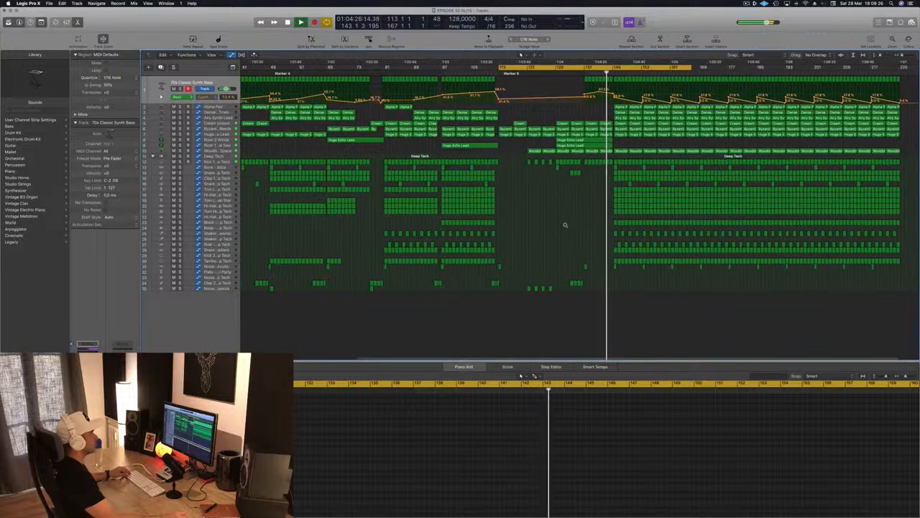
pyautogui.scroll(6, 565, 225)
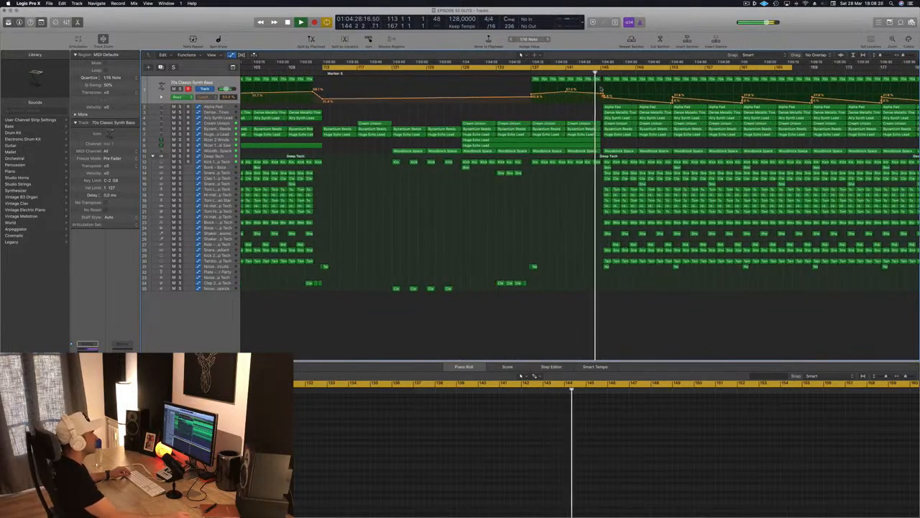
pyautogui.moveTo(601, 94); pyautogui.dragTo(602, 86)
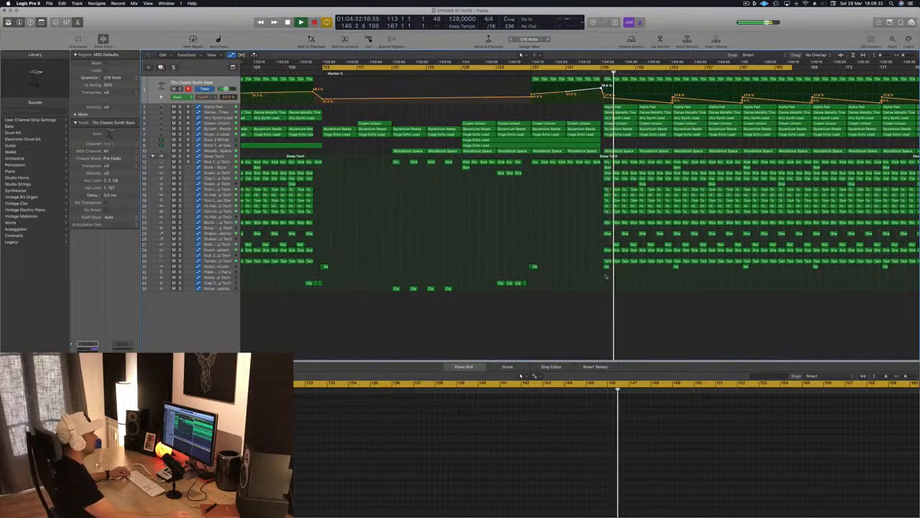
# Move all drop regions on every track another beat later so they start on beat 3 of bar 145.
pyautogui.moveTo(605, 276); pyautogui.dragTo(885, 83)
pyautogui.hscroll(-10, 514, 178)
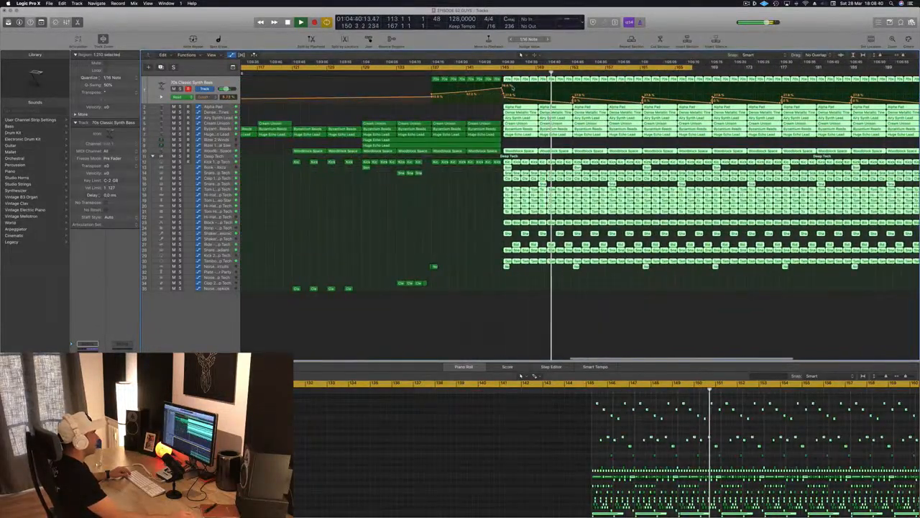
pyautogui.scroll(5, 503, 79)
pyautogui.click(491, 73)
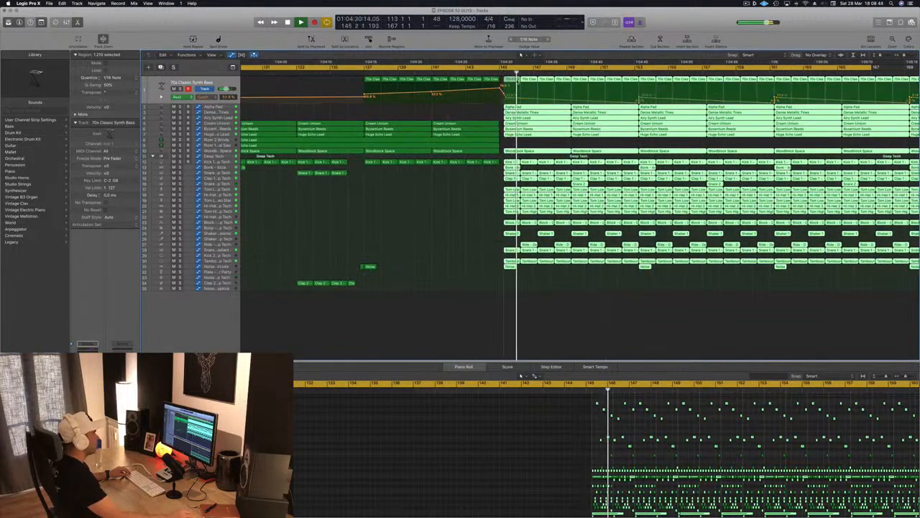
pyautogui.moveTo(507, 97); pyautogui.dragTo(514, 97)
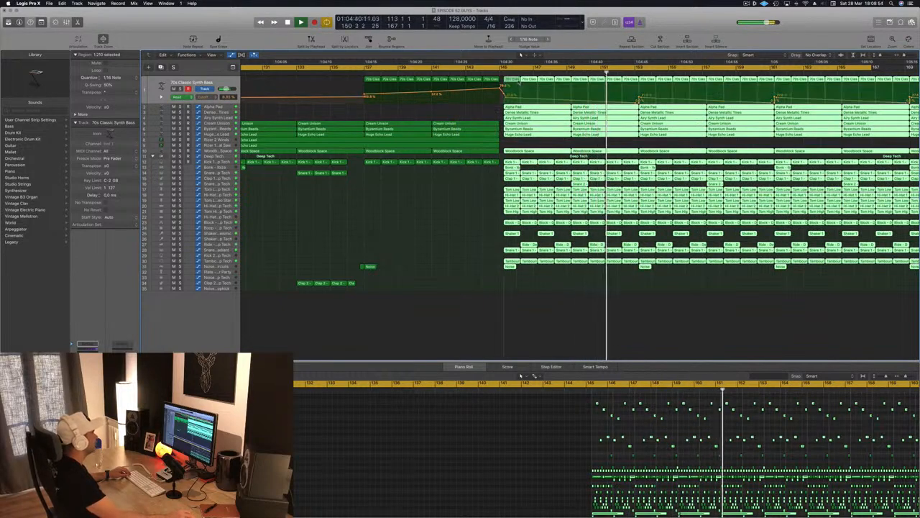
pyautogui.moveTo(506, 81); pyautogui.dragTo(508, 85)
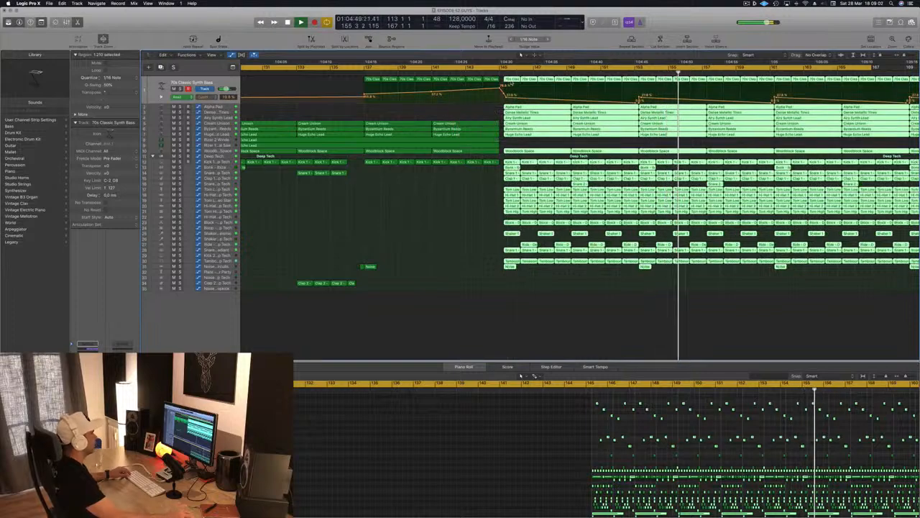
pyautogui.press('super+Right')
pyautogui.press('super+Right')
pyautogui.press('super+Right')
pyautogui.press('super+Right')
pyautogui.press('super+Left')
pyautogui.press('super+Left')
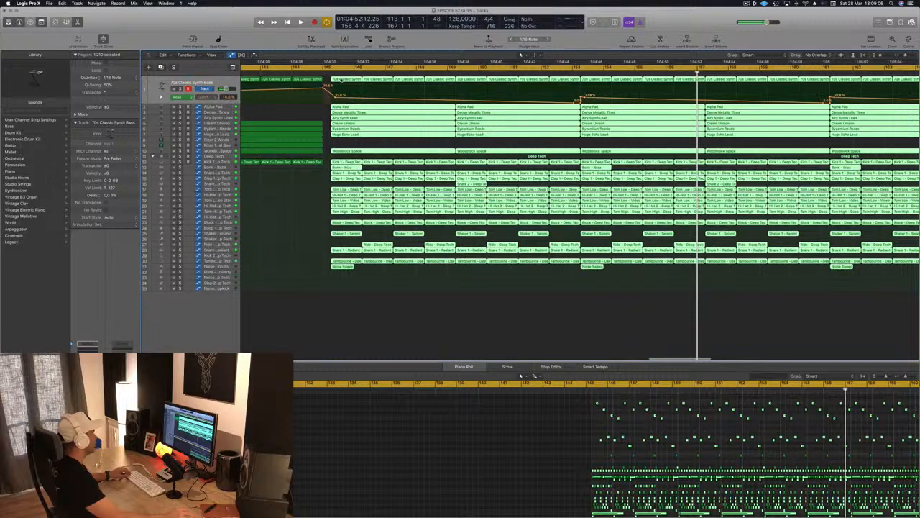
pyautogui.click(356, 79)
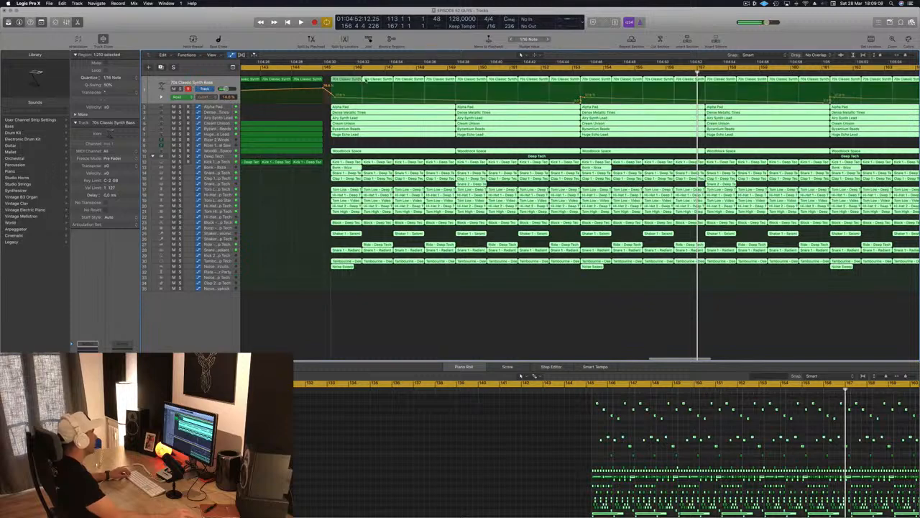
pyautogui.moveTo(366, 79)
pyautogui.mouseDown()
pyautogui.moveTo(382, 80)
pyautogui.moveTo(334, 81)
pyautogui.moveTo(350, 82)
pyautogui.mouseUp()
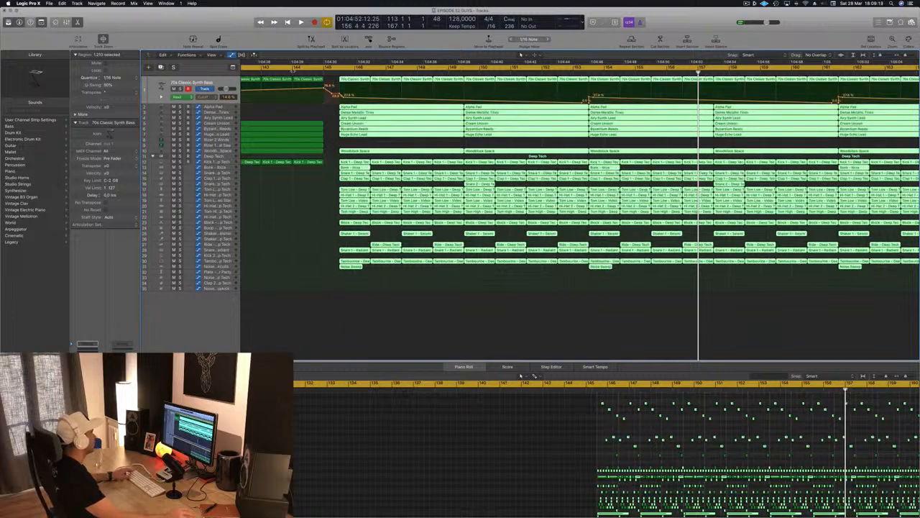
# Play the breakdown from about bar 129 to check how it builds towards the drop.
pyautogui.press('space')
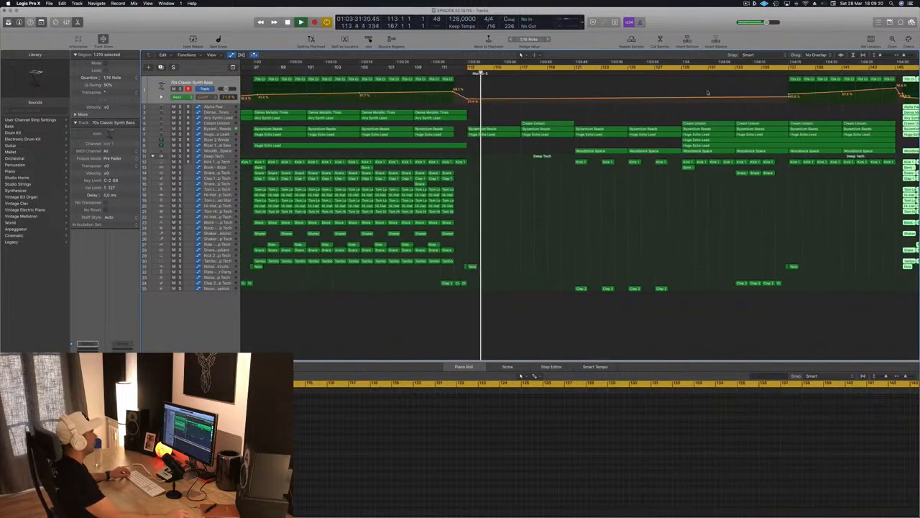
pyautogui.click(674, 71)
pyautogui.scroll(-4, 497, 232)
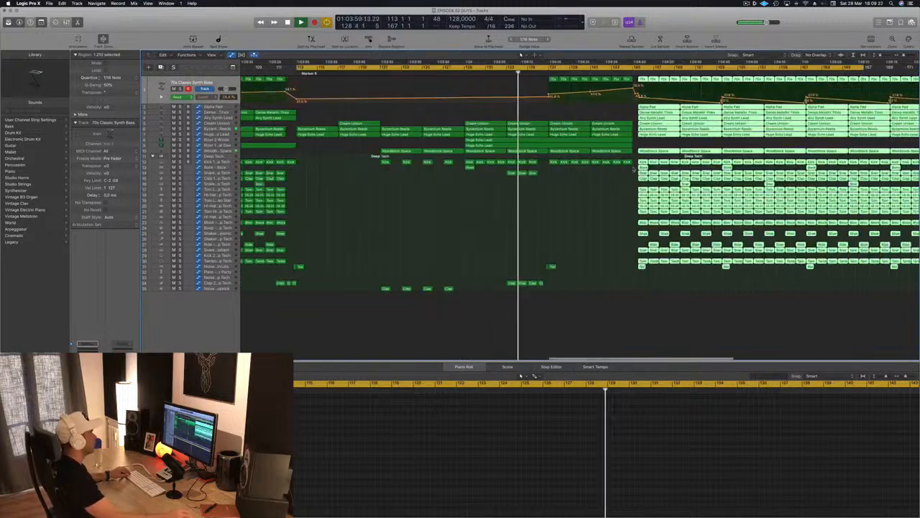
pyautogui.scroll(-3, 498, 231)
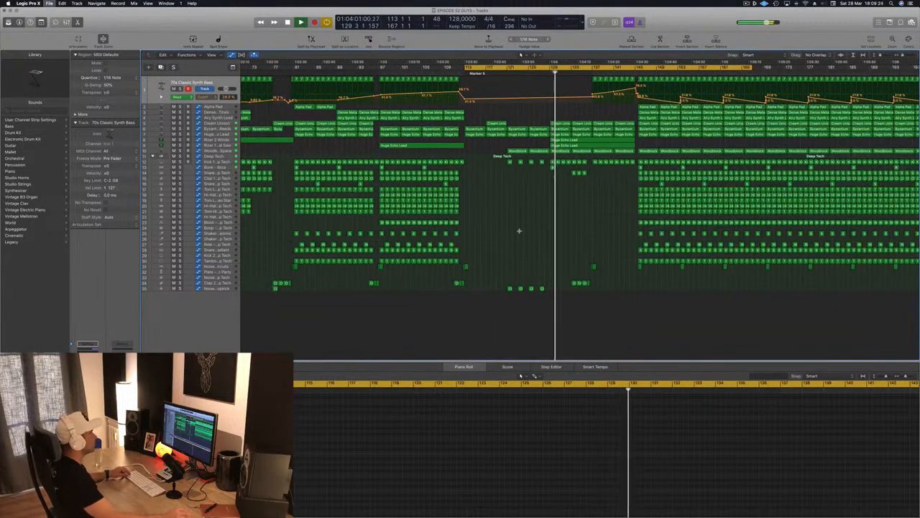
pyautogui.scroll(-3, 396, 152)
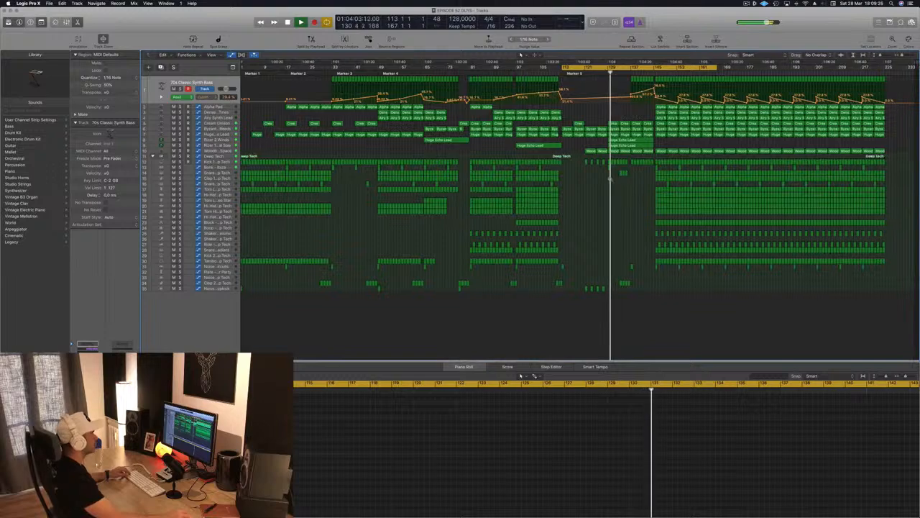
# Raise the Treble Cut knob of the Woodblock Space track's Alchemy instrument and hide the plug-in window.
pyautogui.click(216, 150)
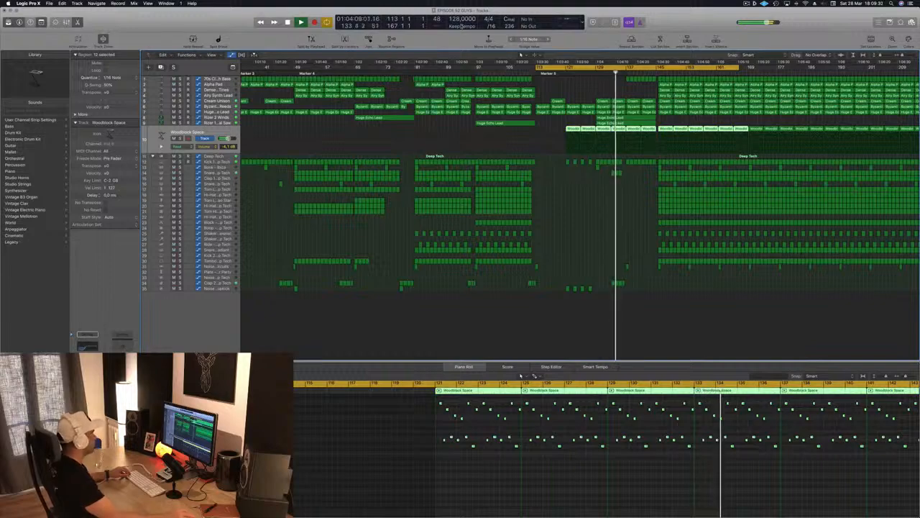
pyautogui.click(87, 367)
pyautogui.moveTo(233, 30); pyautogui.dragTo(471, 108)
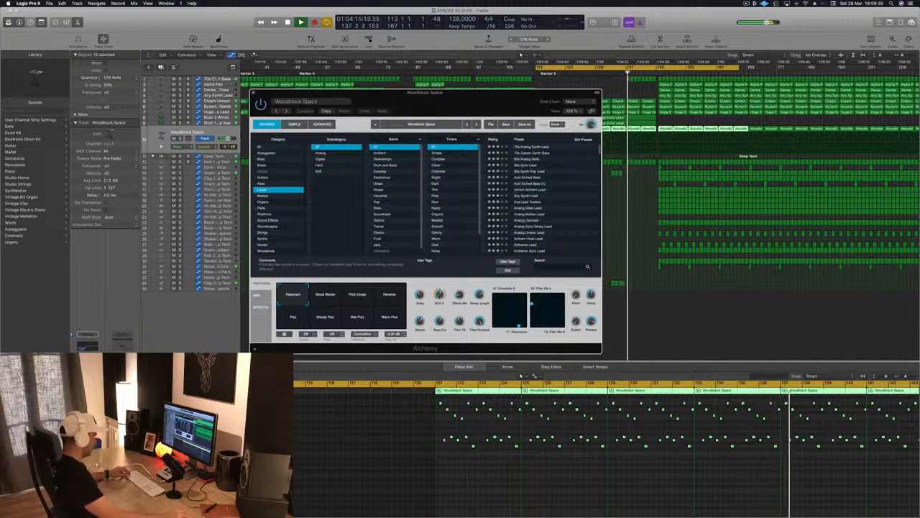
pyautogui.moveTo(439, 295); pyautogui.dragTo(443, 280)
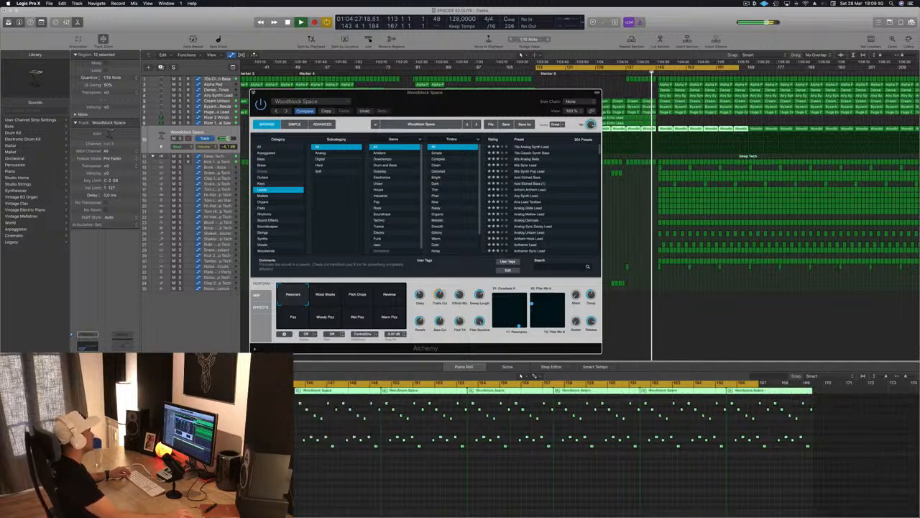
pyautogui.press('v')
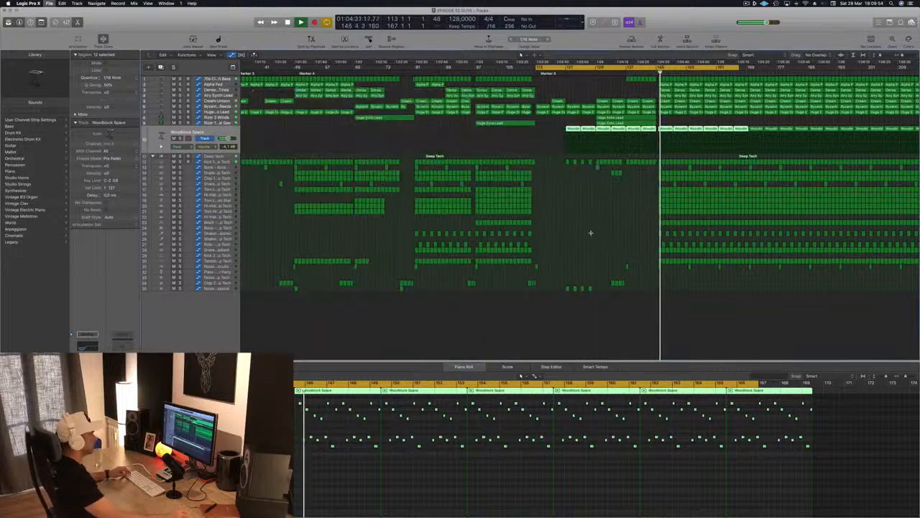
pyautogui.scroll(10, 591, 233)
pyautogui.scroll(-2, 840, 148)
pyautogui.hscroll(3, 853, 152)
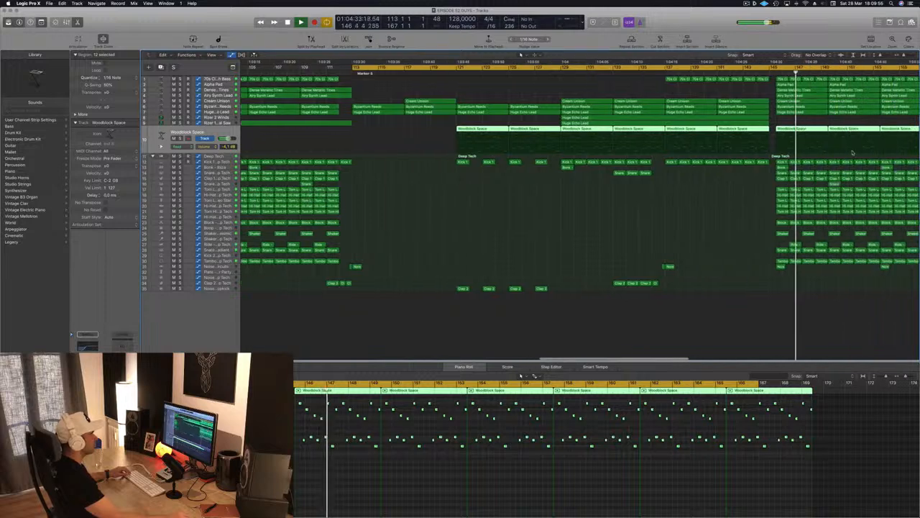
pyautogui.hscroll(5, 853, 153)
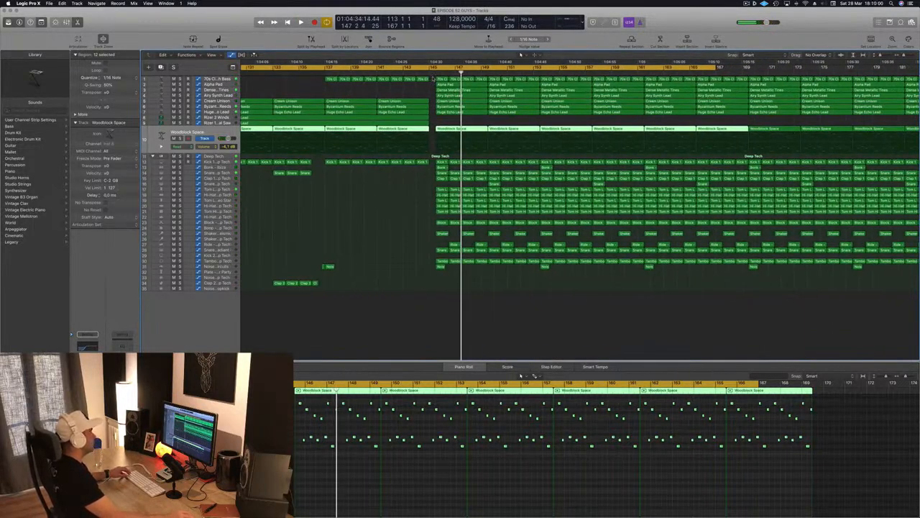
pyautogui.moveTo(434, 74); pyautogui.dragTo(697, 208)
pyautogui.moveTo(841, 278); pyautogui.dragTo(918, 284)
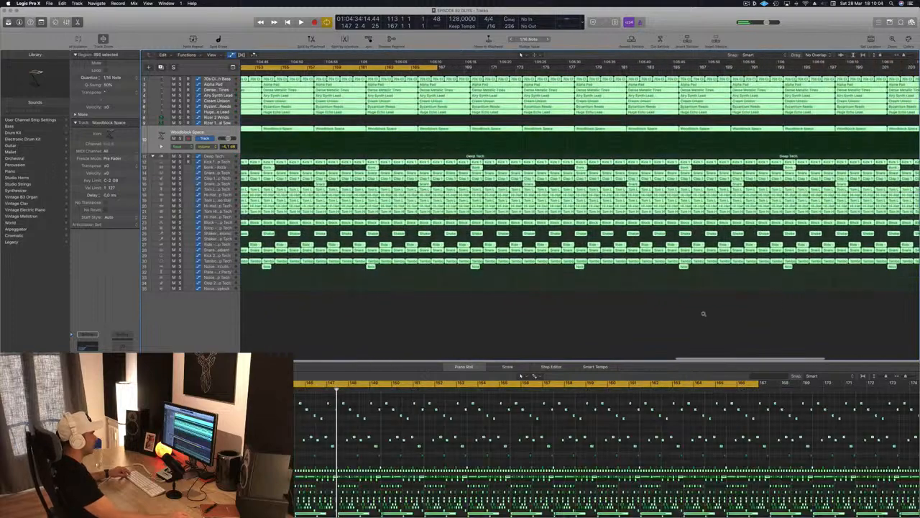
pyautogui.keyDown('ctrl'); pyautogui.keyDown('alt'); pyautogui.click(703, 314); pyautogui.keyUp('alt'); pyautogui.keyUp('ctrl')
pyautogui.keyDown('ctrl'); pyautogui.keyDown('alt'); pyautogui.click(703, 314); pyautogui.keyUp('alt'); pyautogui.keyUp('ctrl')
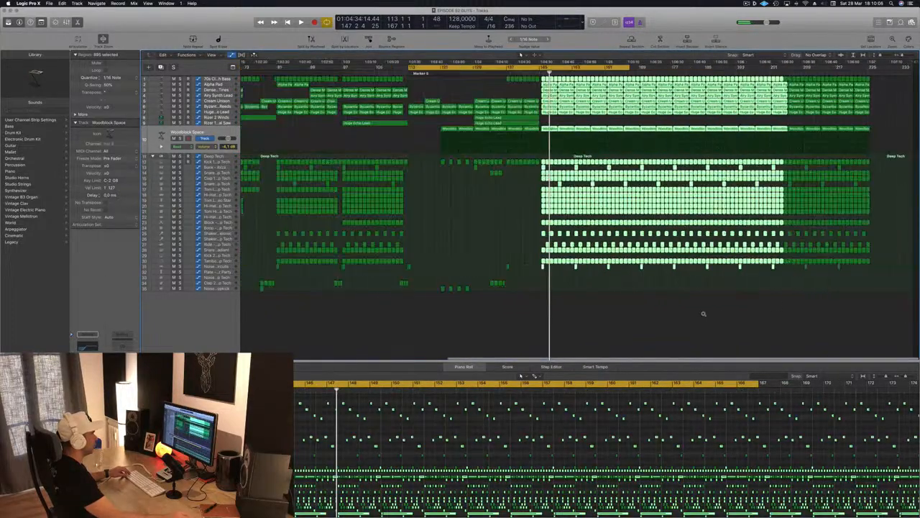
pyautogui.click(577, 302)
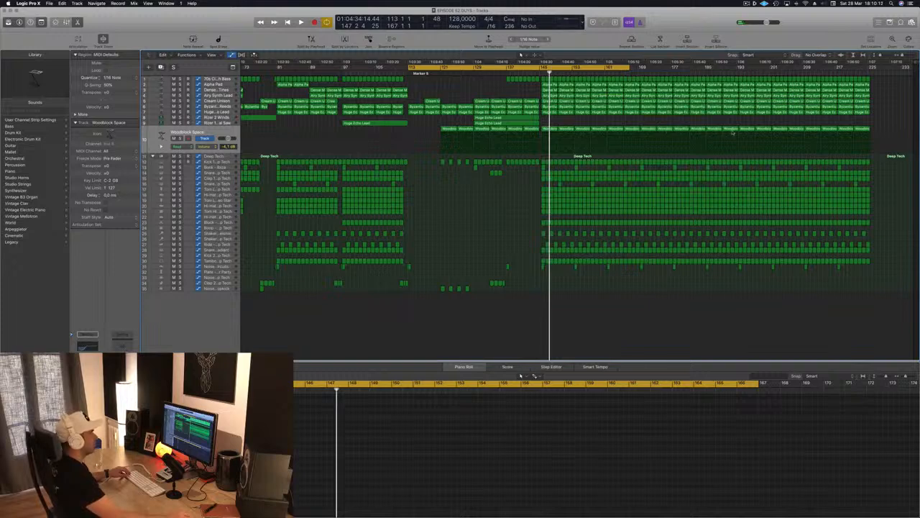
# Delete all regions after bar 185 on every track and restart playback from bar 113.
pyautogui.moveTo(886, 81); pyautogui.dragTo(709, 325)
pyautogui.press('Delete')
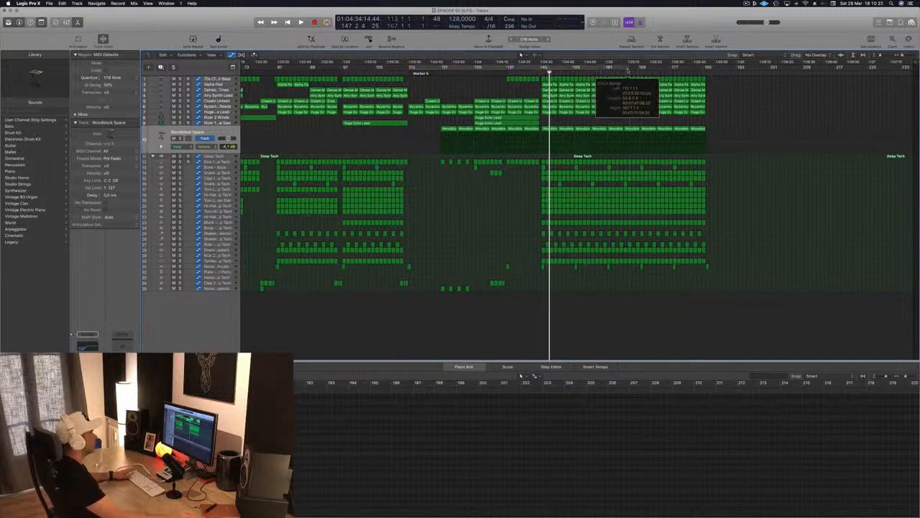
pyautogui.press('space')
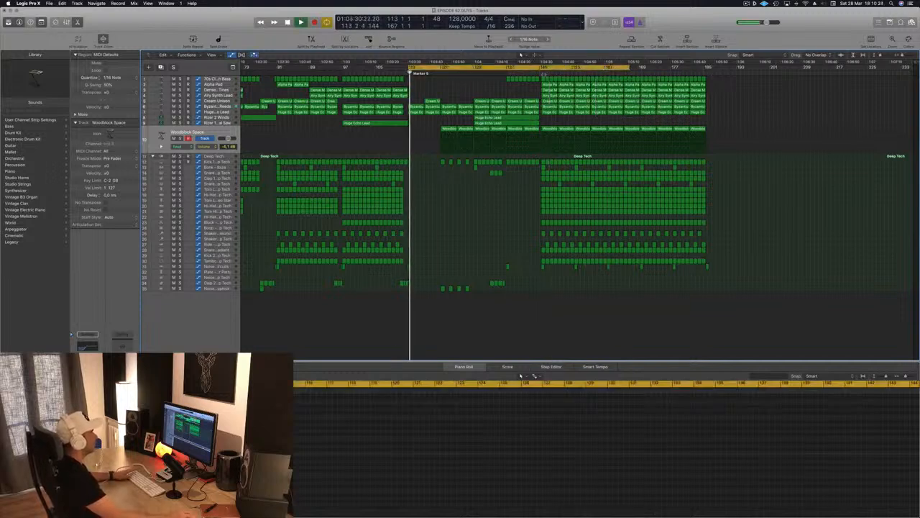
# Select all drop regions on every track from bar 145 and repeat them once, extending the drop to about bar 225.
pyautogui.moveTo(729, 76); pyautogui.dragTo(543, 280)
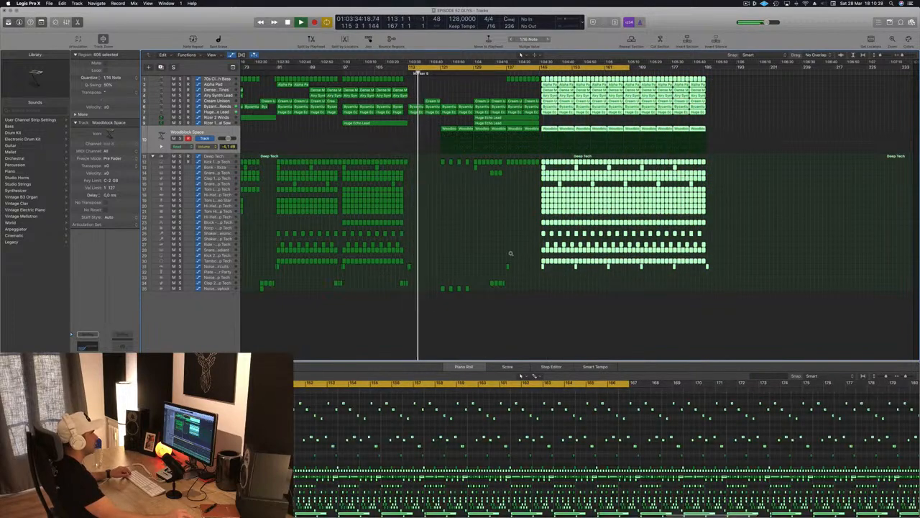
pyautogui.scroll(5, 511, 253)
pyautogui.moveTo(576, 123); pyautogui.dragTo(703, 106)
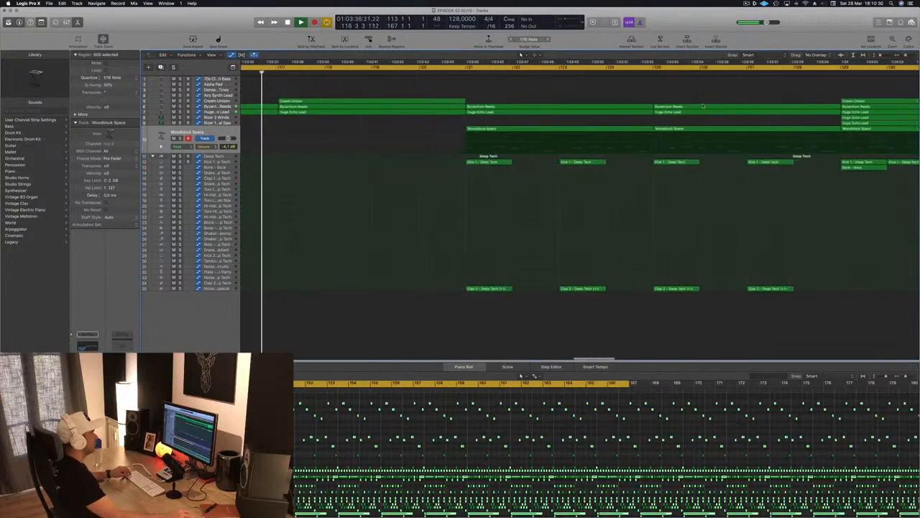
pyautogui.scroll(1, 703, 106)
pyautogui.scroll(-3, 747, 108)
pyautogui.hscroll(6, 803, 110)
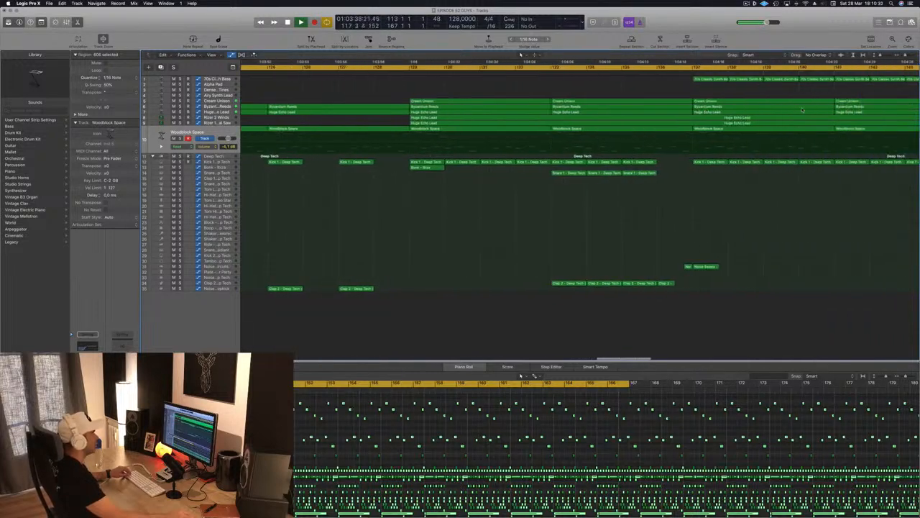
pyautogui.hscroll(8, 802, 110)
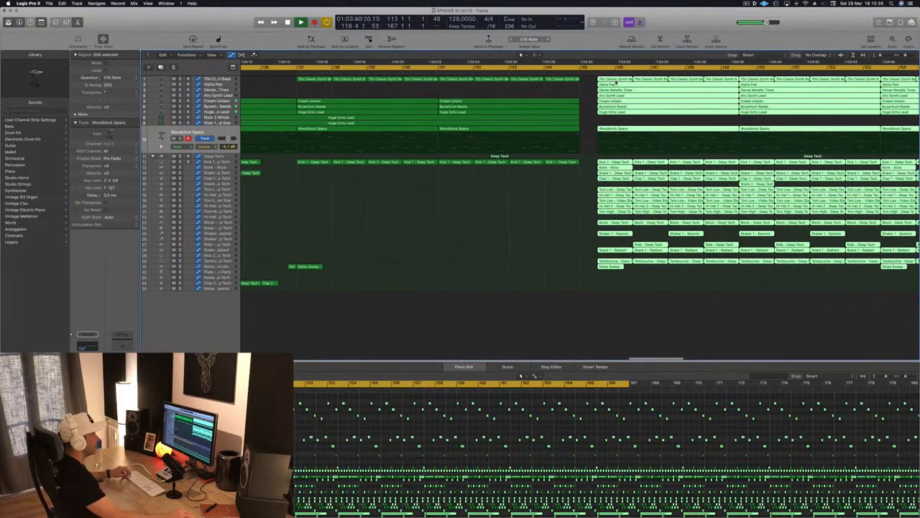
pyautogui.moveTo(628, 82)
pyautogui.mouseDown()
pyautogui.moveTo(665, 83)
pyautogui.moveTo(619, 85)
pyautogui.mouseUp()
pyautogui.scroll(-3, 622, 83)
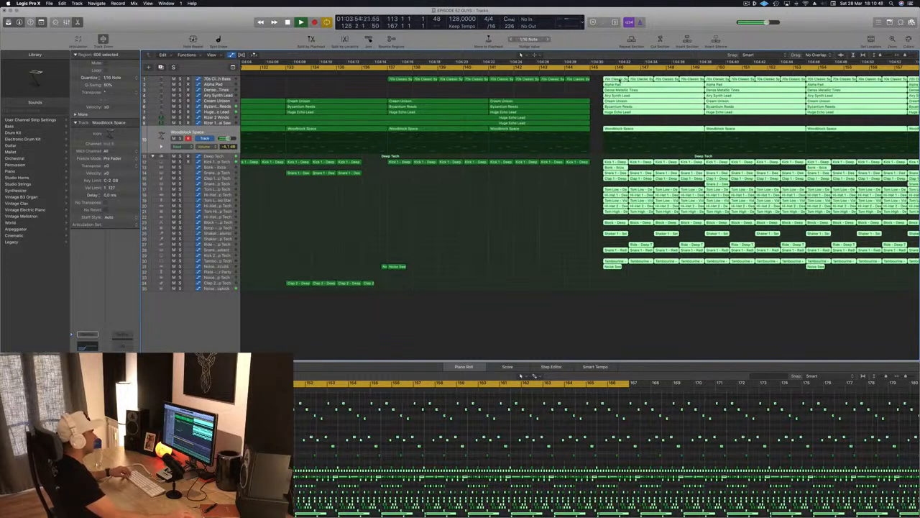
pyautogui.press('super+shift+a')
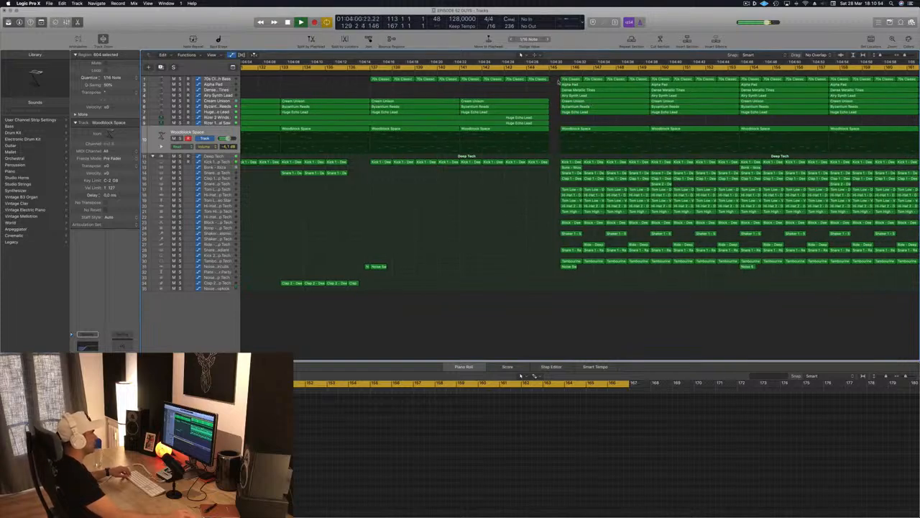
# Select all drop regions on every track from bar 145 through about bar 225, including the repeated ones.
pyautogui.moveTo(558, 74); pyautogui.dragTo(918, 310)
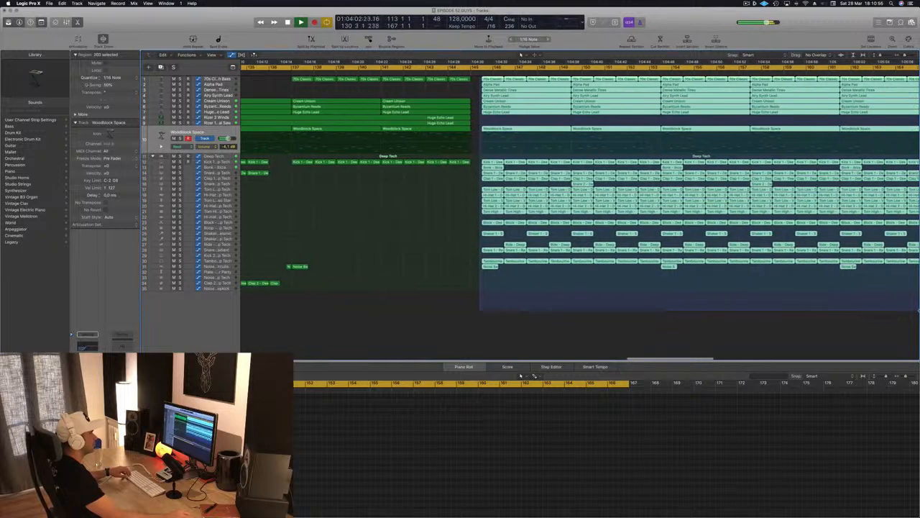
pyautogui.hscroll(10, 579, 187)
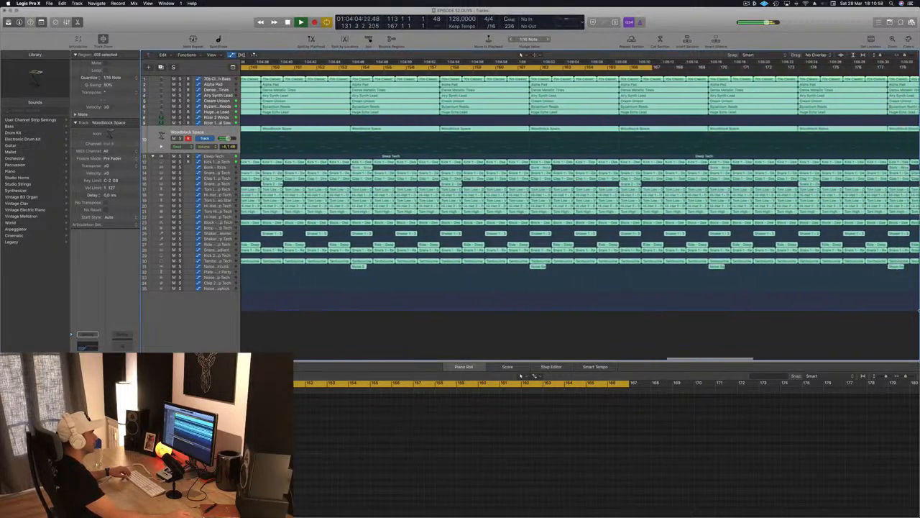
pyautogui.hscroll(15, 522, 56)
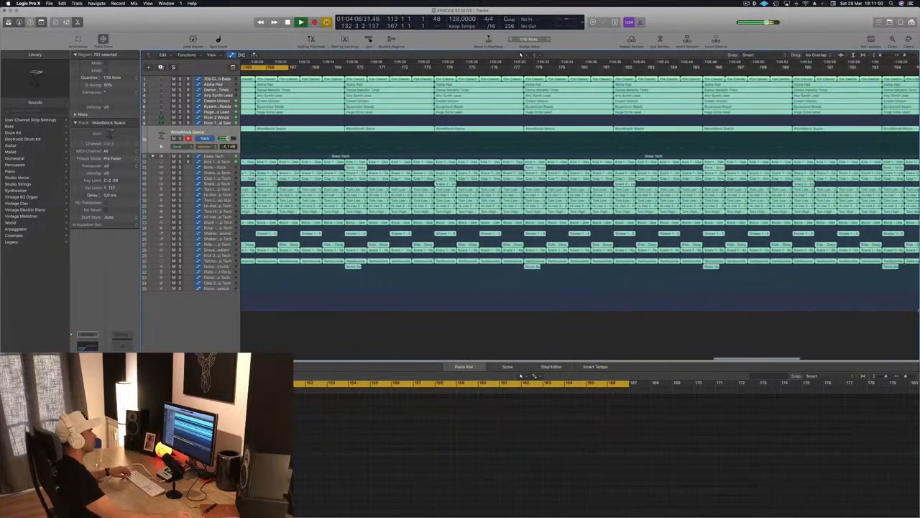
pyautogui.hscroll(15, 522, 55)
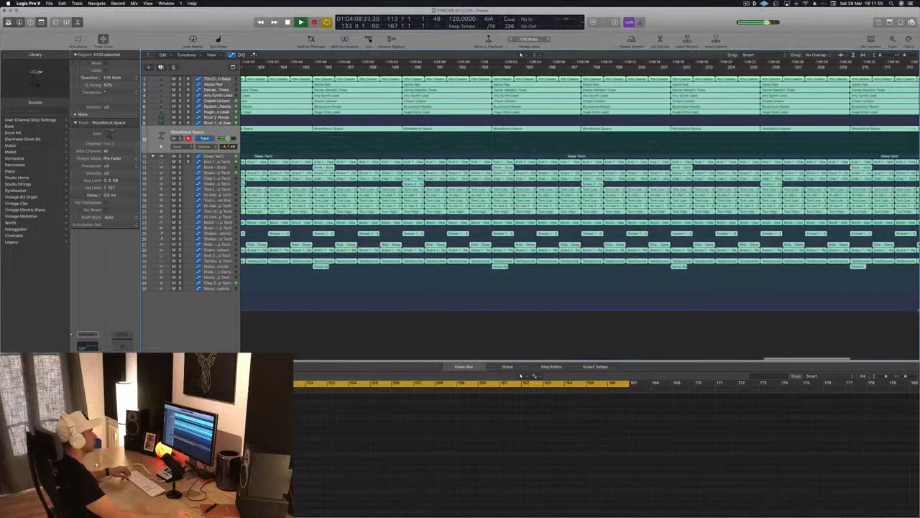
pyautogui.hscroll(15, 522, 55)
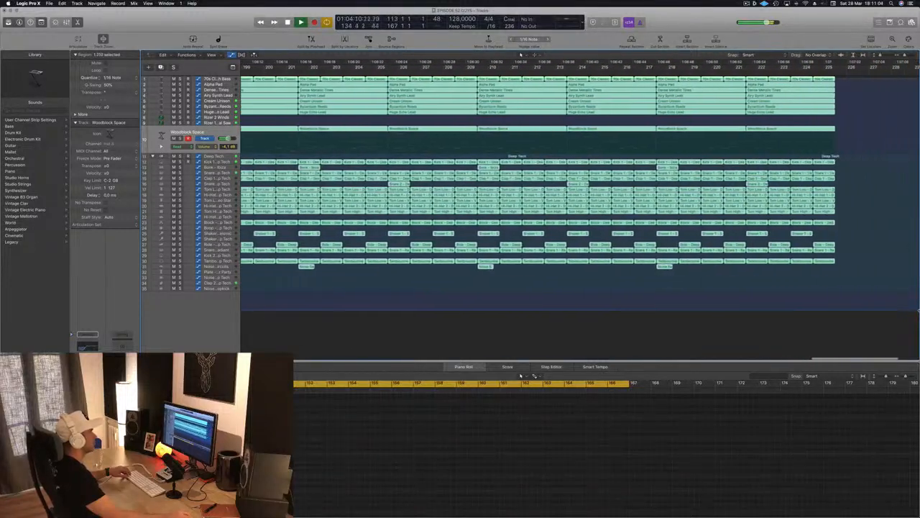
pyautogui.hscroll(2, 521, 55)
pyautogui.press('super+a')
pyautogui.hscroll(-18, 522, 55)
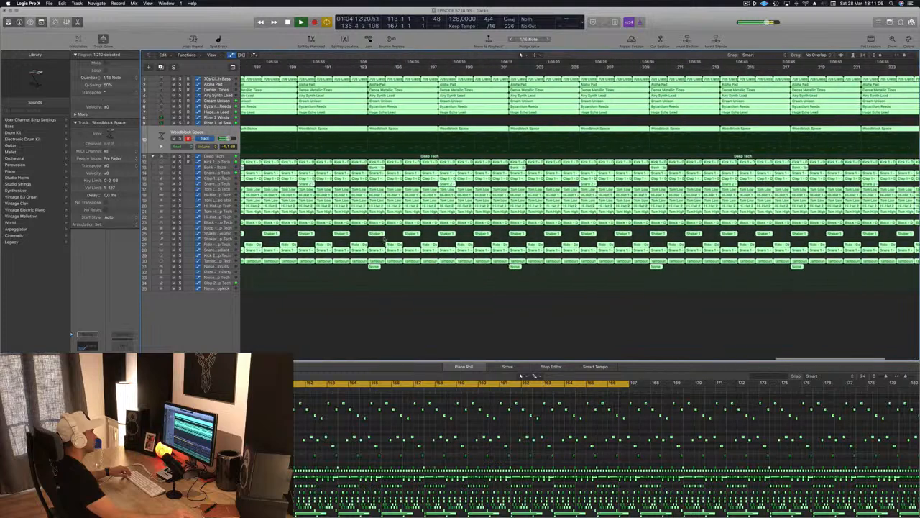
pyautogui.hscroll(-18, 521, 55)
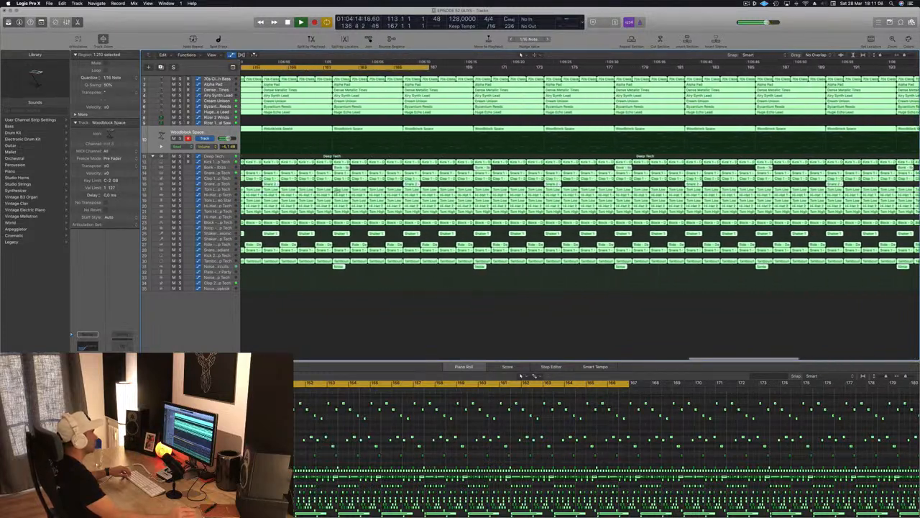
pyautogui.hscroll(-6, 521, 55)
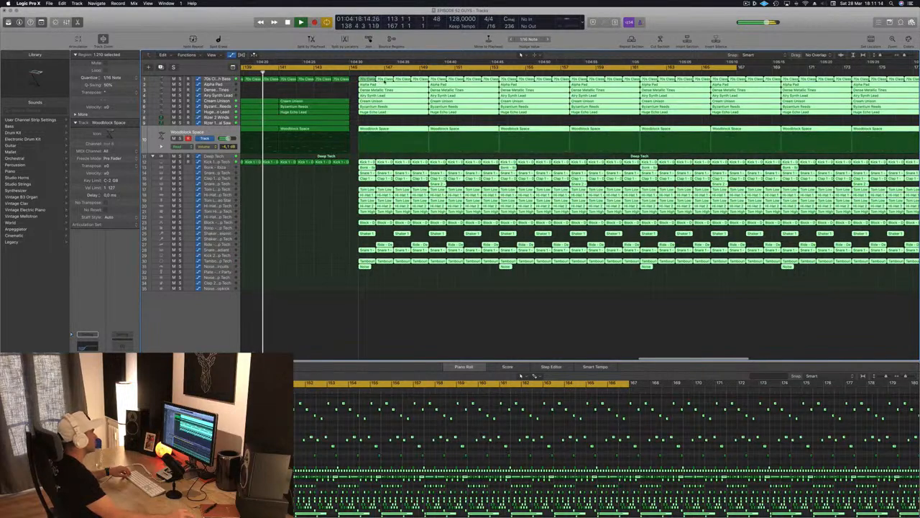
# Try to move the selected drop regions on all tracks earlier to bar 145, undoing each move.
pyautogui.moveTo(403, 92); pyautogui.dragTo(361, 92)
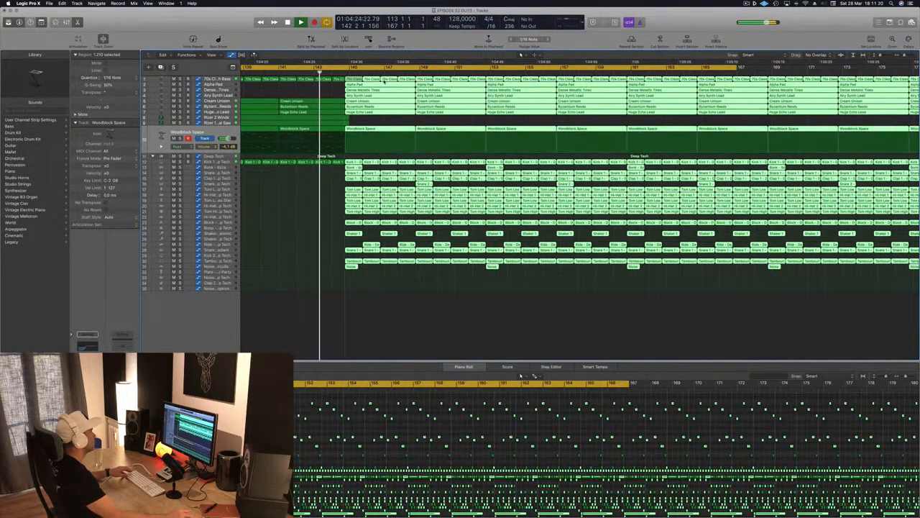
pyautogui.moveTo(384, 81); pyautogui.dragTo(384, 83)
pyautogui.moveTo(329, 244); pyautogui.dragTo(329, 245)
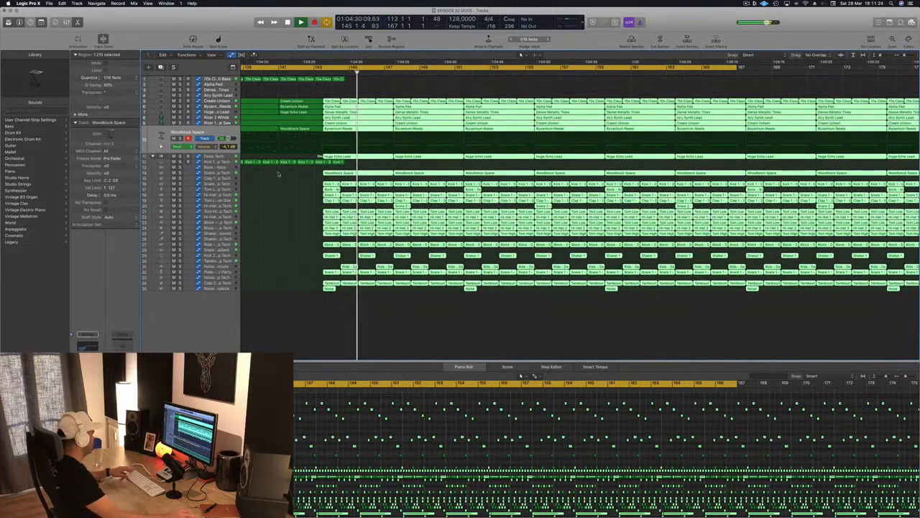
pyautogui.press('super+z')
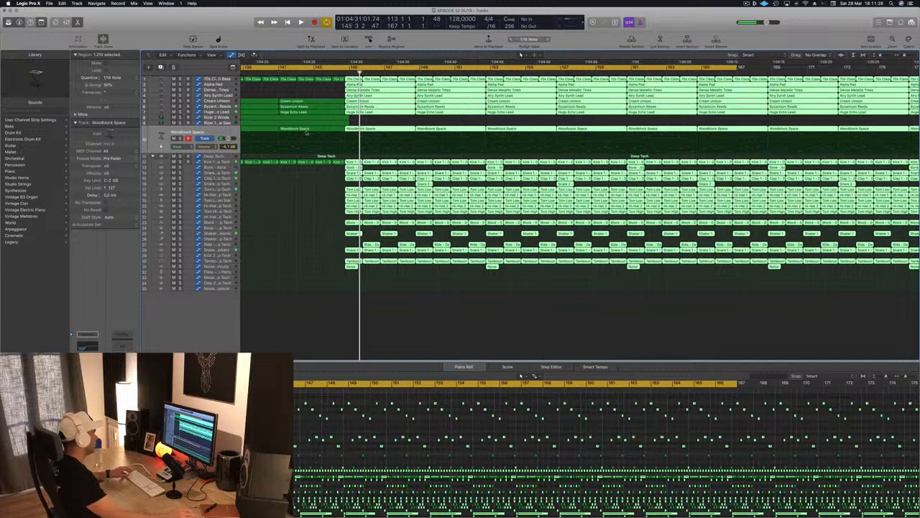
pyautogui.press('super+z')
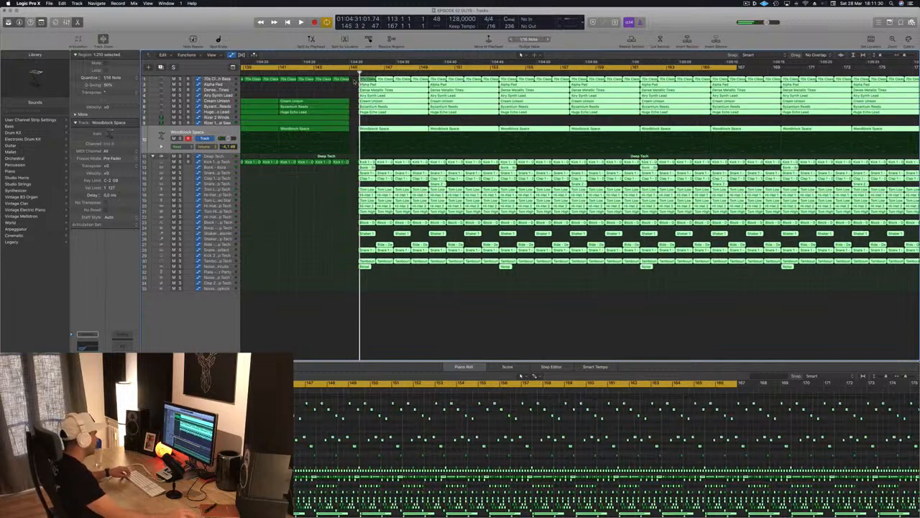
pyautogui.moveTo(363, 79); pyautogui.dragTo(353, 83)
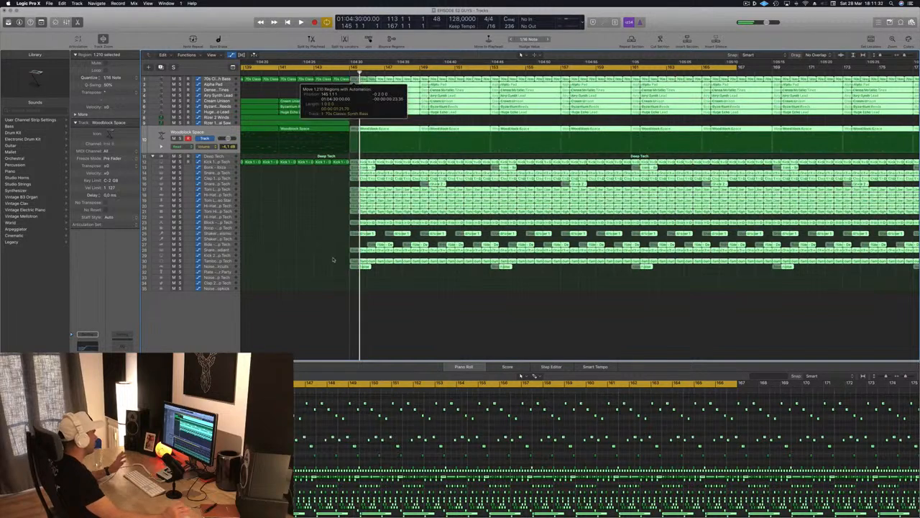
pyautogui.moveTo(333, 260); pyautogui.dragTo(316, 246)
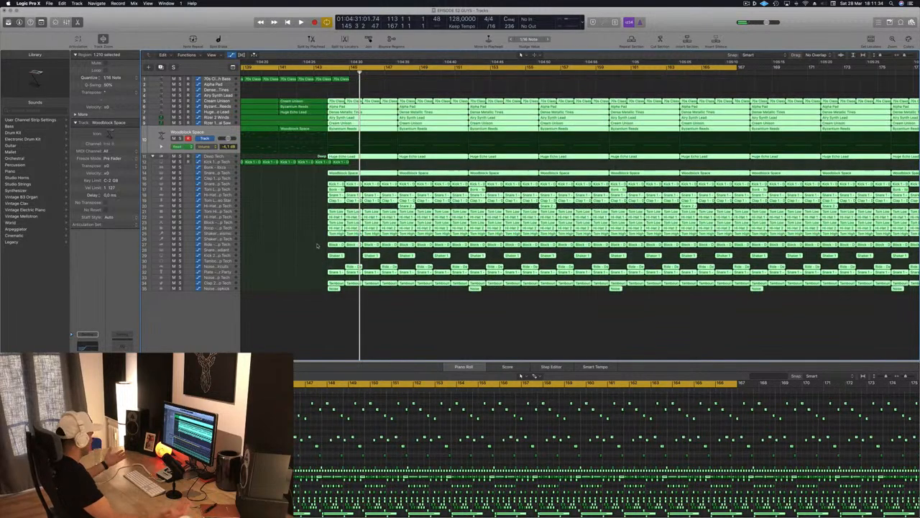
pyautogui.press('super+z')
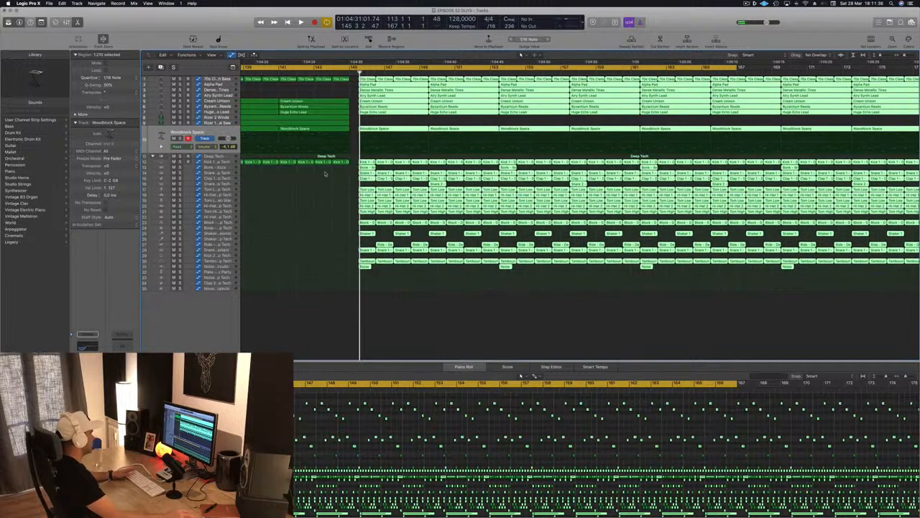
# Move the selected drop regions on all tracks later so they start exactly on bar 146, leaving a one-bar gap.
pyautogui.press('super+Right')
pyautogui.press('super+Right')
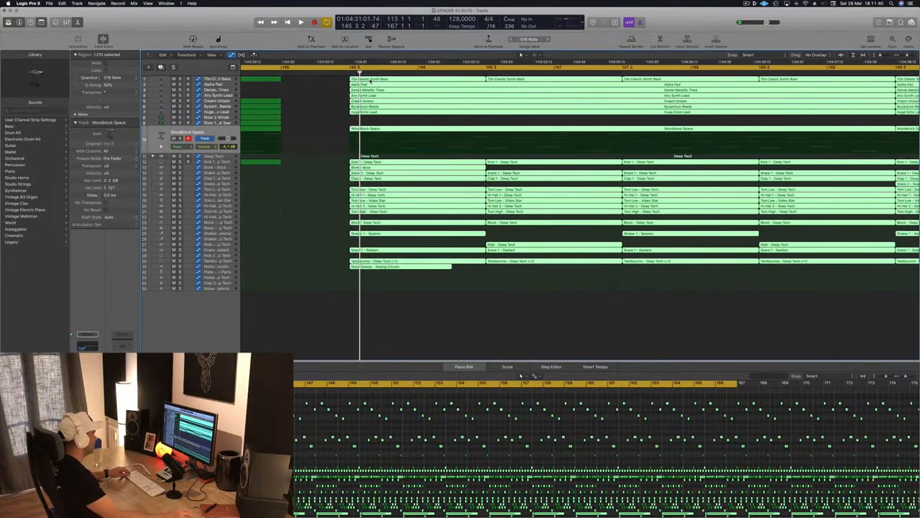
pyautogui.moveTo(446, 84)
pyautogui.mouseDown()
pyautogui.moveTo(488, 79)
pyautogui.moveTo(436, 82)
pyautogui.mouseUp()
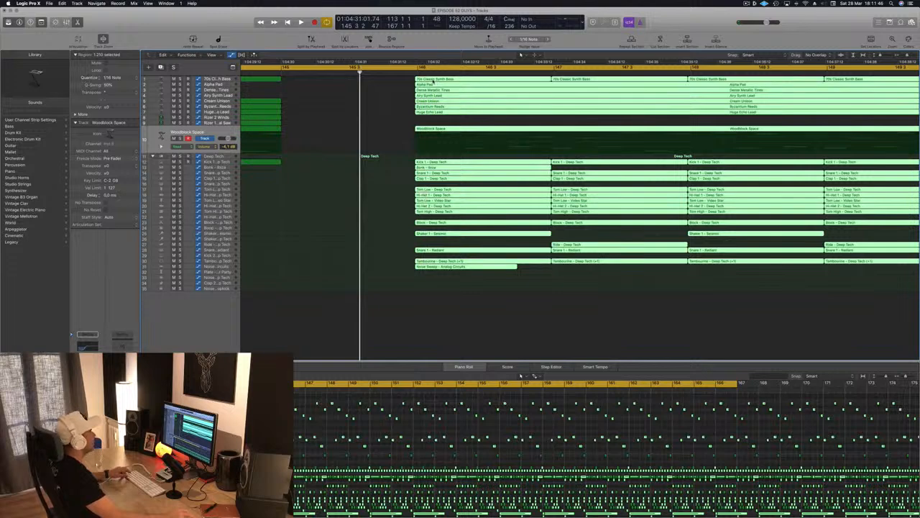
pyautogui.press('super+Right')
pyautogui.moveTo(431, 79); pyautogui.dragTo(437, 80)
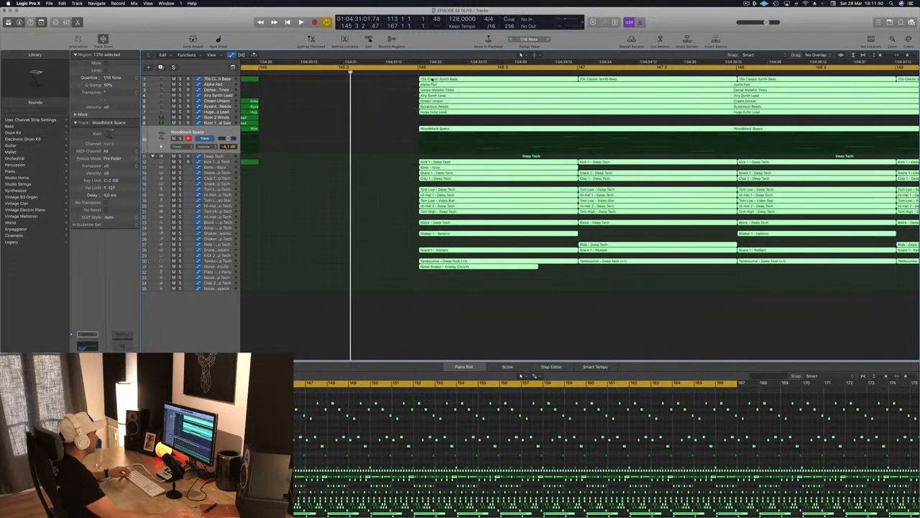
pyautogui.press('super+Right')
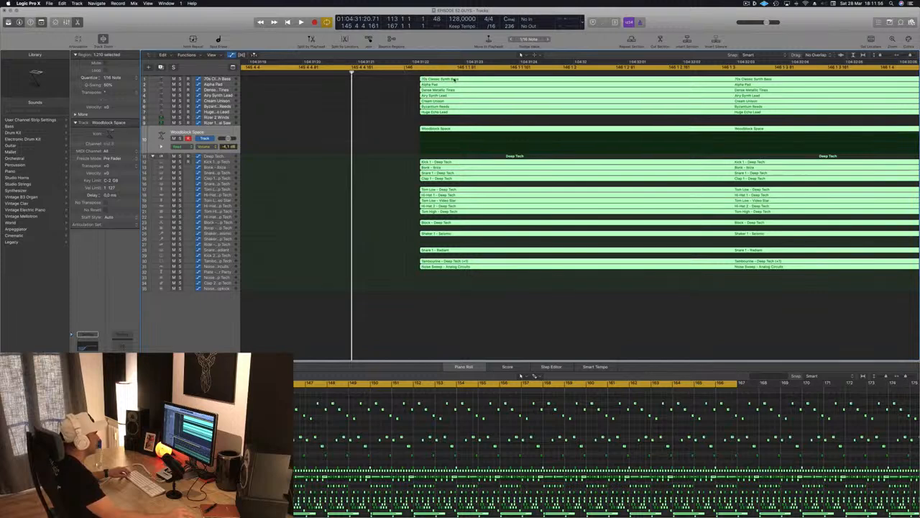
pyautogui.moveTo(454, 80); pyautogui.dragTo(438, 80)
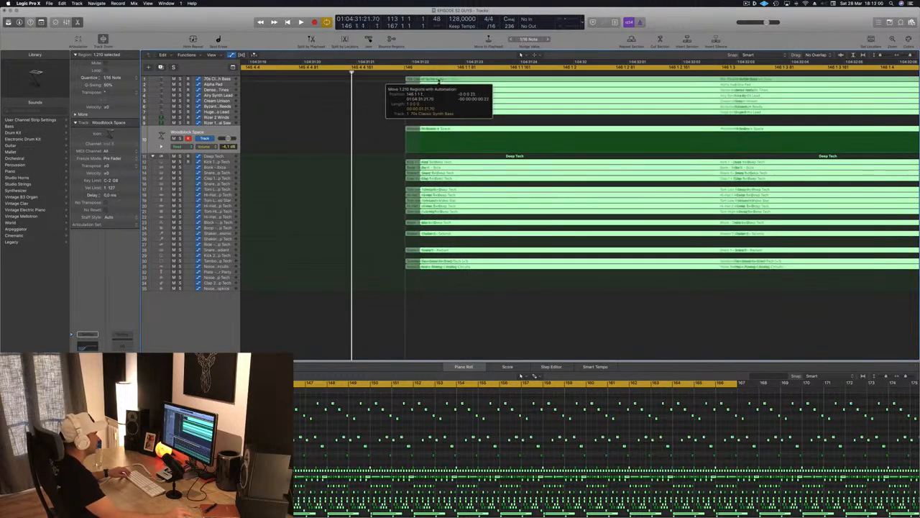
pyautogui.moveTo(438, 80); pyautogui.dragTo(437, 80)
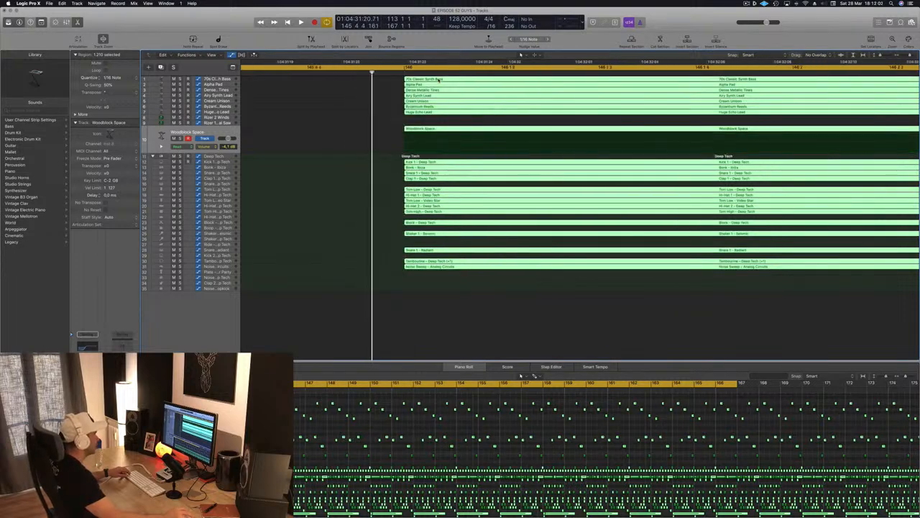
# Play from bar 113, then from about bar 142, to check the gap before the drop at bar 146.
pyautogui.hscroll(-5, 439, 80)
pyautogui.press('space')
pyautogui.hscroll(-8, 451, 83)
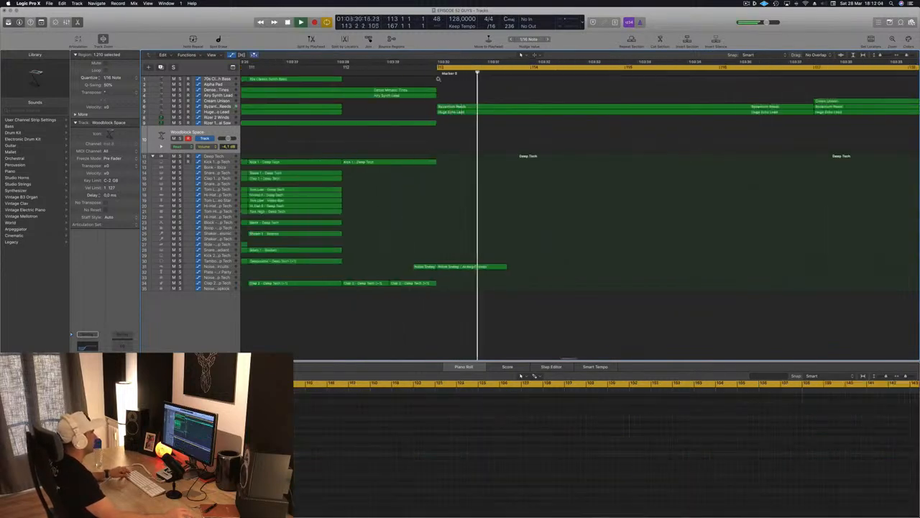
pyautogui.hscroll(-8, 451, 83)
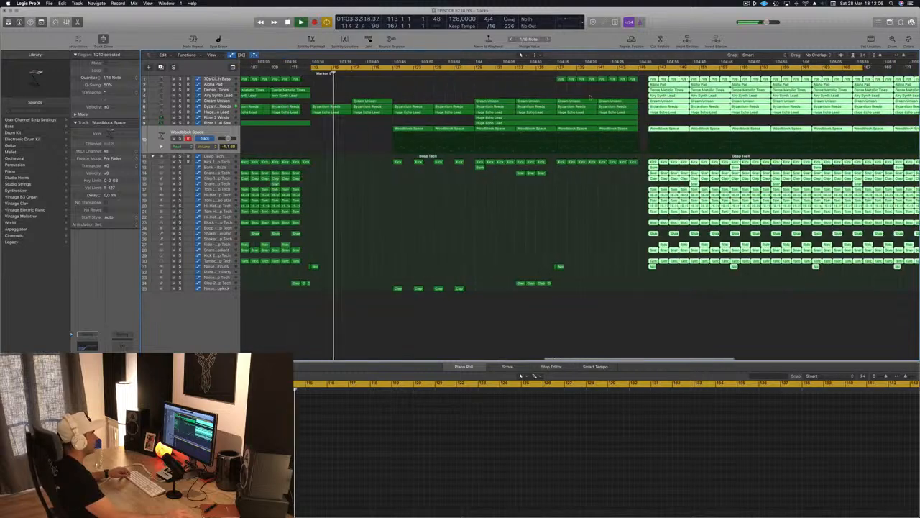
pyautogui.click(609, 80)
pyautogui.hscroll(8, 609, 80)
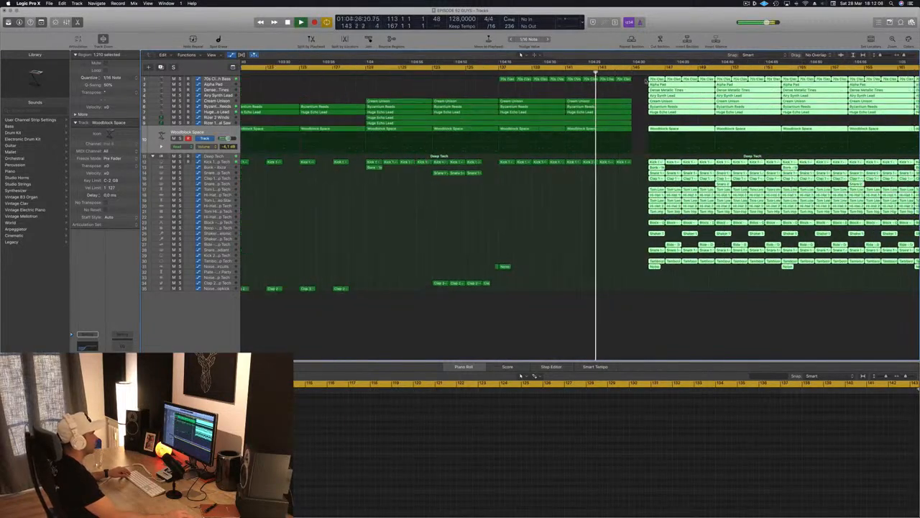
pyautogui.hscroll(-6, 622, 88)
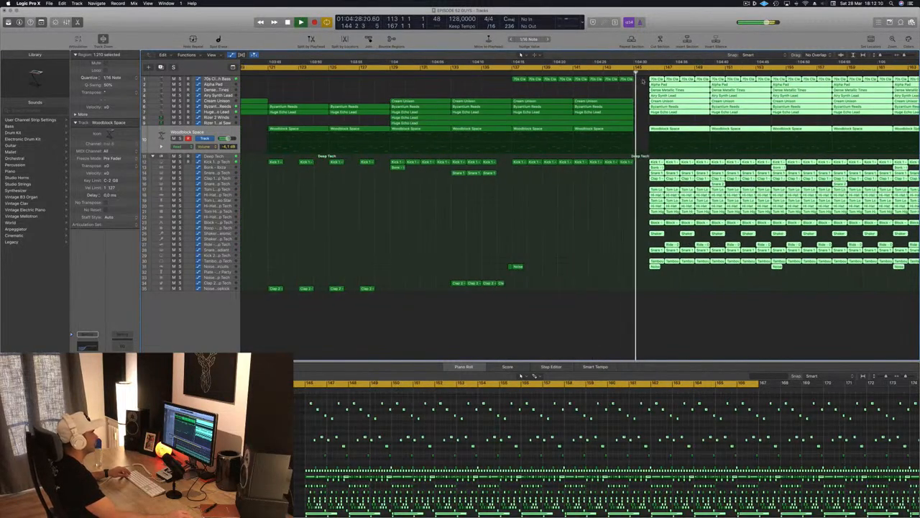
pyautogui.hscroll(-6, 617, 91)
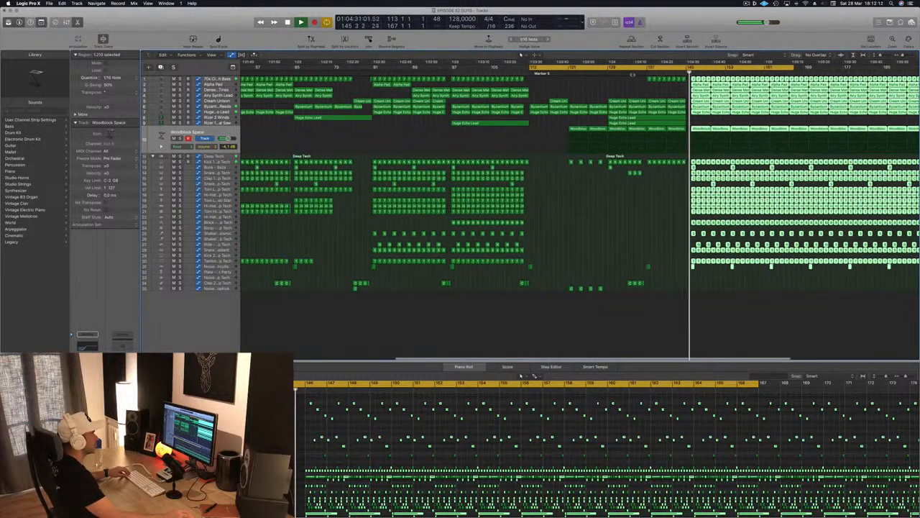
# Play the breakdown from about bar 128 to check the build-up and the gap leading into the drop.
pyautogui.click(604, 70)
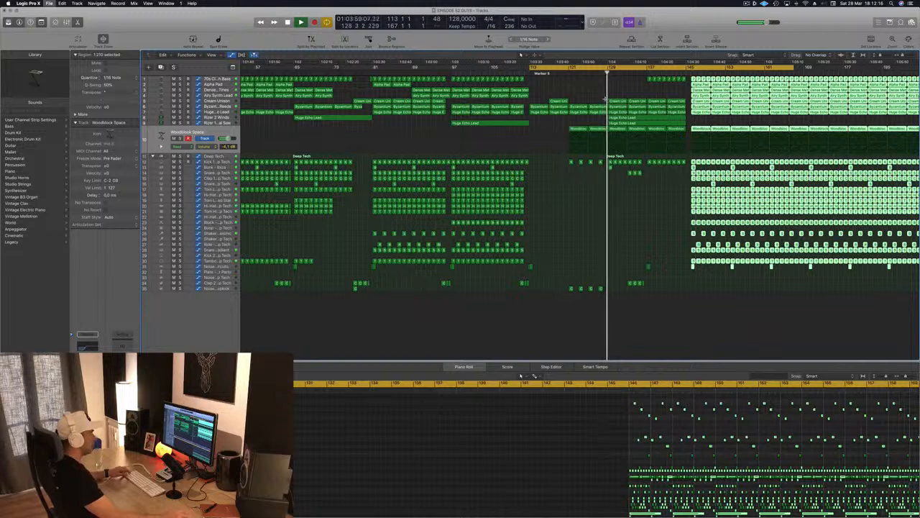
pyautogui.scroll(5, 692, 158)
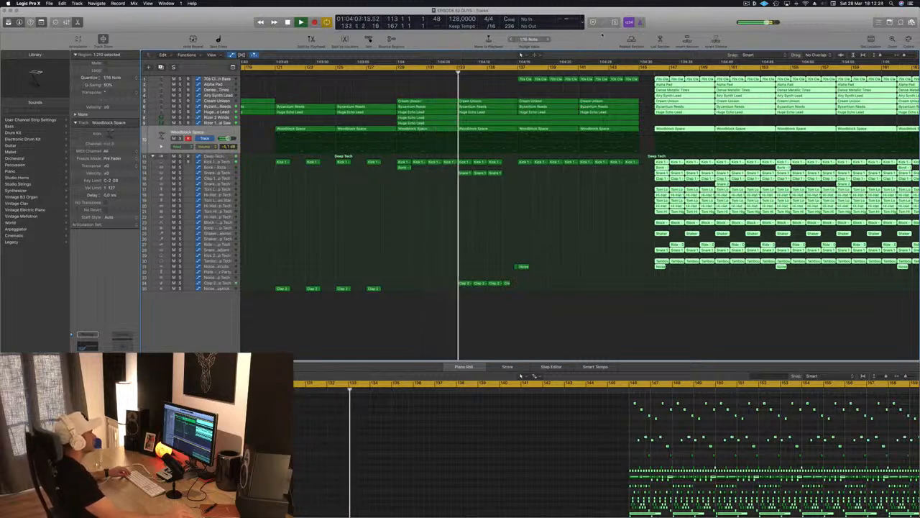
pyautogui.keyDown('ctrl'); pyautogui.keyDown('alt'); pyautogui.click(652, 88); pyautogui.keyUp('alt'); pyautogui.keyUp('ctrl')
pyautogui.scroll(3, 651, 87)
pyautogui.scroll(-4, 651, 88)
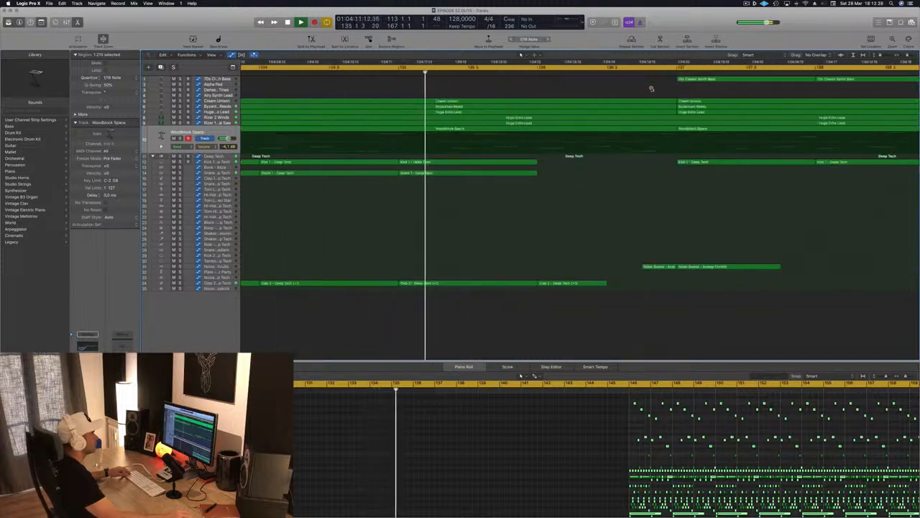
pyautogui.scroll(-6, 651, 88)
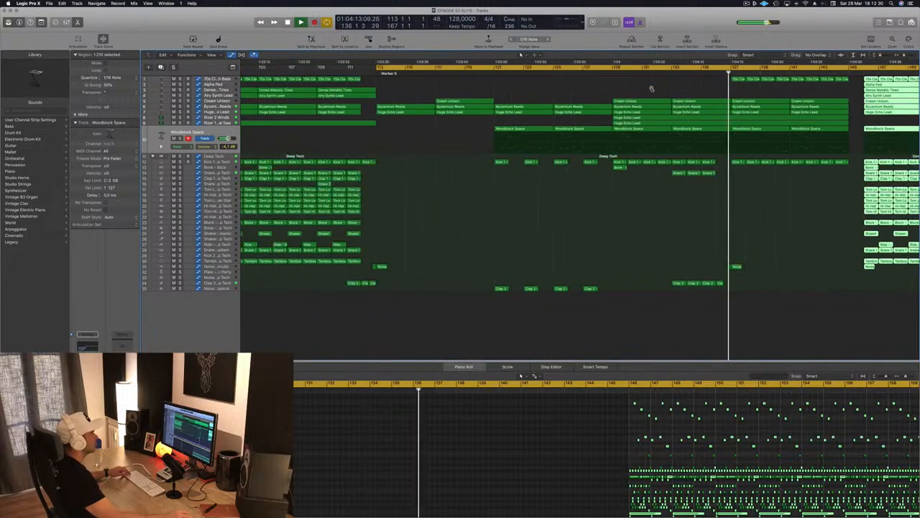
pyautogui.scroll(3, 704, 184)
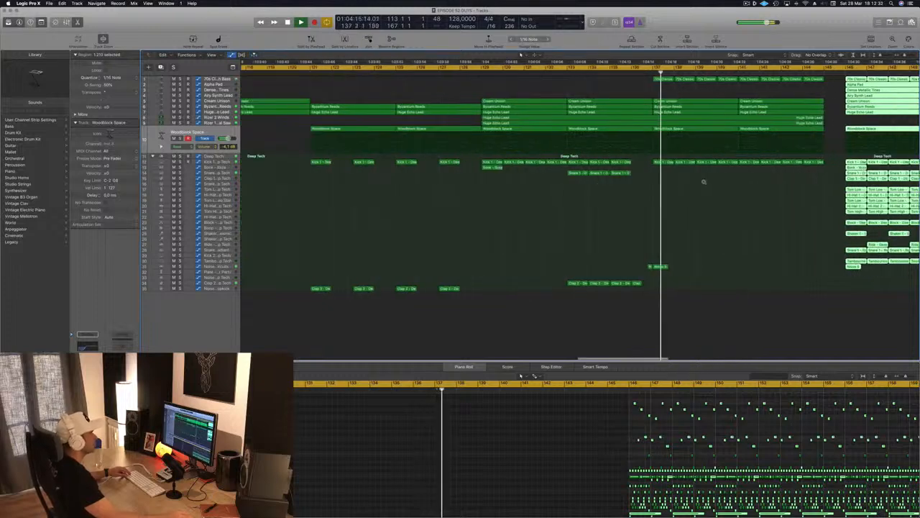
pyautogui.scroll(-6, 703, 182)
pyautogui.scroll(-5, 704, 182)
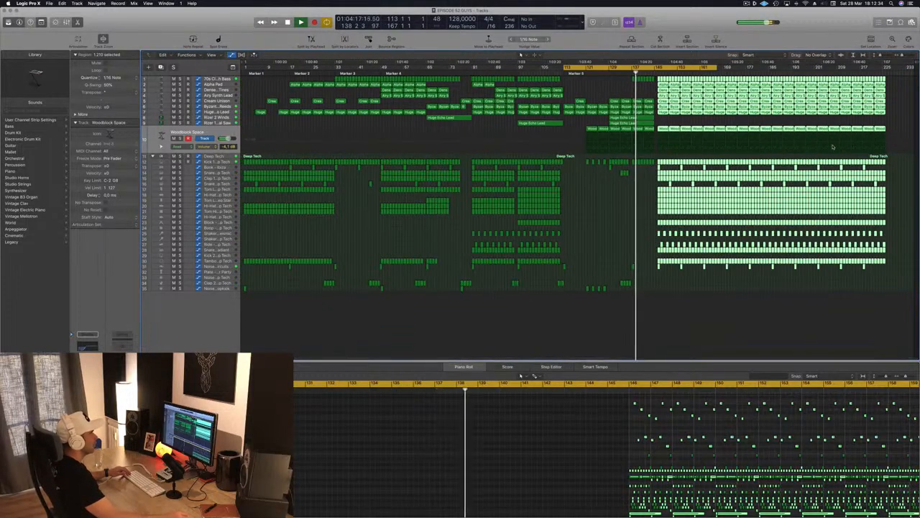
# Move the cycle range to start at bar 146 and play the opening of the drop while examining its regions.
pyautogui.moveTo(660, 67); pyautogui.dragTo(755, 68)
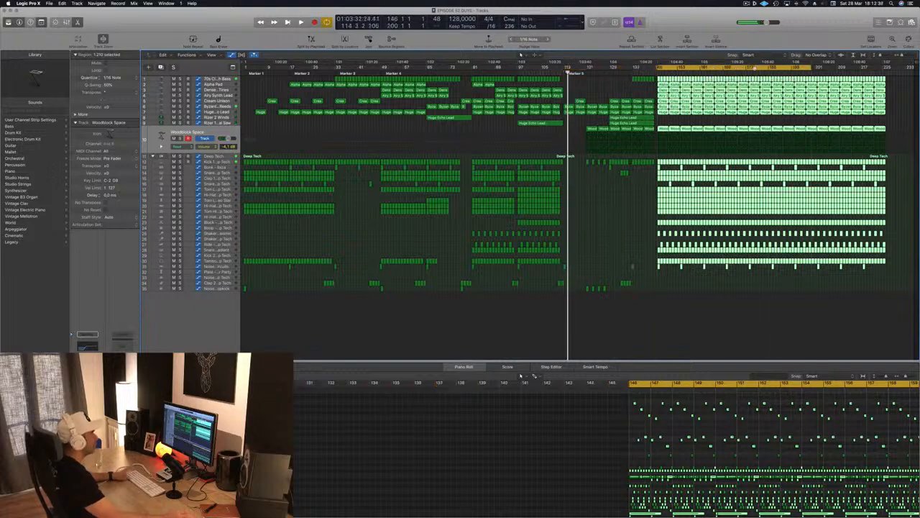
pyautogui.press('z')
pyautogui.press('super+Right')
pyautogui.press('super+Right')
pyautogui.press('super+Right')
pyautogui.press('super+Right')
pyautogui.press('super+Right')
pyautogui.press('super+Right')
pyautogui.press('super+Right')
pyautogui.press('super+Right')
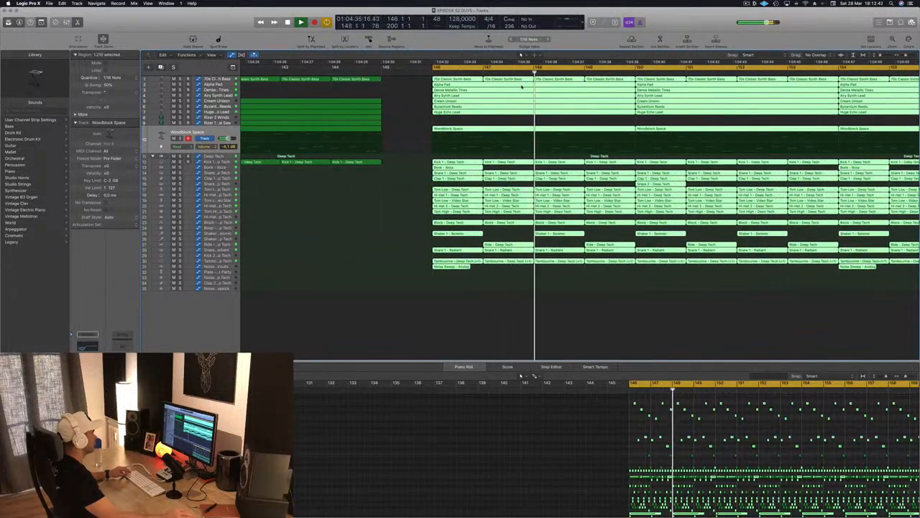
pyautogui.press('super+Left')
pyautogui.press('super+Left')
pyautogui.press('super+Left')
pyautogui.press('super+Left')
pyautogui.press('super+Left')
pyautogui.press('super+Left')
pyautogui.press('super+Left')
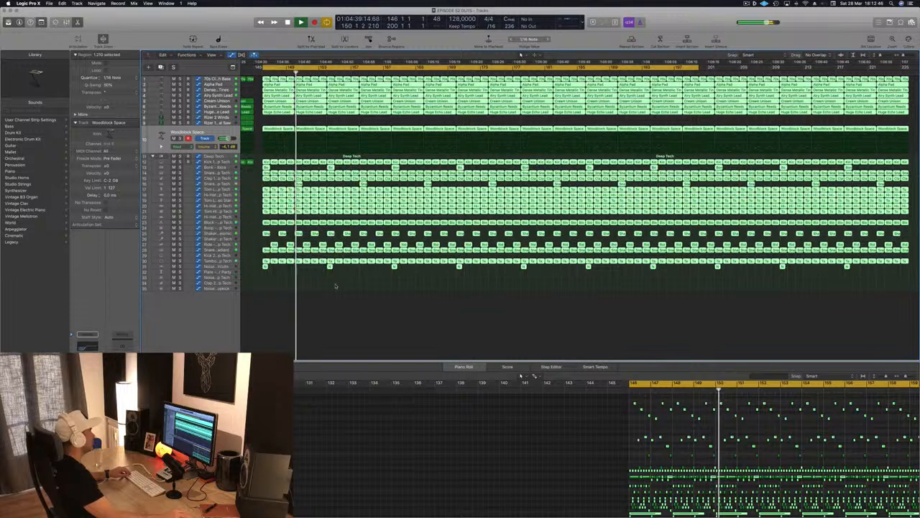
# Delete the Woodblock Space regions from bar 162 to the end of the drop.
pyautogui.press('shift+super+a')
pyautogui.press('super+Left')
pyautogui.press('super+Left')
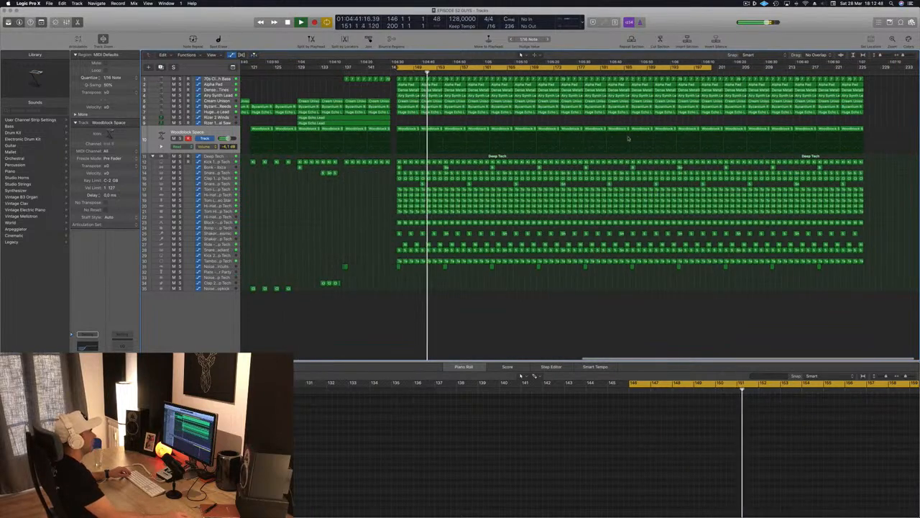
pyautogui.moveTo(887, 126); pyautogui.dragTo(503, 135)
pyautogui.press('BackSpace')
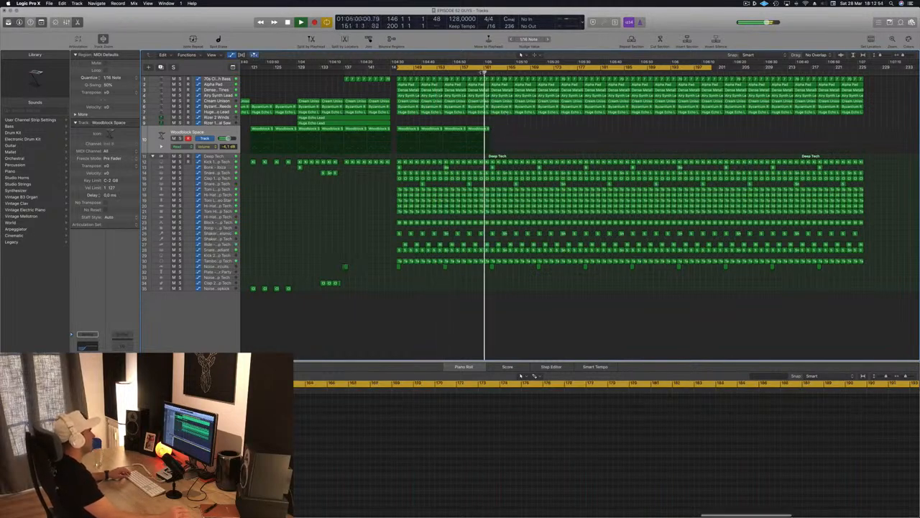
# Replay the drop from bar 146 past bar 162 to check the passage where Woodblock Space drops out.
pyautogui.press('super+Right')
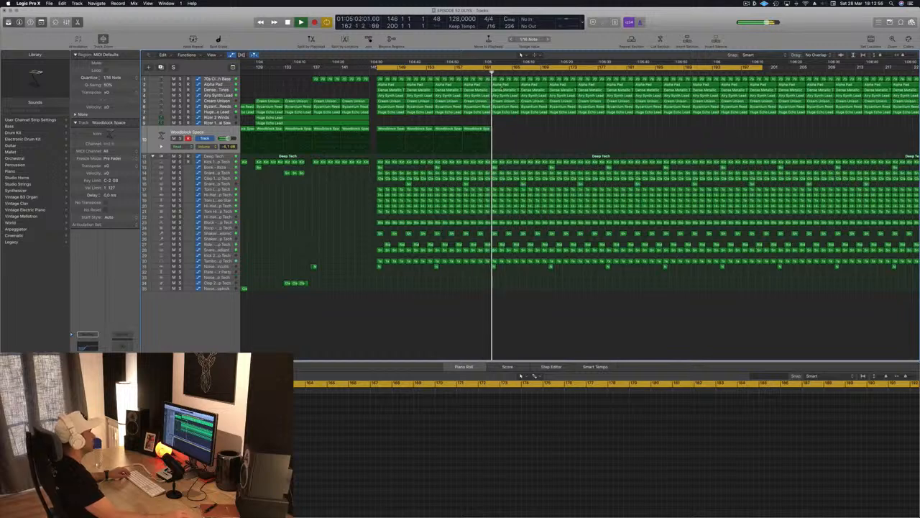
pyautogui.click(373, 72)
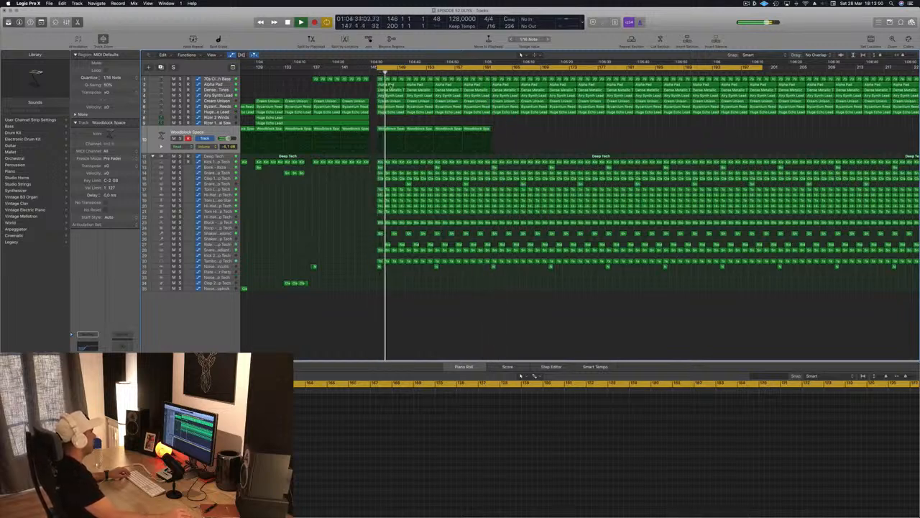
pyautogui.press('super+Left')
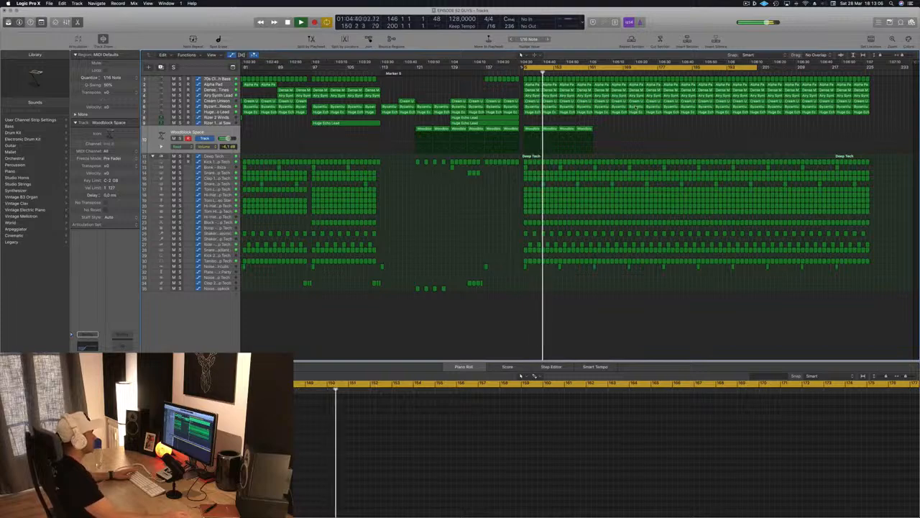
pyautogui.press('super+Left')
pyautogui.press('super+Left')
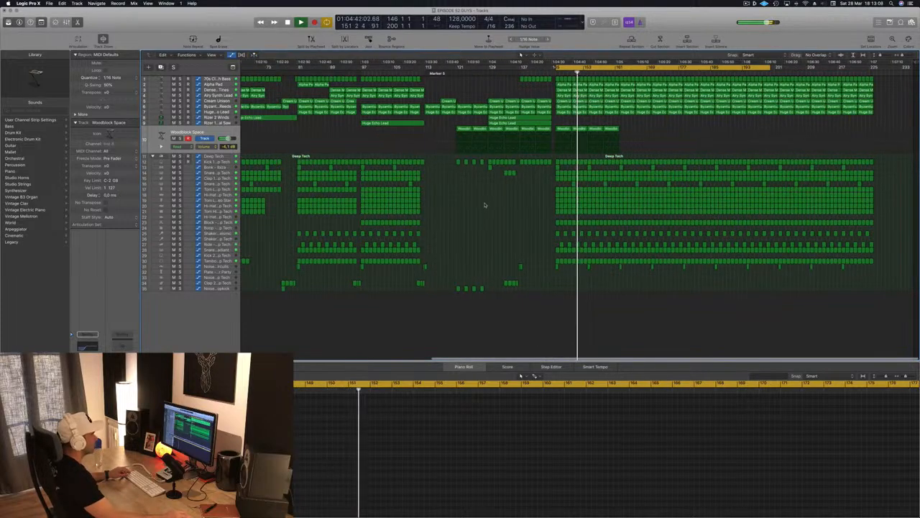
pyautogui.press('super+Right')
pyautogui.press('super+Right')
pyautogui.hscroll(1, 561, 176)
pyautogui.press('super+Left')
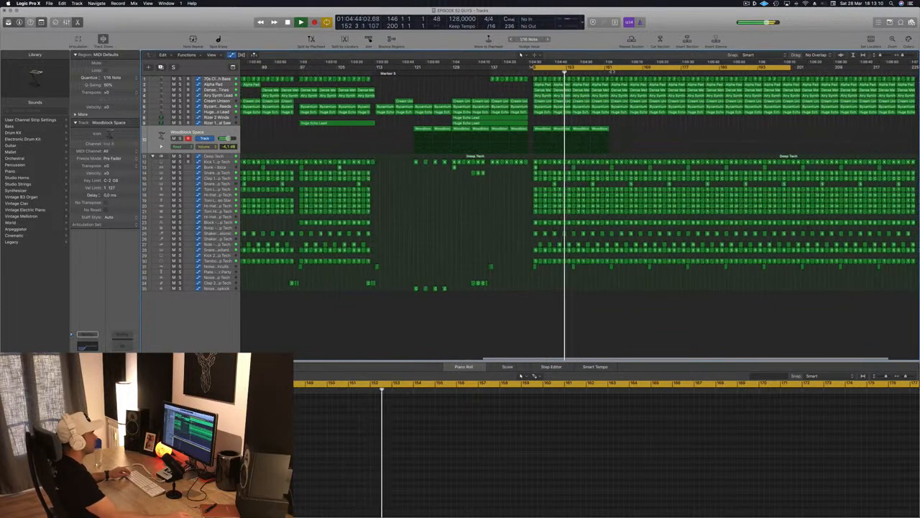
pyautogui.press('super+Right')
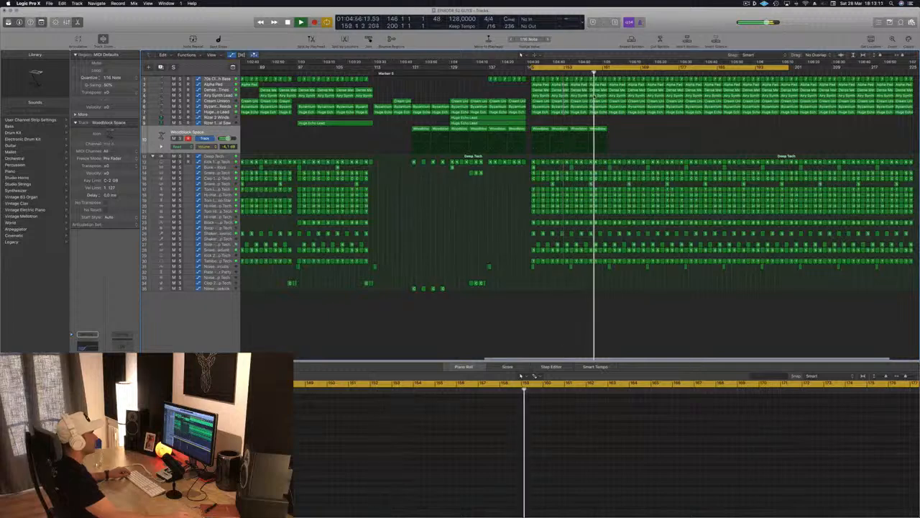
pyautogui.press('super+Left')
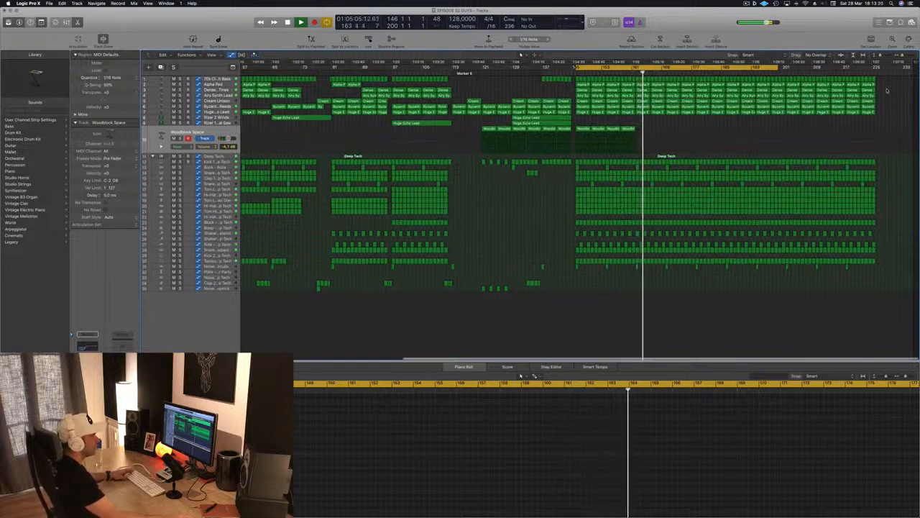
# Shorten the drop by deleting the regions on all tracks from bar 210 onward, including the 70s Classic Synth Bass.
pyautogui.moveTo(889, 80); pyautogui.dragTo(819, 274)
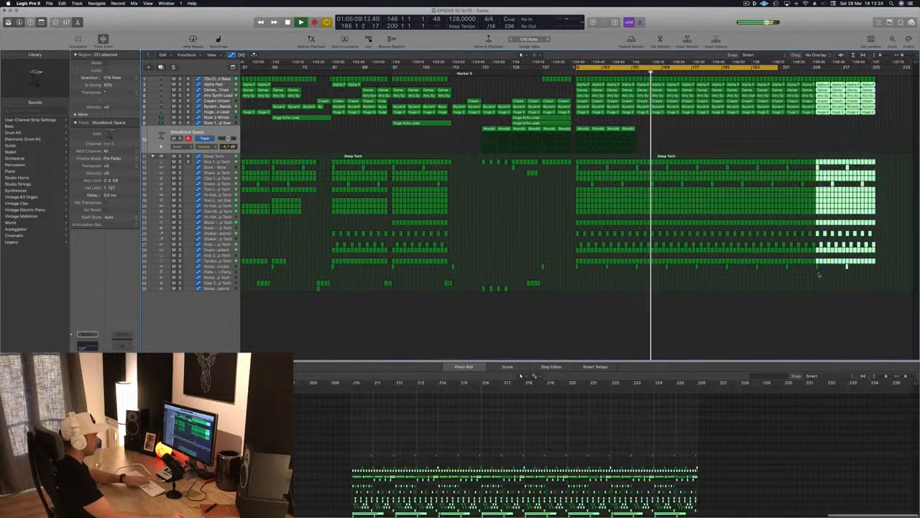
pyautogui.press('Delete')
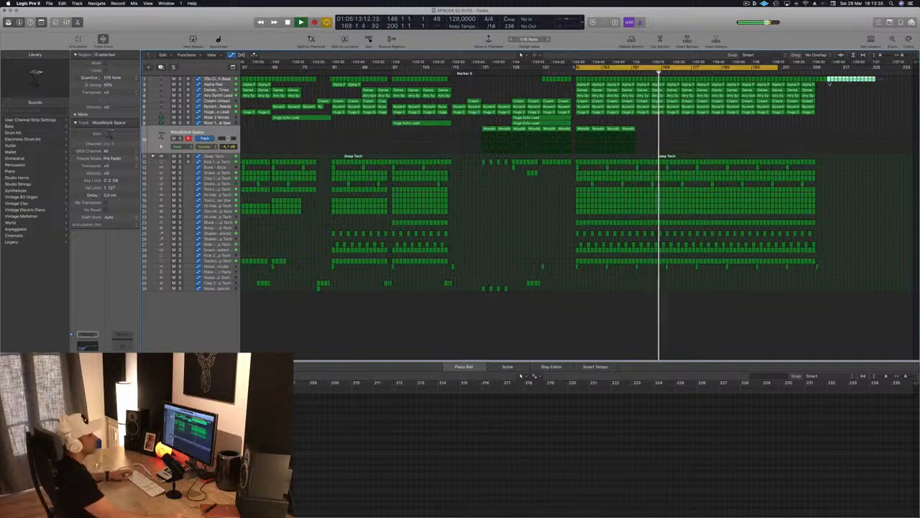
pyautogui.moveTo(819, 84); pyautogui.dragTo(819, 84)
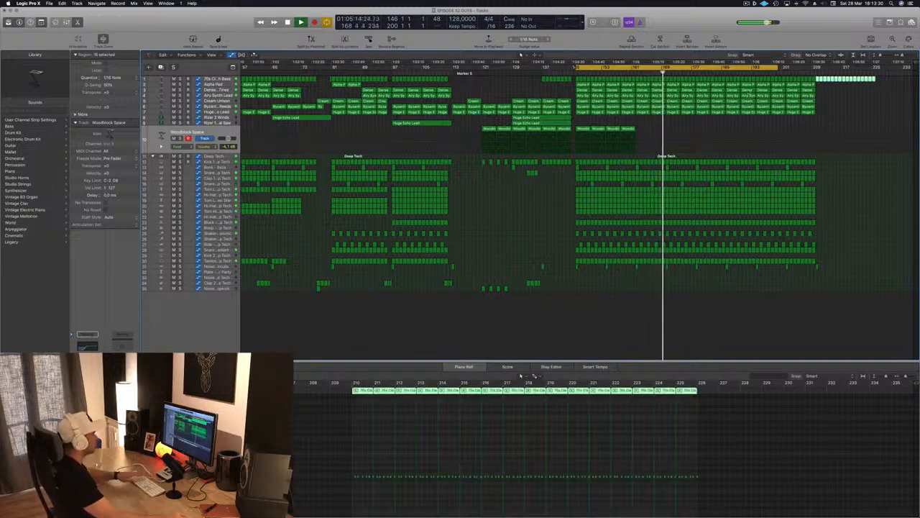
pyautogui.press('Delete')
# Compare the drop with the earlier sections, and set the cycle range to bars 162–178 to play that passage.
pyautogui.hscroll(-10, 570, 123)
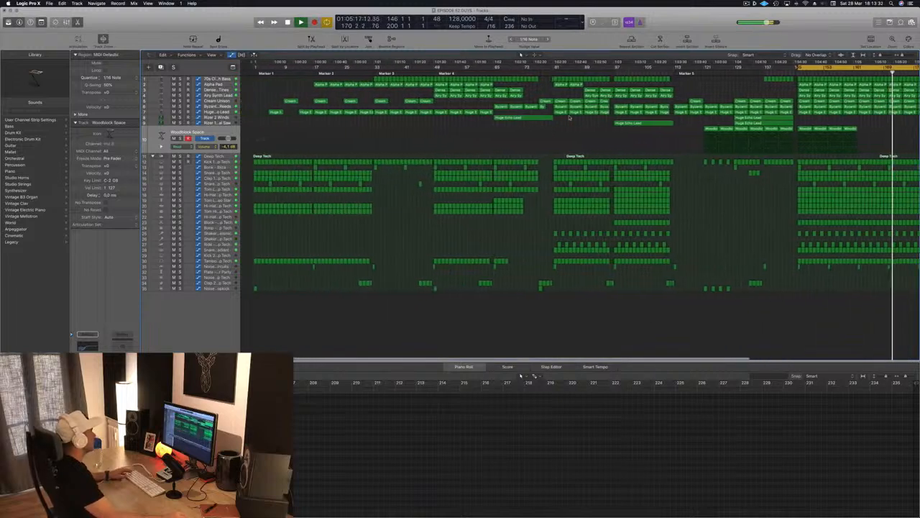
pyautogui.hscroll(1, 569, 117)
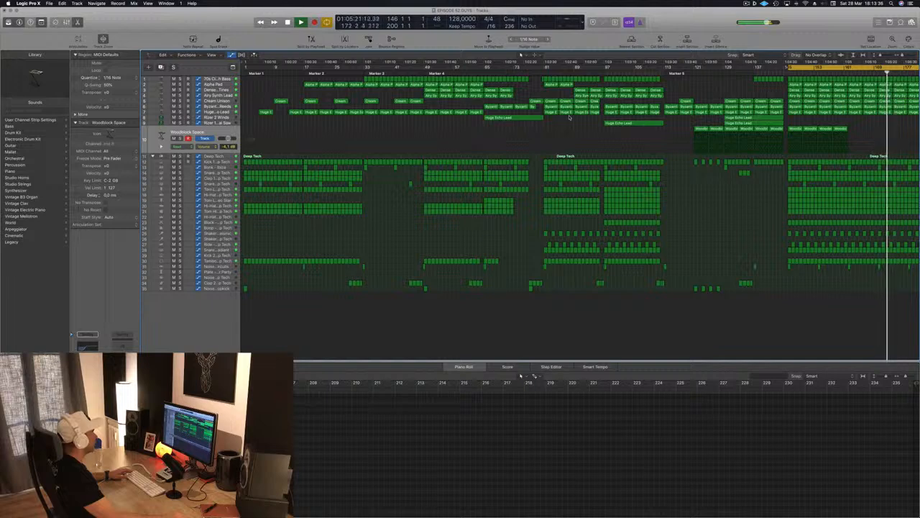
pyautogui.hscroll(10, 569, 117)
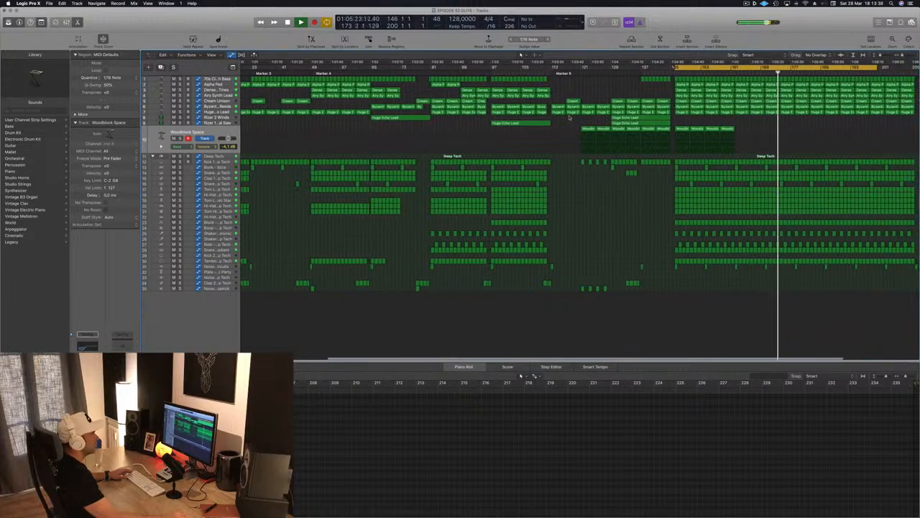
pyautogui.hscroll(-7, 568, 118)
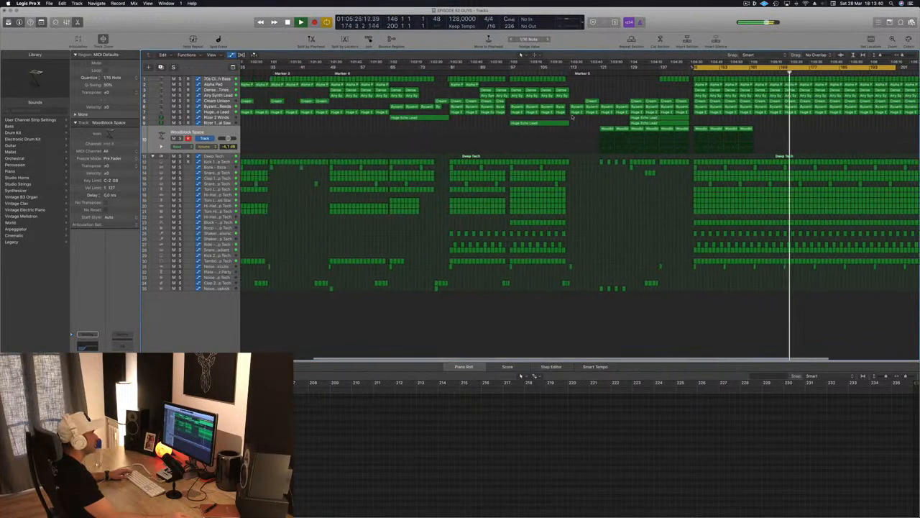
pyautogui.hscroll(8, 572, 116)
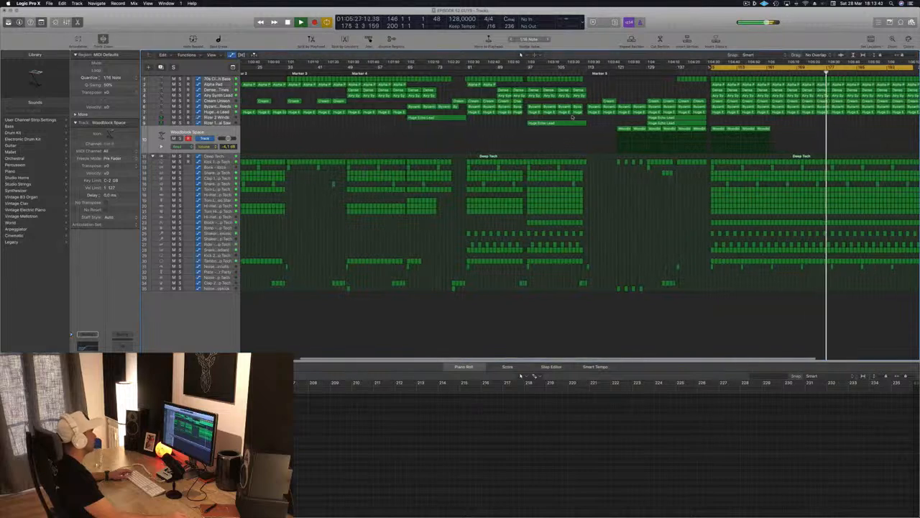
pyautogui.hscroll(1, 571, 117)
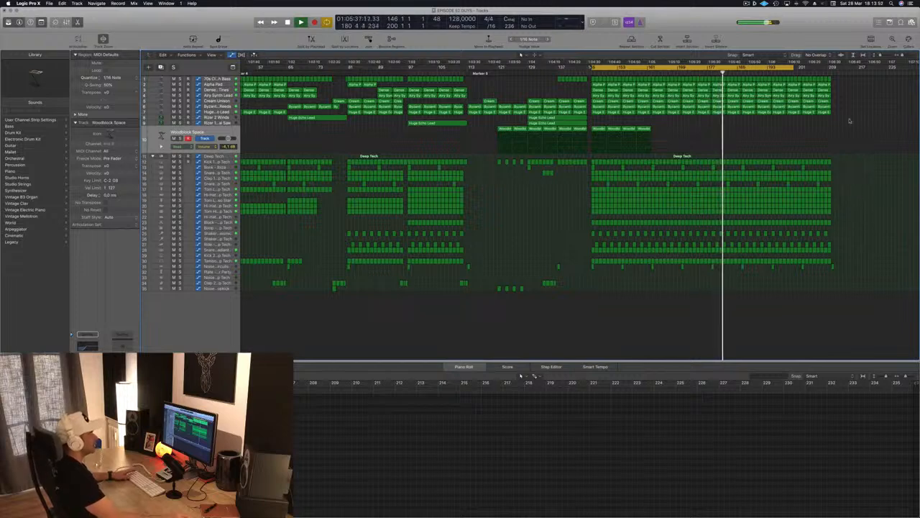
pyautogui.moveTo(795, 66); pyautogui.dragTo(683, 68)
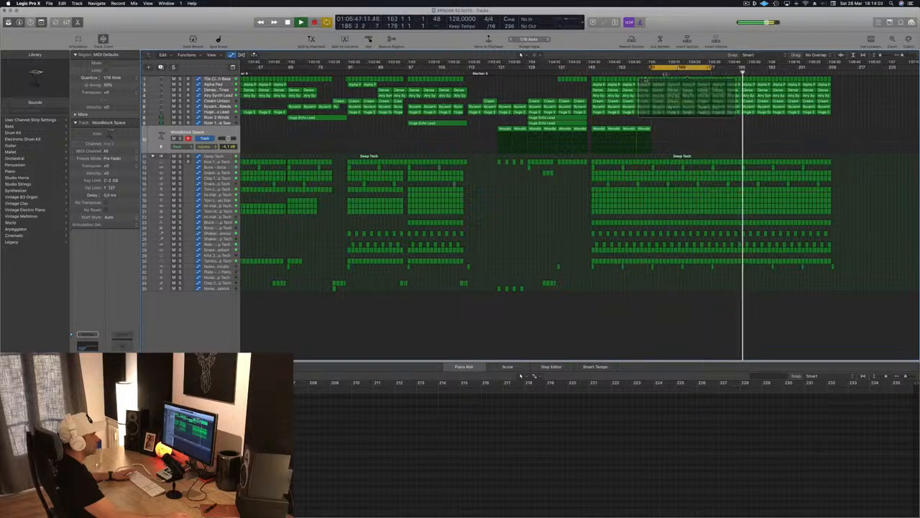
pyautogui.press('super+Right')
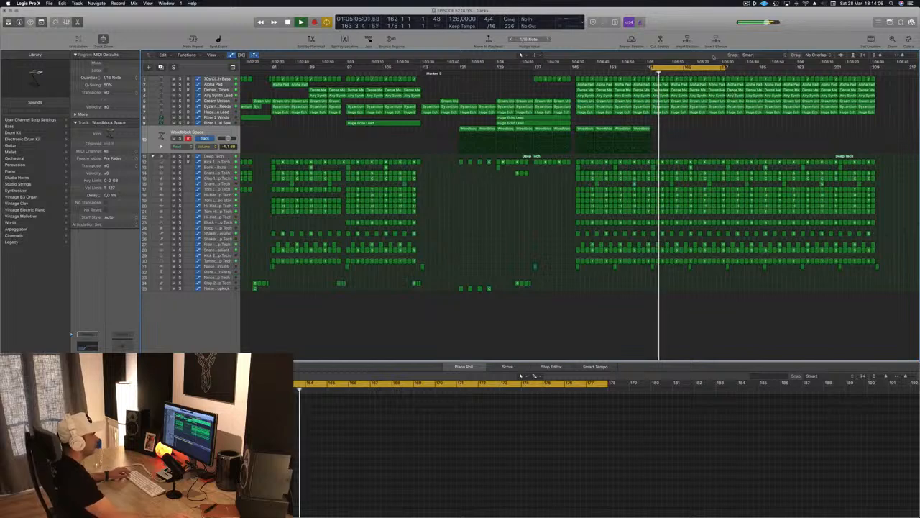
# Move the cycle range to bars 178–194 and restart playback from bar 178.
pyautogui.moveTo(698, 67); pyautogui.dragTo(773, 67)
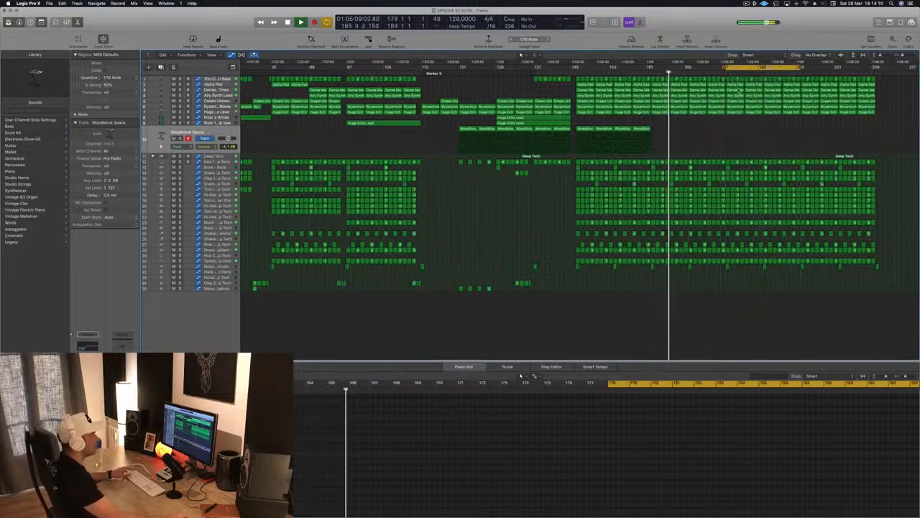
pyautogui.press('space')
pyautogui.press('space')
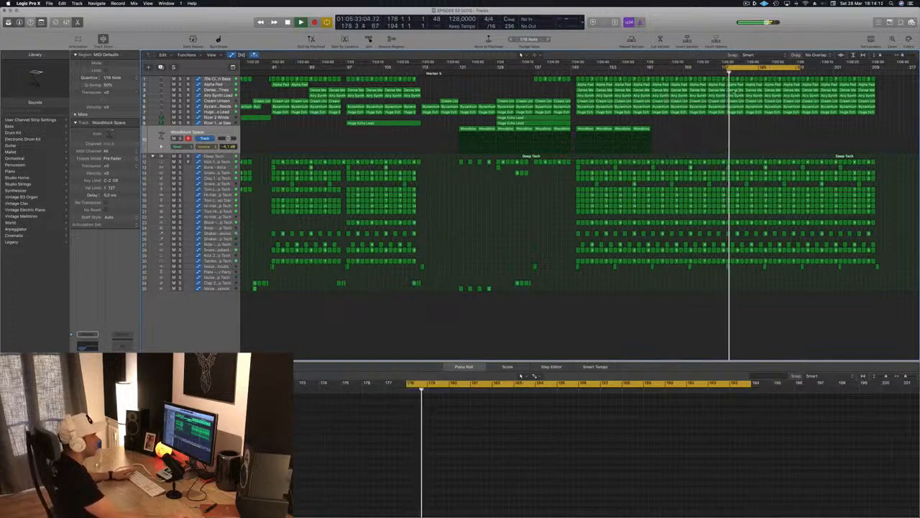
# Delete the Huge Echo Lead and Byzantium Reeds regions between bars 178 and 190.
pyautogui.click(735, 113)
pyautogui.press('Delete')
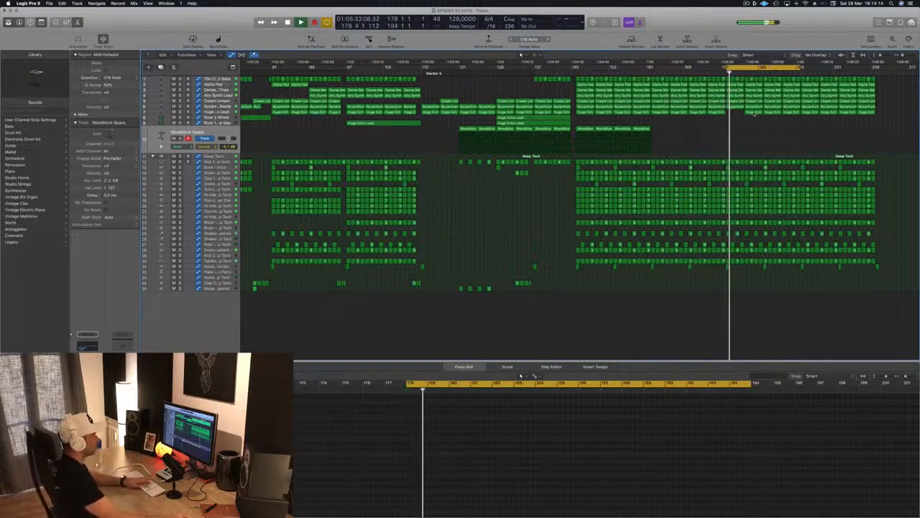
pyautogui.click(754, 113)
pyautogui.press('Delete')
pyautogui.click(769, 112)
pyautogui.press('Delete')
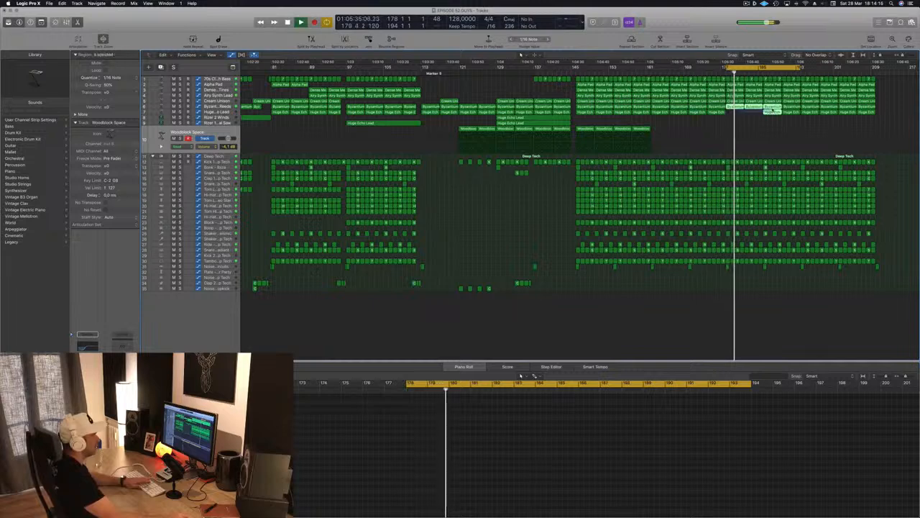
pyautogui.press('Delete')
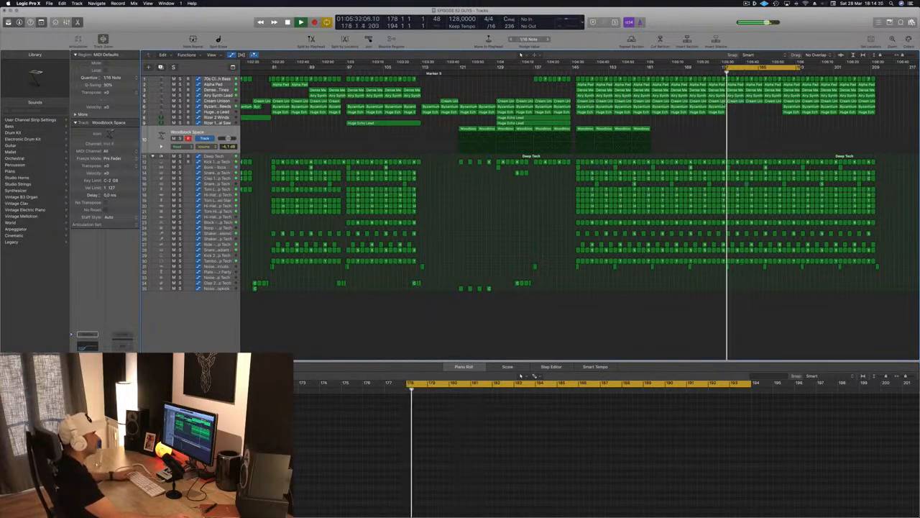
# Solo the Cream Unison track to hear its part from bar 178, and switch the solo off again.
pyautogui.click(733, 102)
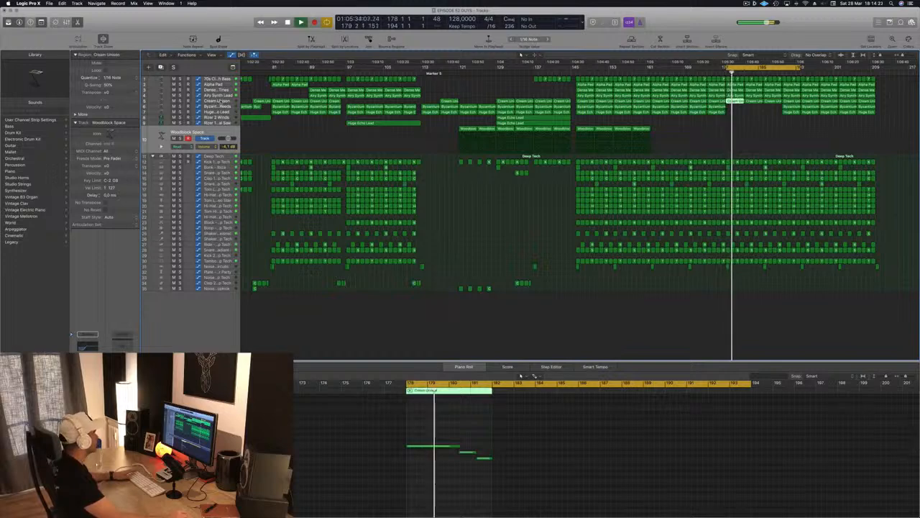
pyautogui.click(221, 102)
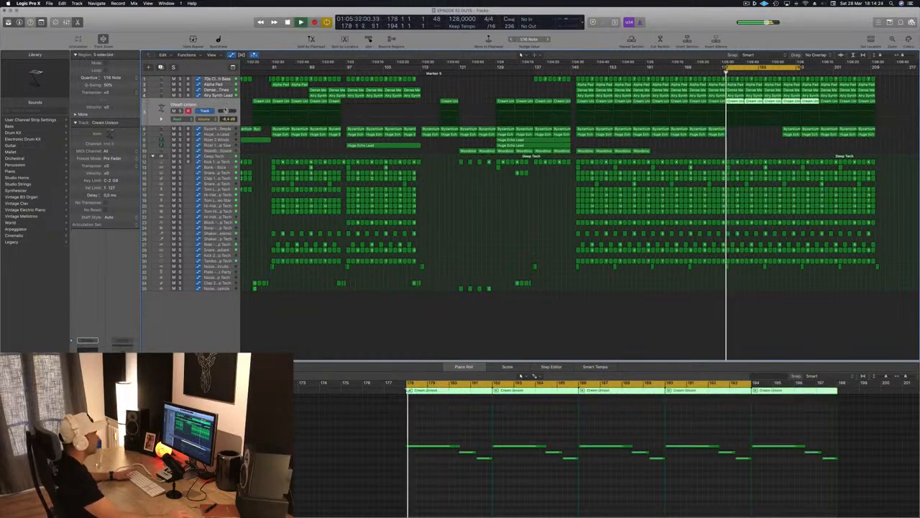
pyautogui.hotkey('ctrl', 's')
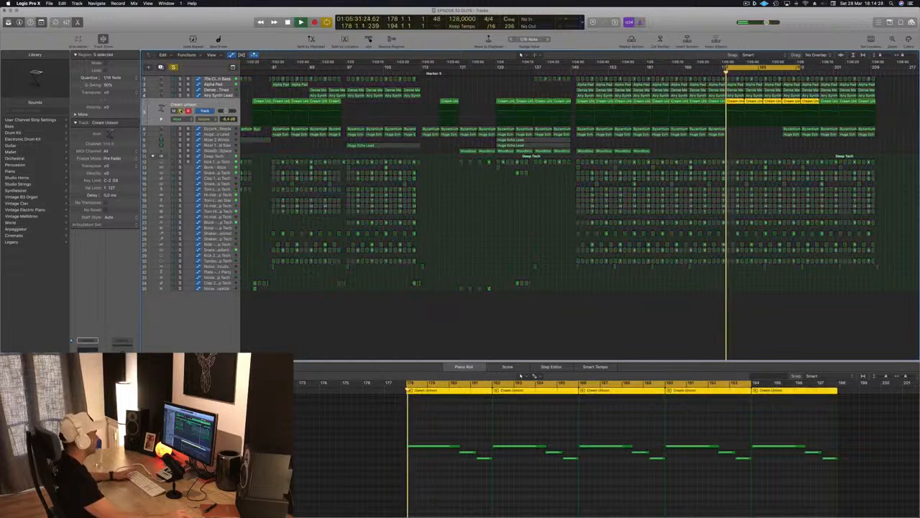
pyautogui.hotkey('ctrl', 's')
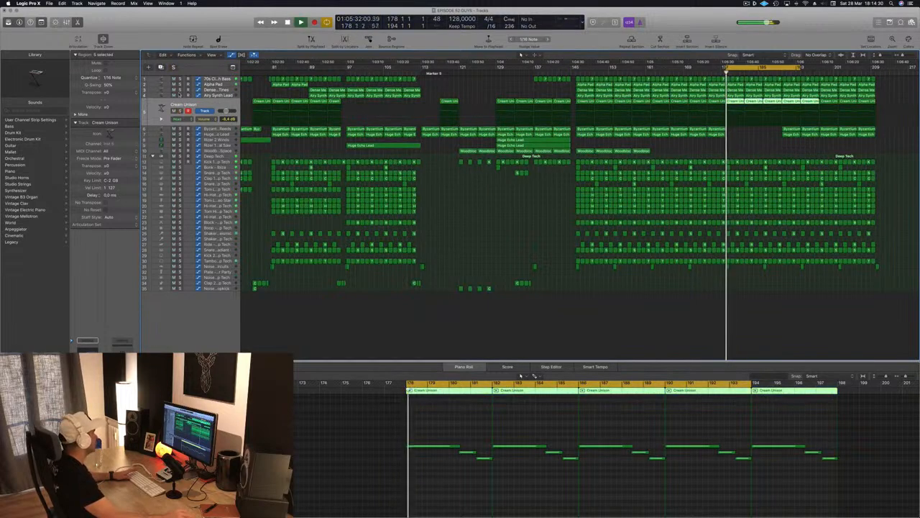
pyautogui.click(208, 119)
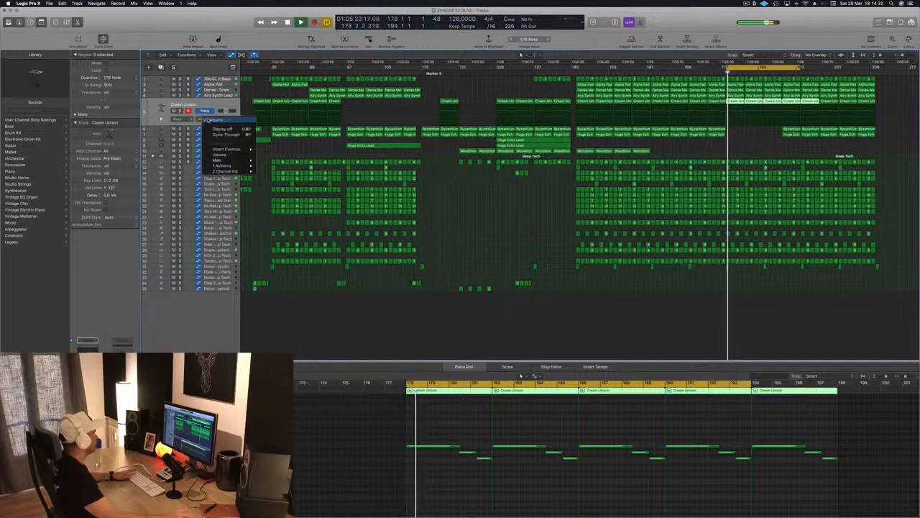
pyautogui.click(214, 120)
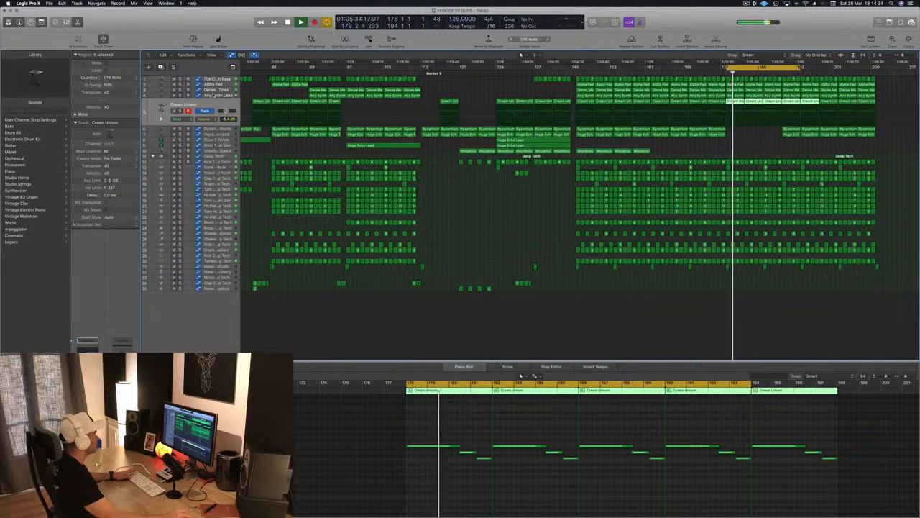
# Play the arrangement from bar 129 to compare how the Cream Unison sounds in that passage.
pyautogui.press('space')
pyautogui.press('space')
pyautogui.click(497, 72)
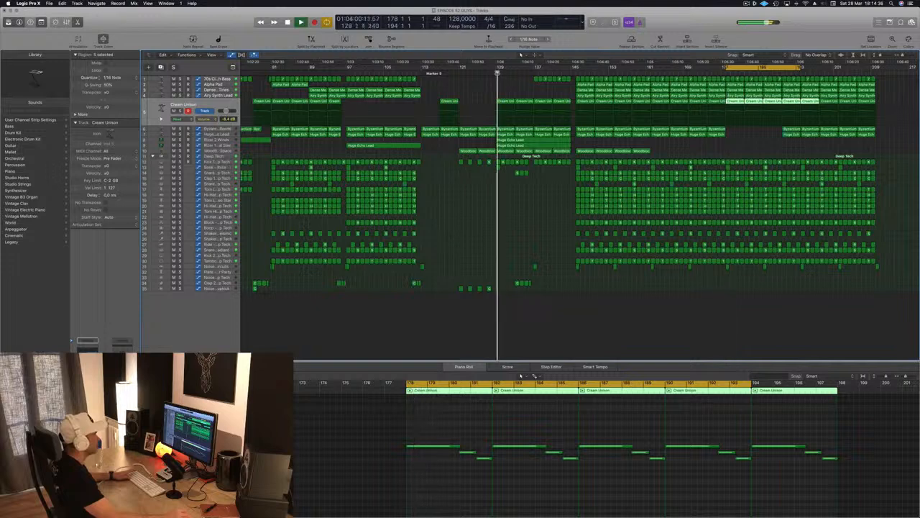
pyautogui.click(497, 72)
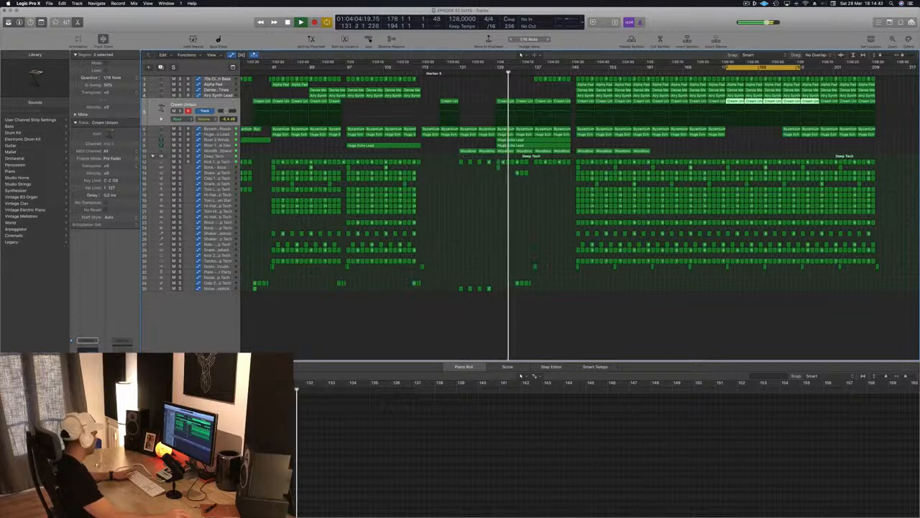
# Open the Cream Unison track's Alchemy synth, reload its Cream Unison preset and listen to the passage from bar 178.
pyautogui.doubleClick(161, 108)
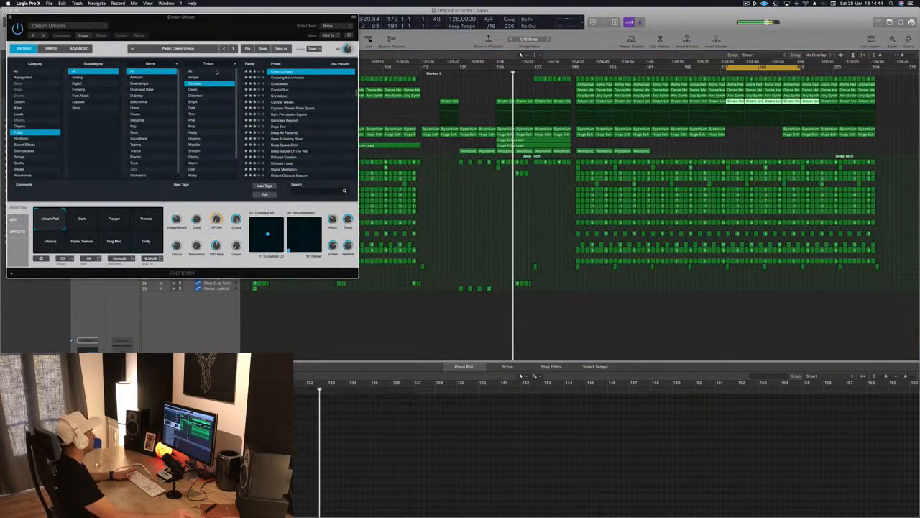
pyautogui.moveTo(246, 28); pyautogui.dragTo(605, 166)
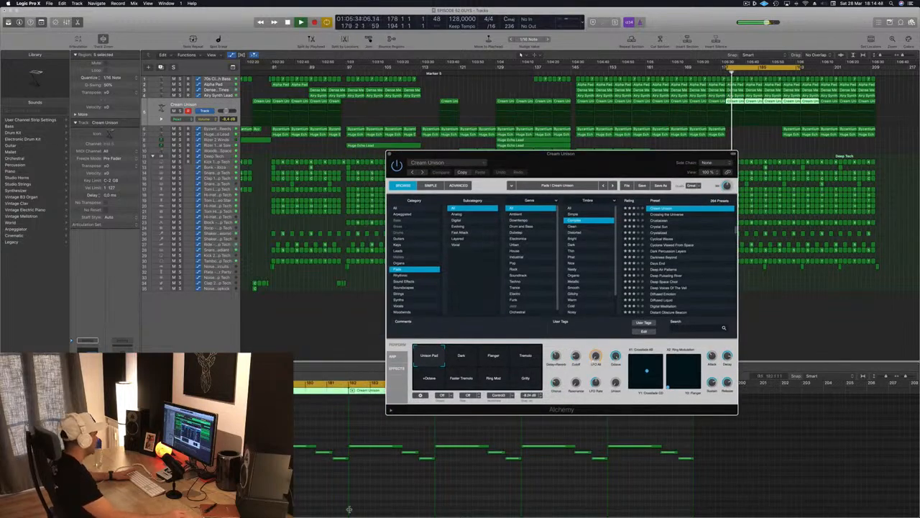
pyautogui.click(314, 501)
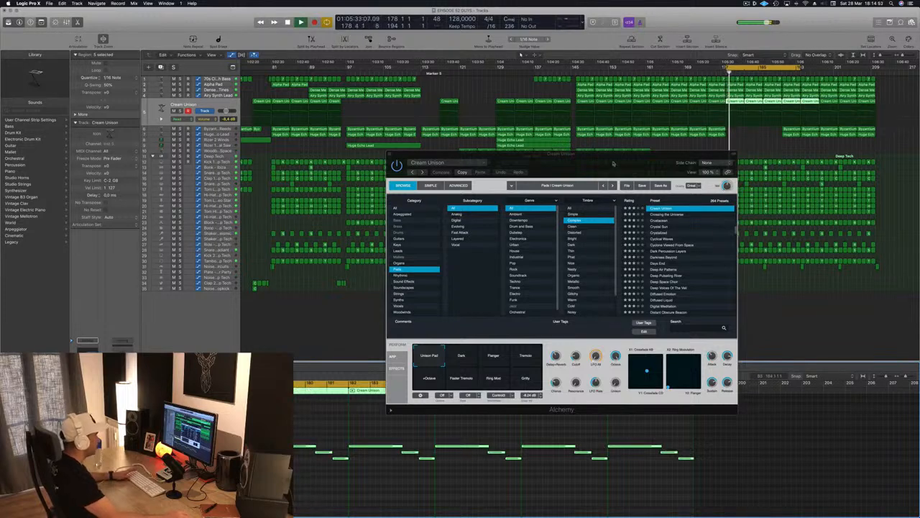
pyautogui.moveTo(613, 163); pyautogui.dragTo(561, 174)
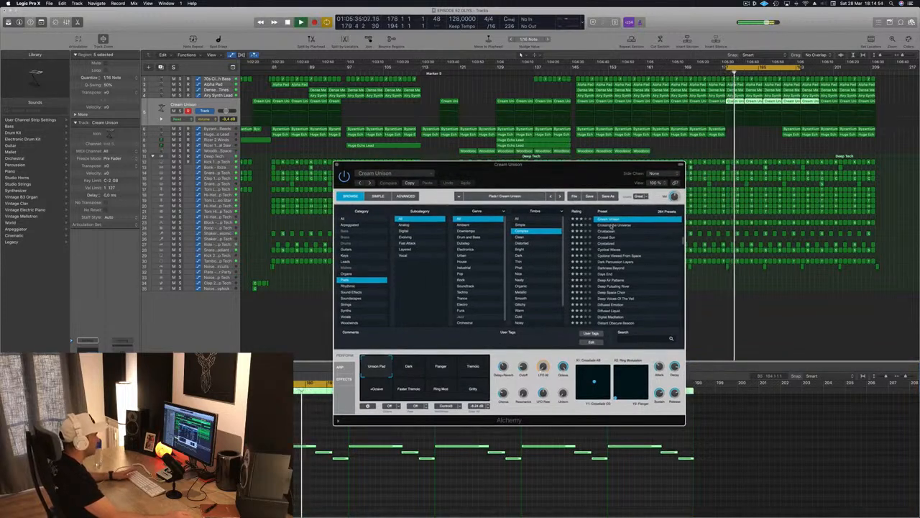
pyautogui.click(611, 225)
pyautogui.click(612, 221)
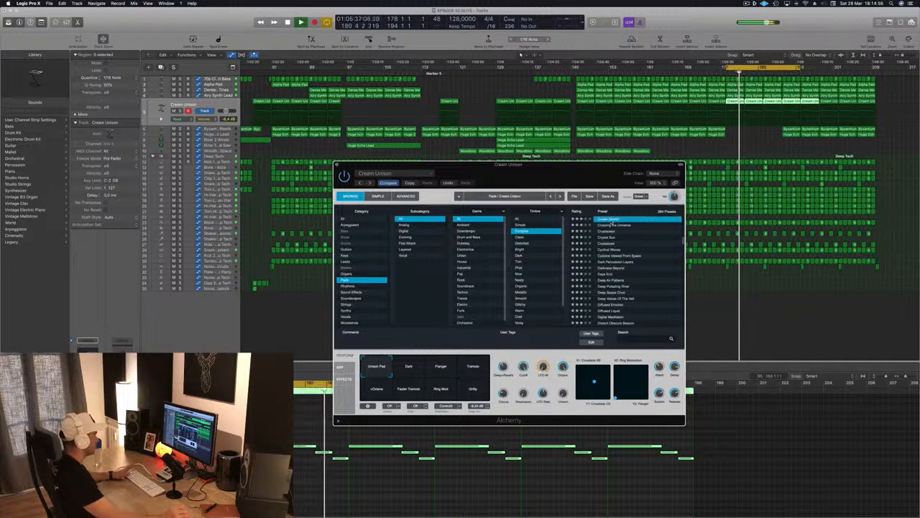
pyautogui.press('space')
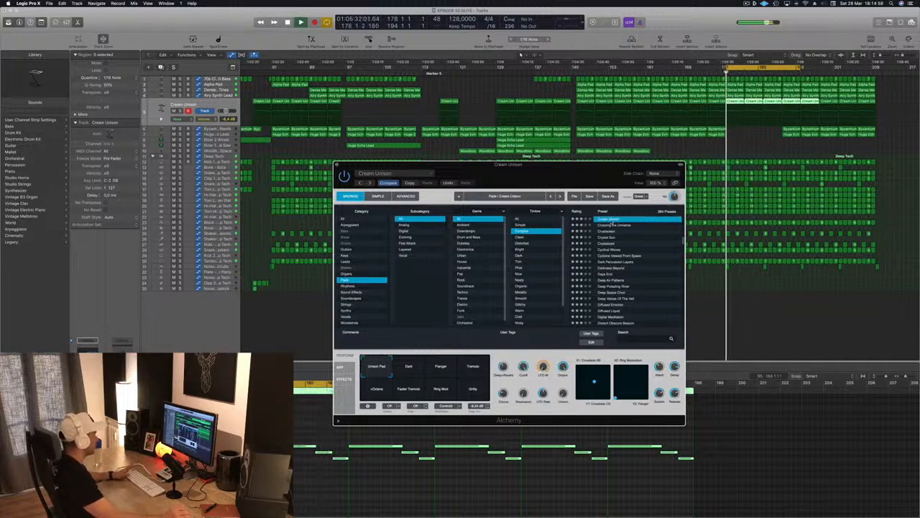
pyautogui.moveTo(610, 184); pyautogui.dragTo(536, 185)
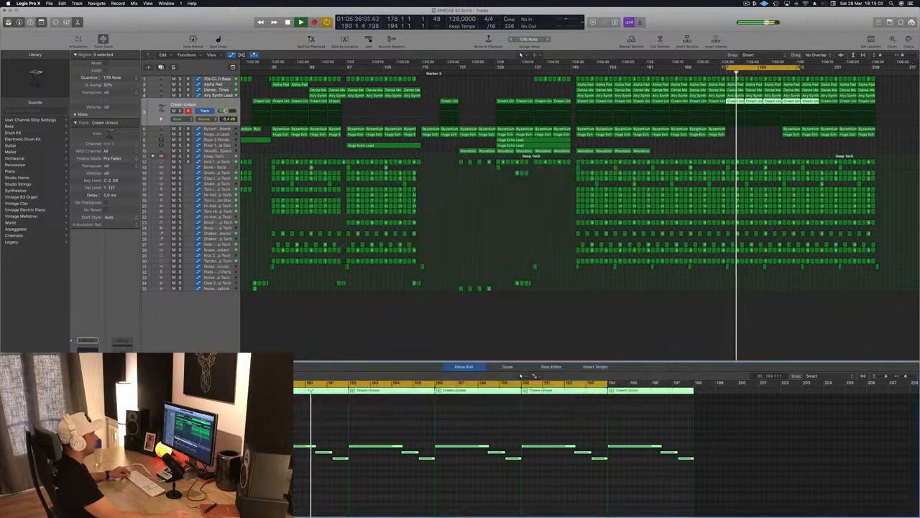
# Delete the Byzantium Reeds, Huge Echo Lead and Cream Unison regions from bar 194 onward.
pyautogui.click(315, 170)
pyautogui.press('super+Left')
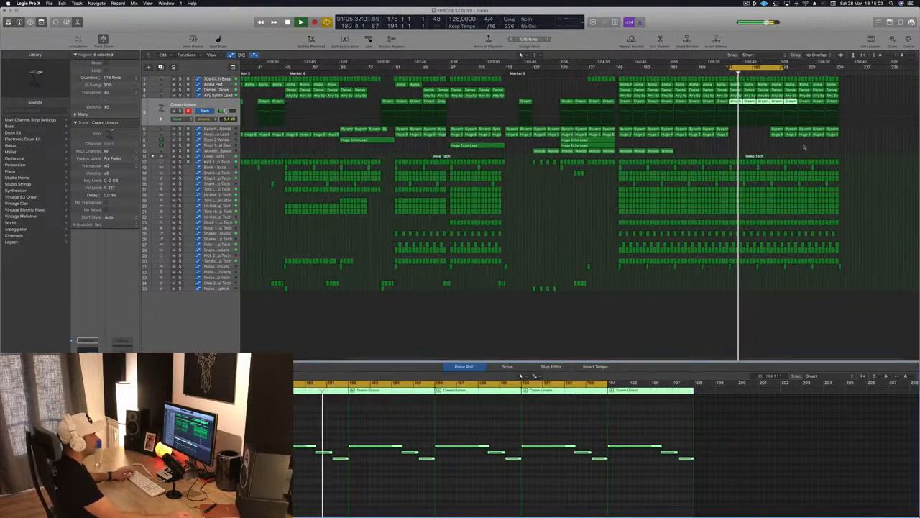
pyautogui.click(756, 135)
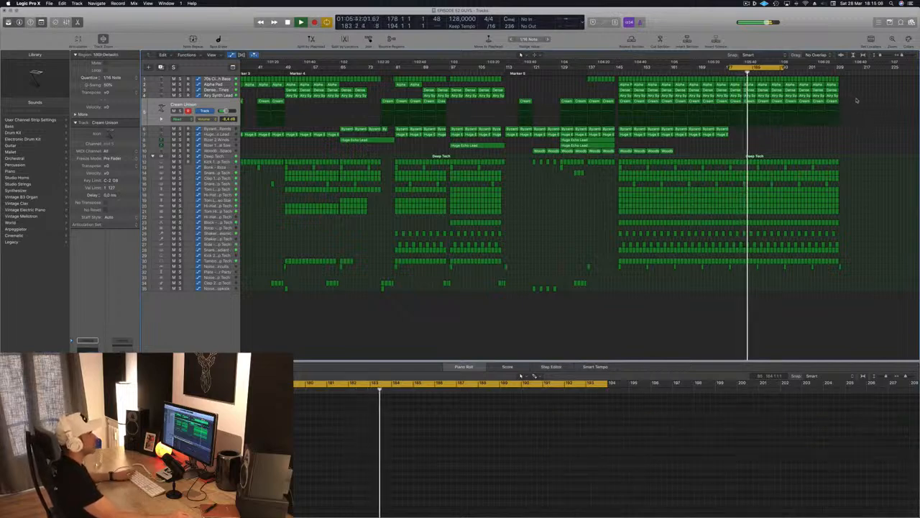
pyautogui.moveTo(857, 99); pyautogui.dragTo(806, 103)
pyautogui.press('Delete')
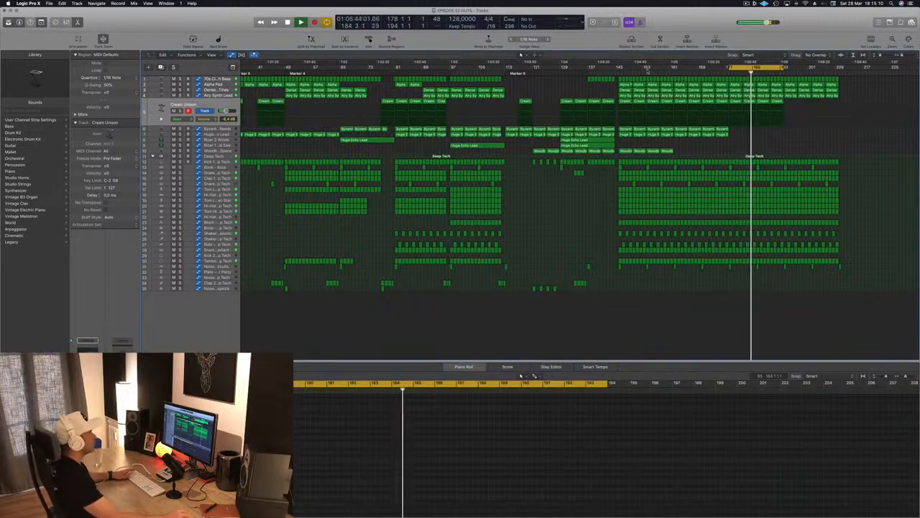
# Delete the Cream Unison regions between bars 146 and 178, checking playback from the start of the drop.
pyautogui.click(618, 70)
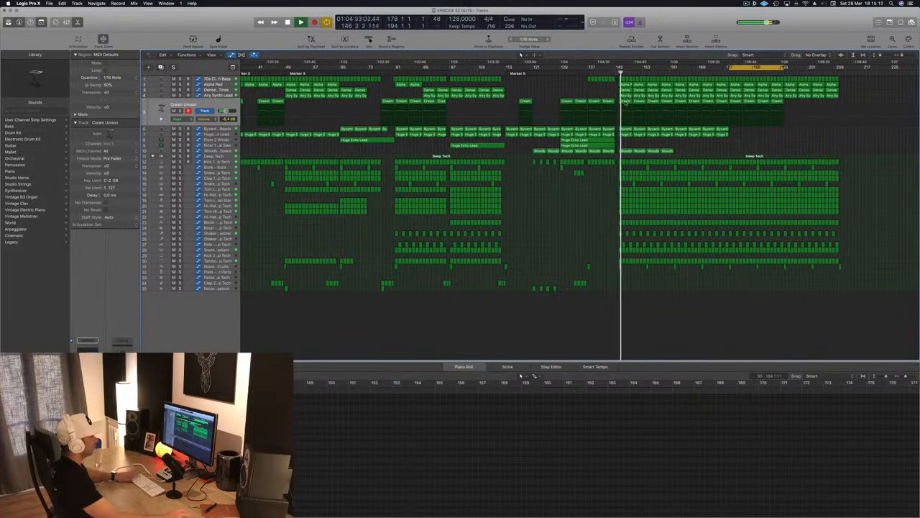
pyautogui.click(641, 102)
pyautogui.click(653, 102)
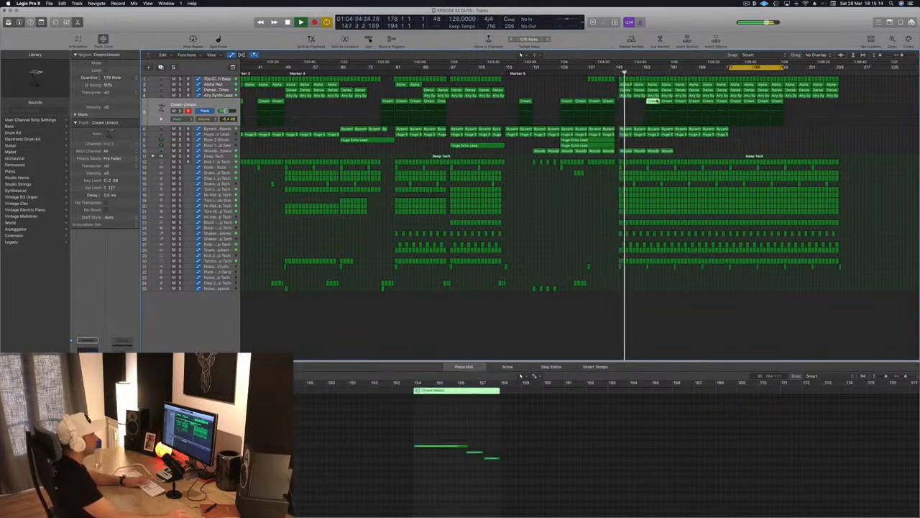
pyautogui.press('Delete')
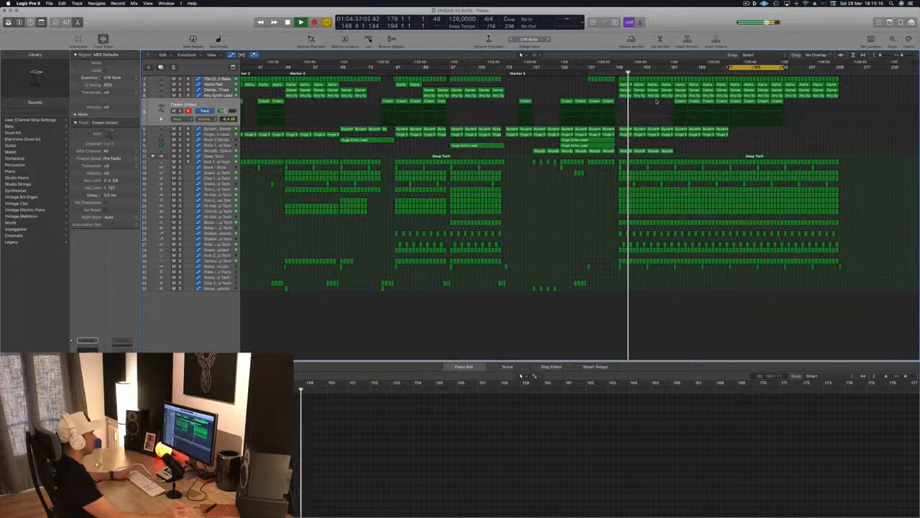
pyautogui.press('Return')
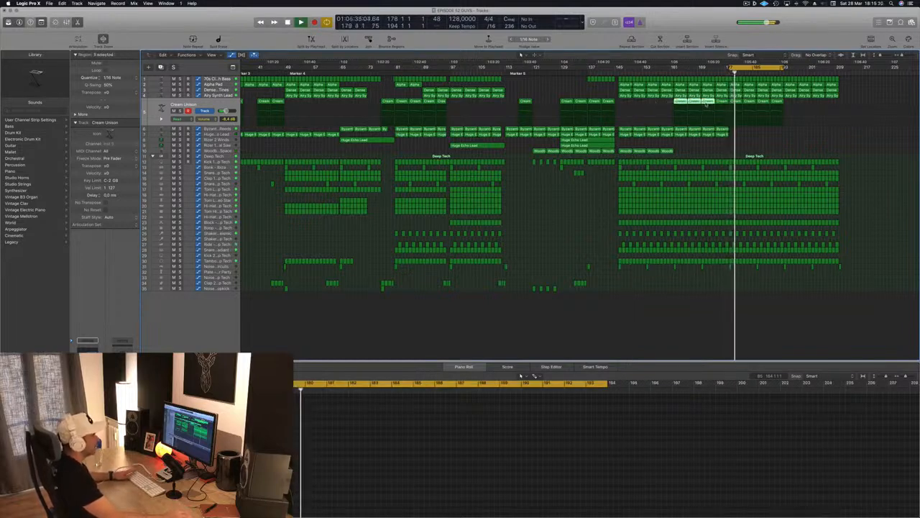
pyautogui.press('Delete')
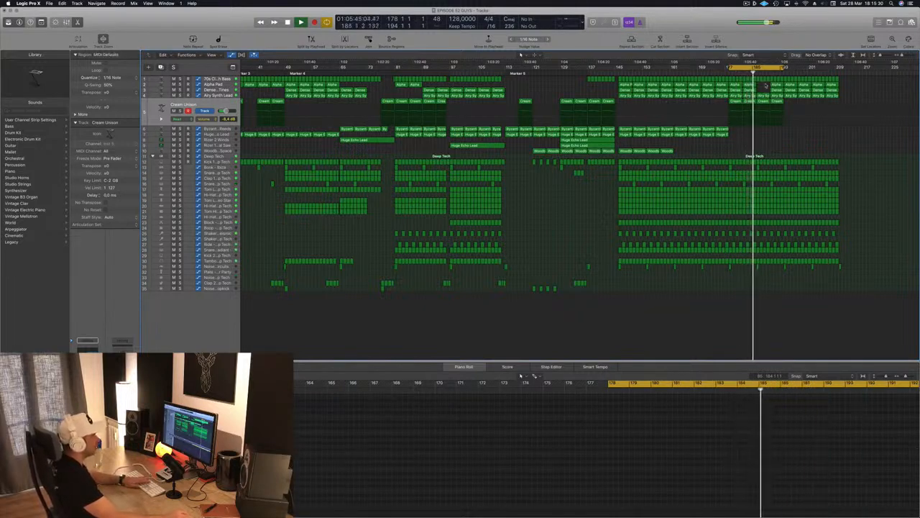
# Delete the Alpha Pad and Dense Tines regions from bar 186, and the Airy Synth Lead and bass regions from bar 194.
pyautogui.moveTo(765, 85); pyautogui.dragTo(775, 91)
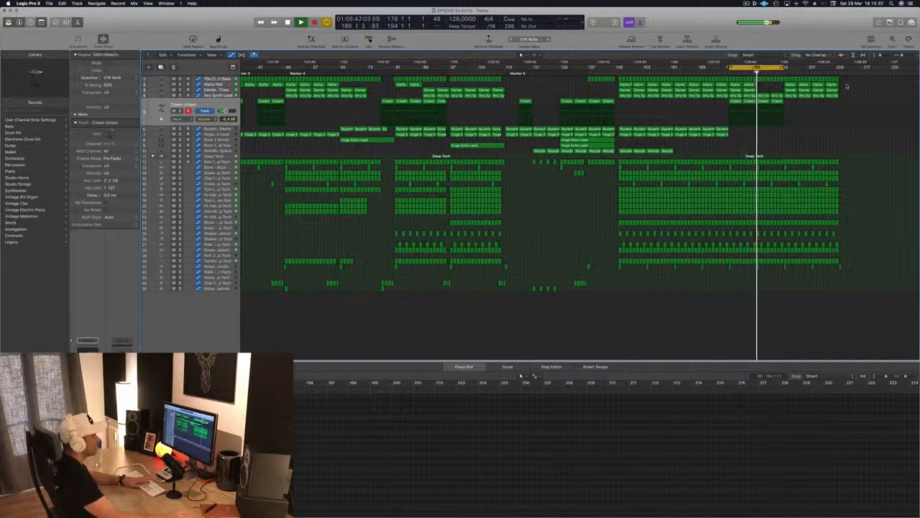
pyautogui.moveTo(846, 85); pyautogui.dragTo(781, 103)
pyautogui.press('Delete')
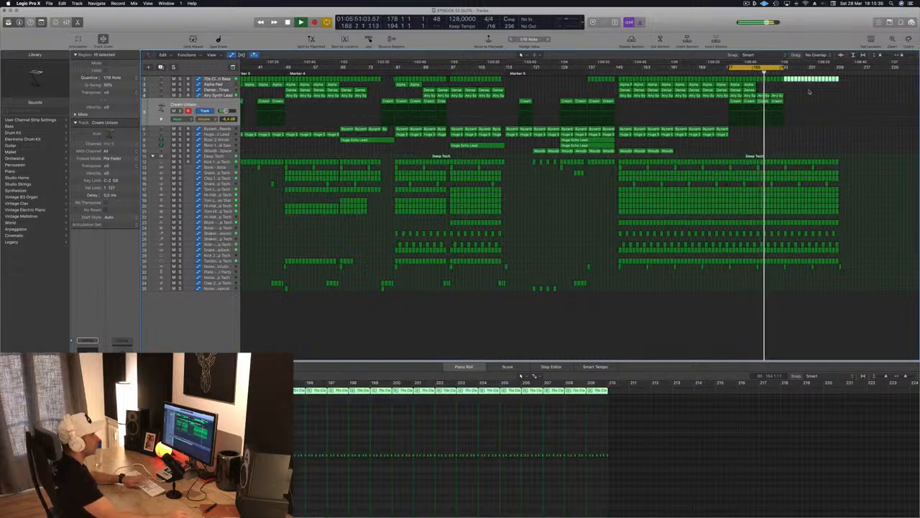
pyautogui.press('Delete')
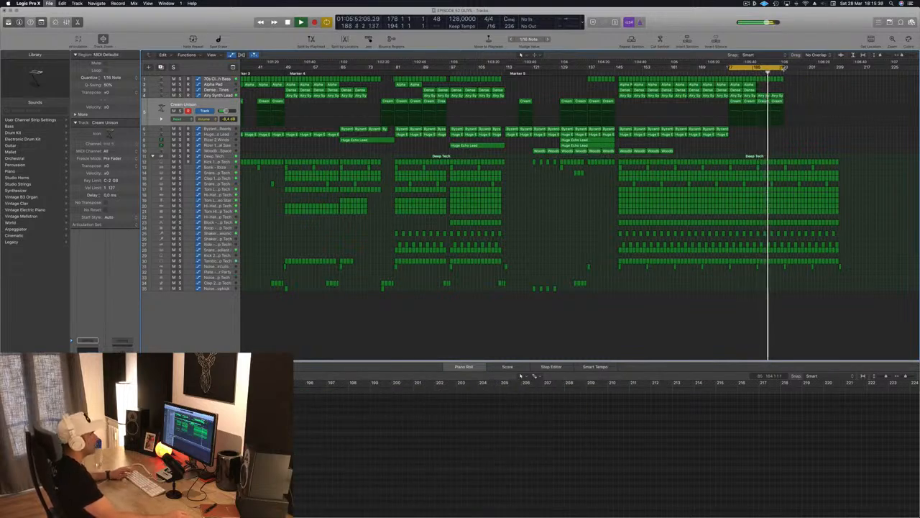
# Extend the cycle range so that it runs from bar 20 to bar 211.
pyautogui.moveTo(783, 66); pyautogui.dragTo(840, 74)
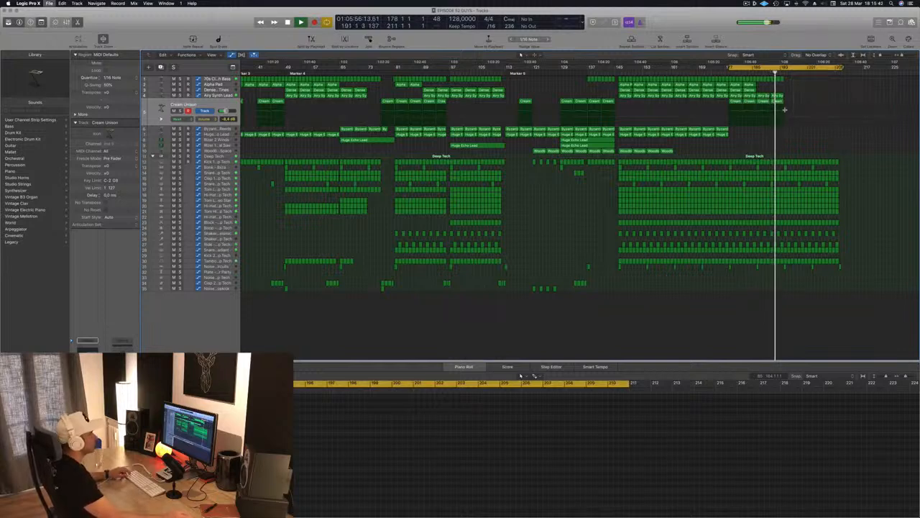
pyautogui.scroll(-1, 785, 110)
pyautogui.press('super+Down')
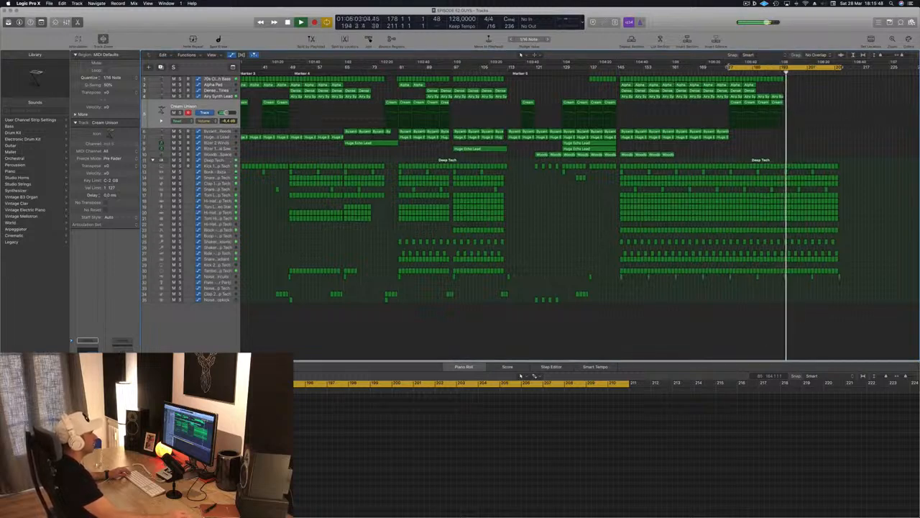
pyautogui.moveTo(728, 67); pyautogui.dragTo(198, 86)
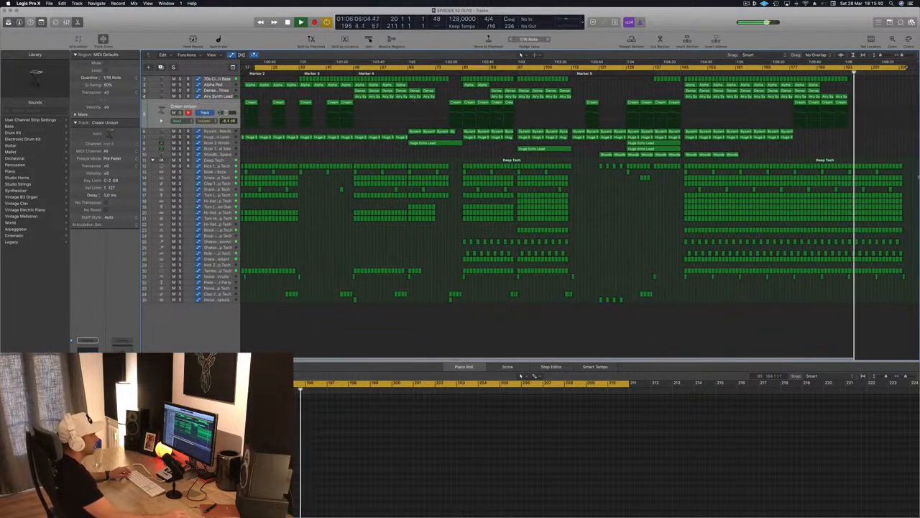
pyautogui.press('super+Right')
pyautogui.hscroll(3, 910, 218)
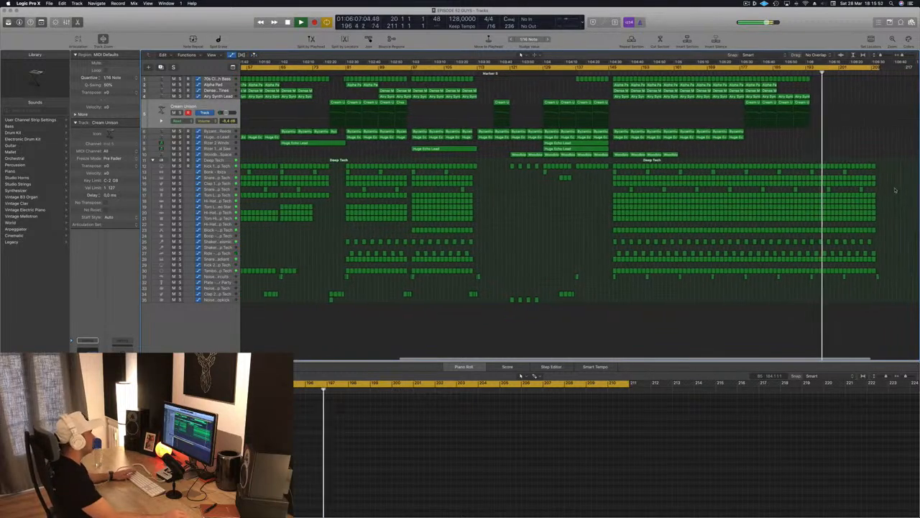
# Delete the Tom Low - Video Star regions from bar 193 onward and replay the ending from just before the cut.
pyautogui.click(225, 205)
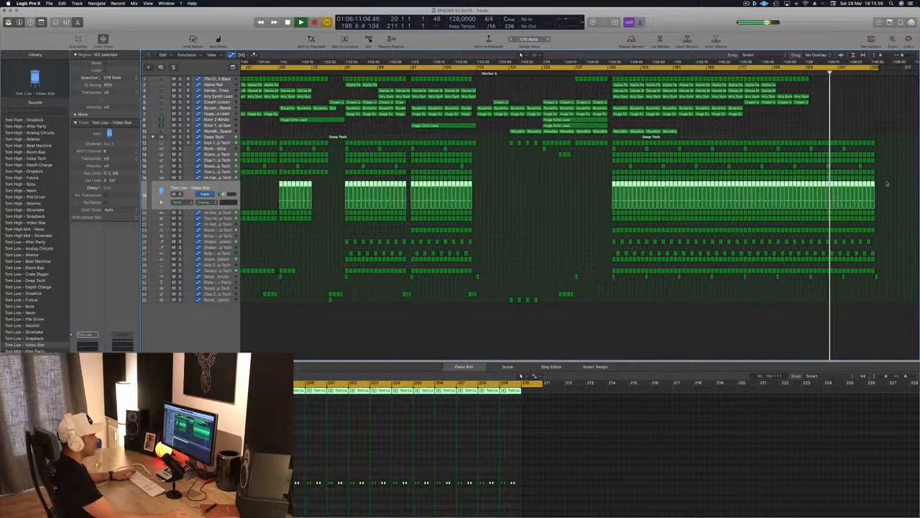
pyautogui.moveTo(887, 183); pyautogui.dragTo(815, 187)
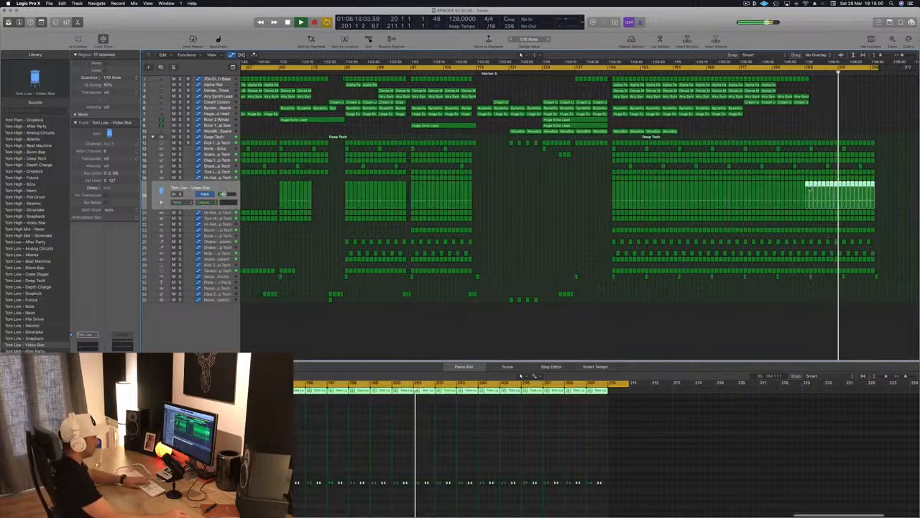
pyautogui.press('Delete')
pyautogui.click(802, 72)
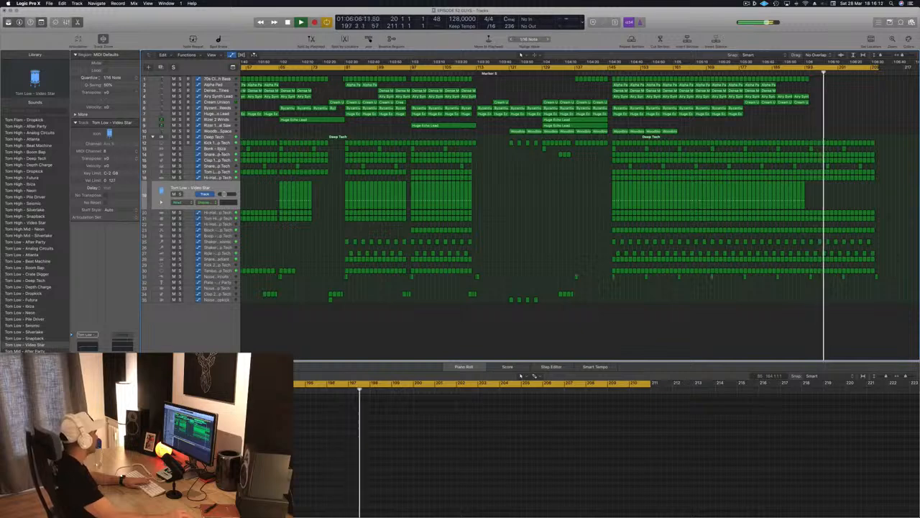
# Audition the Tom Low - Deep Tech track in solo from bar 193 and delete its regions from that bar onward.
pyautogui.click(220, 150)
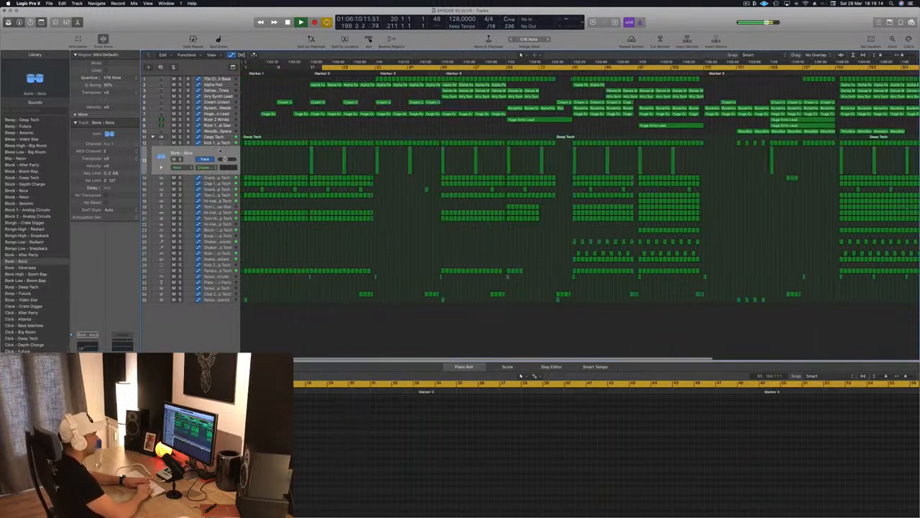
pyautogui.press('Down')
pyautogui.press('Down')
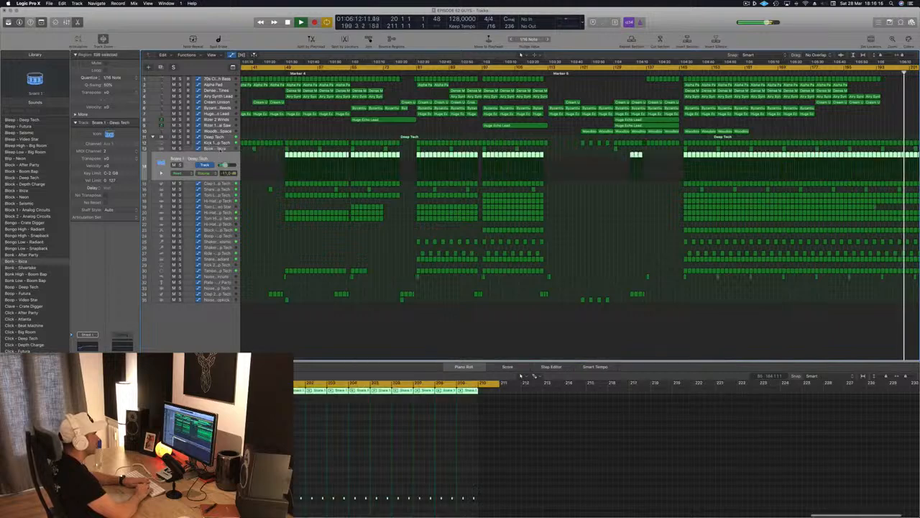
pyautogui.press('Down')
pyautogui.press('Down')
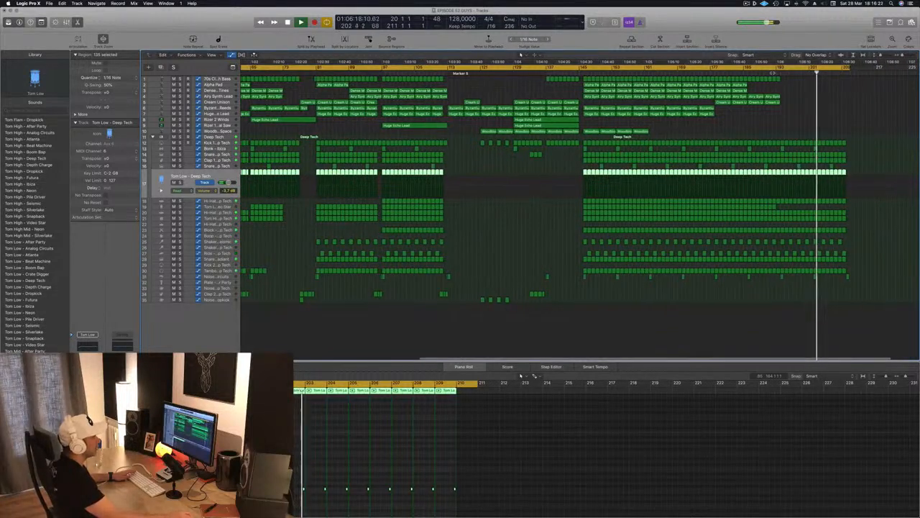
pyautogui.click(773, 73)
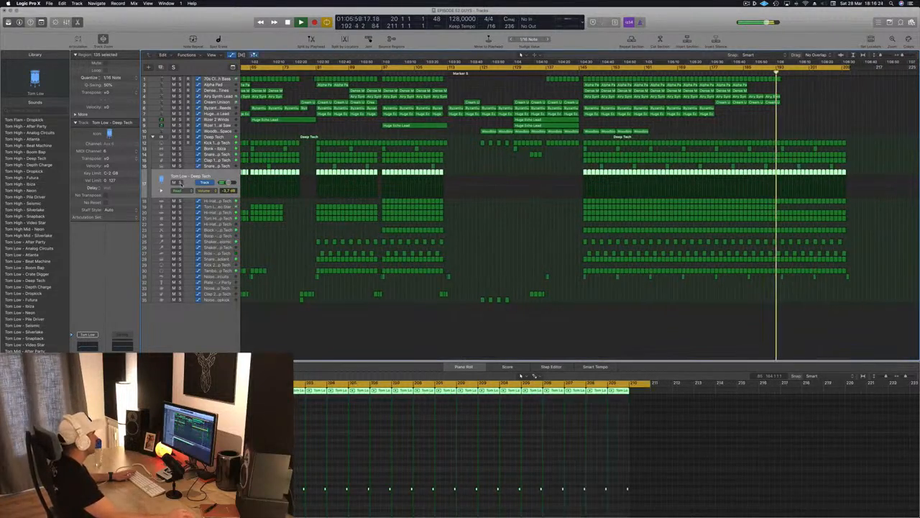
pyautogui.click(180, 183)
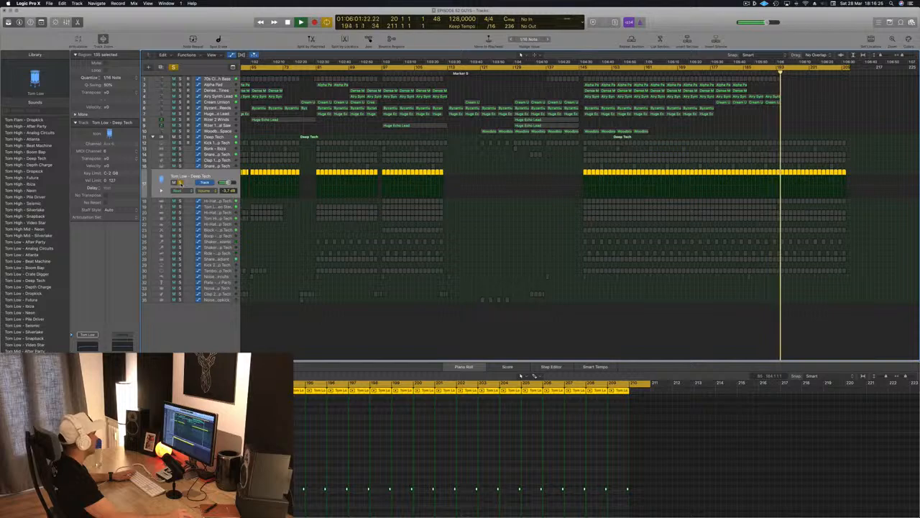
pyautogui.click(180, 182)
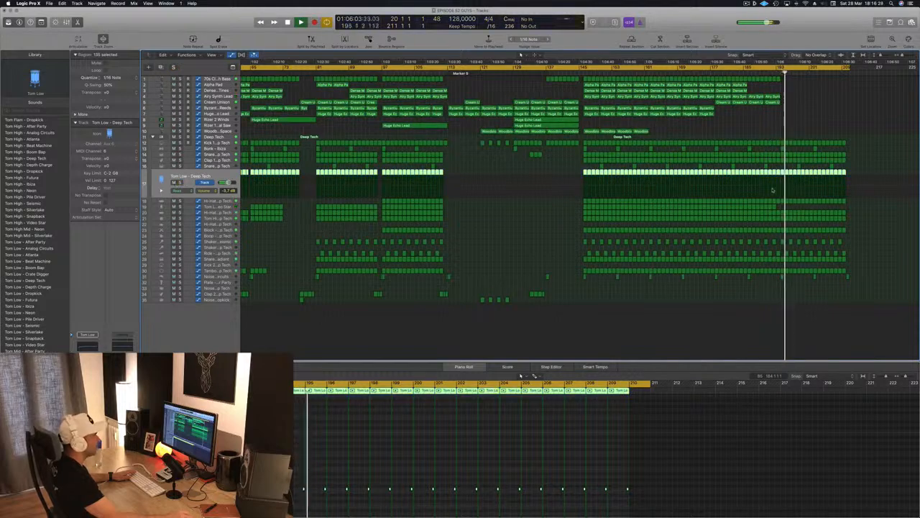
pyautogui.moveTo(850, 172); pyautogui.dragTo(779, 174)
pyautogui.press('Delete')
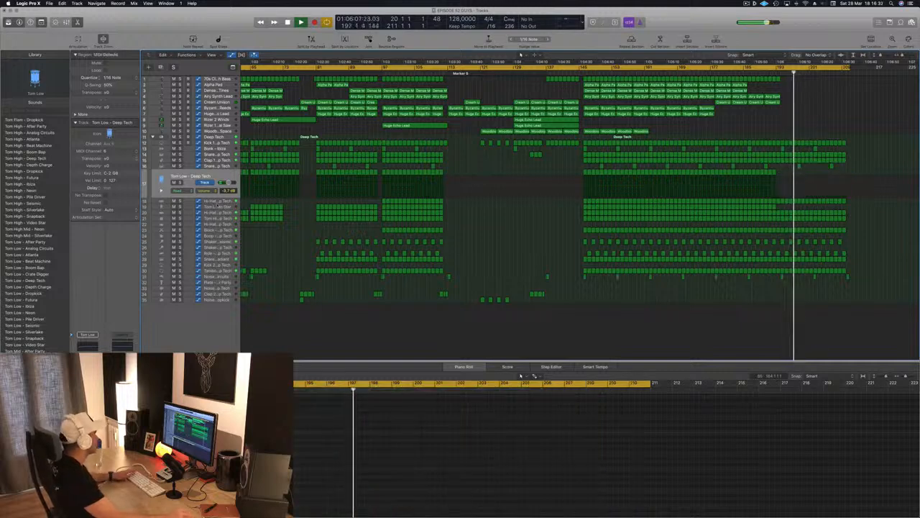
# Check the Tom High - Deep Tech track in solo and delete its regions from bar 202 onward.
pyautogui.click(222, 207)
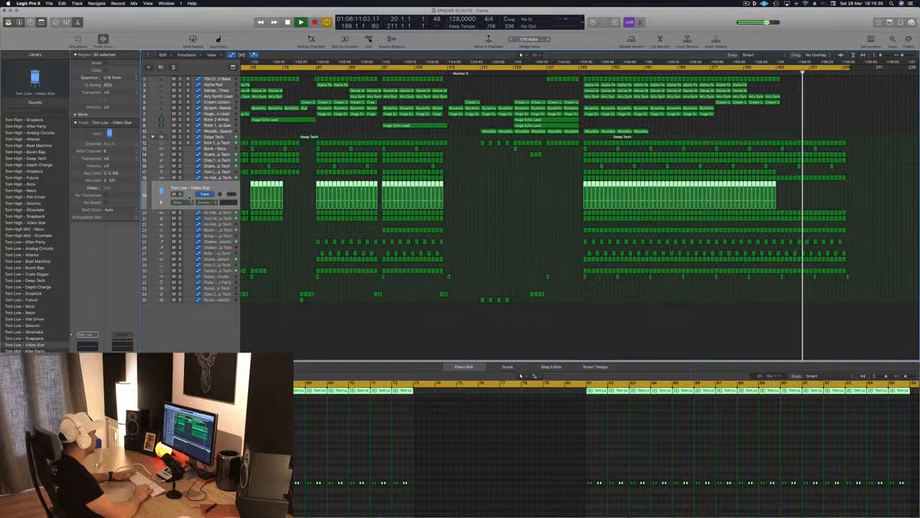
pyautogui.press('Down')
pyautogui.press('Down')
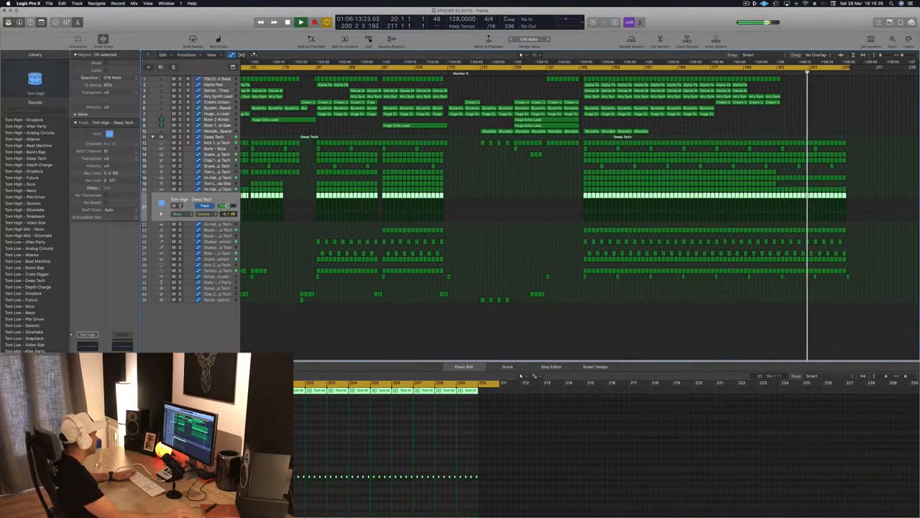
pyautogui.click(181, 207)
pyautogui.click(180, 206)
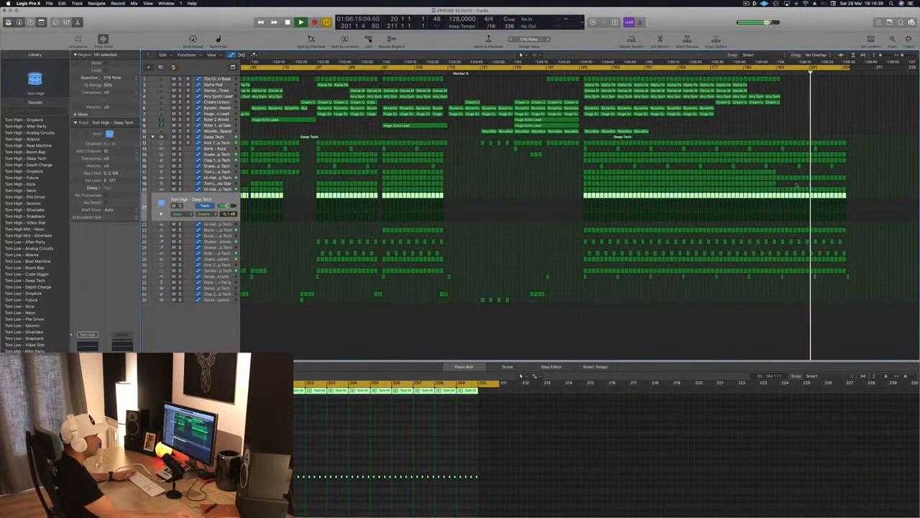
pyautogui.click(836, 196)
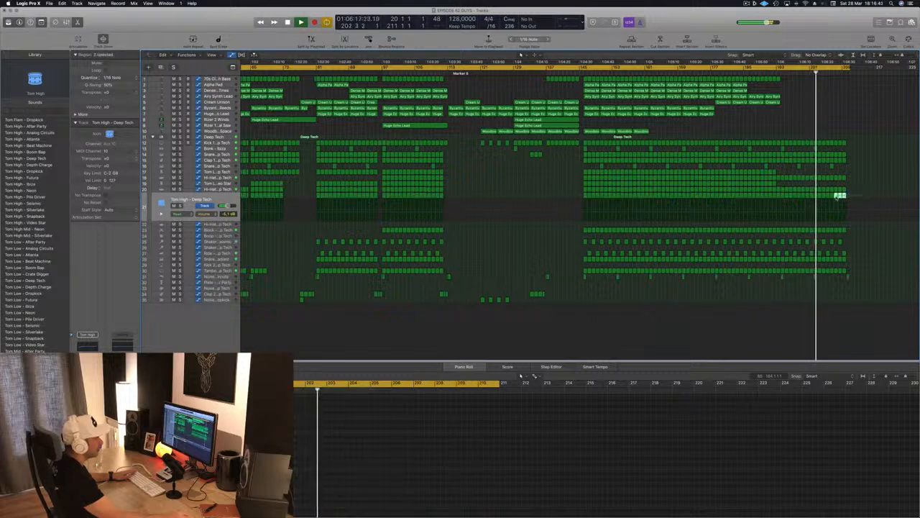
pyautogui.moveTo(833, 197); pyautogui.dragTo(816, 200)
pyautogui.press('Delete')
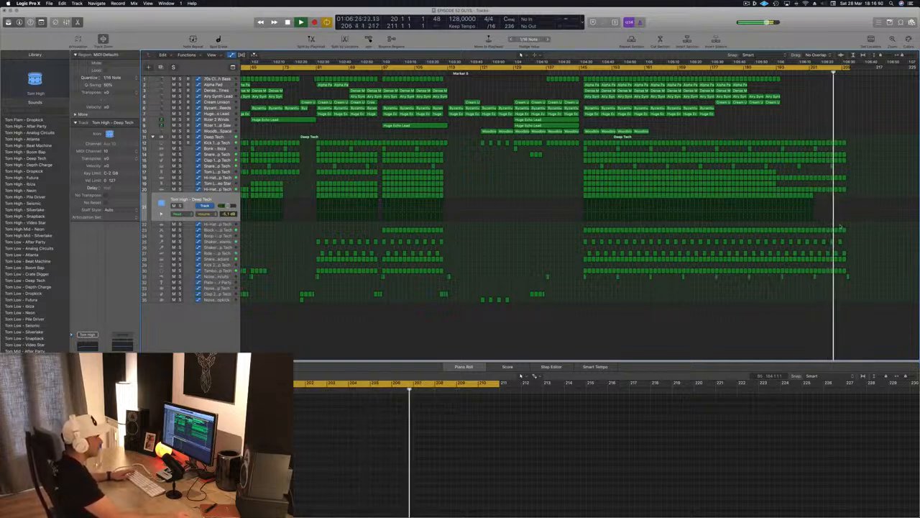
# Delete the last isolated snare region on track 16 and the last Bonk - Ibiza region near the ending.
pyautogui.click(832, 166)
pyautogui.press('Delete')
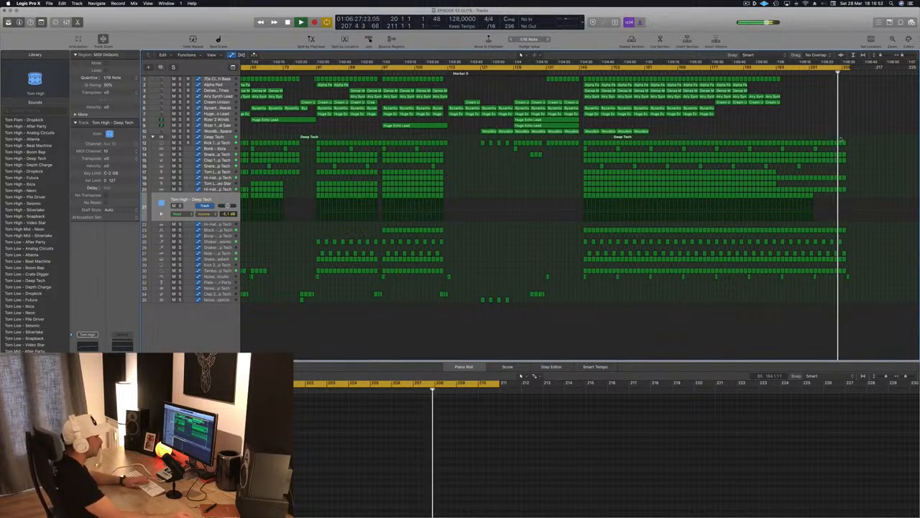
pyautogui.click(815, 149)
pyautogui.press('Delete')
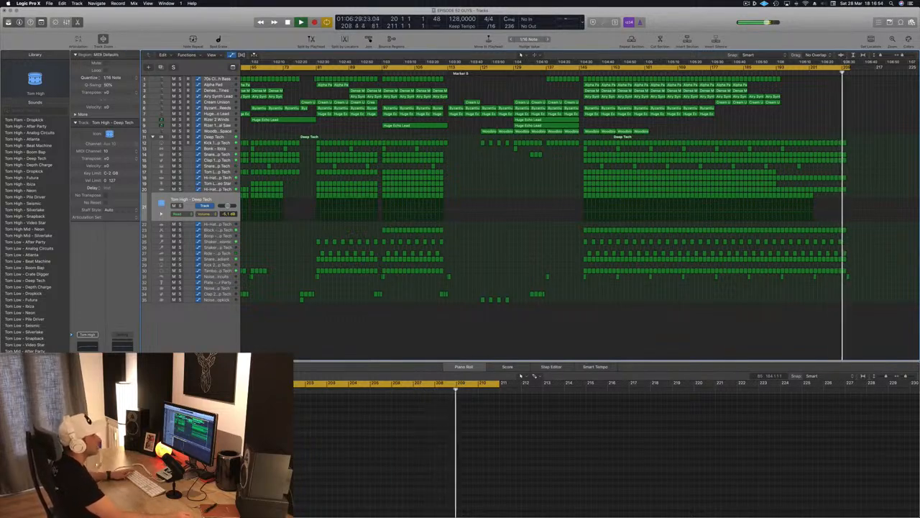
# Extend the start of the cycle range back to bar 1 and restart playback from the beginning of the arrangement.
pyautogui.moveTo(850, 68); pyautogui.dragTo(865, 70)
pyautogui.press('Return')
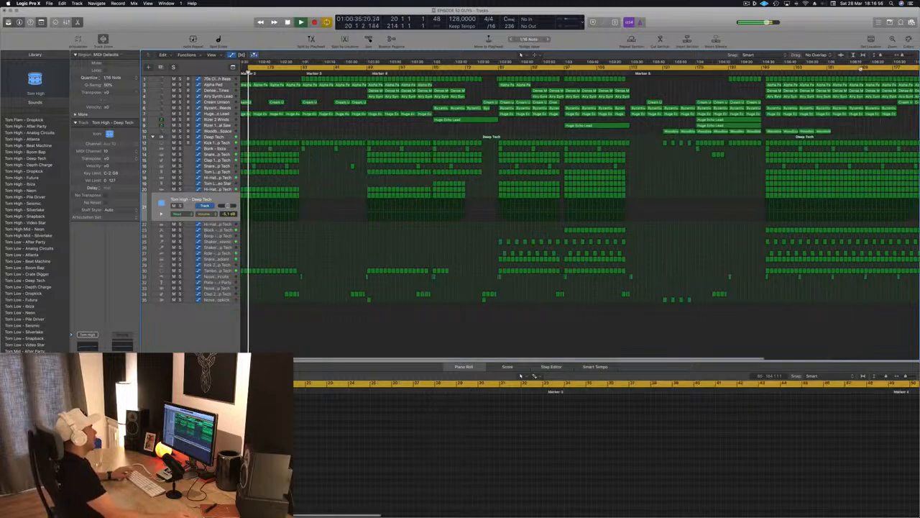
pyautogui.hscroll(-3, 678, 146)
pyautogui.hscroll(-2, 664, 153)
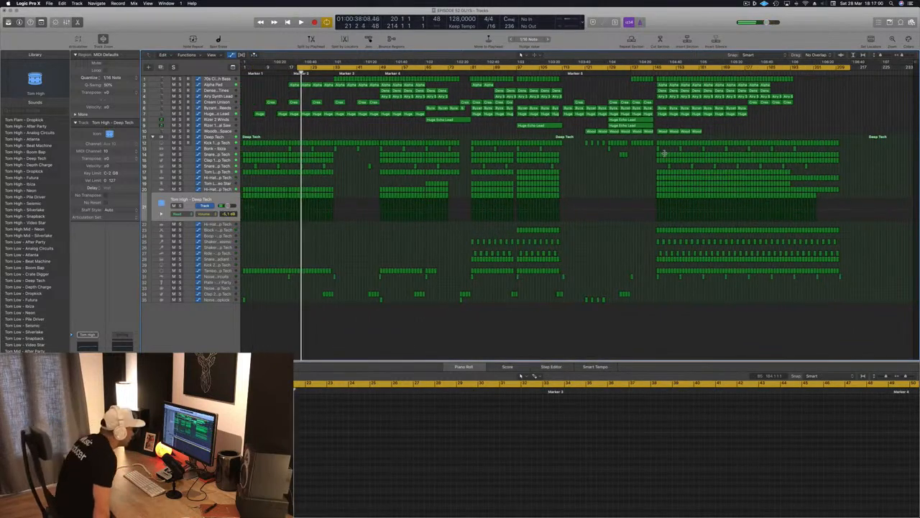
pyautogui.click(664, 153)
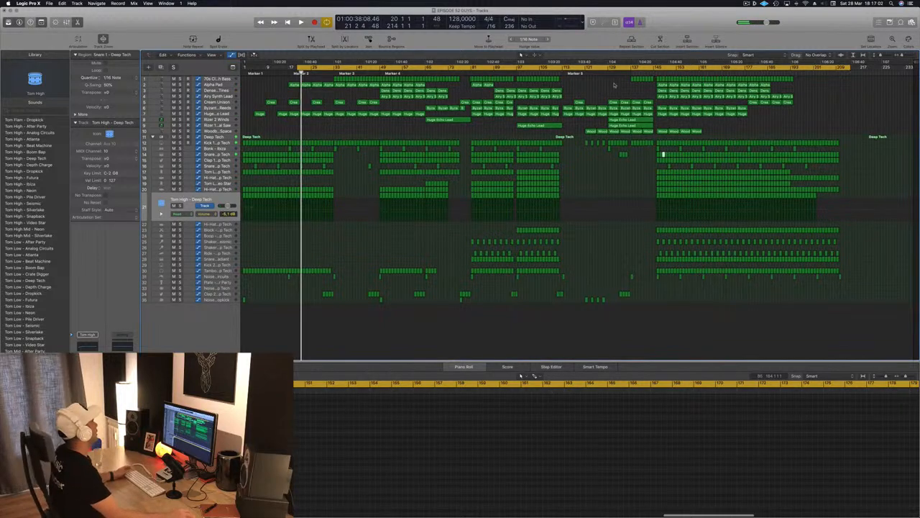
pyautogui.moveTo(296, 66); pyautogui.dragTo(241, 73)
pyautogui.press('Return')
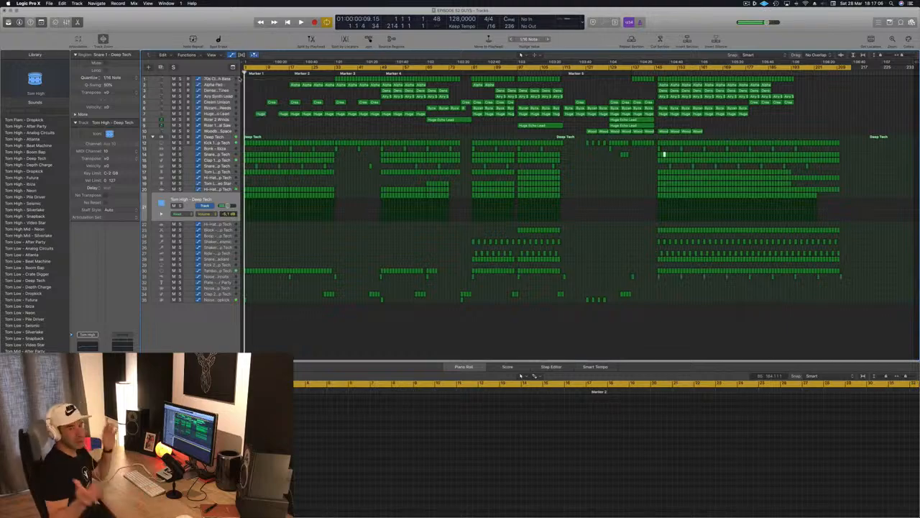